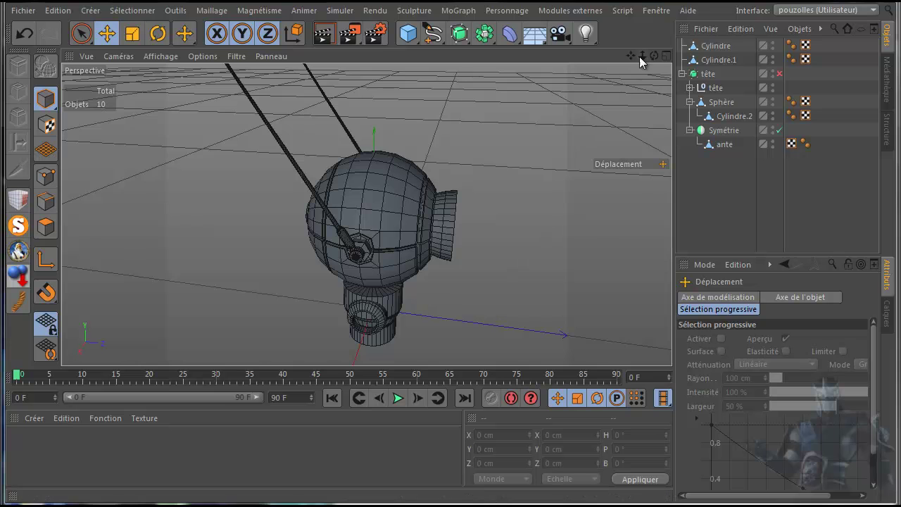
Hide the grid in the perspective view using the display filter.
drag(654, 55, 609, 12)
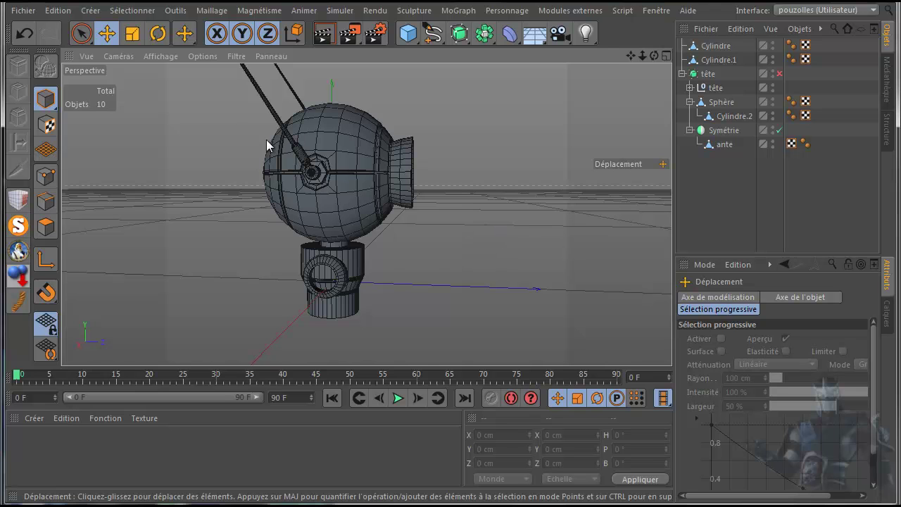
click(234, 56)
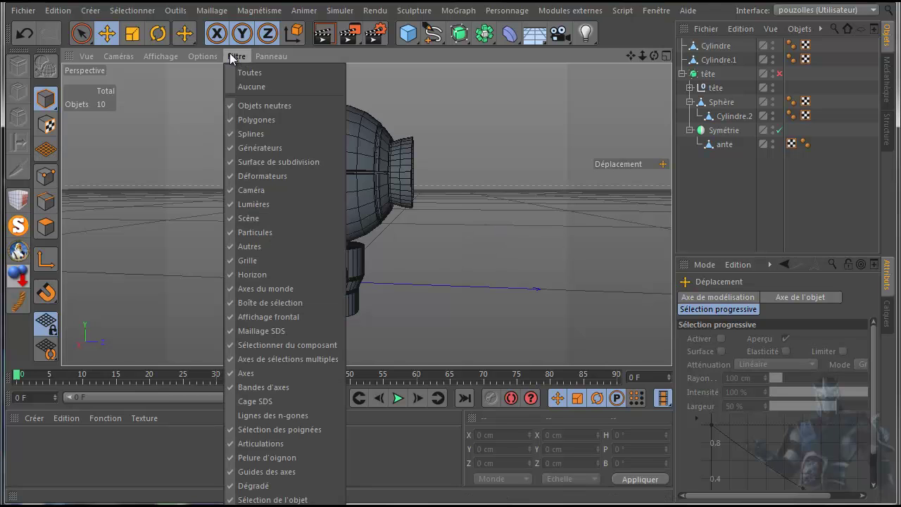
click(248, 260)
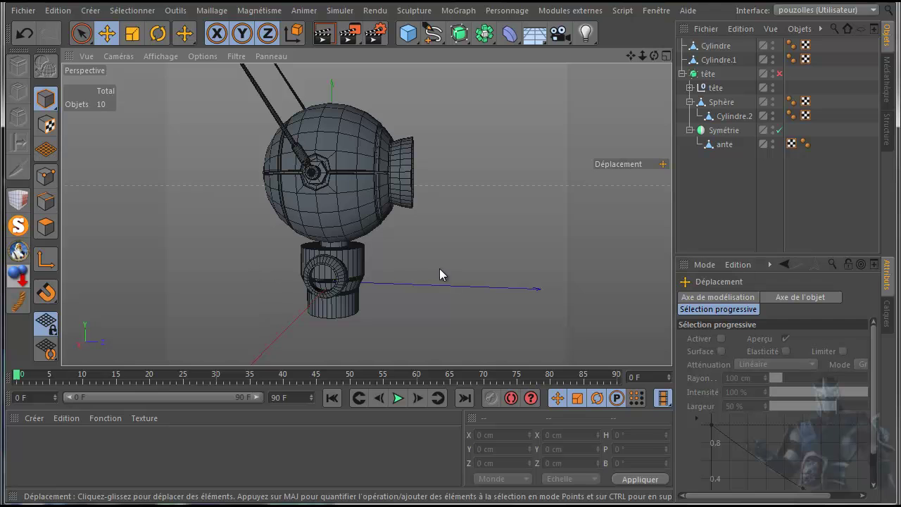
drag(652, 57, 613, 98)
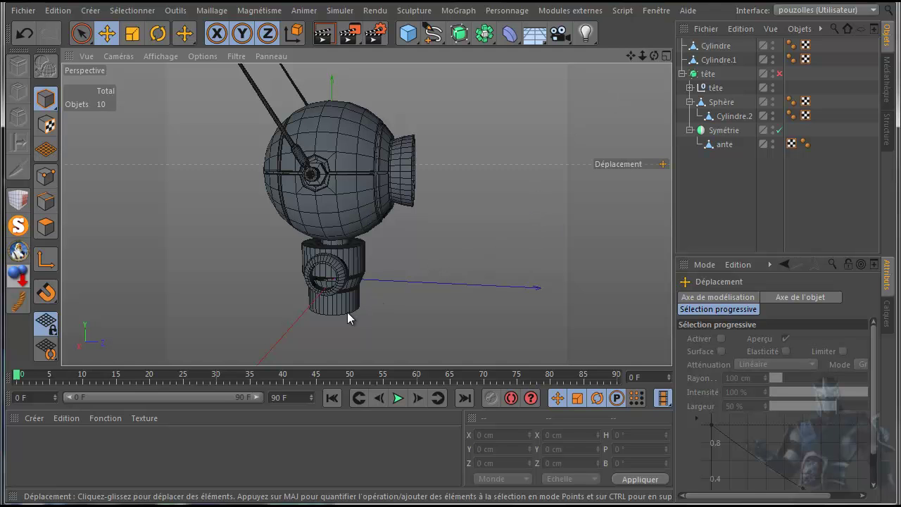
Collapse the Symétrie hierarchy and examine which model parts Symétrie, Sphère, Cylindre.1 and Cylindre correspond to.
scroll(325, 296, up, 6)
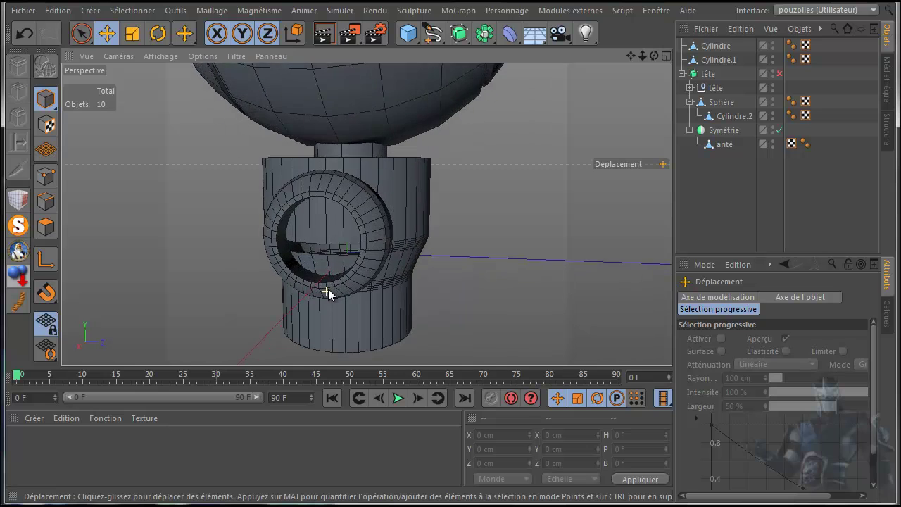
scroll(328, 289, up, 2)
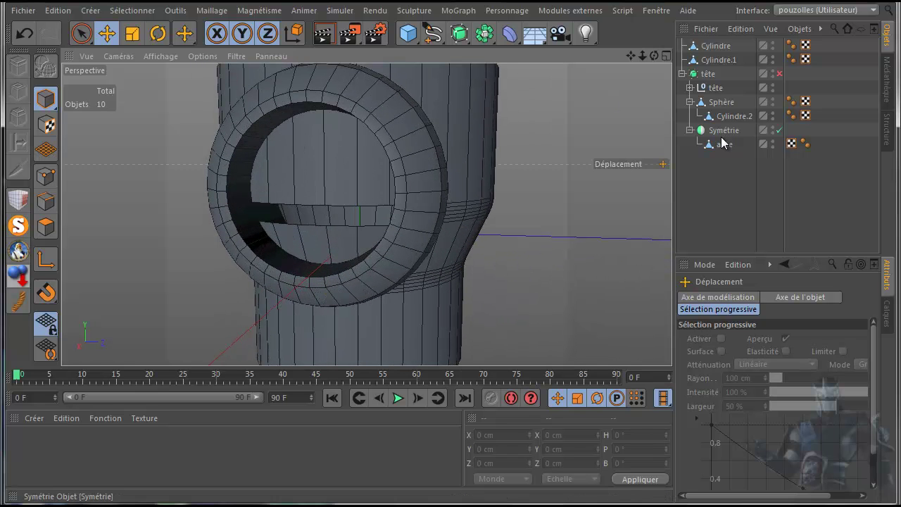
click(690, 131)
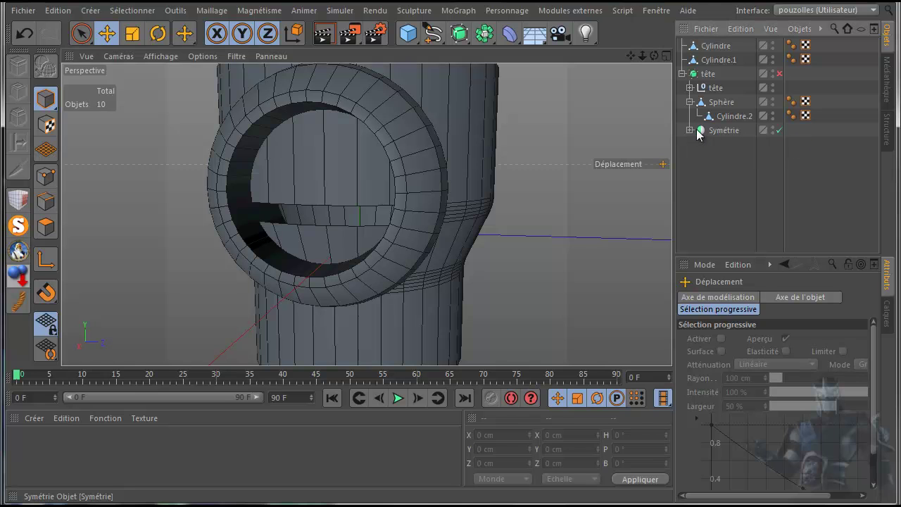
click(719, 133)
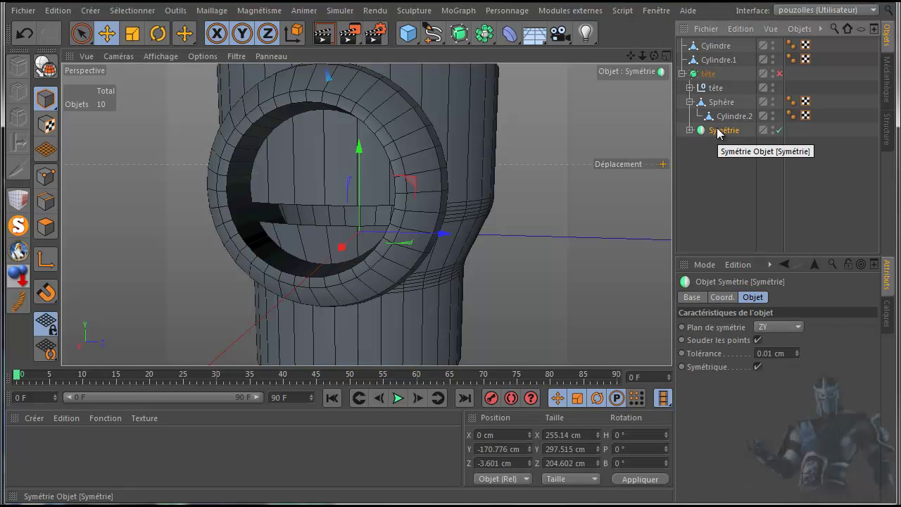
click(721, 104)
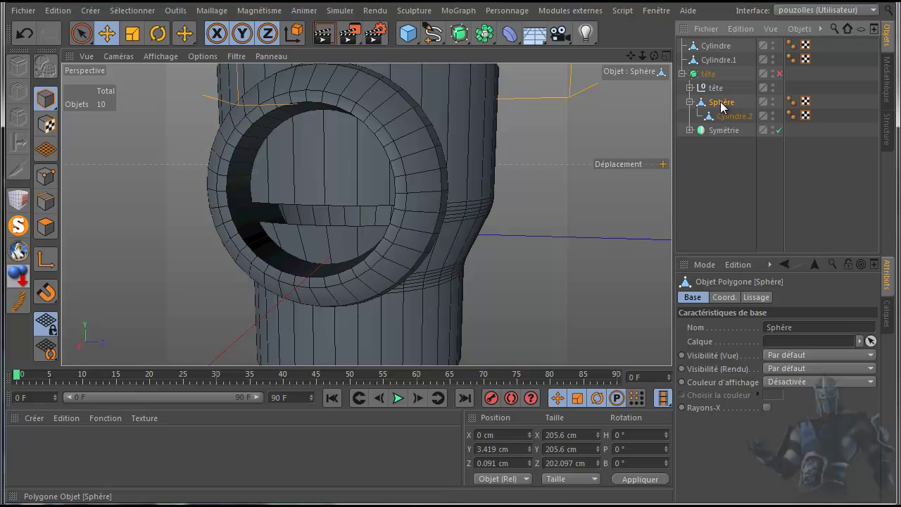
click(717, 61)
click(717, 46)
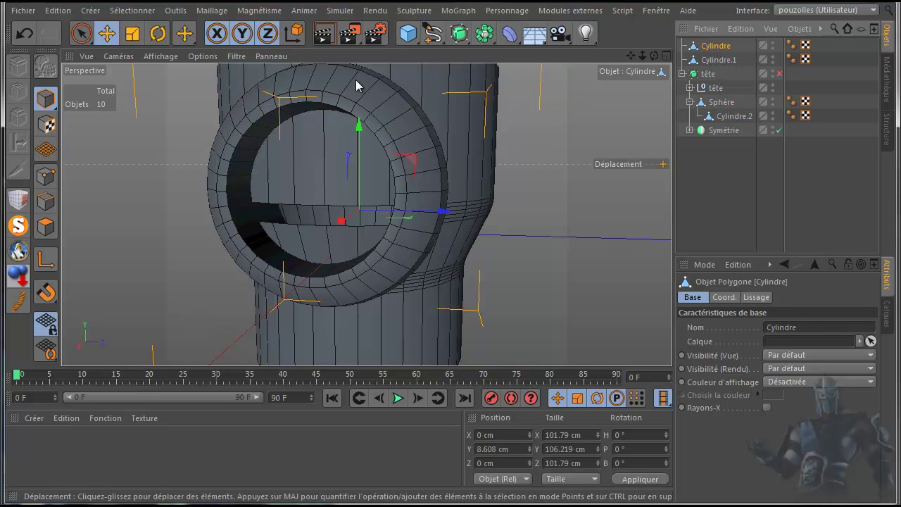
Switch to point mode, select all points of the body cylinder to identify it, and rename Cylindre as corp.
click(46, 176)
key(ctrl+a)
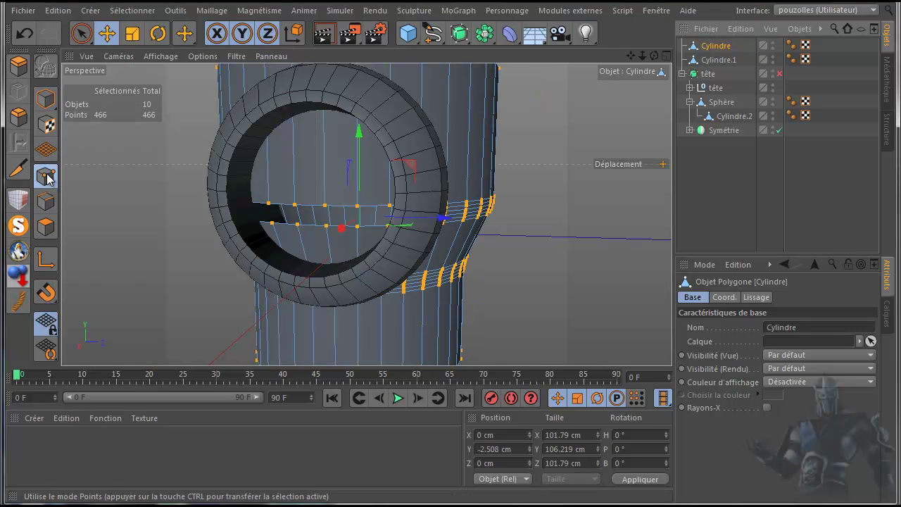
click(719, 62)
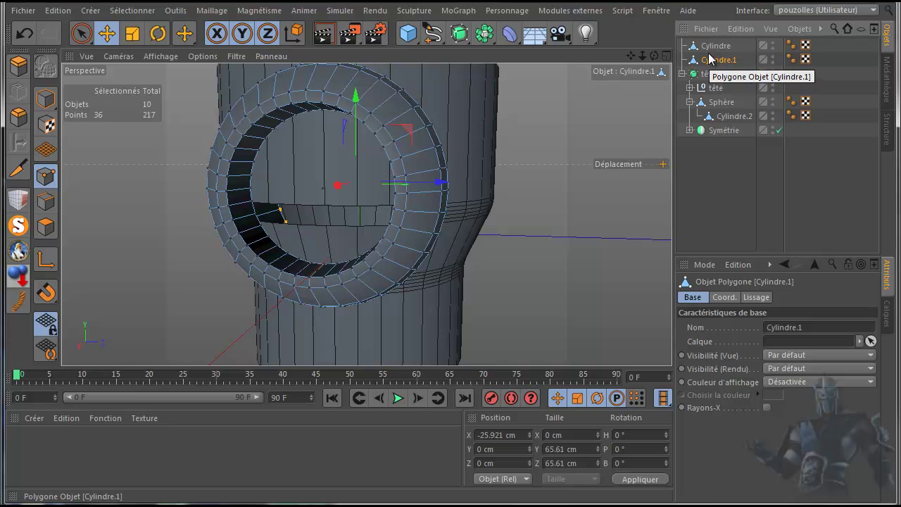
double_click(712, 47)
text(c)
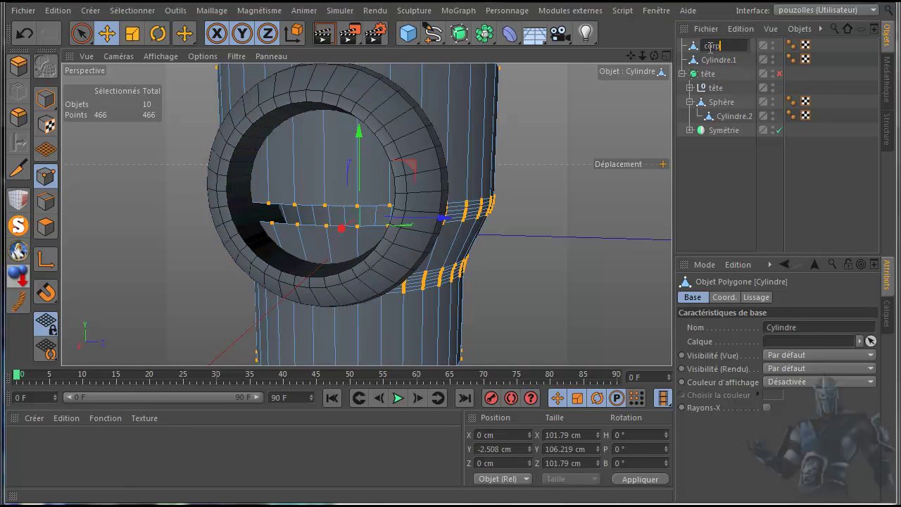
text(orp)
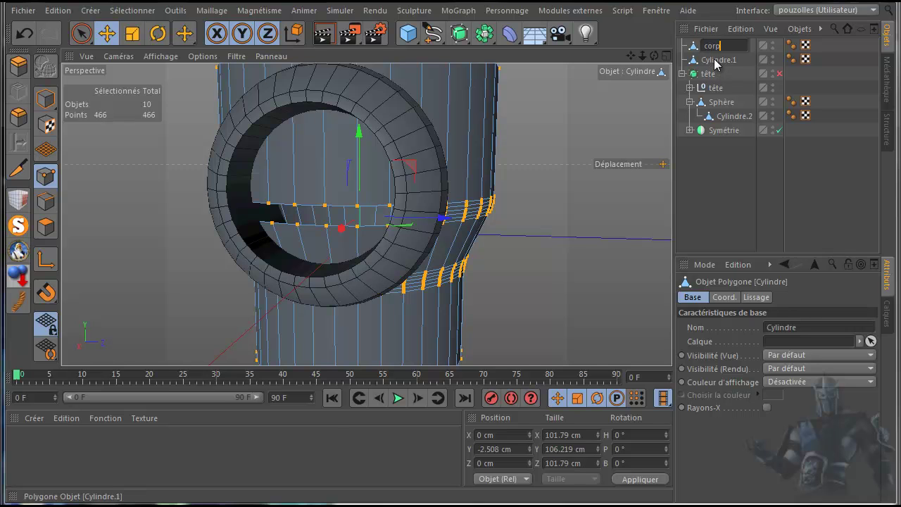
Rename the shoulder ring object Cylindre.1 as epaule.D.
click(716, 61)
double_click(716, 60)
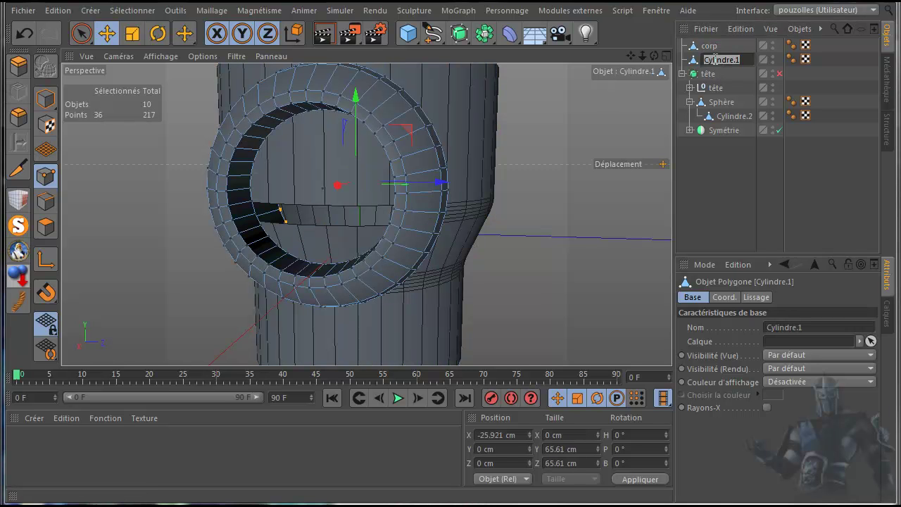
text(ep)
text(aule.)
key(Return)
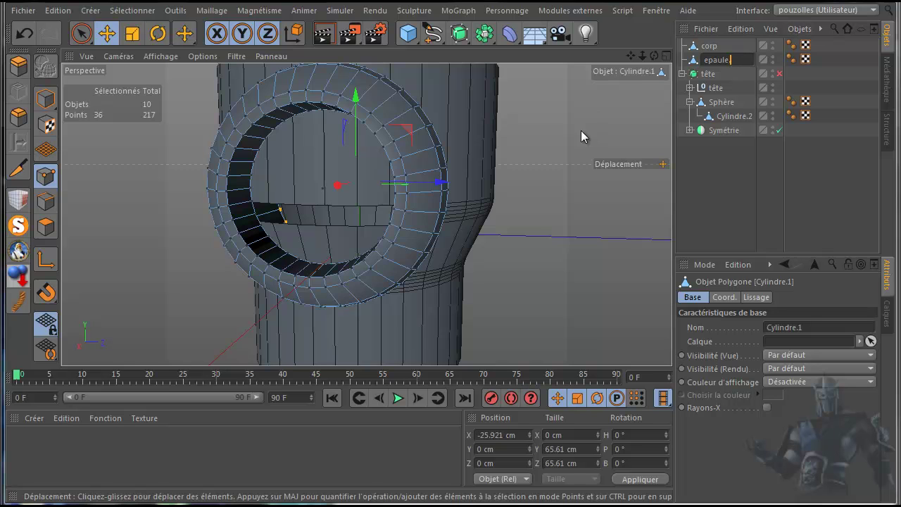
scroll(574, 132, down, 3)
drag(654, 56, 512, 80)
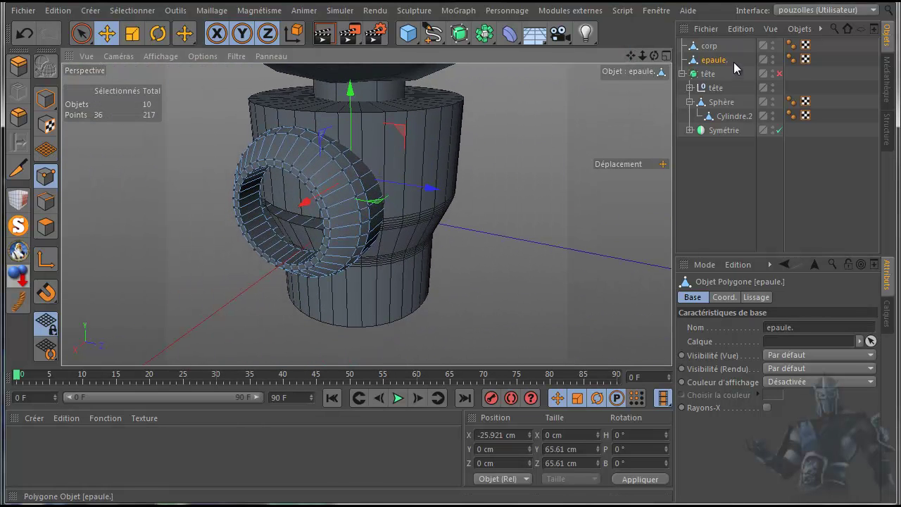
double_click(716, 61)
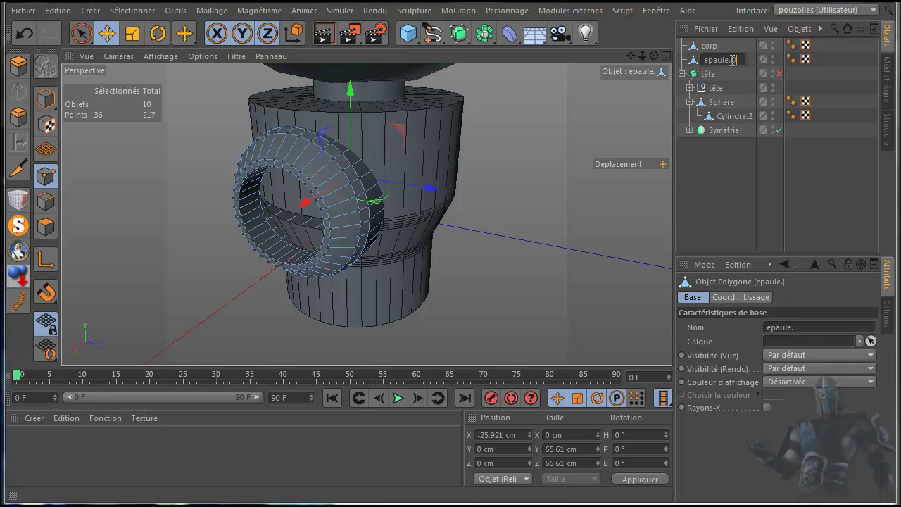
text(D)
key(Return)
Examine the head's parts by selecting Sphère, Cylindre.2, Symétrie and ante in turn.
click(719, 104)
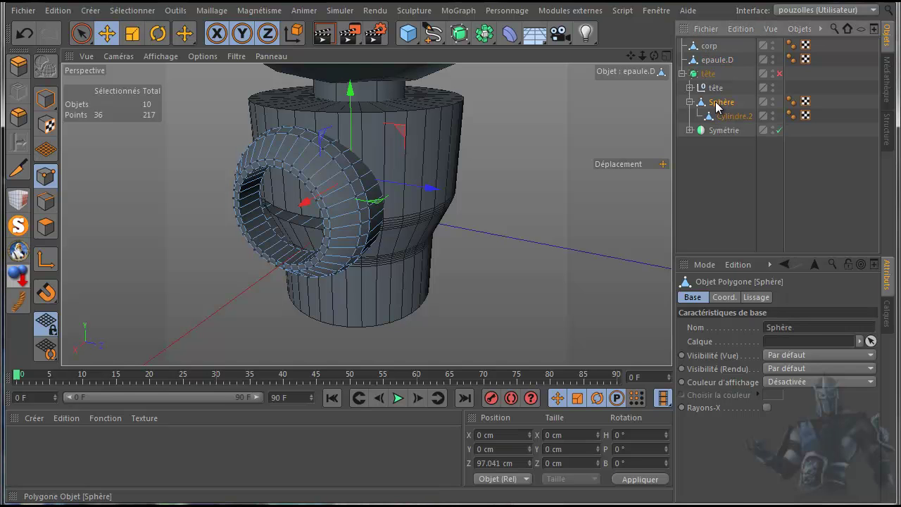
scroll(581, 150, down, 2)
drag(630, 56, 552, 183)
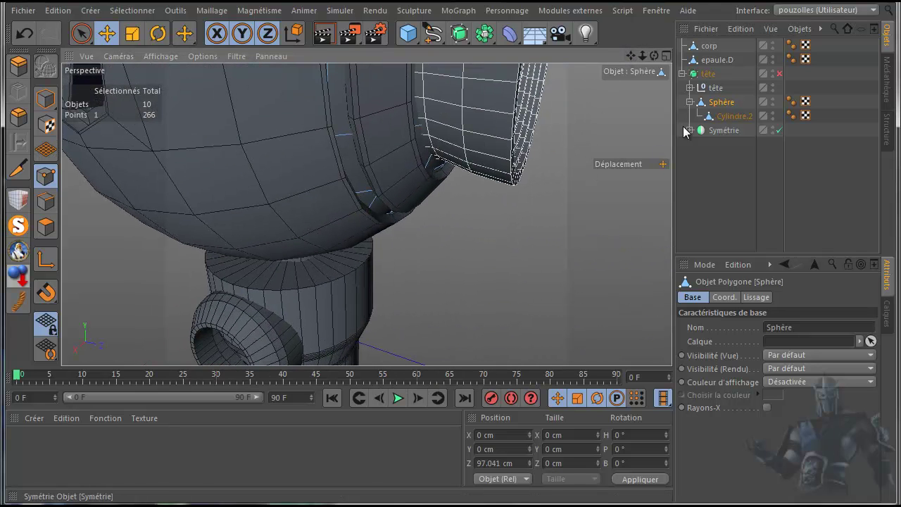
click(727, 117)
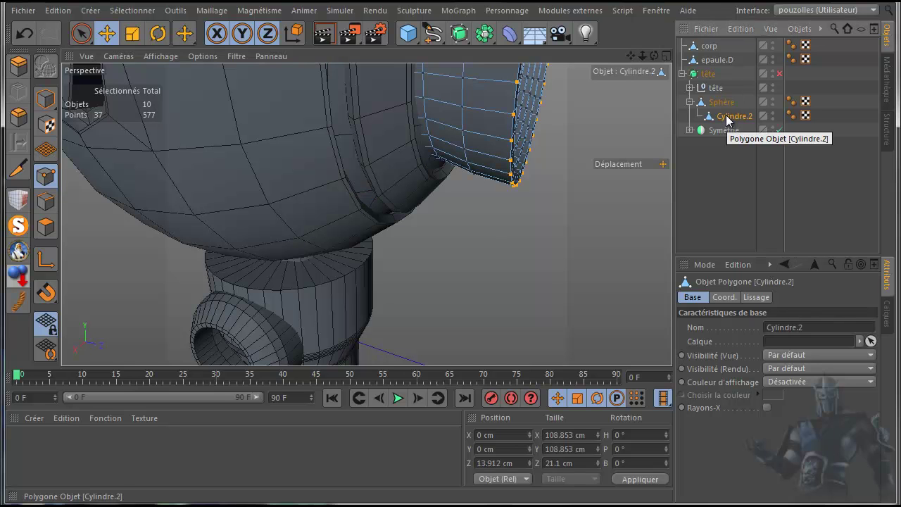
click(690, 130)
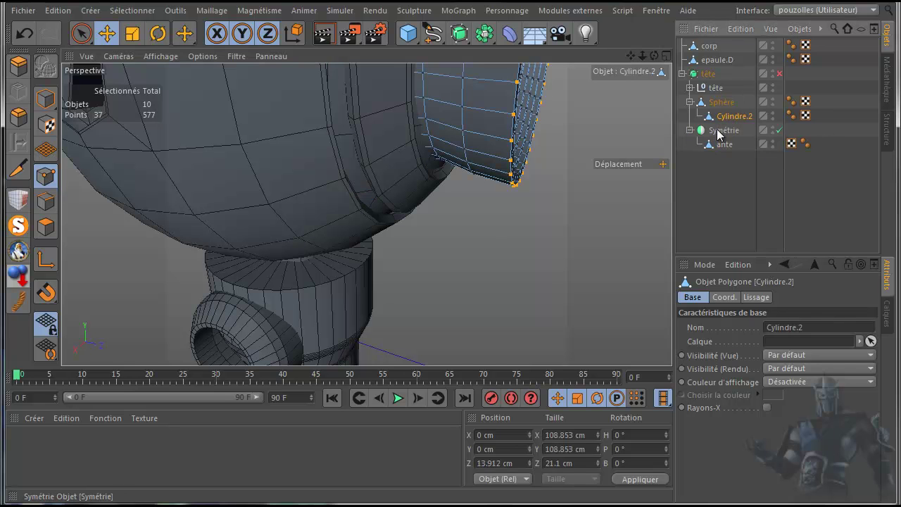
click(718, 133)
alt+drag(552, 220, 551, 236)
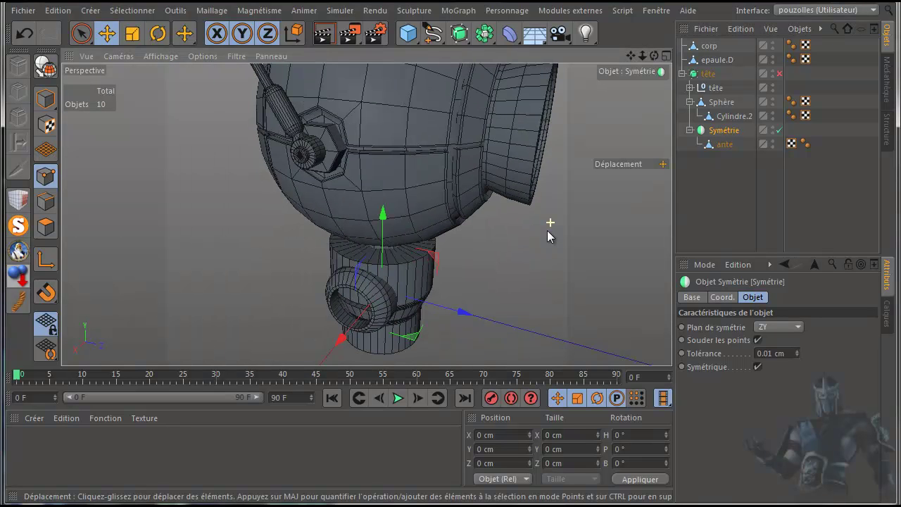
click(725, 144)
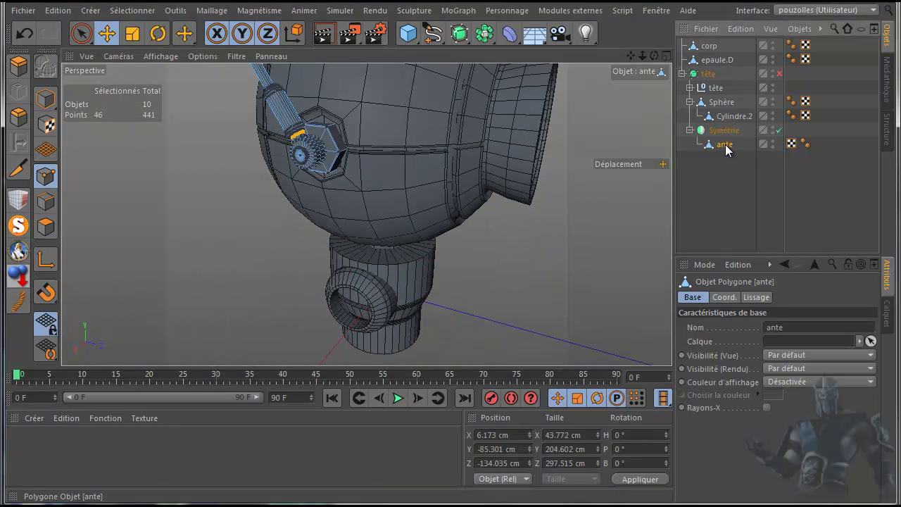
Collapse the Symétrie, Sphère and top-level tête hierarchies in the object list.
click(690, 131)
click(691, 103)
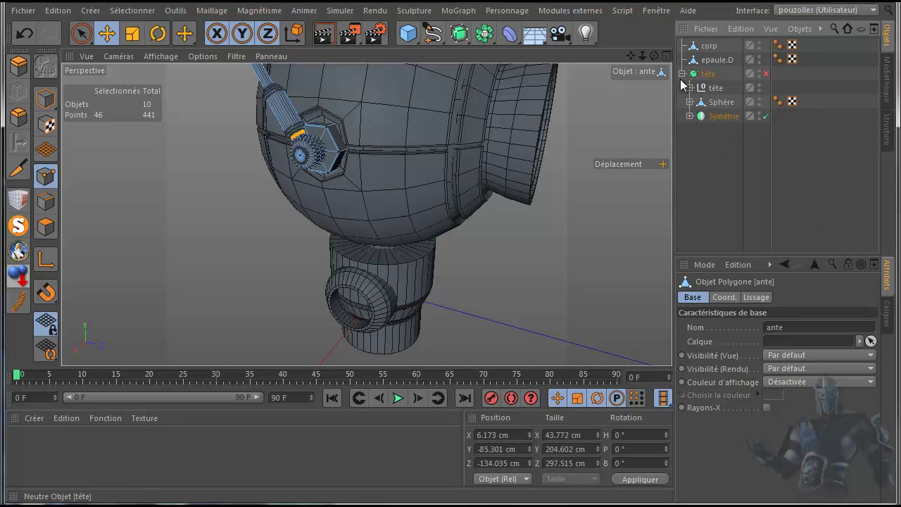
click(681, 74)
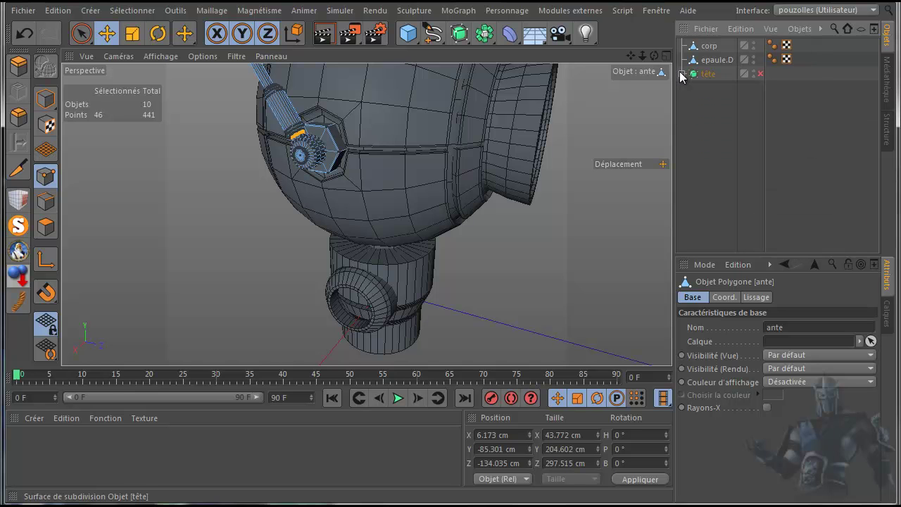
Loop-select the innermost ring of points inside the opening of epaule.D and delete them.
click(714, 60)
scroll(355, 344, up, 2)
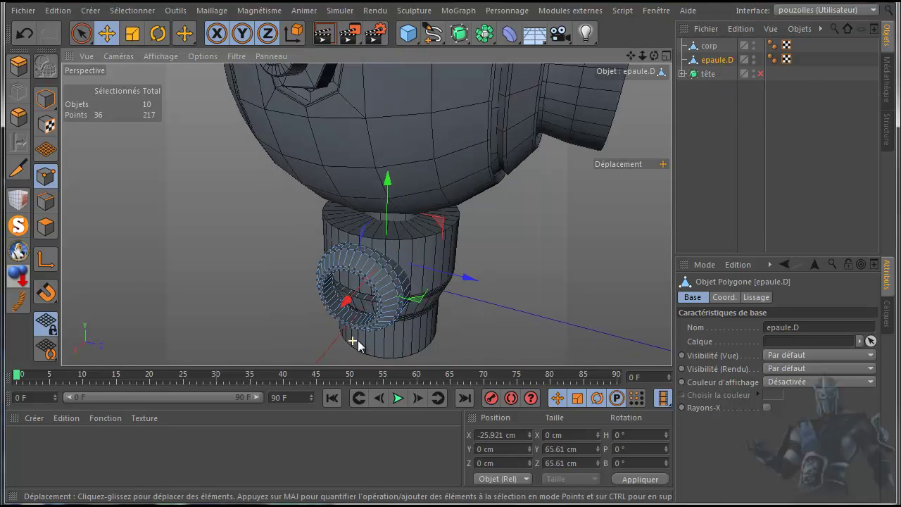
scroll(358, 345, up, 4)
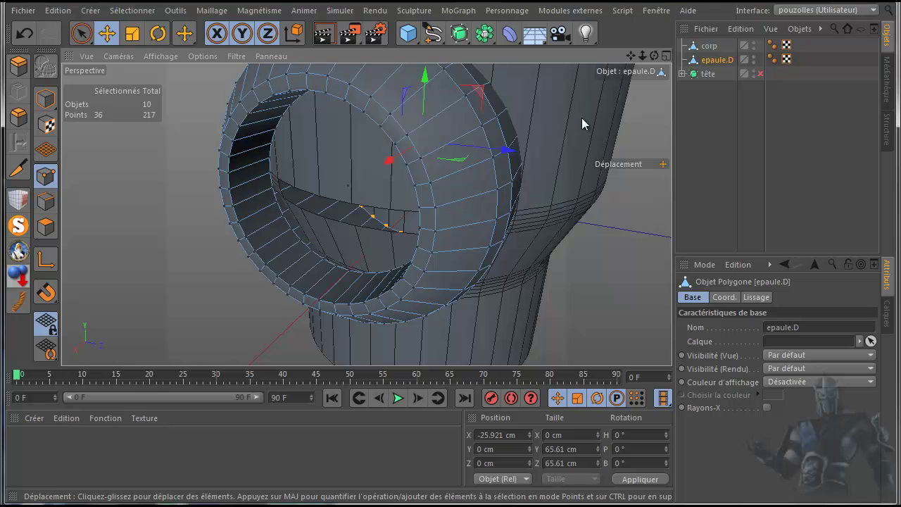
drag(654, 55, 586, 95)
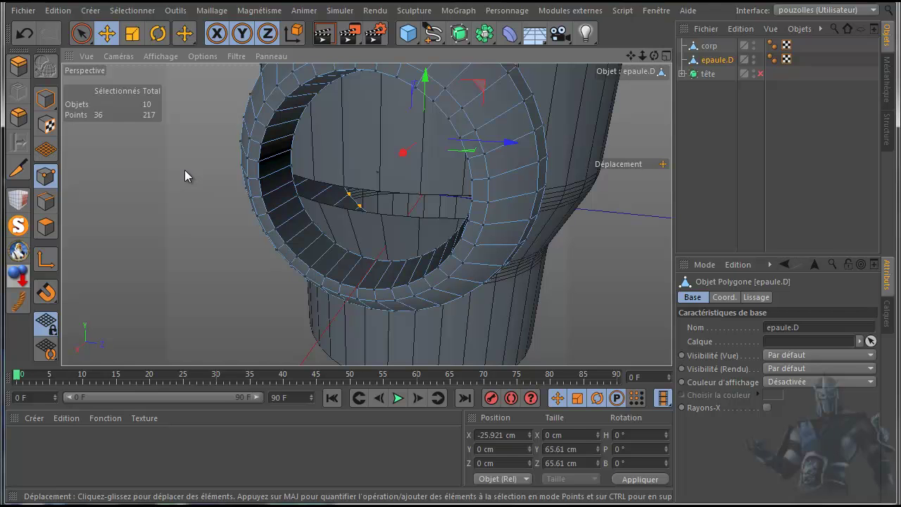
key(u)
key(l)
click(294, 178)
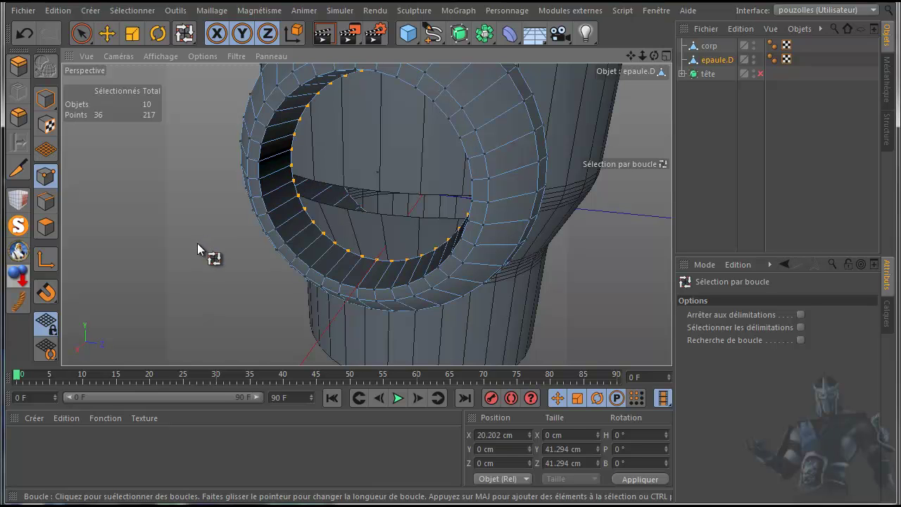
key(Delete)
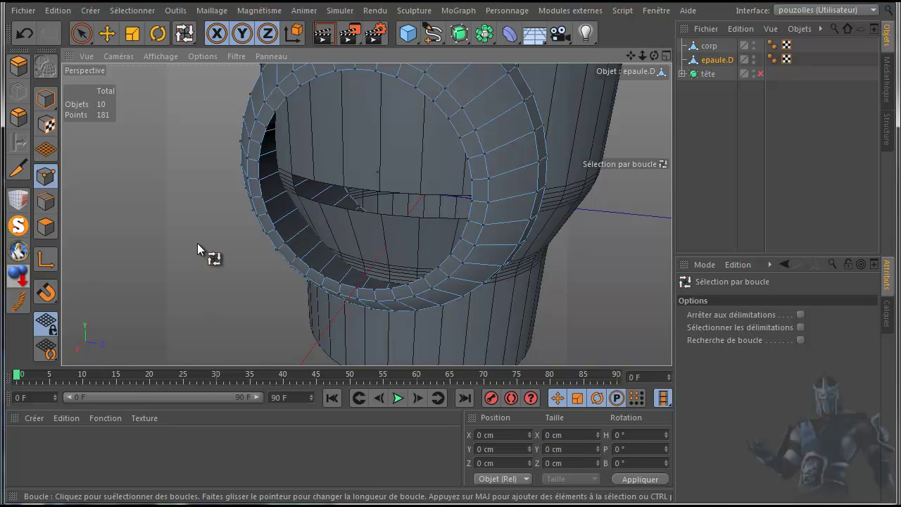
Close the round opening of epaule.D with the Close Polygon Hole tool.
click(109, 34)
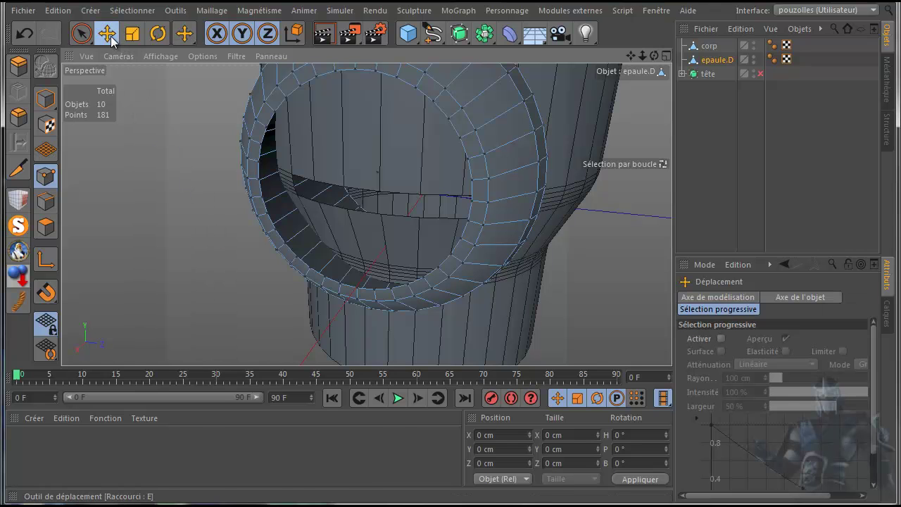
right_click(193, 90)
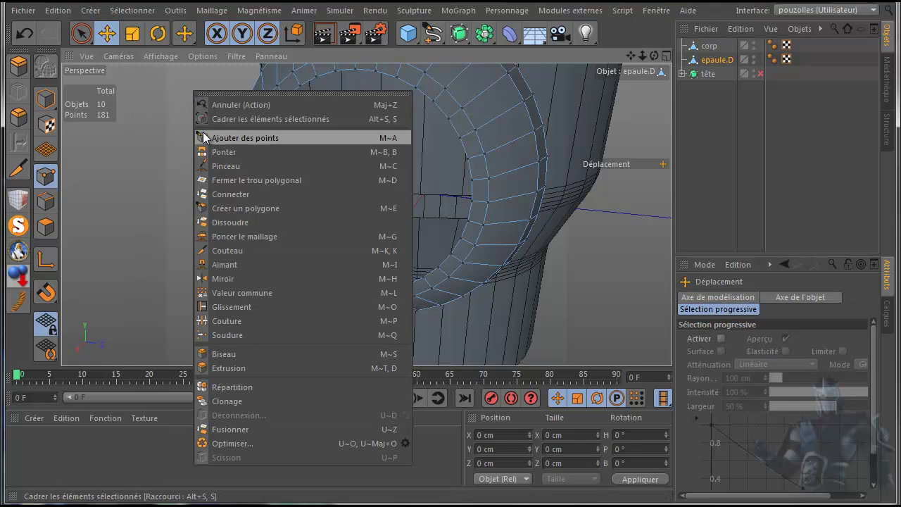
click(223, 153)
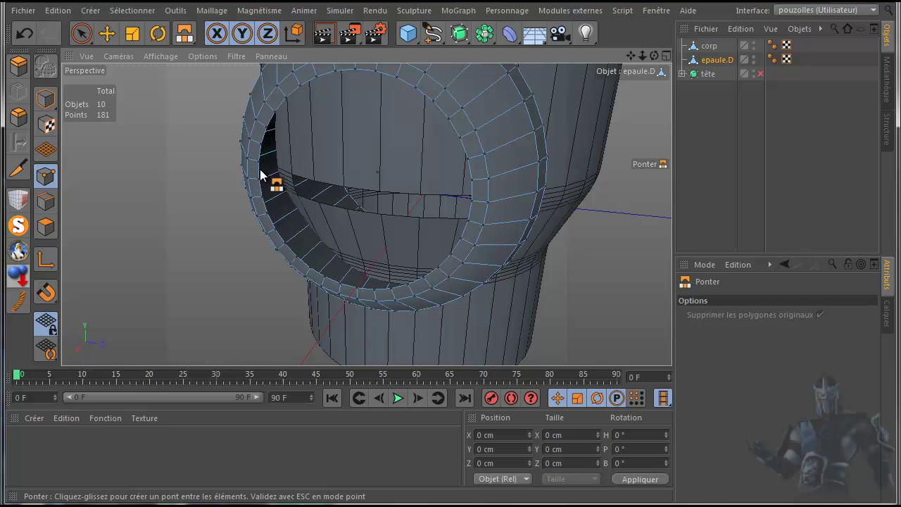
right_click(187, 97)
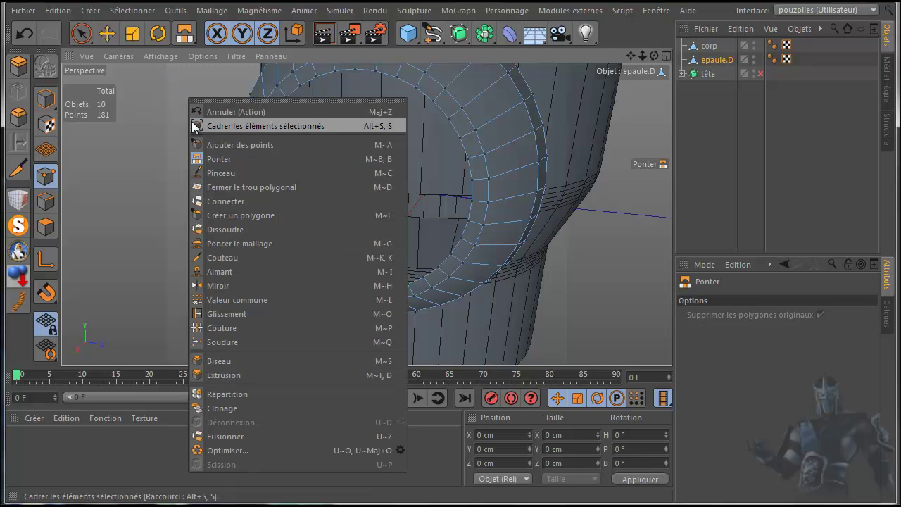
click(219, 187)
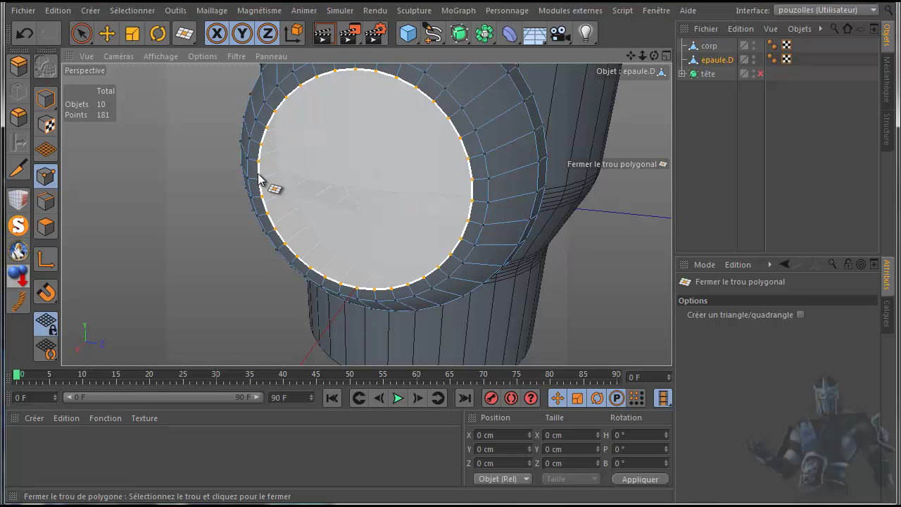
click(268, 180)
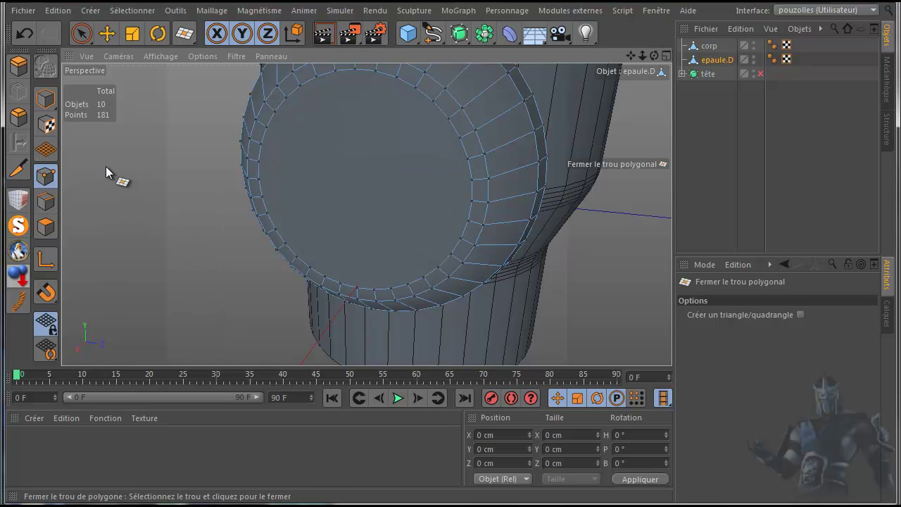
Select the new cap polygon over the opening of epaule.D in polygon mode.
click(46, 226)
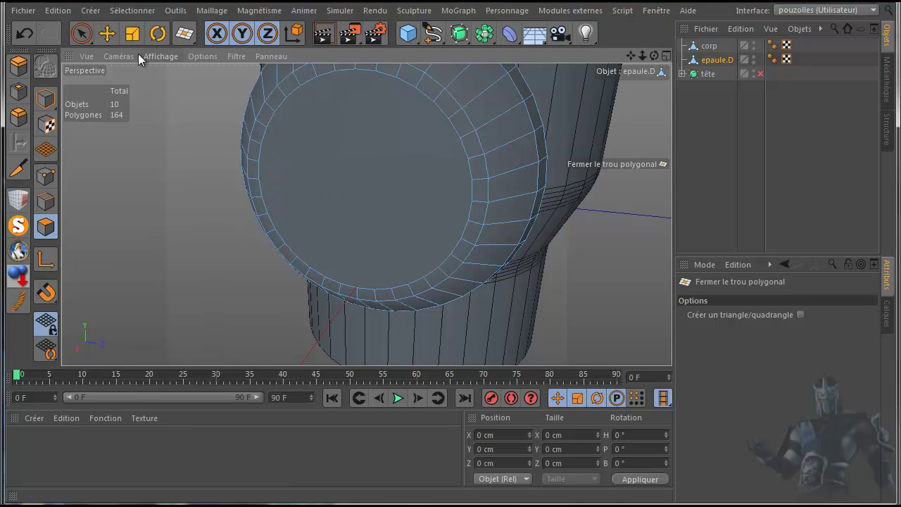
click(112, 35)
click(350, 176)
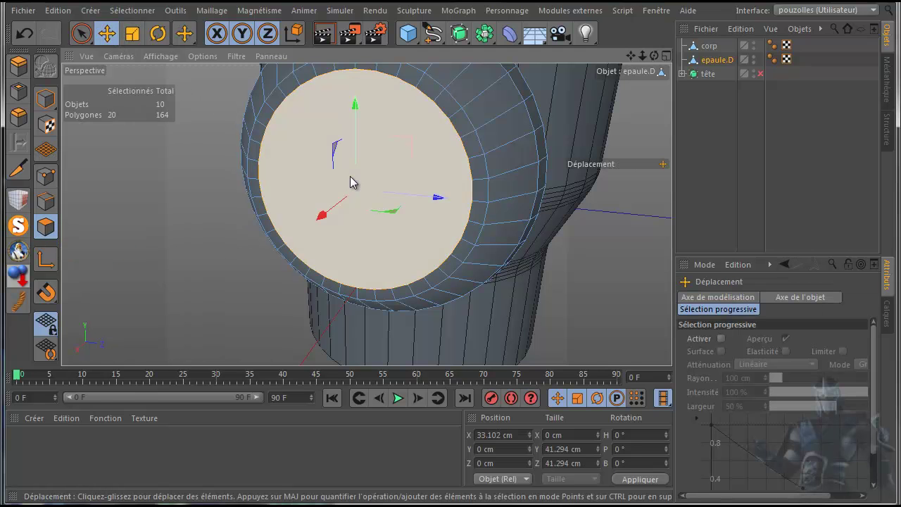
Try insetting the cap of epaule.D with an inner extrusion of 2.3 cm, followed by a second one of 0.8 cm.
middle_click(219, 305)
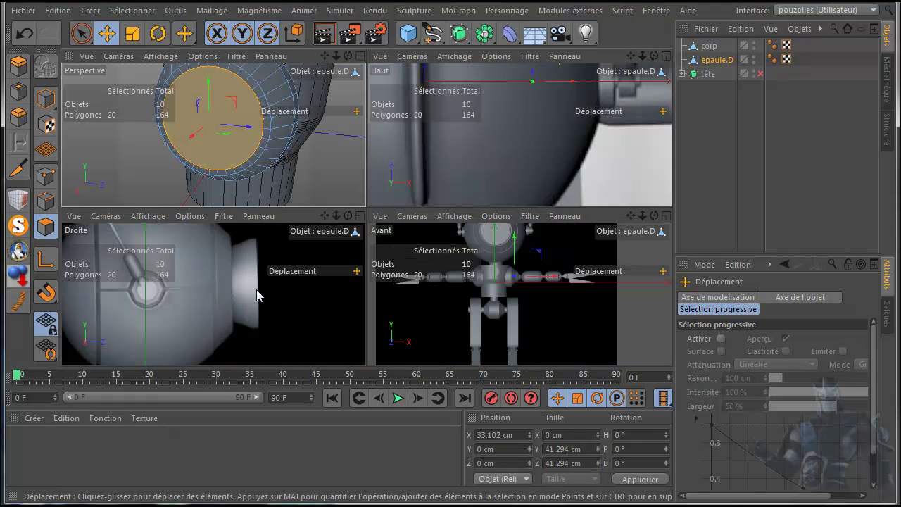
middle_click(533, 293)
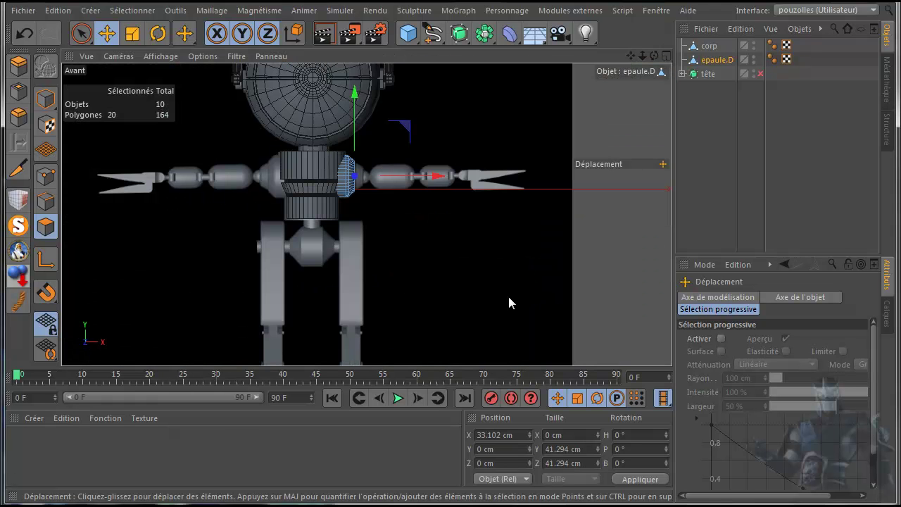
scroll(424, 204, up, 4)
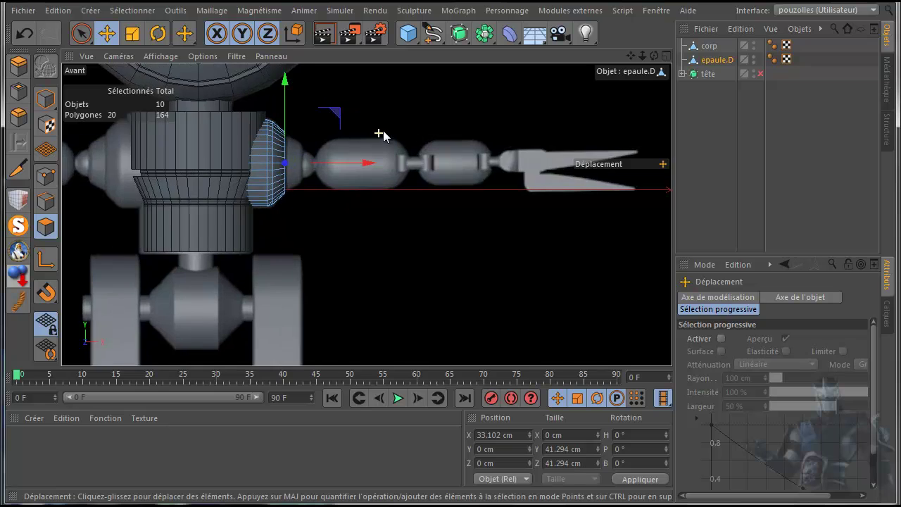
scroll(383, 134, up, 2)
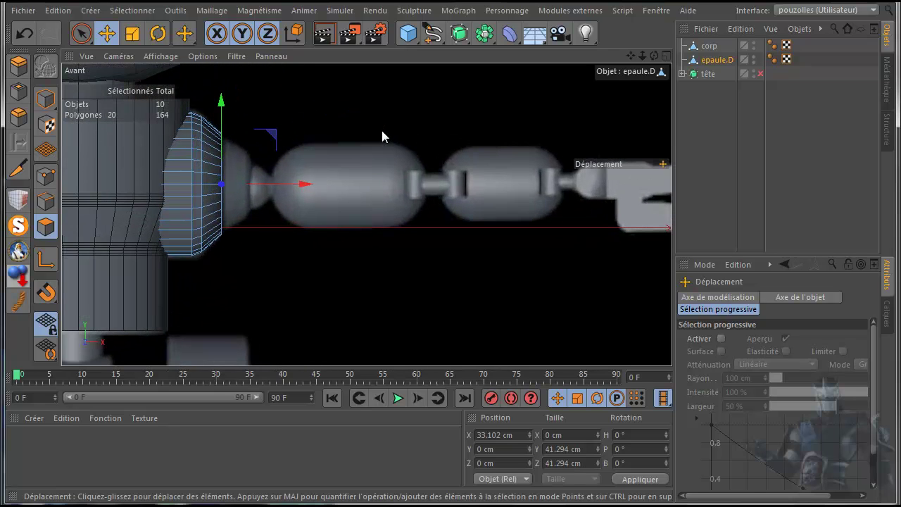
scroll(353, 141, up, 1)
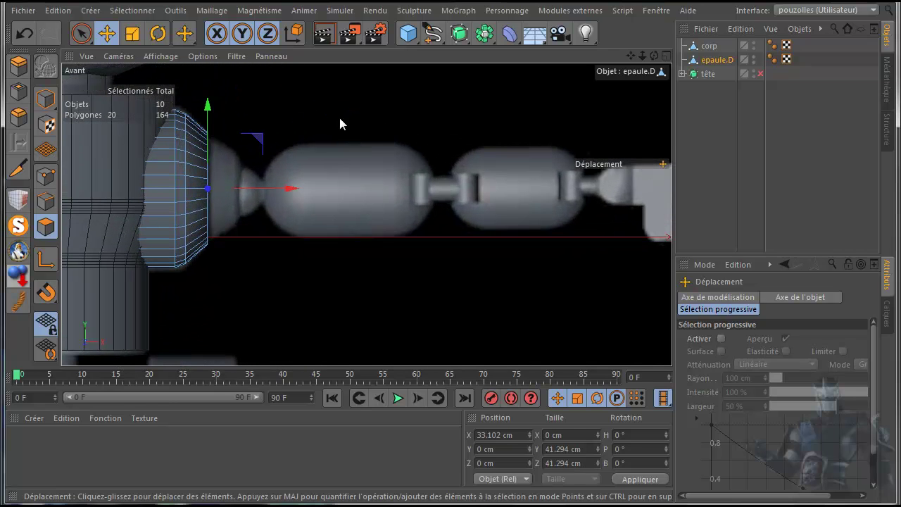
click(19, 91)
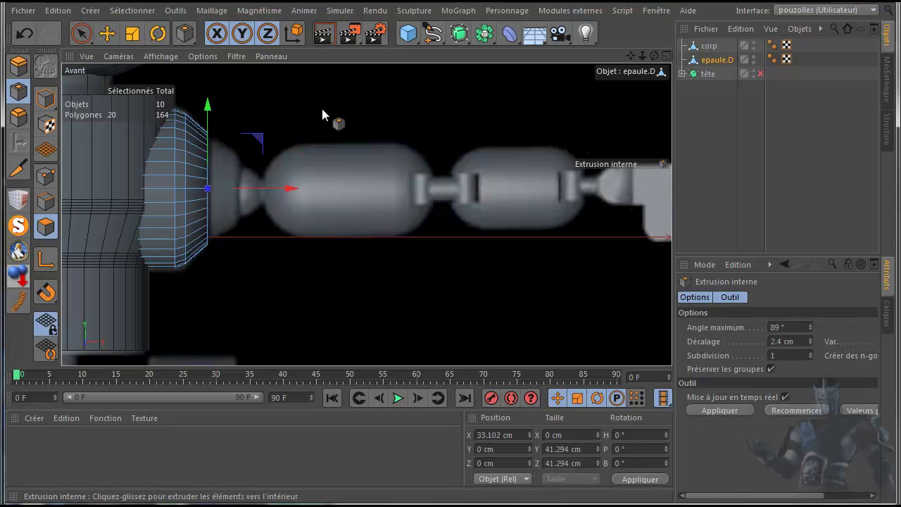
drag(322, 116, 307, 127)
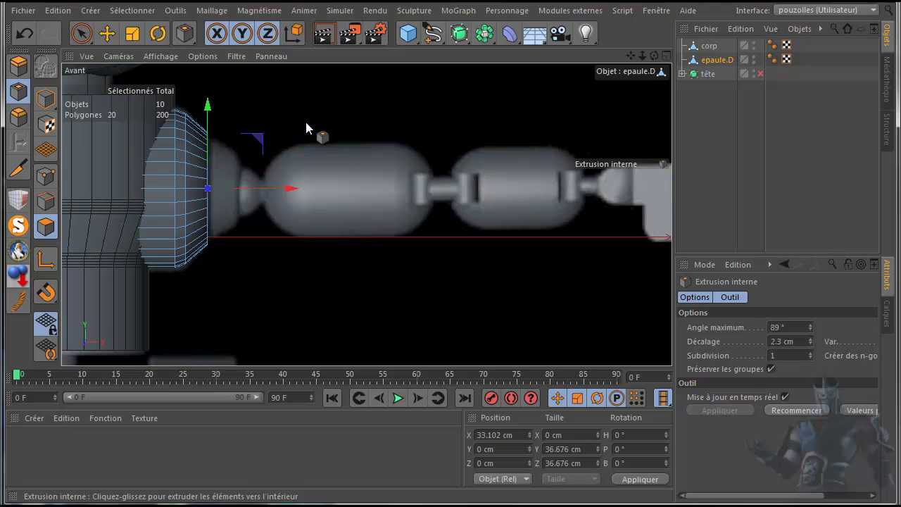
middle_click(180, 148)
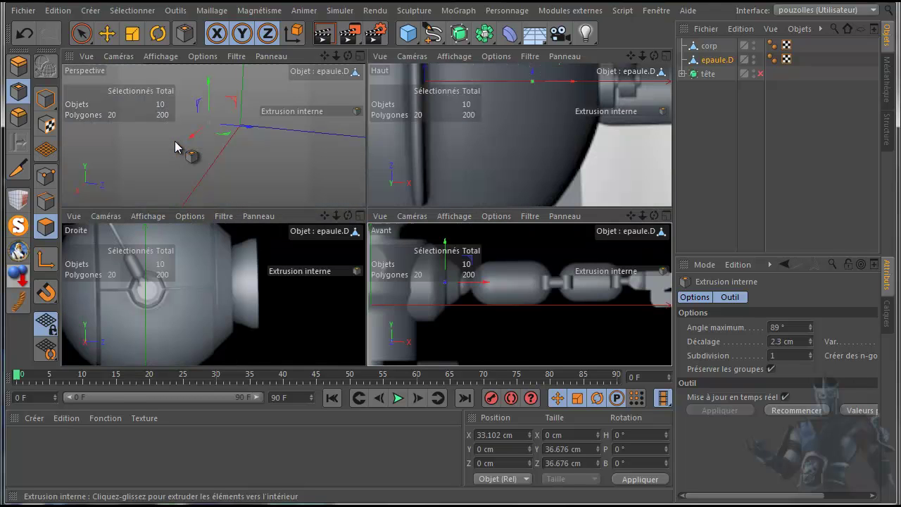
middle_click(177, 146)
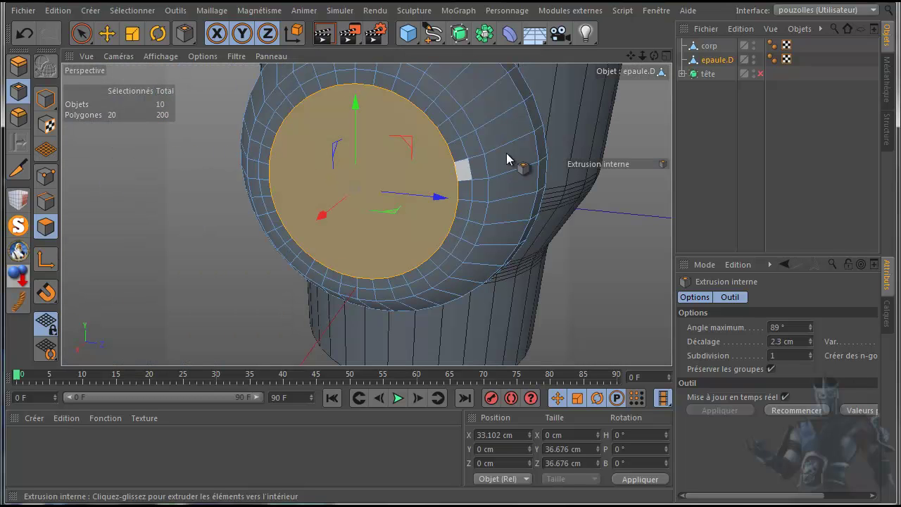
drag(654, 56, 500, 213)
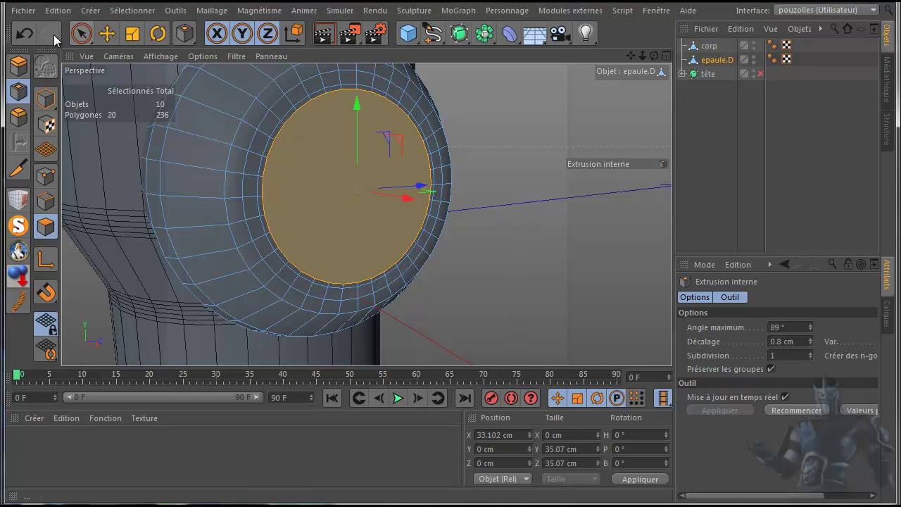
Undo the previous inner extrusions of the cap and inset it by 1.3 cm instead.
click(25, 34)
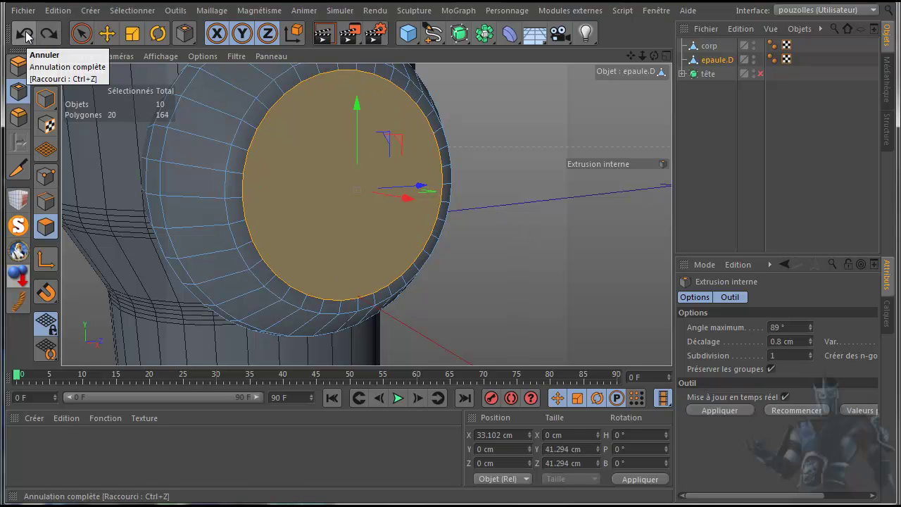
click(48, 34)
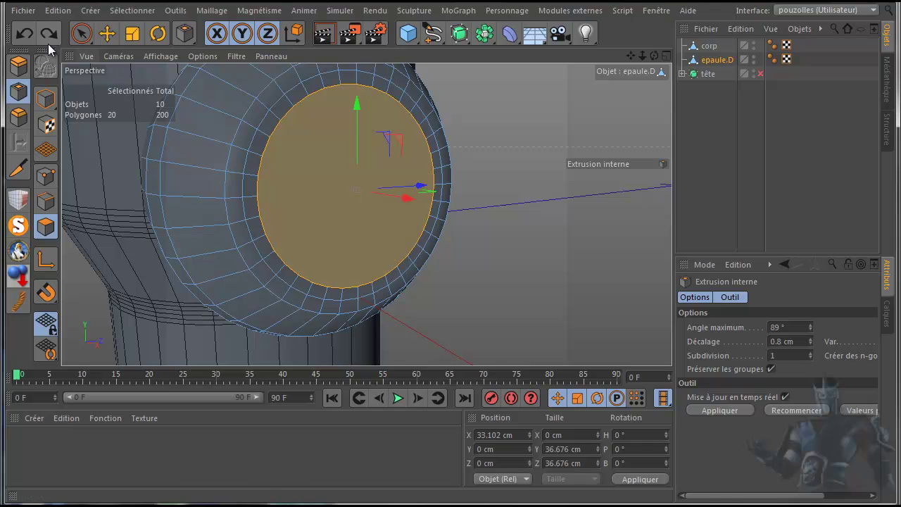
click(27, 32)
drag(533, 138, 525, 143)
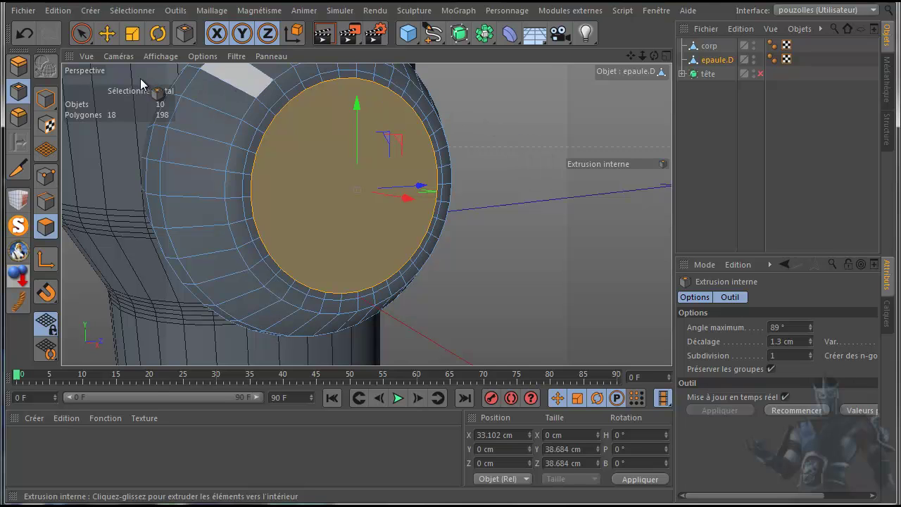
Extrude the inset cap of epaule.D outward by 13.4 cm toward the arm, following the front reference image.
middle_click(442, 283)
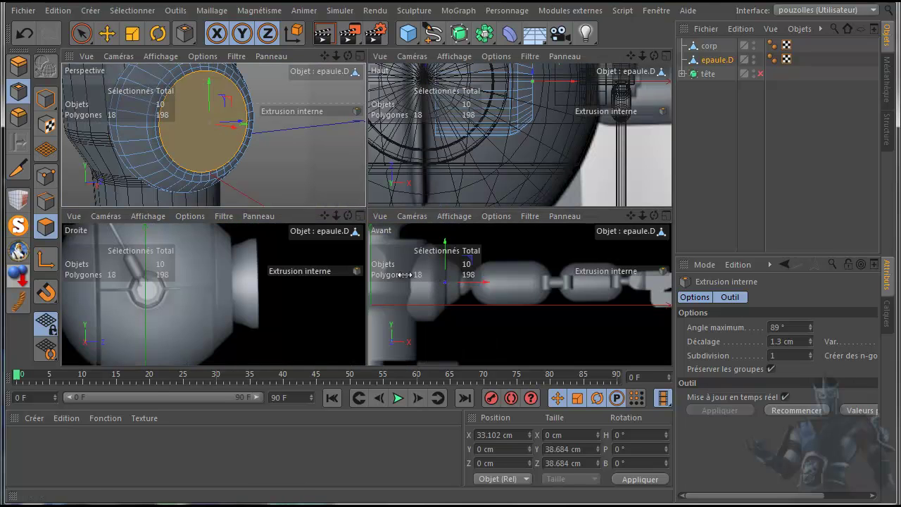
middle_click(533, 256)
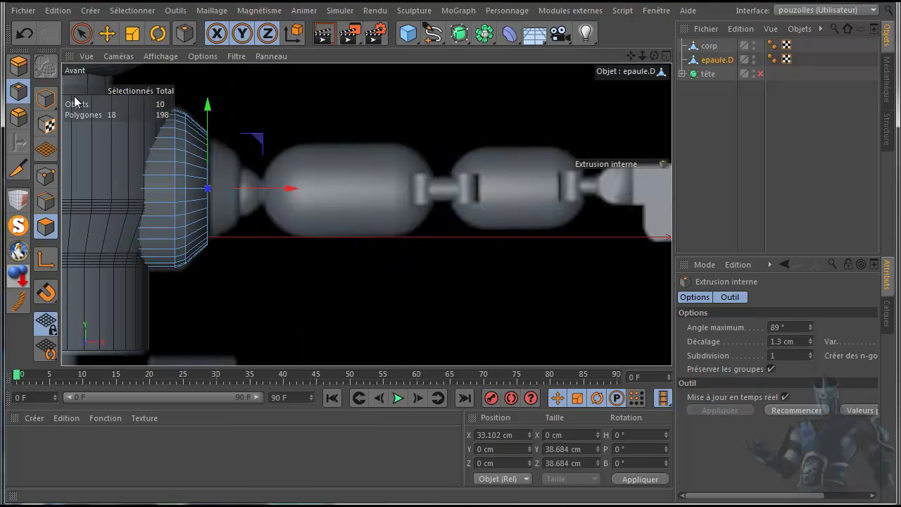
click(24, 71)
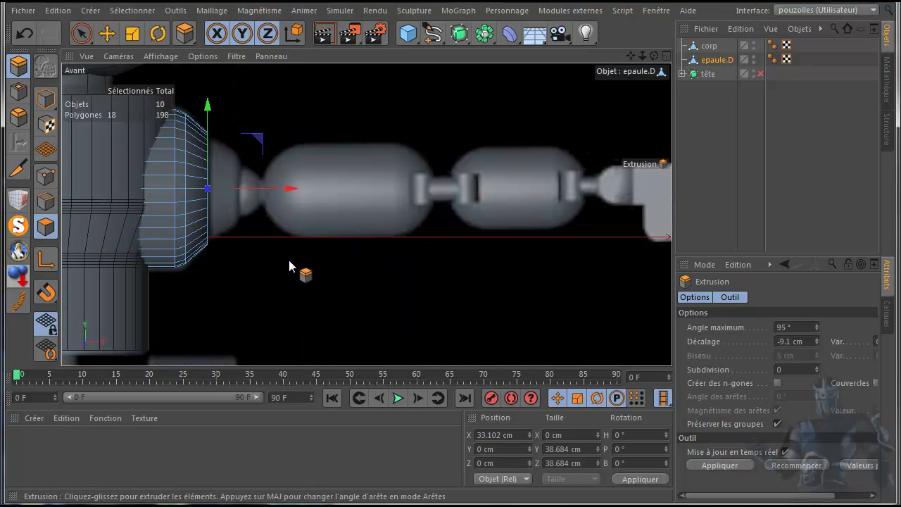
drag(306, 267, 382, 261)
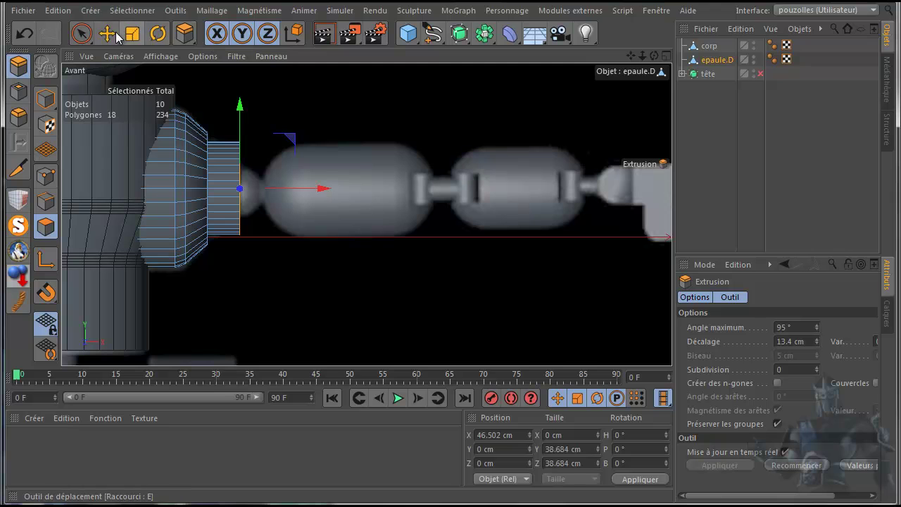
Select the end ring of points of the extruded section and scale it down to about 27.1 cm in diameter.
drag(81, 33, 156, 83)
click(47, 176)
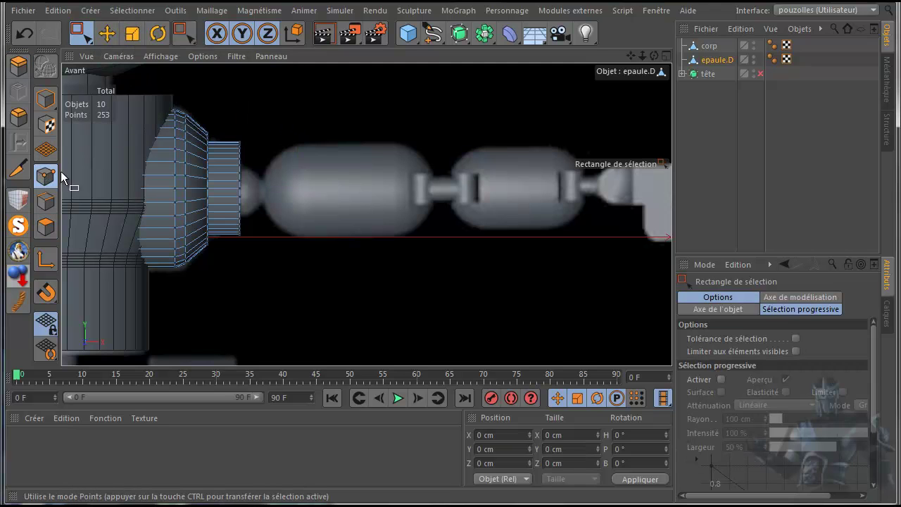
drag(274, 121, 229, 255)
click(132, 33)
drag(362, 105, 261, 211)
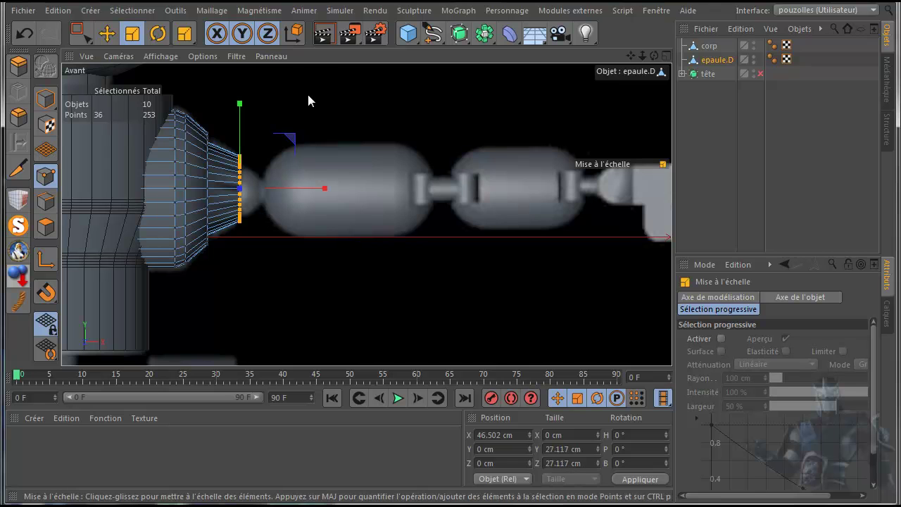
Render a preview of the front view and inspect the tapered shoulder end of epaule.D in perspective.
click(322, 37)
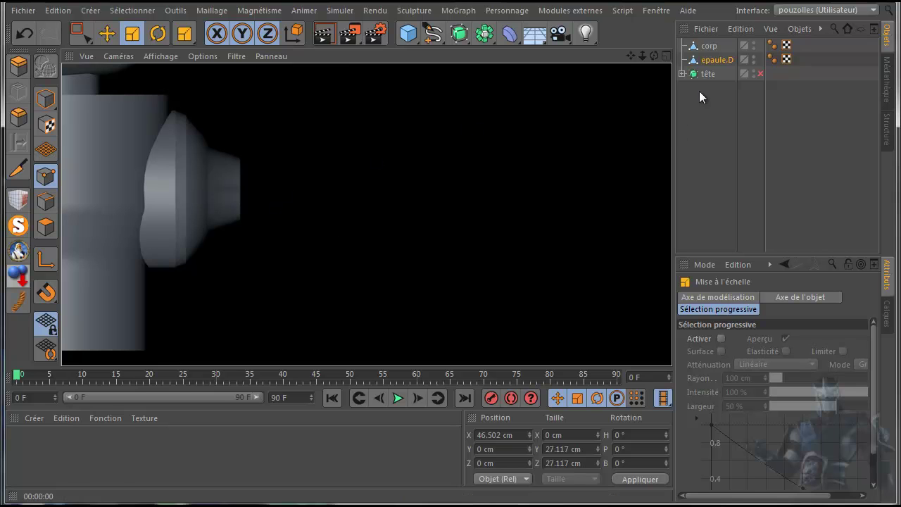
click(715, 59)
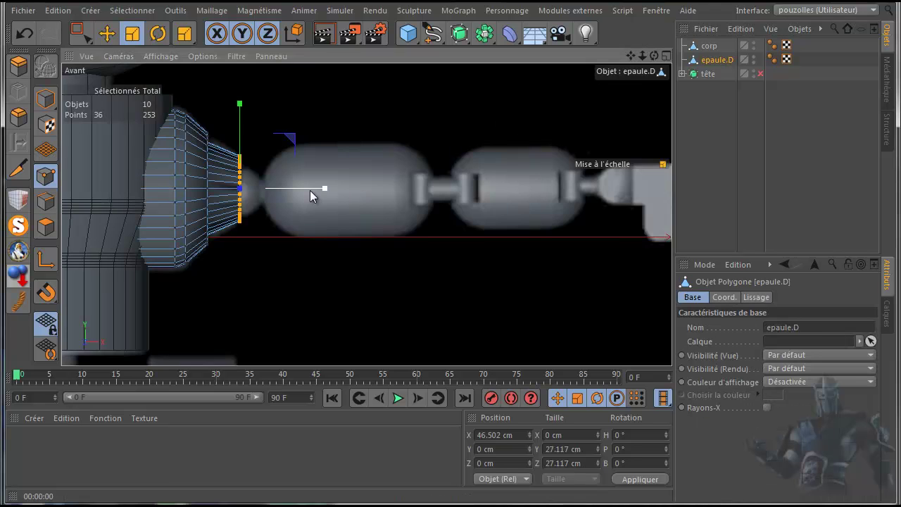
scroll(310, 190, up, 2)
middle_click(210, 288)
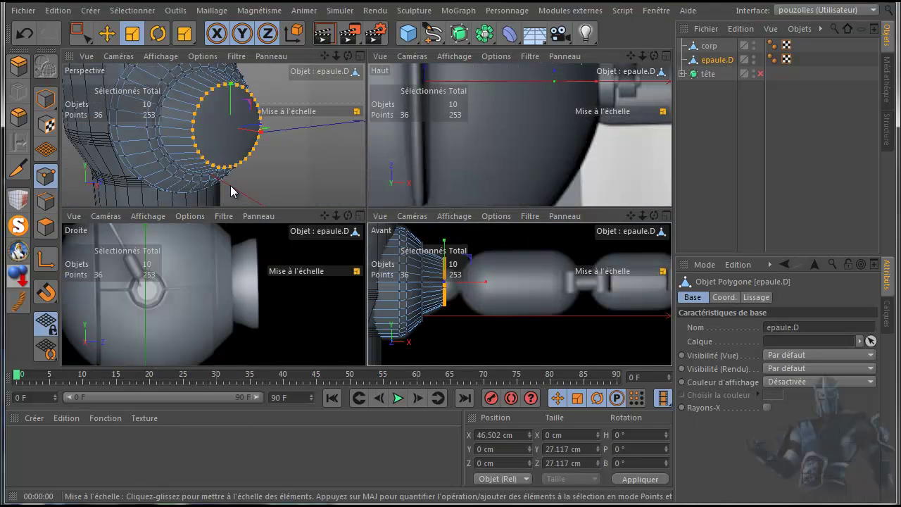
middle_click(232, 191)
drag(654, 55, 694, 74)
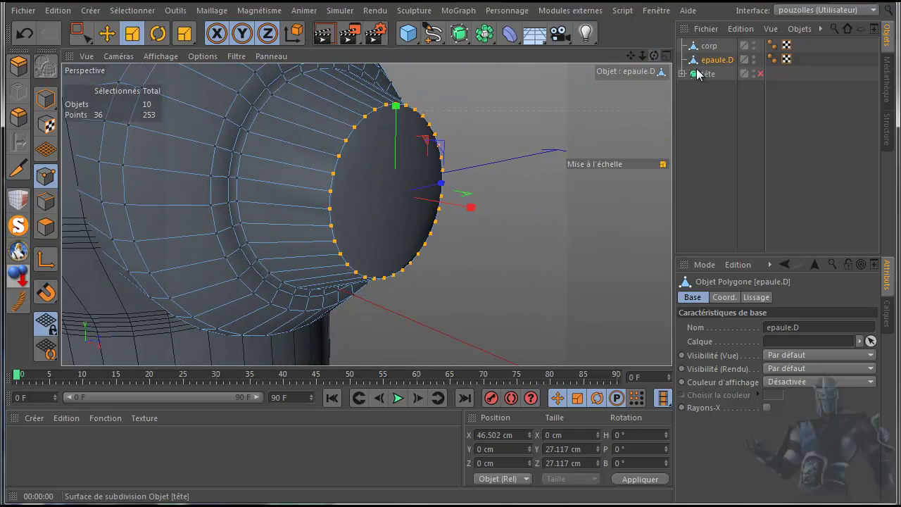
Set the smoothing angle limit of epaule.D's Lissage tag to 35°.
click(772, 59)
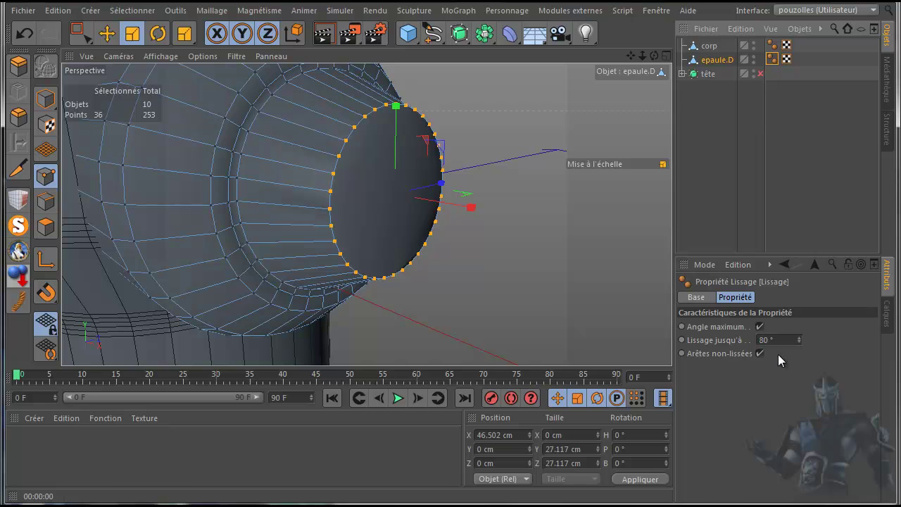
click(780, 341)
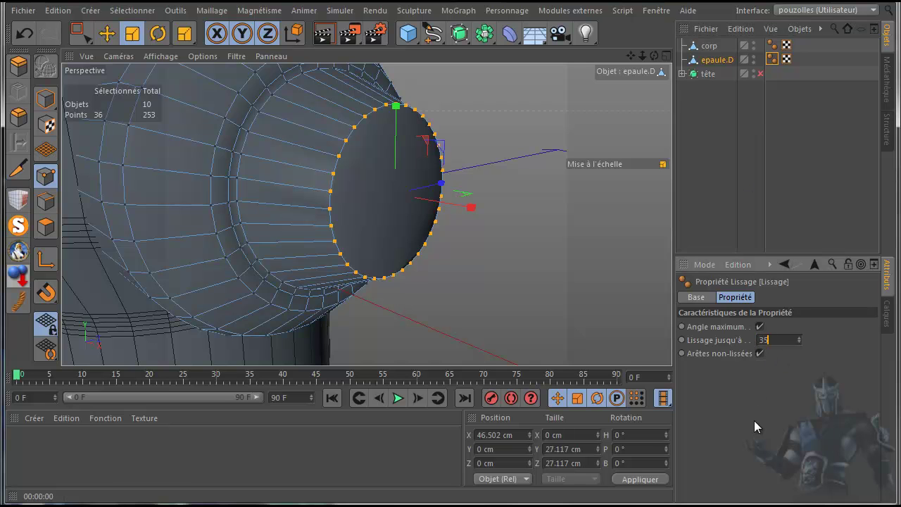
text(35)
key(Return)
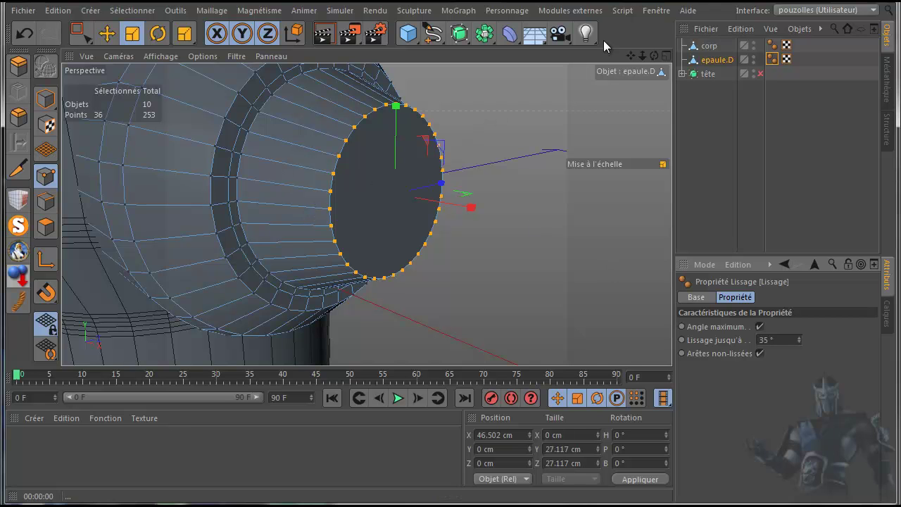
mouse_move(654, 56)
mouse_down()
mouse_move(693, 70)
mouse_move(759, 29)
mouse_move(704, 70)
mouse_move(725, 39)
mouse_move(711, 28)
mouse_move(708, 49)
mouse_move(663, 64)
mouse_up()
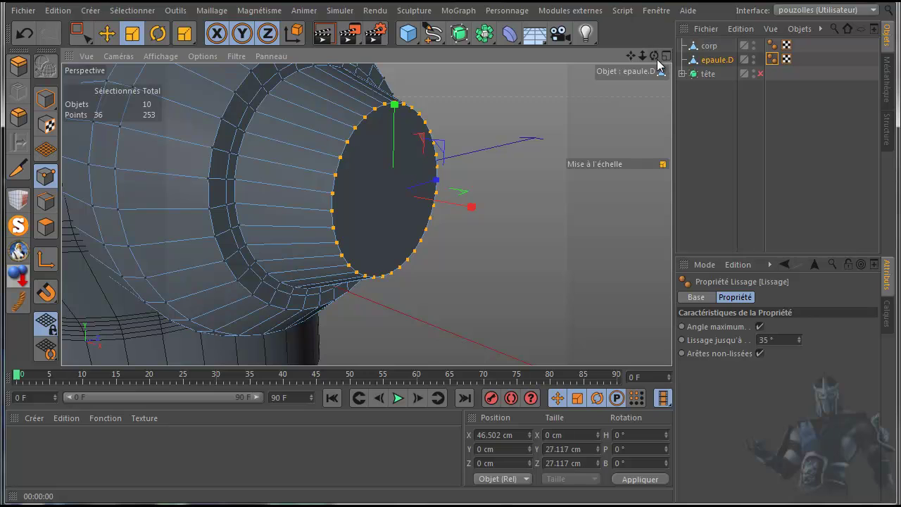
Scale the selected end ring of epaule.D down to about 23.7 cm in diameter in the front view.
middle_click(403, 320)
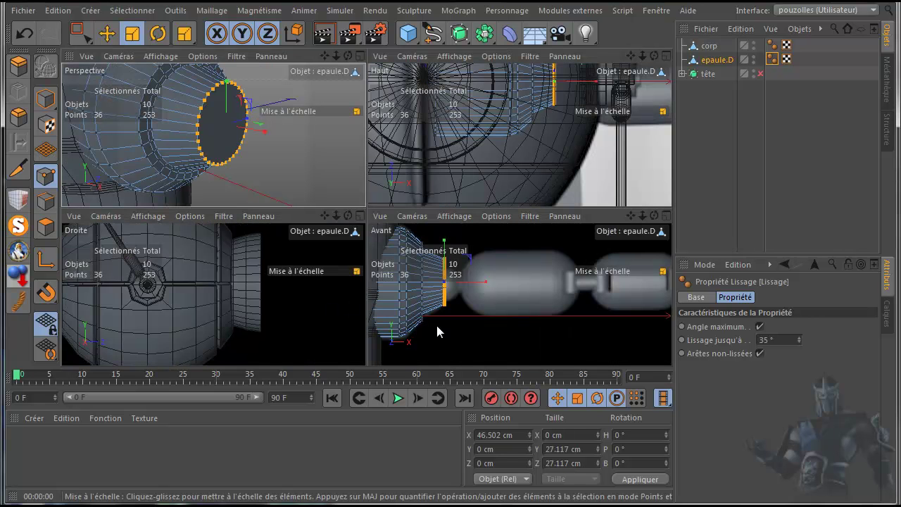
middle_click(439, 323)
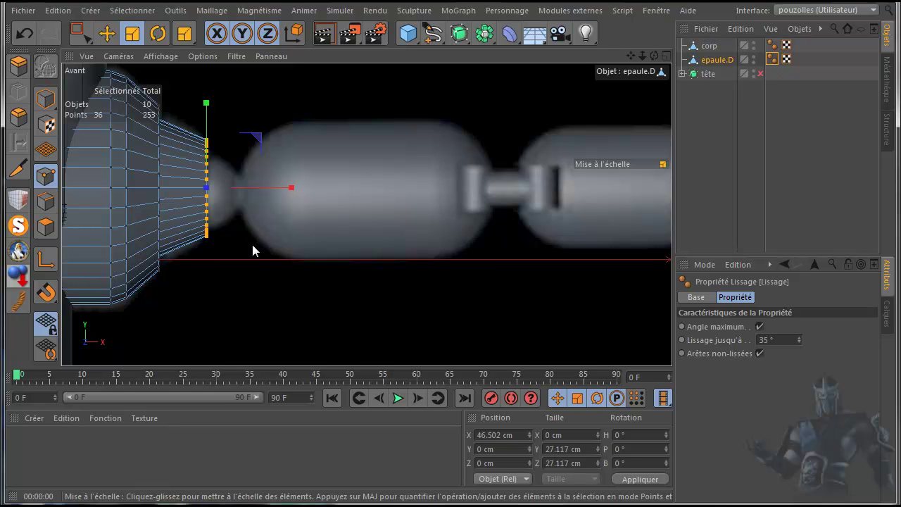
drag(350, 102, 304, 141)
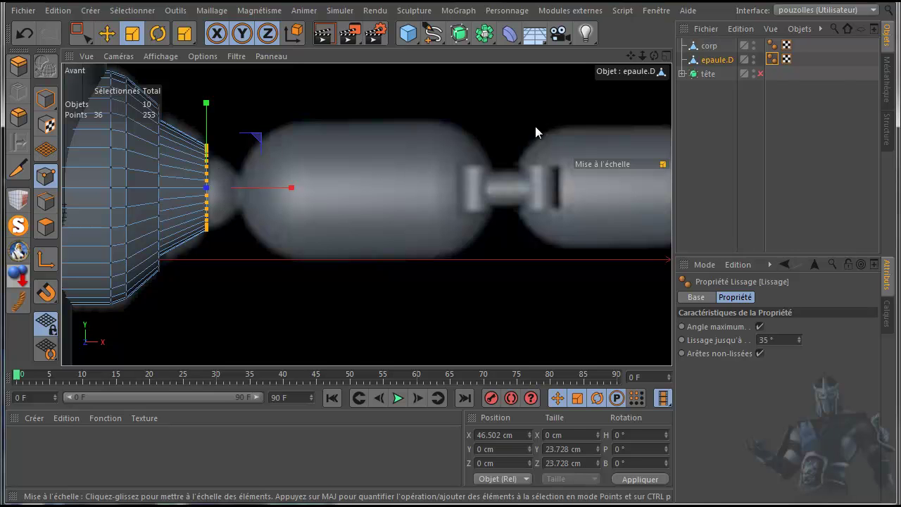
Add a sphere primitive to the scene and reduce its radius to 42 cm.
click(408, 33)
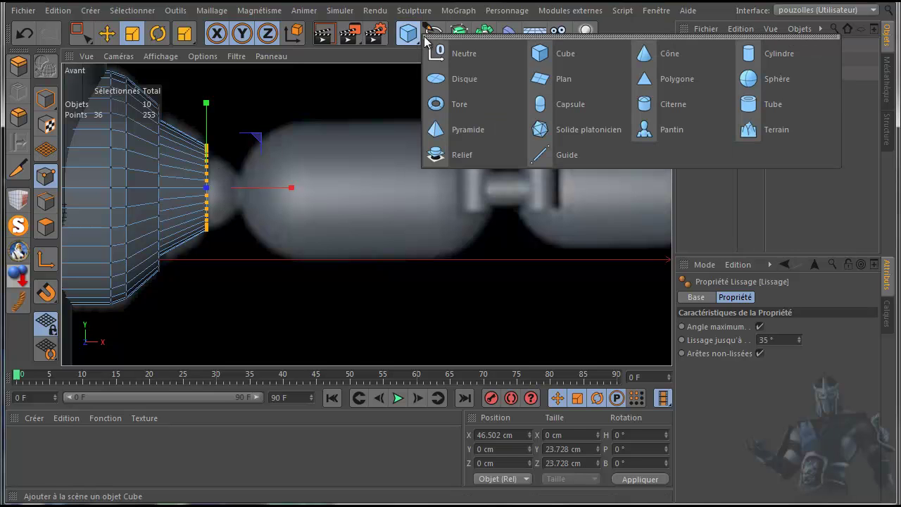
click(768, 80)
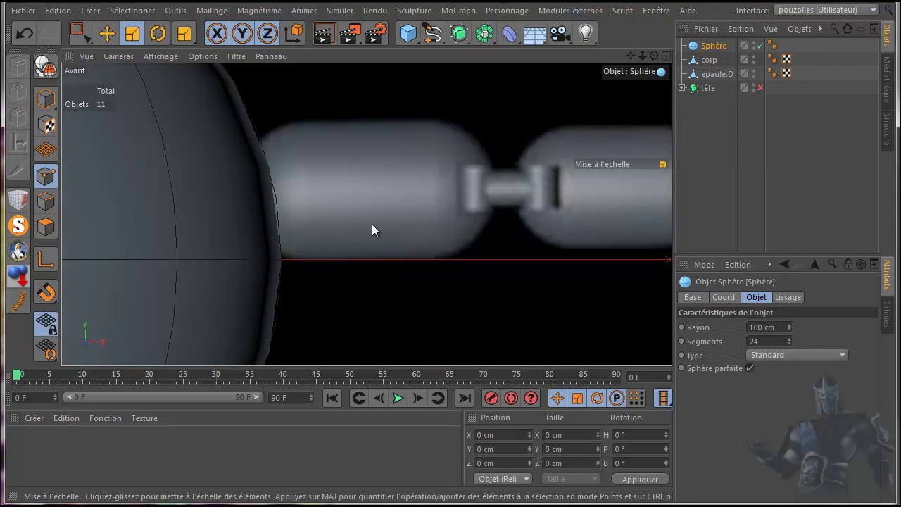
scroll(374, 230, down, 5)
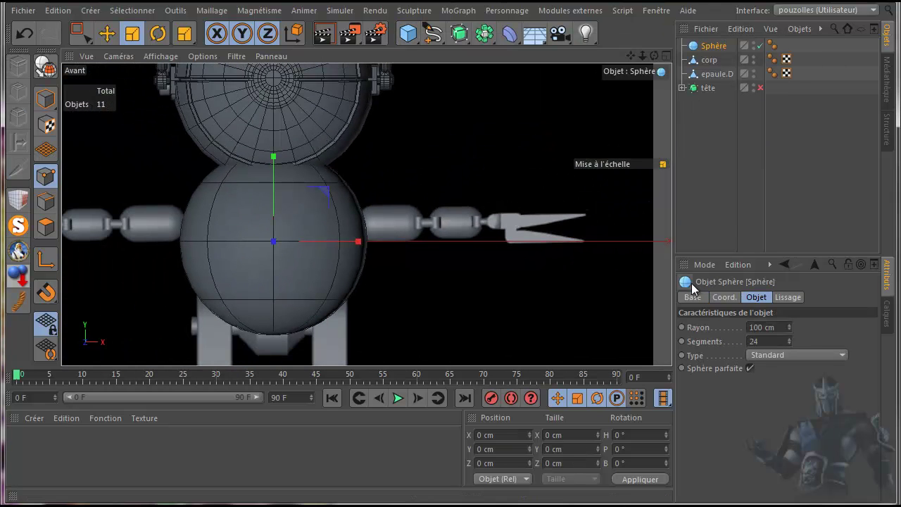
drag(790, 330, 791, 333)
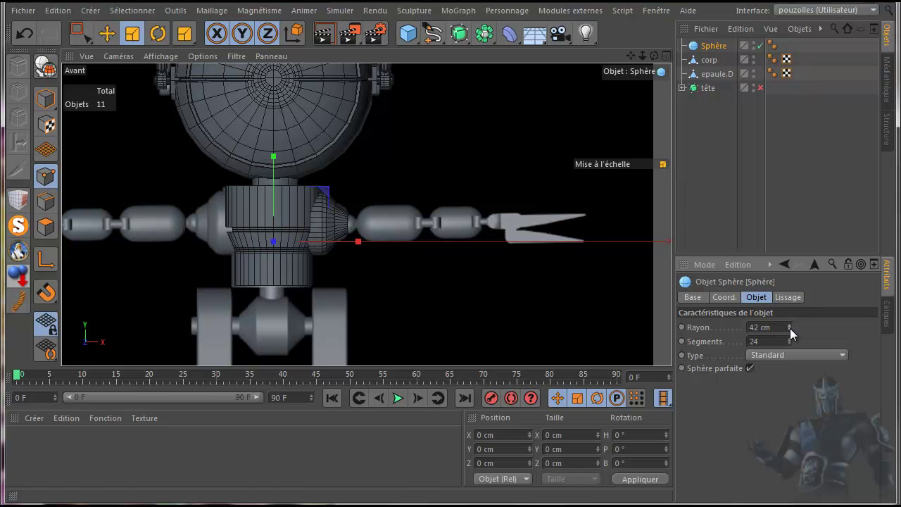
Move the sphere along X beside the shoulder and rotate it a quarter turn so its poles line up with the arm.
click(107, 33)
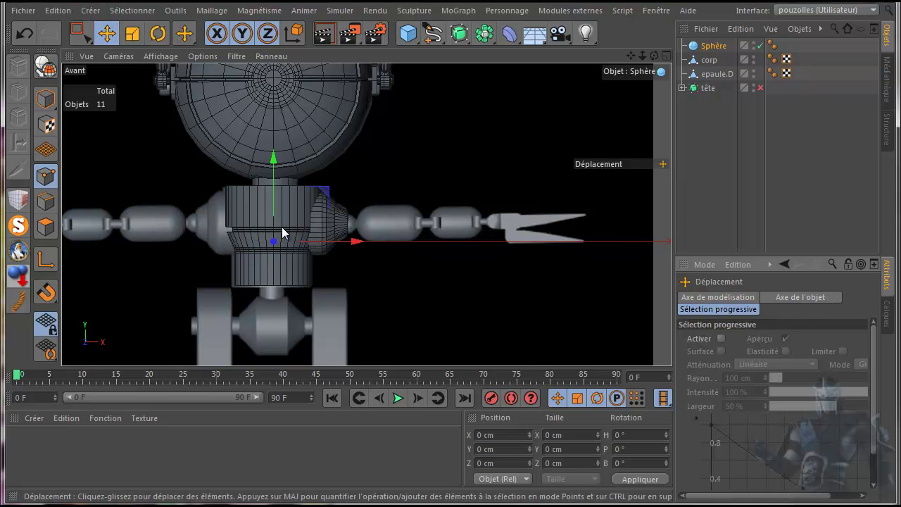
drag(356, 243, 428, 246)
scroll(312, 238, up, 5)
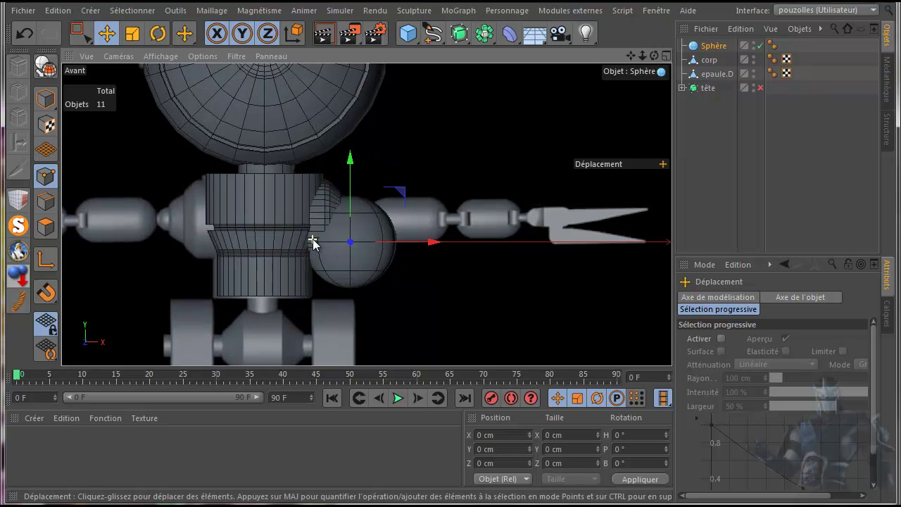
click(158, 33)
drag(414, 204, 406, 246)
key(ctrl+z)
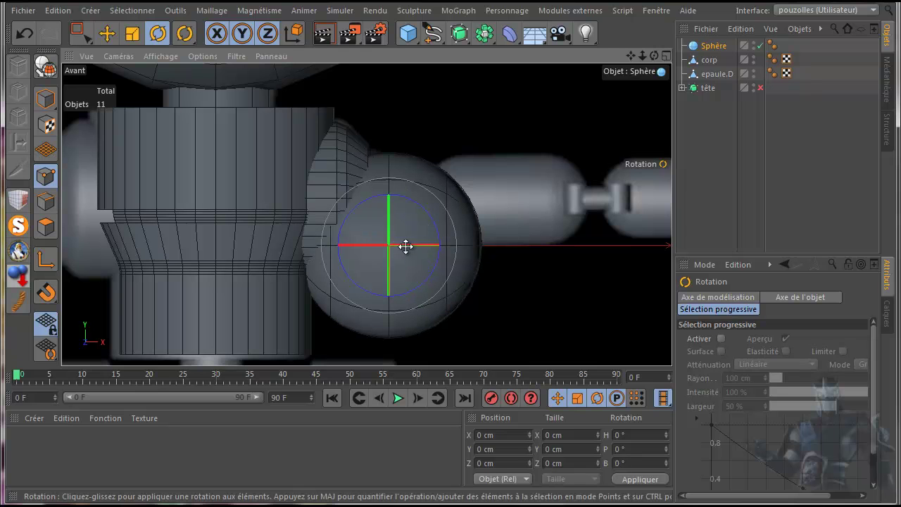
Enable axis snapping alongside vertex snapping and raise the sphere vertically to the centre height of epaule.D.
click(107, 33)
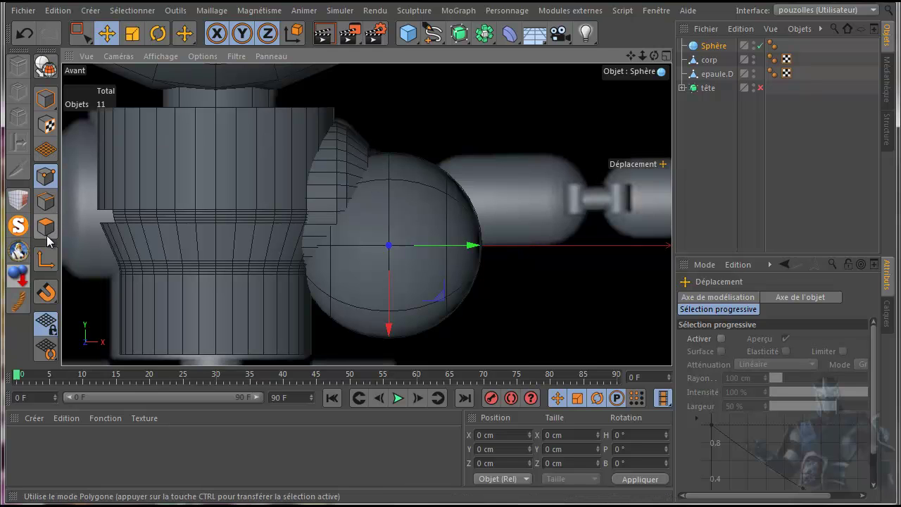
click(45, 294)
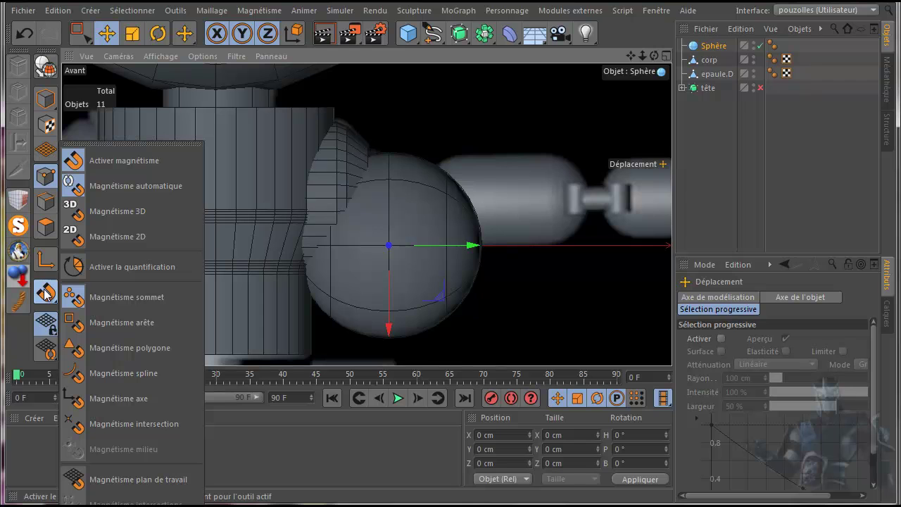
click(133, 144)
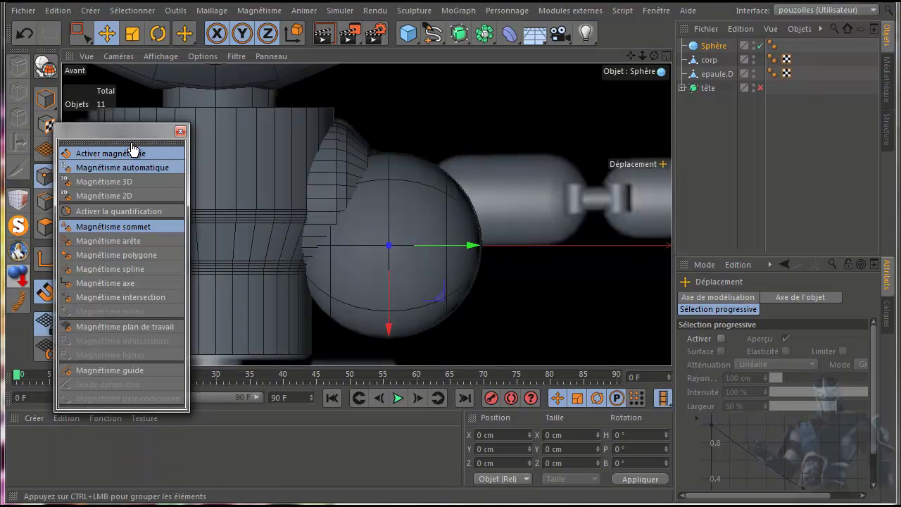
drag(128, 131, 770, 141)
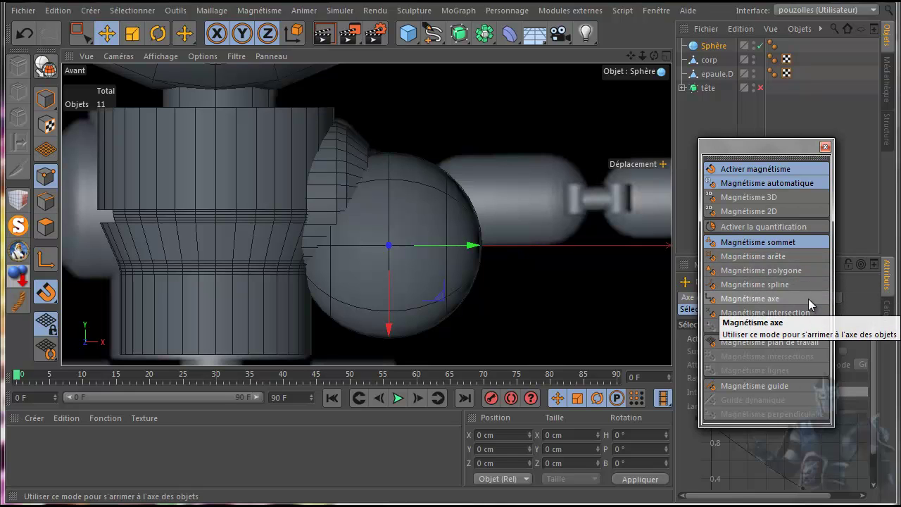
click(759, 299)
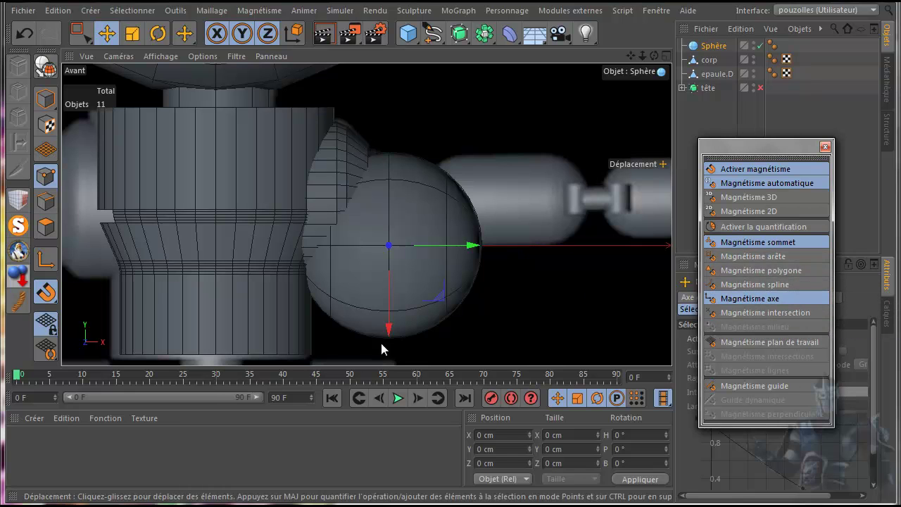
drag(390, 337, 391, 290)
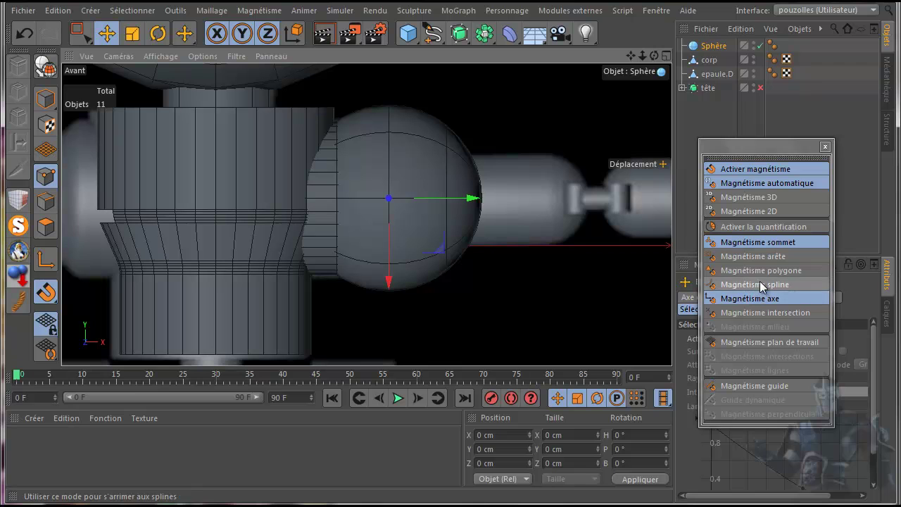
Turn on edge snapping, turn off axis snapping, and disable snapping for moving the sphere.
click(753, 256)
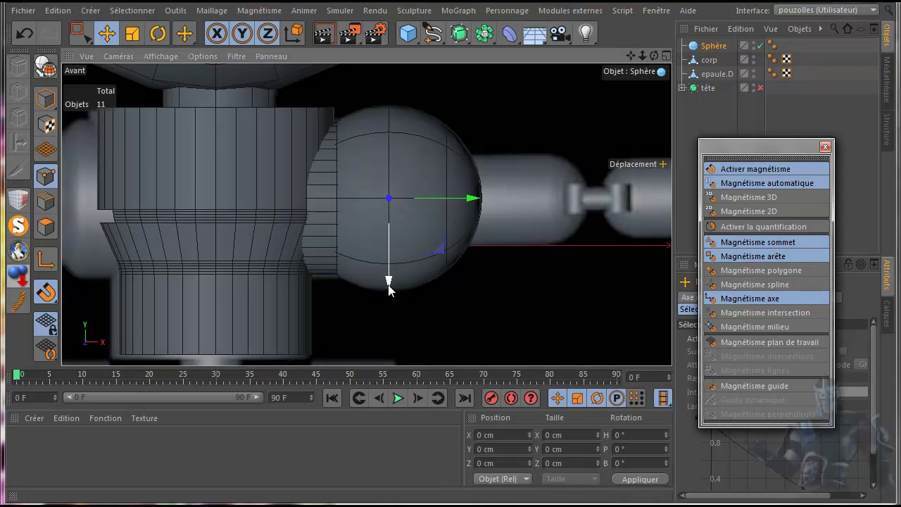
drag(390, 289, 390, 282)
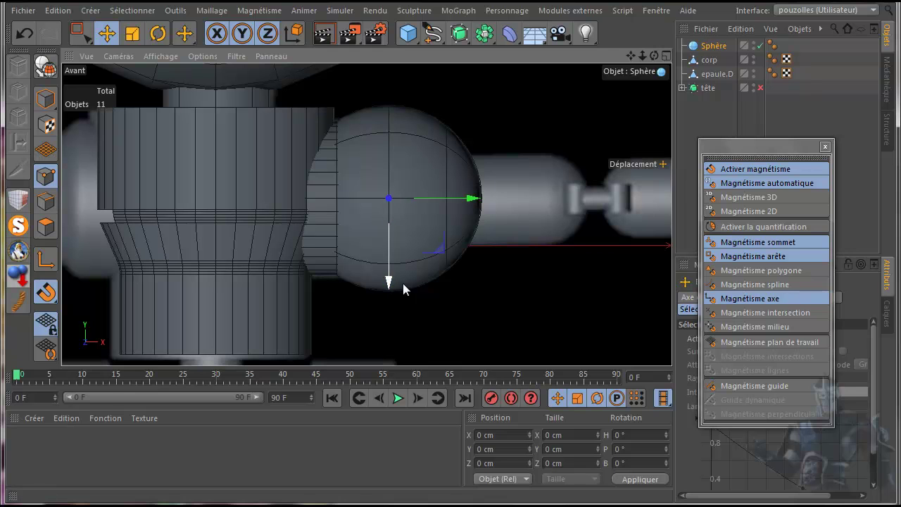
click(736, 300)
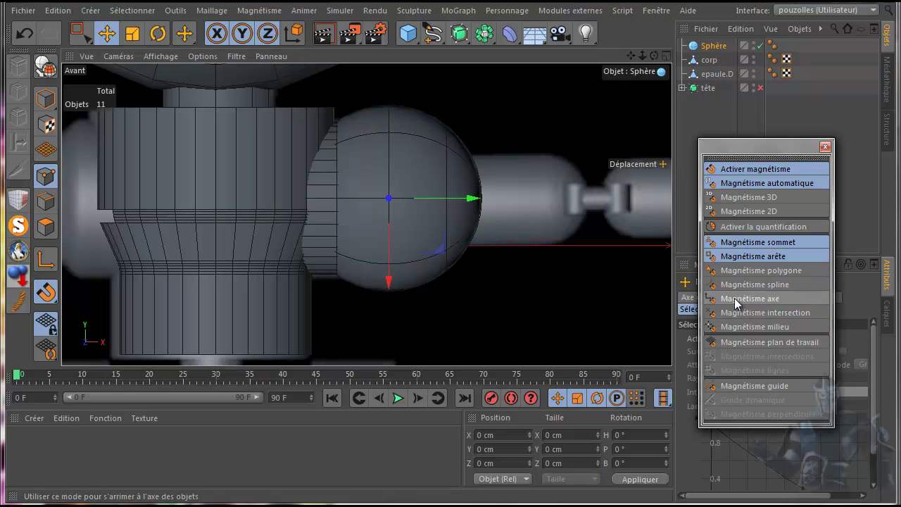
click(768, 169)
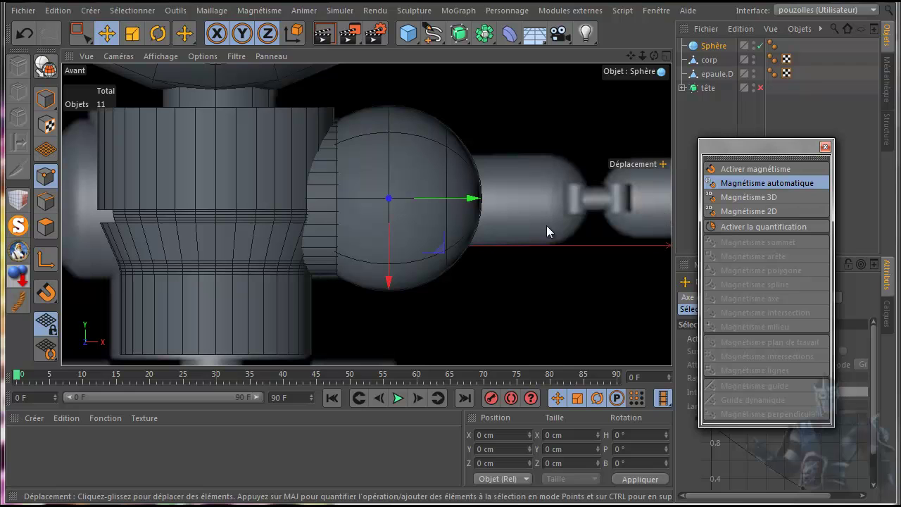
drag(801, 154, 384, 392)
click(408, 383)
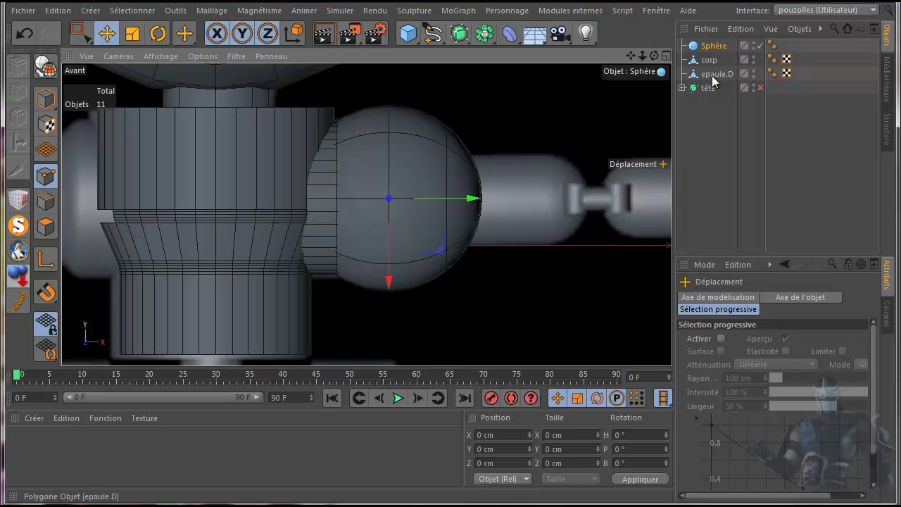
Reduce the sphere's radius to 12 cm so it fits within the tapered end of epaule.D.
click(713, 46)
drag(788, 332, 788, 336)
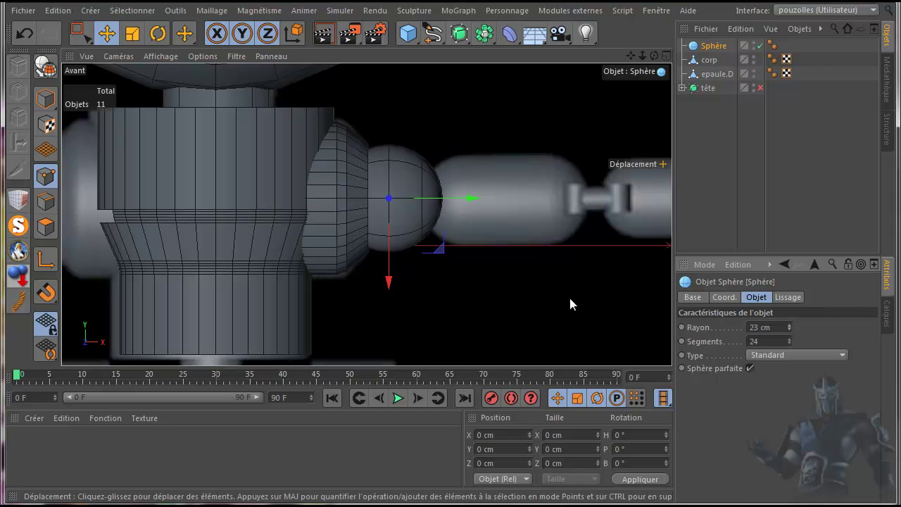
middle_click(322, 303)
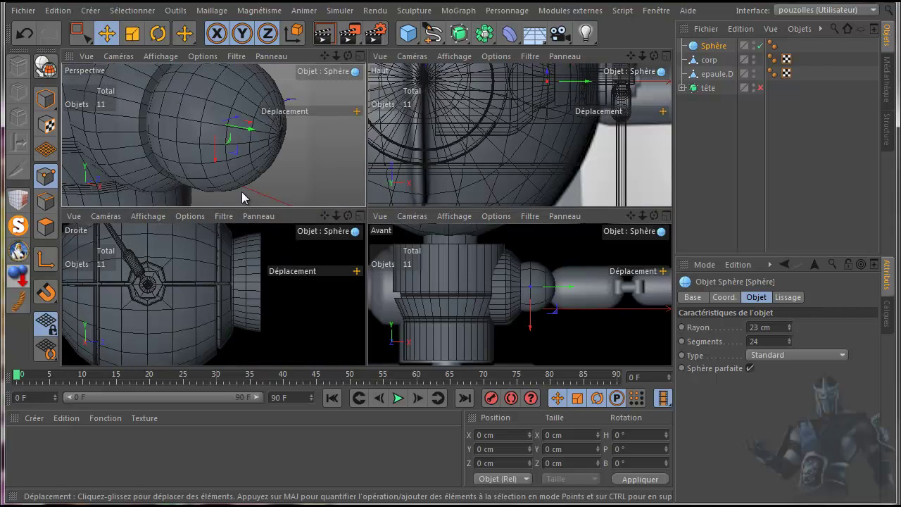
middle_click(242, 191)
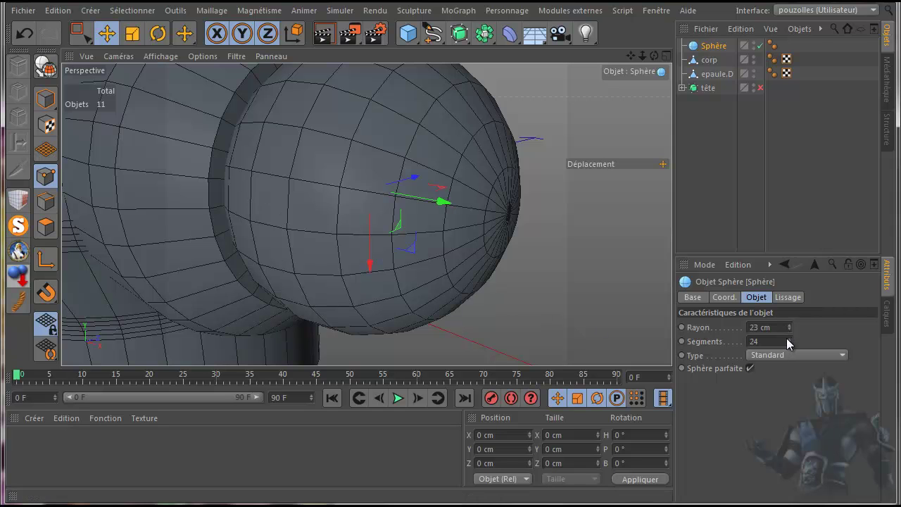
drag(789, 328, 790, 328)
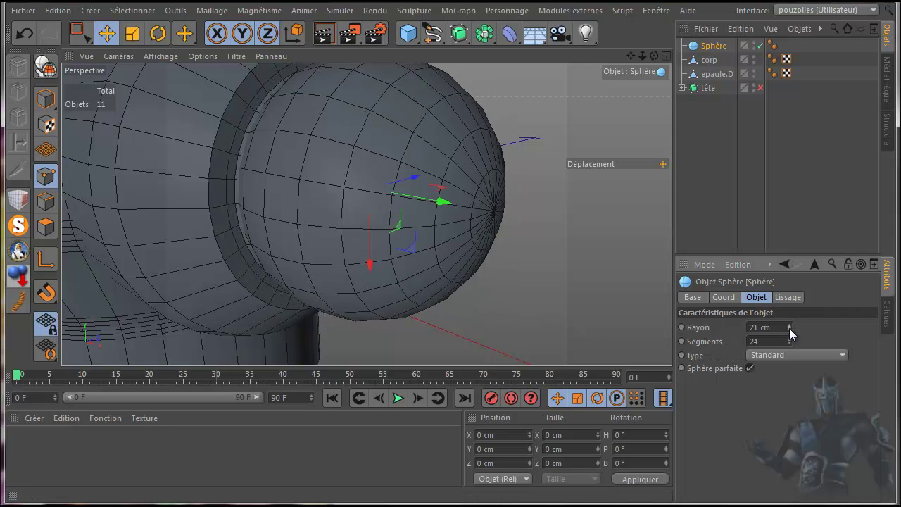
click(789, 328)
drag(789, 329, 790, 328)
click(790, 328)
click(790, 328)
click(789, 328)
click(789, 328)
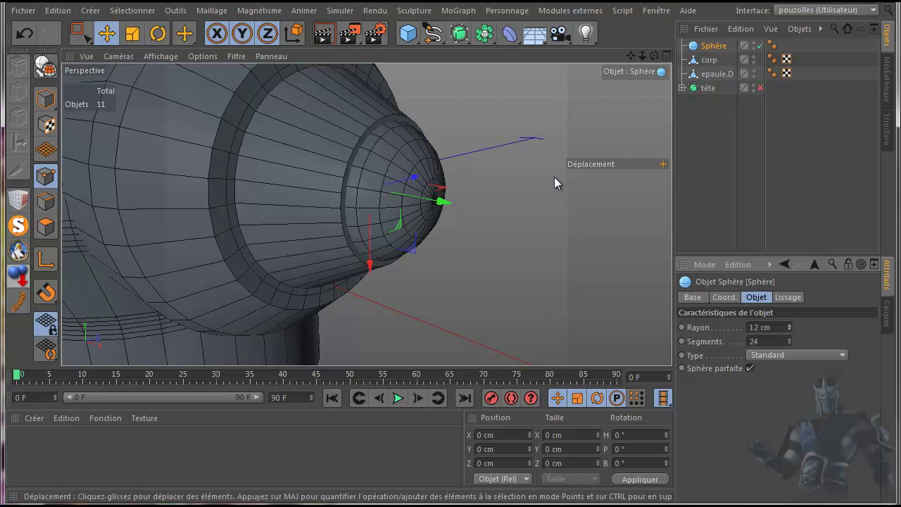
Move the sphere along the arm direction and snap its centre to the end ring of epaule.D in the front view.
middle_click(391, 322)
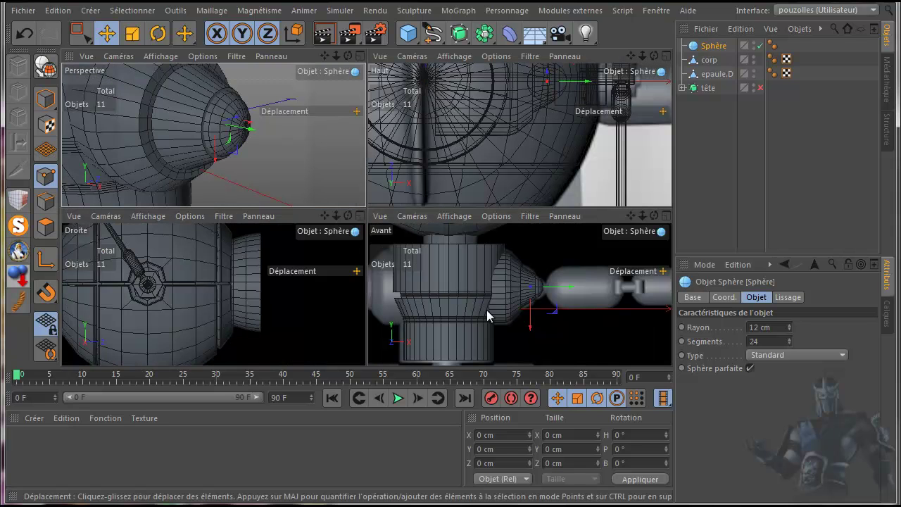
middle_click(528, 304)
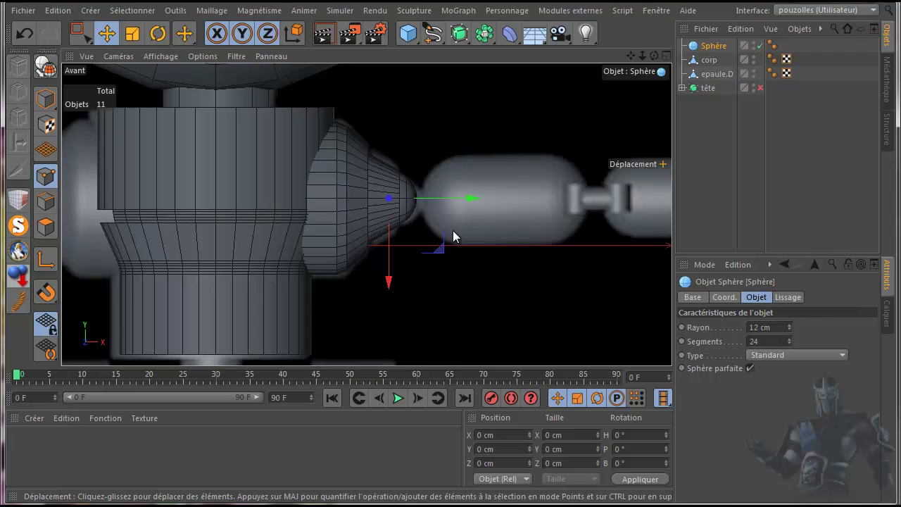
scroll(453, 236, up, 6)
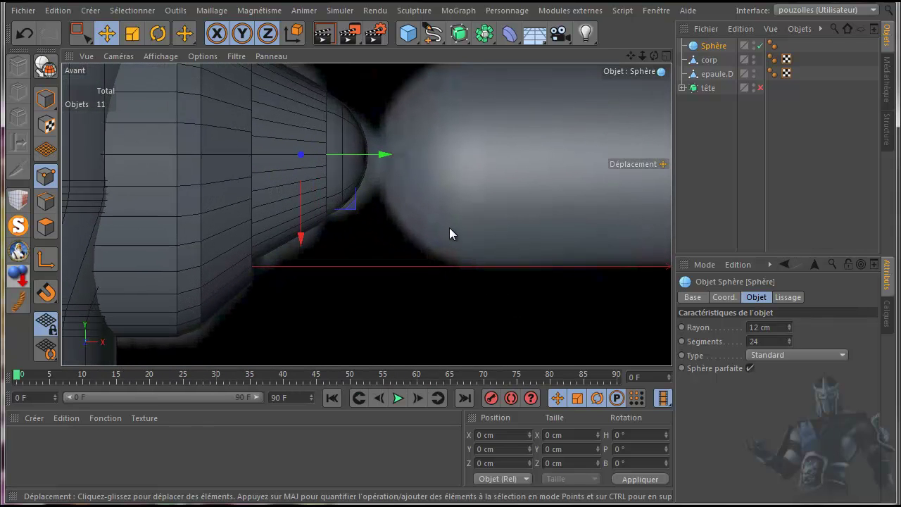
drag(305, 242, 310, 240)
key(ctrl+z)
drag(386, 158, 396, 162)
drag(402, 162, 416, 159)
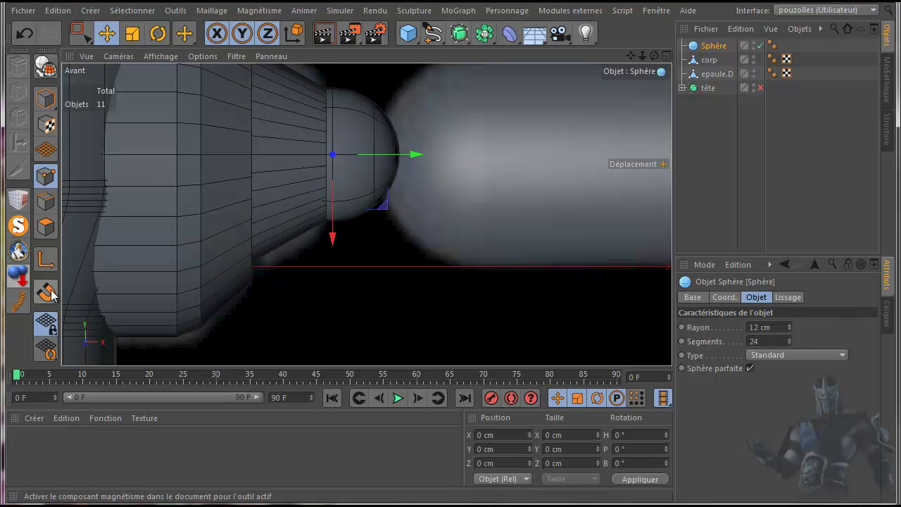
drag(418, 156, 414, 157)
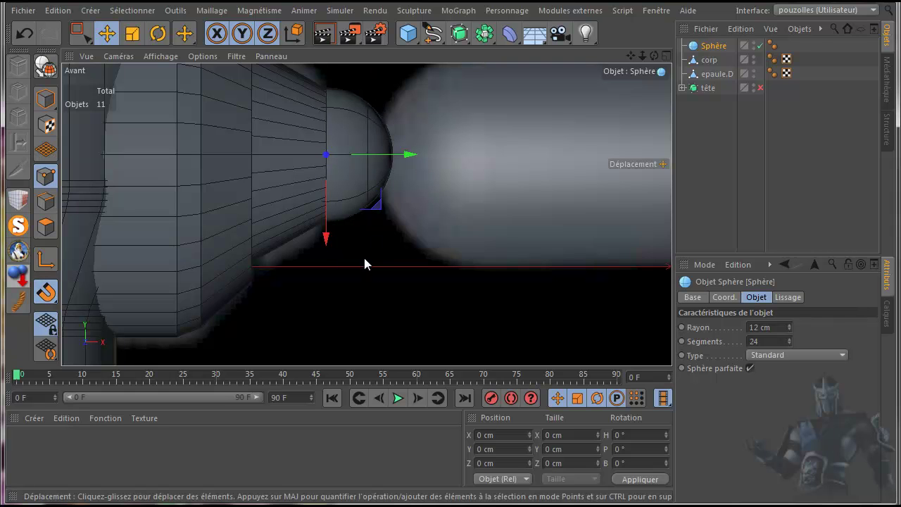
Set the sphere's radius to 10 cm and inspect its fit on the shoulder end in perspective.
click(789, 330)
click(789, 330)
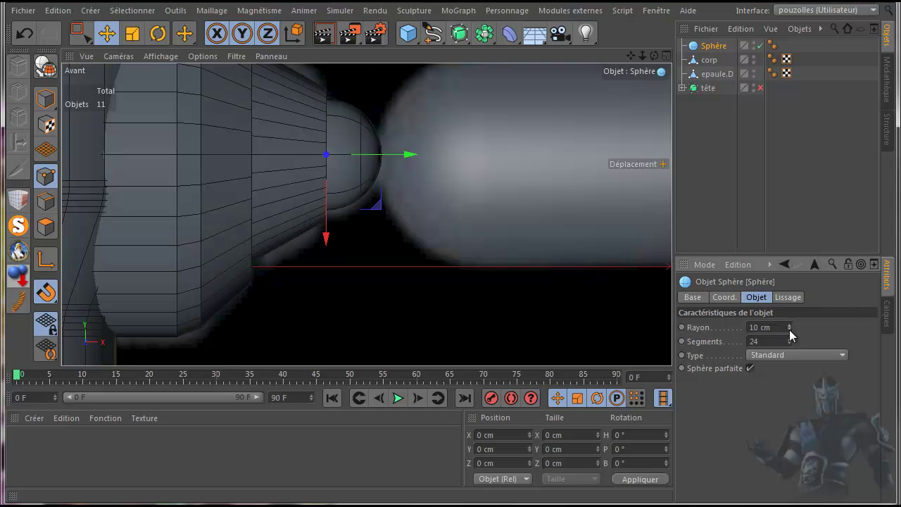
middle_click(267, 333)
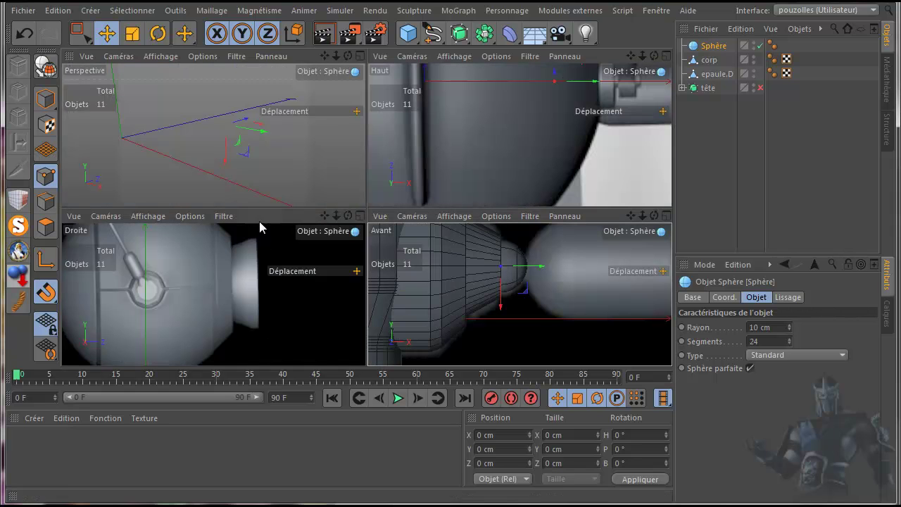
middle_click(242, 200)
alt+drag(569, 176, 569, 179)
drag(653, 57, 508, 88)
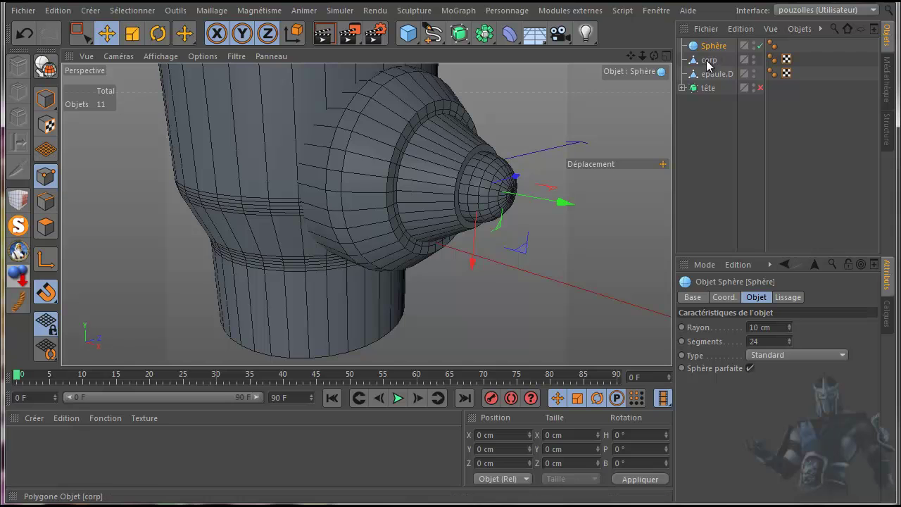
Bevel the outer edge loop at the base of epaule.D's tapered end with a 1 cm offset and 1 subdivision.
click(715, 77)
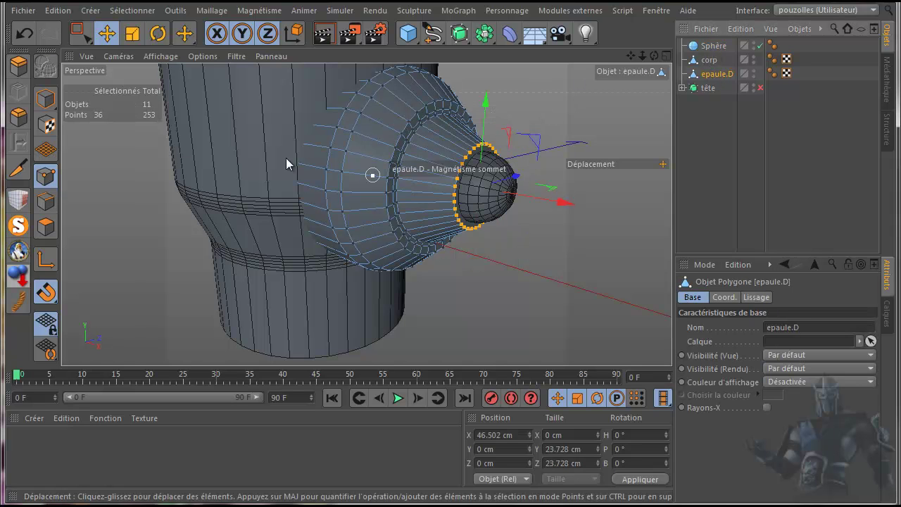
click(43, 203)
click(42, 203)
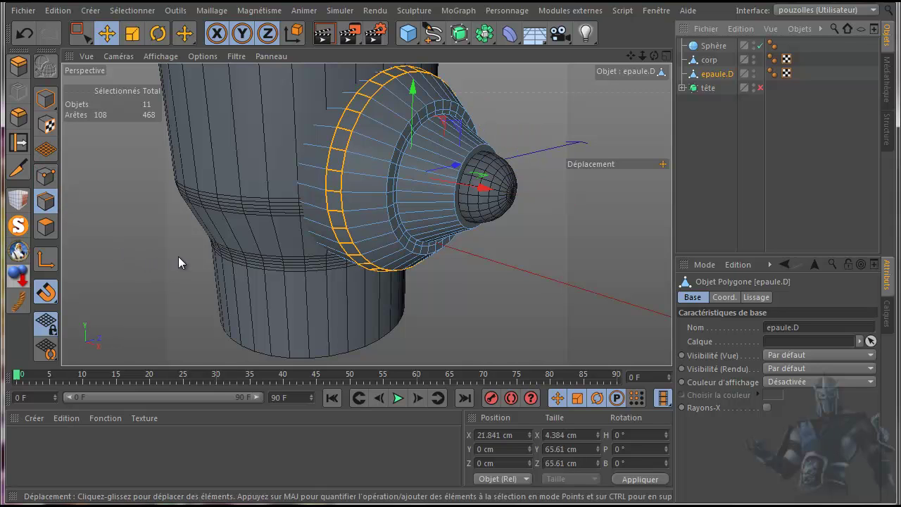
key(u)
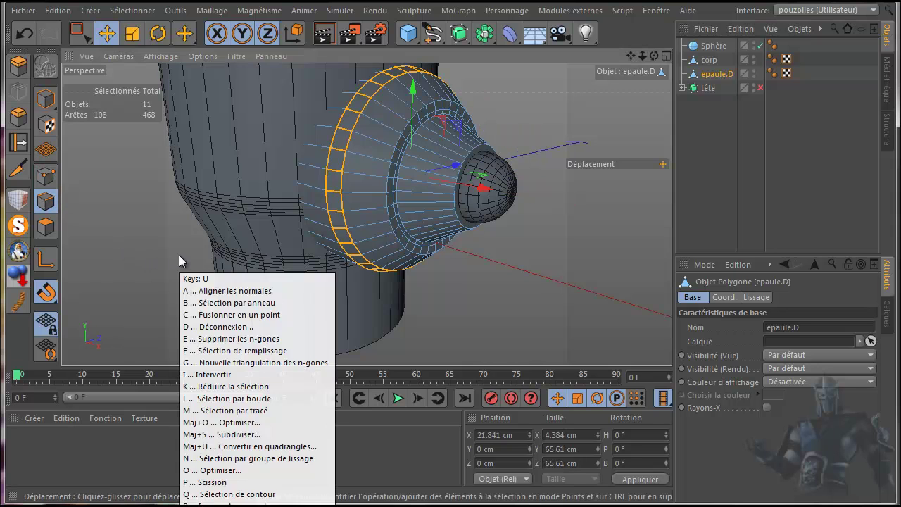
key(l)
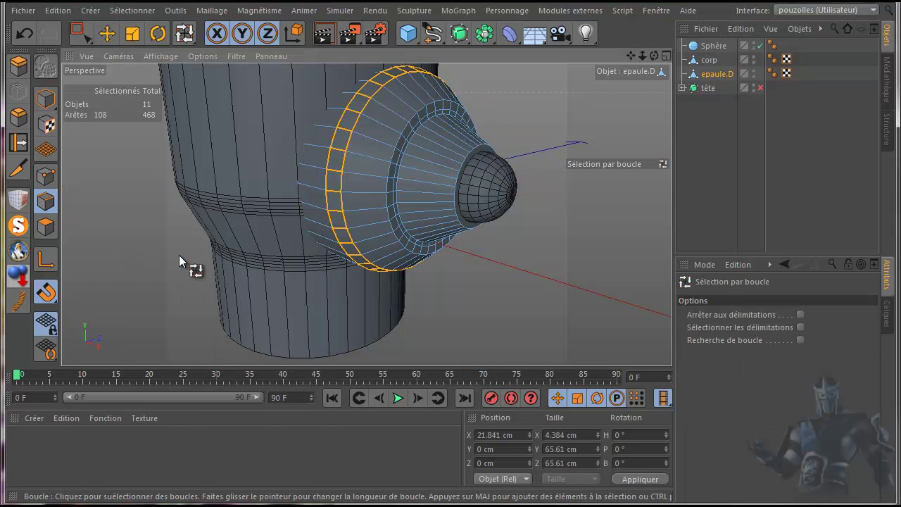
click(391, 160)
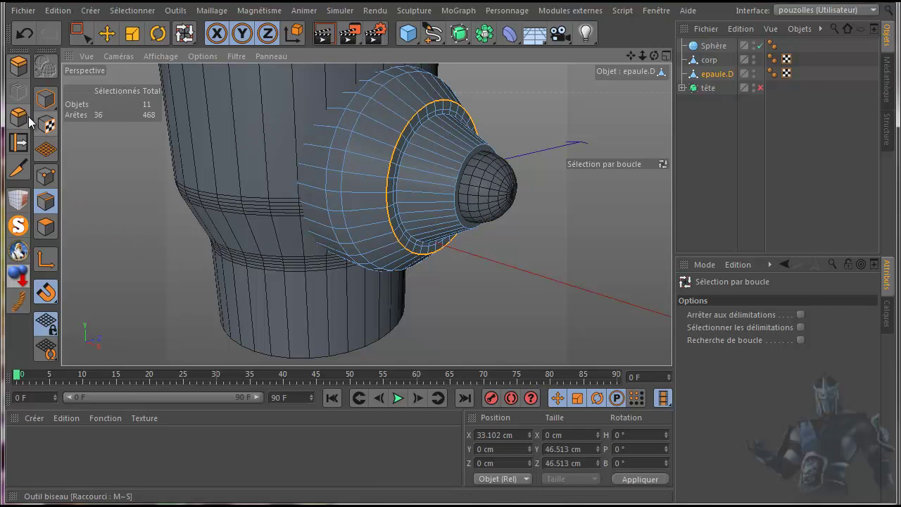
key(m)
key(s)
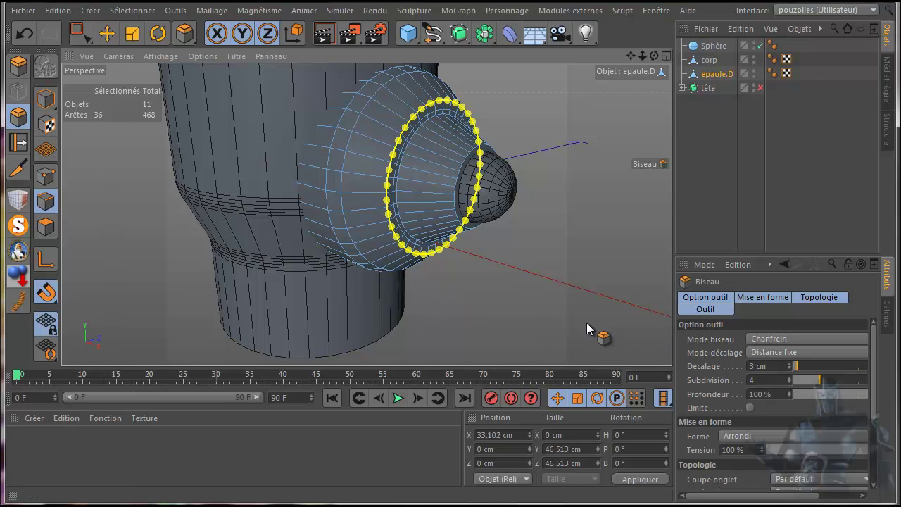
click(790, 381)
click(789, 381)
click(789, 381)
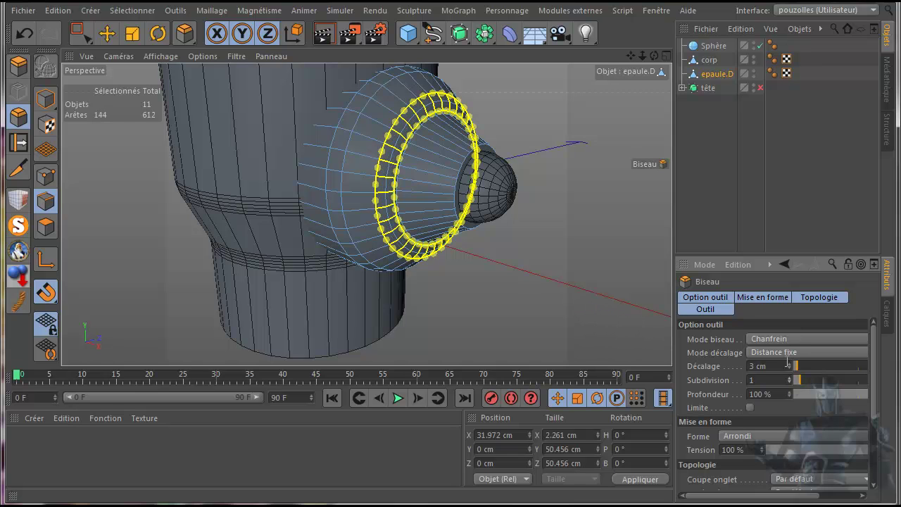
click(790, 368)
click(790, 368)
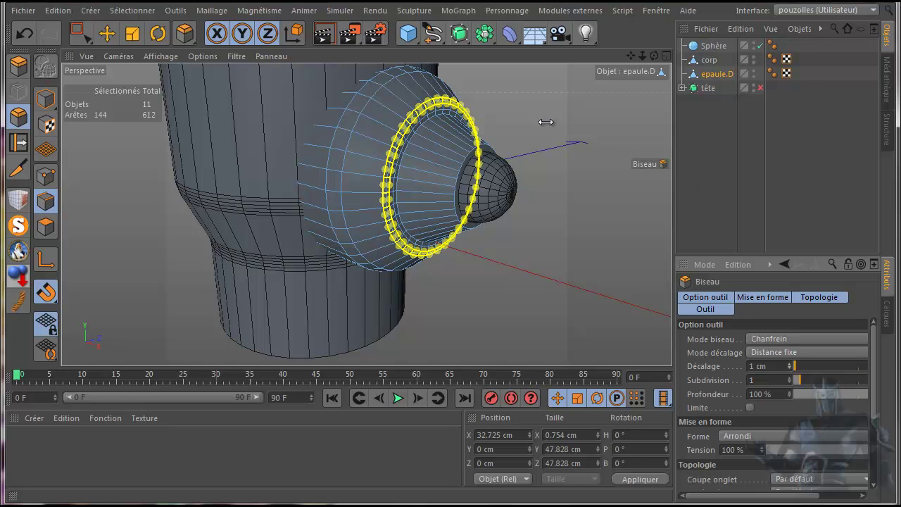
click(107, 34)
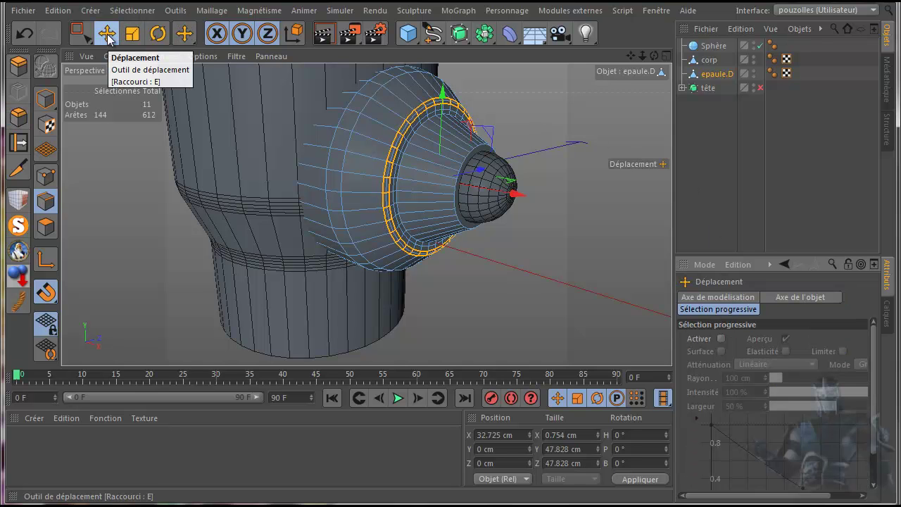
Render the perspective view with nothing selected to check the bevelled shoulder, and reselect epaule.D.
click(721, 158)
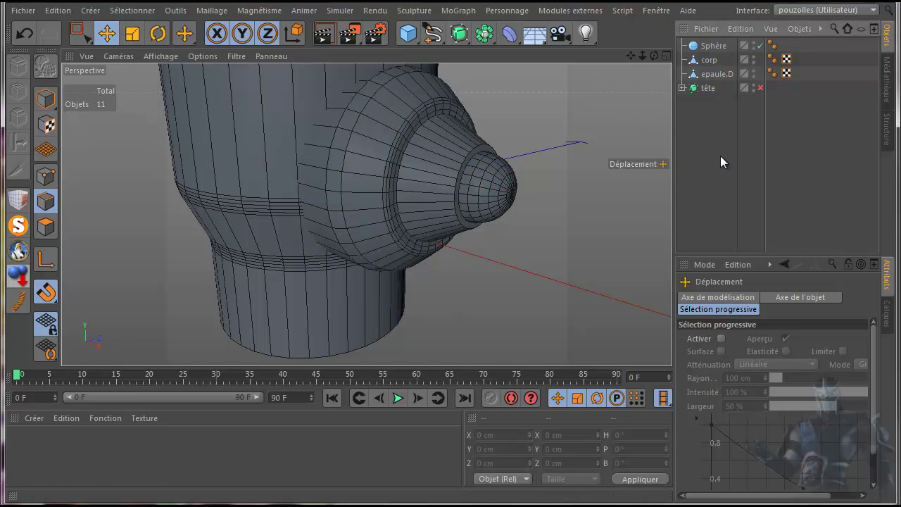
click(322, 33)
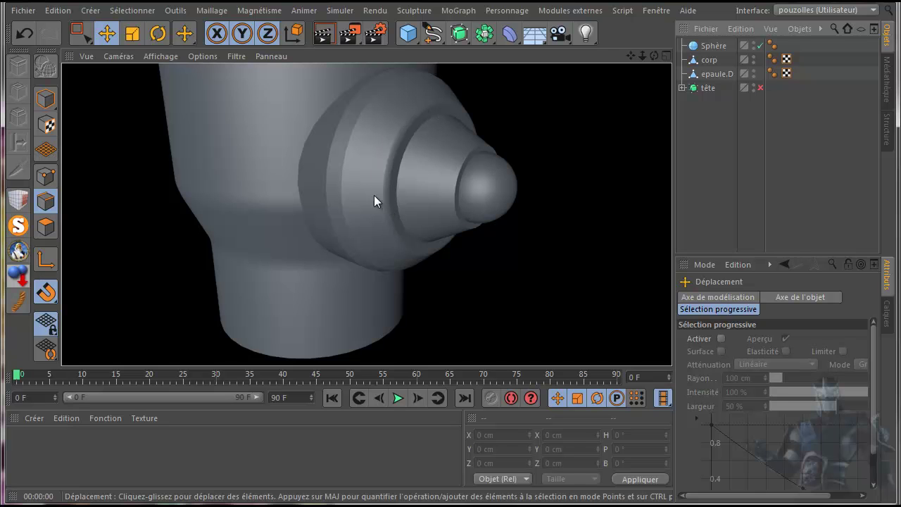
click(711, 73)
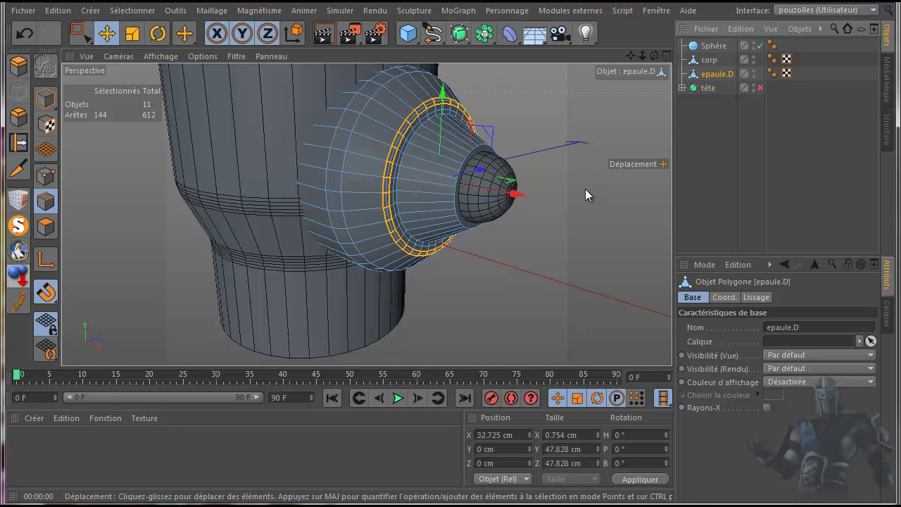
Add a capsule primitive for the upper arm in the front view and set its orientation to +X.
middle_click(484, 297)
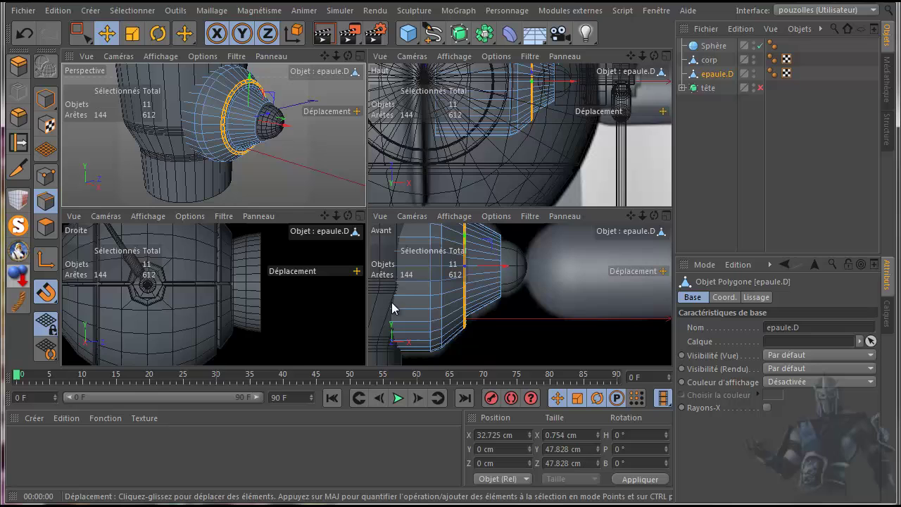
middle_click(534, 318)
drag(629, 54, 604, 107)
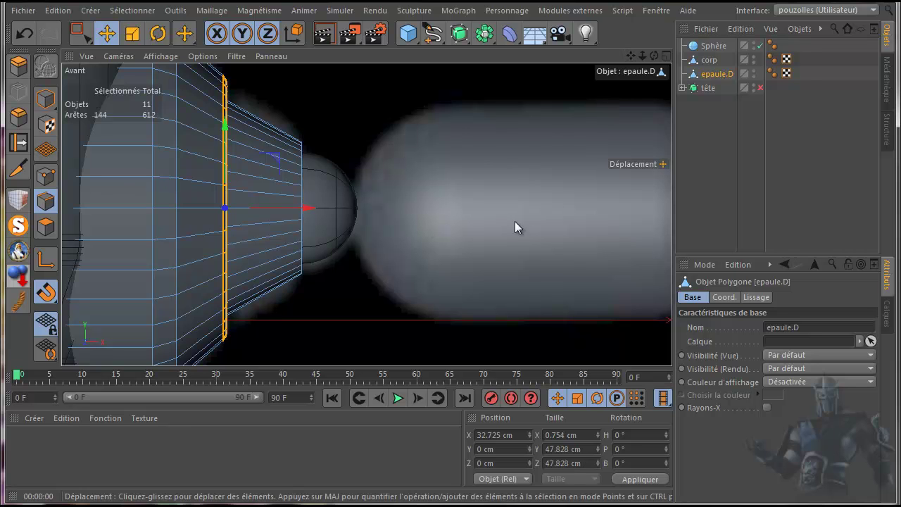
drag(631, 55, 519, 60)
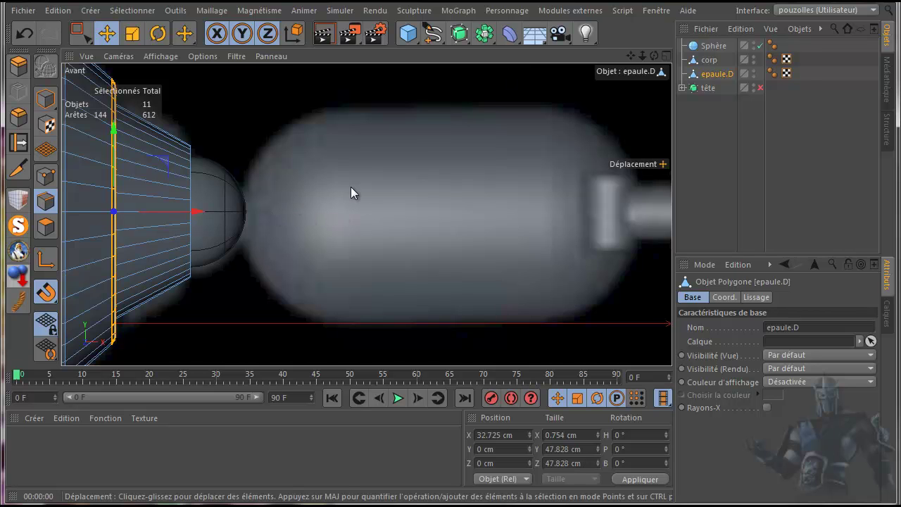
scroll(313, 222, down, 5)
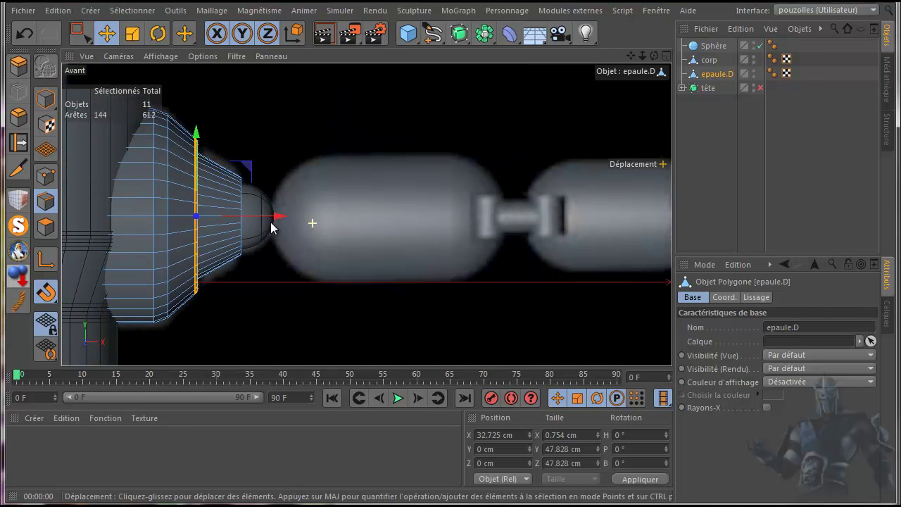
click(410, 33)
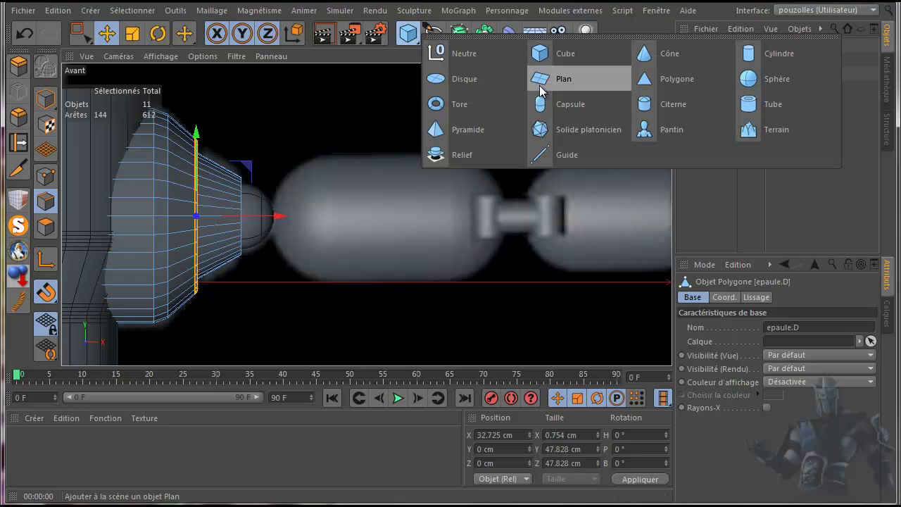
click(569, 104)
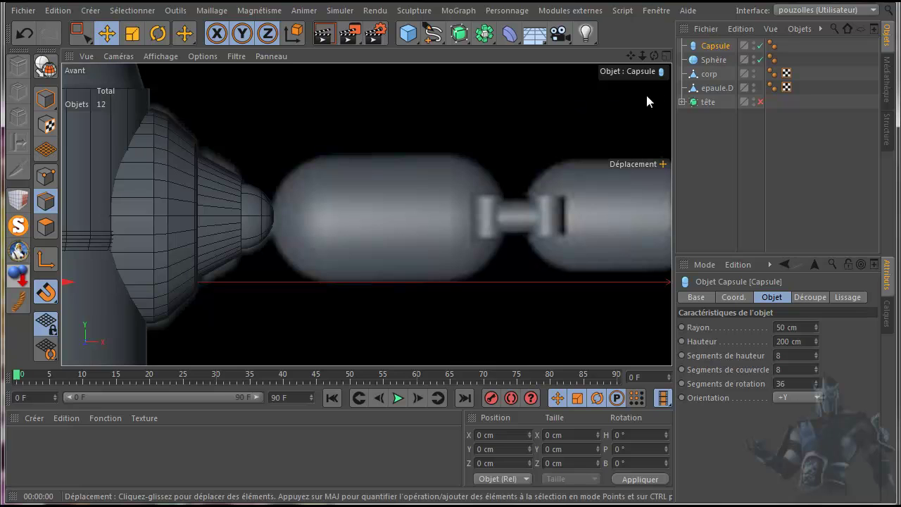
scroll(415, 196, down, 3)
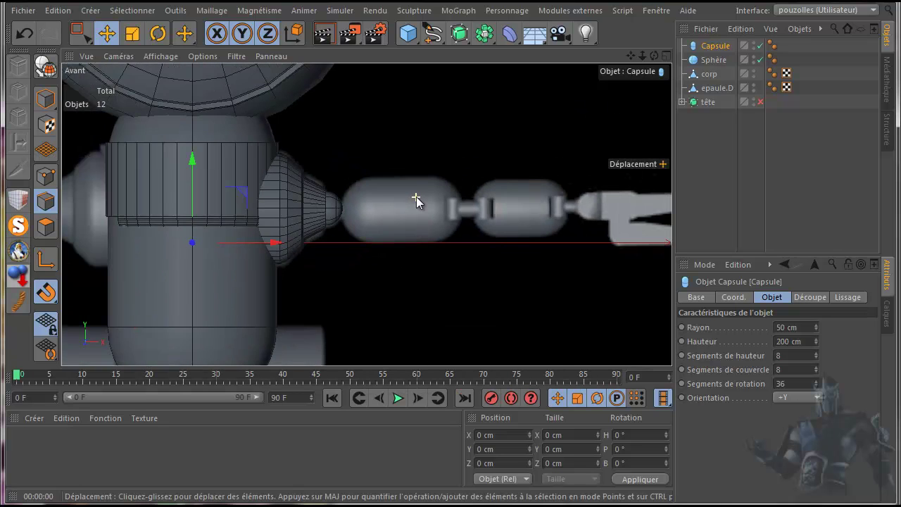
scroll(416, 197, down, 2)
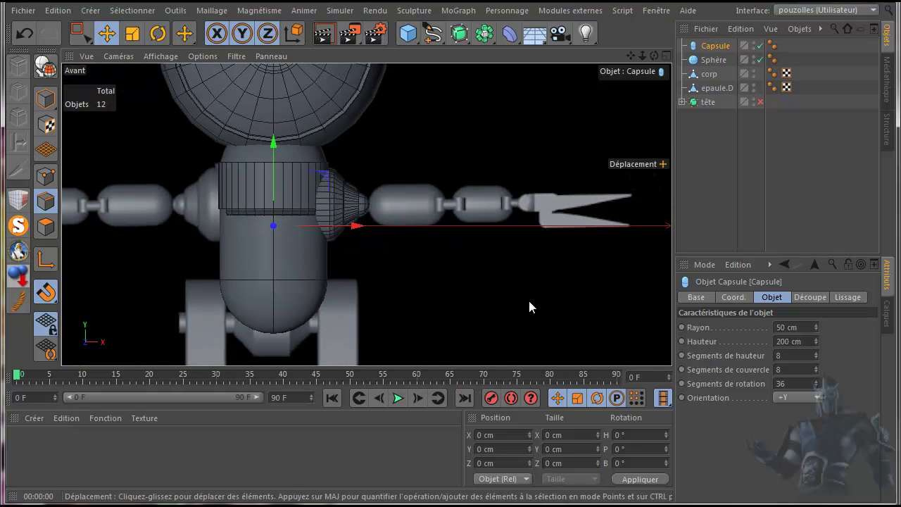
click(786, 397)
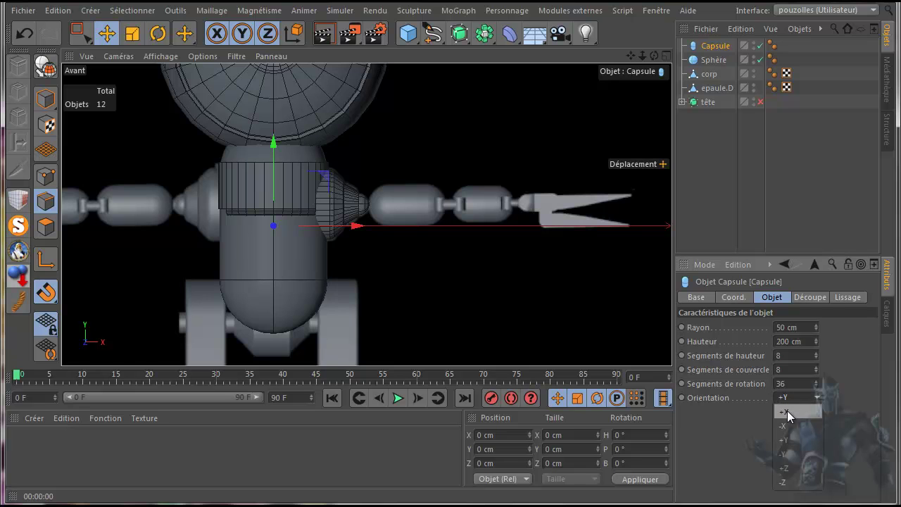
click(787, 414)
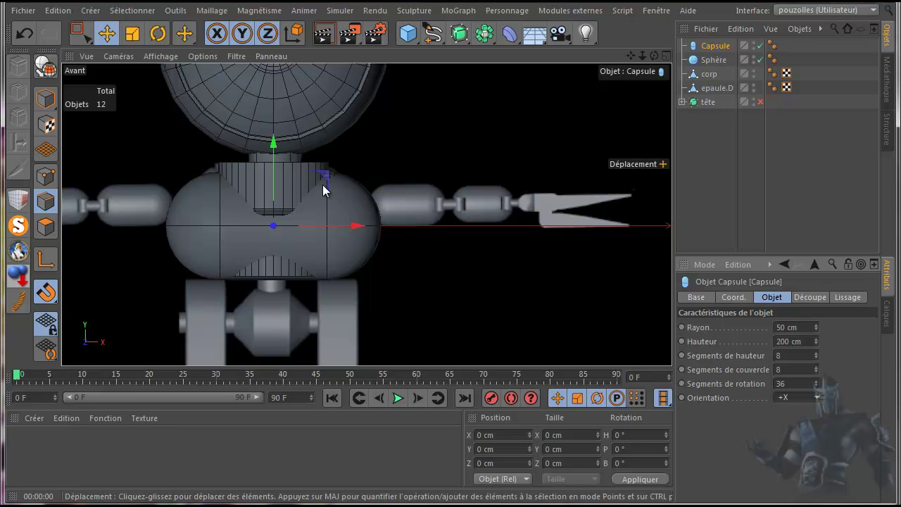
Move the capsule out over the arm, raise it to the shoulder joint's height, and turn on axis snapping to align it.
drag(355, 225, 539, 227)
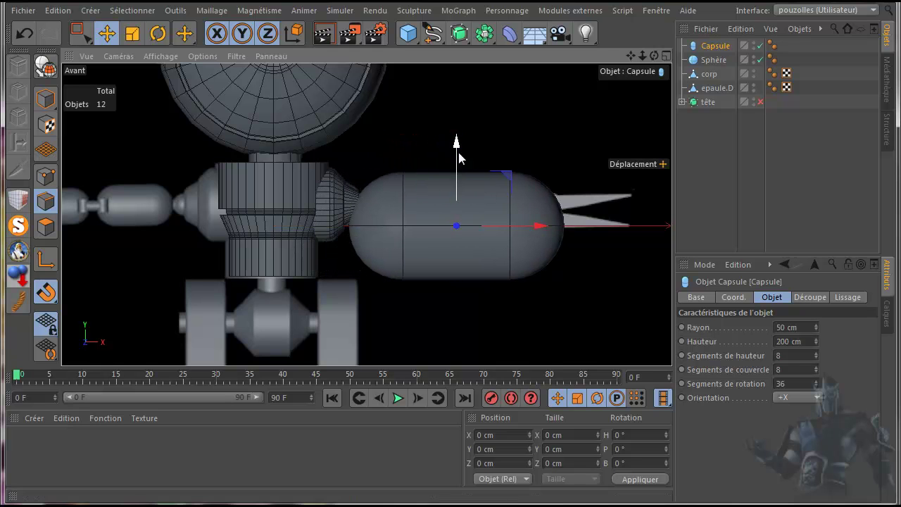
drag(457, 145, 462, 127)
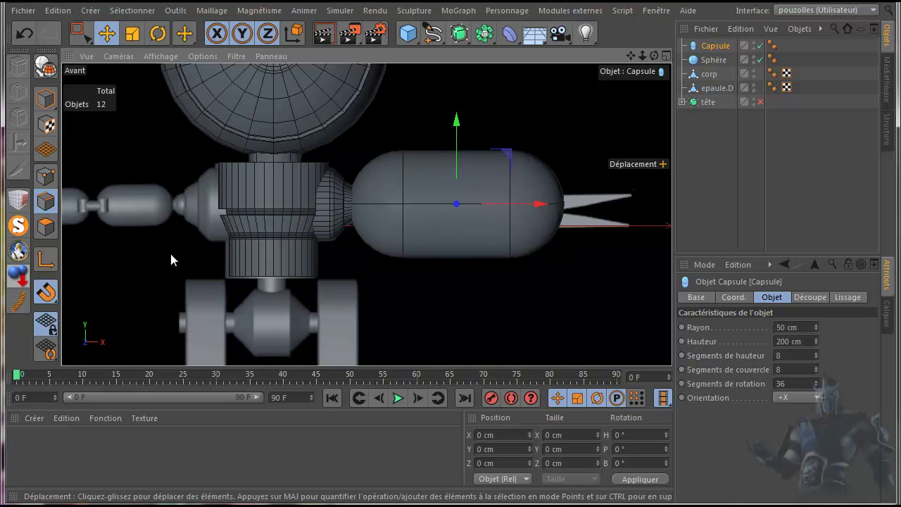
click(46, 291)
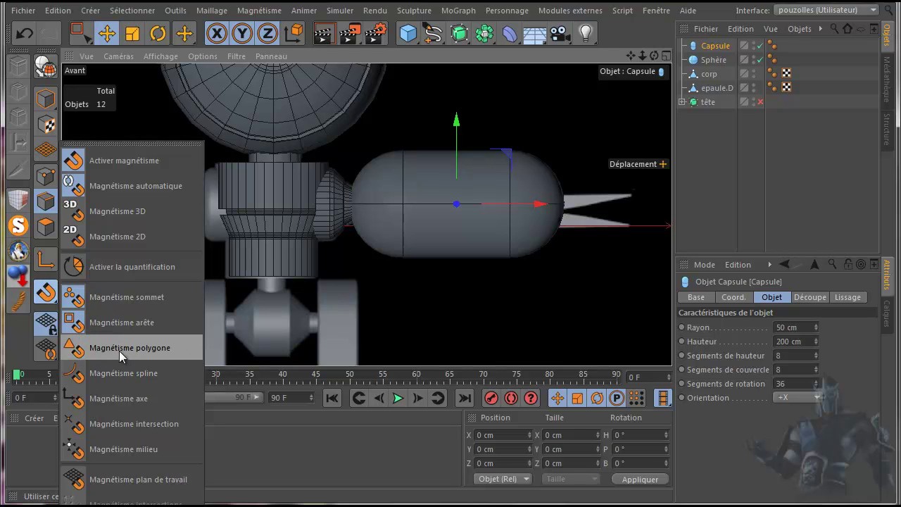
click(115, 397)
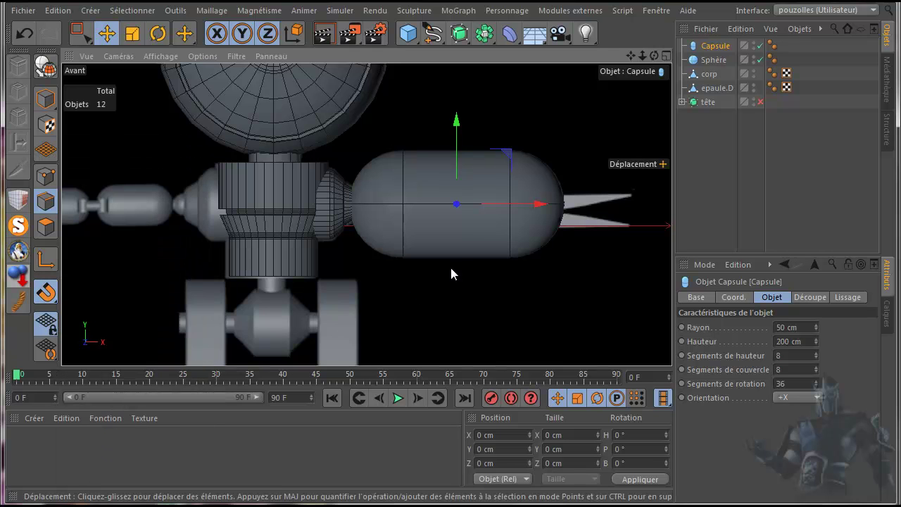
mouse_move(456, 123)
mouse_down()
mouse_move(455, 133)
mouse_move(456, 124)
mouse_up()
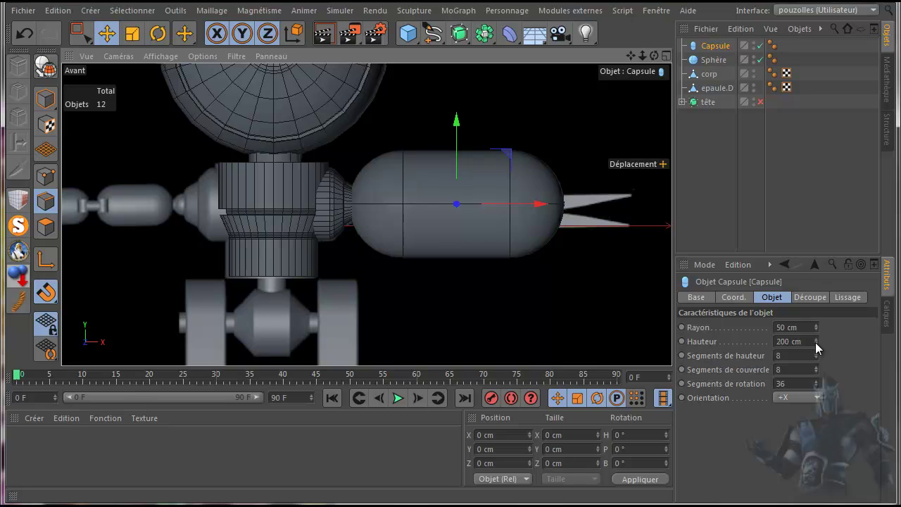
Reduce the capsule to a 27 cm radius and 87 cm height, and move it onto the reference's upper arm.
drag(817, 328, 816, 343)
drag(780, 375, 755, 398)
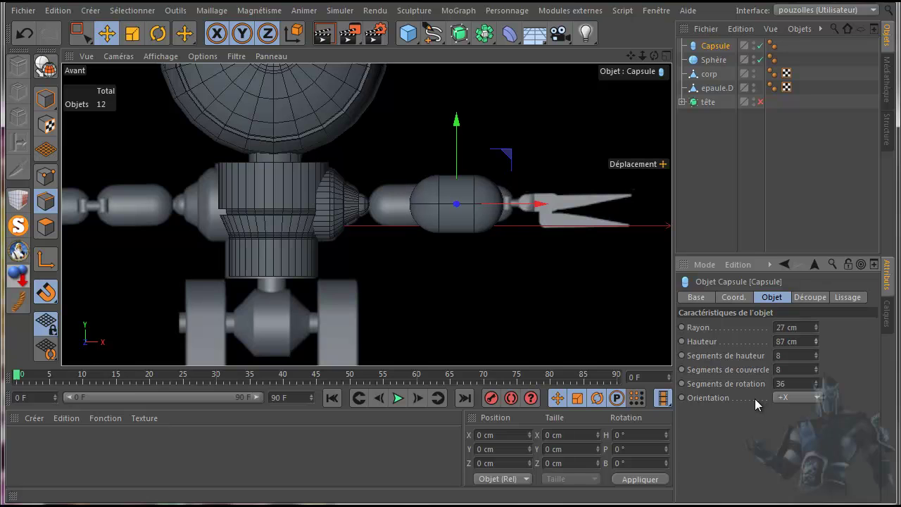
drag(537, 208, 493, 210)
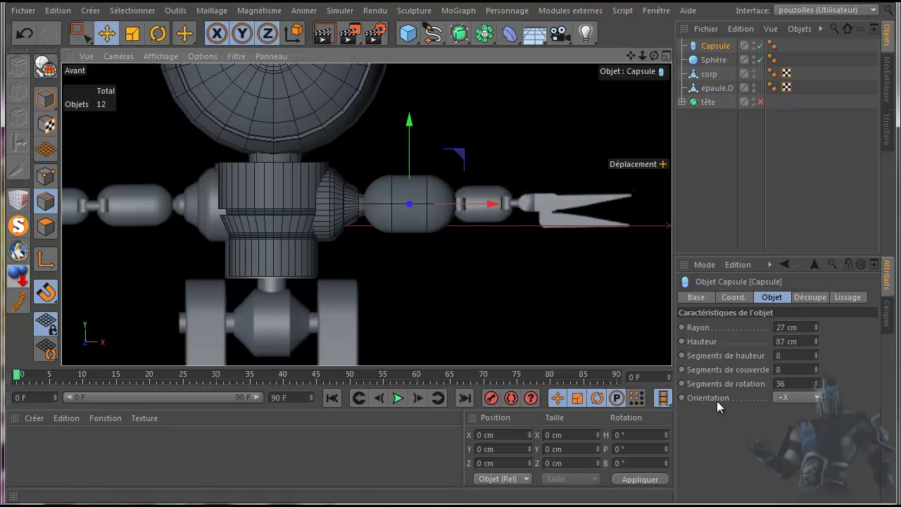
Enable X-ray display on the capsule so the reference arm can be seen through it.
click(696, 298)
click(767, 420)
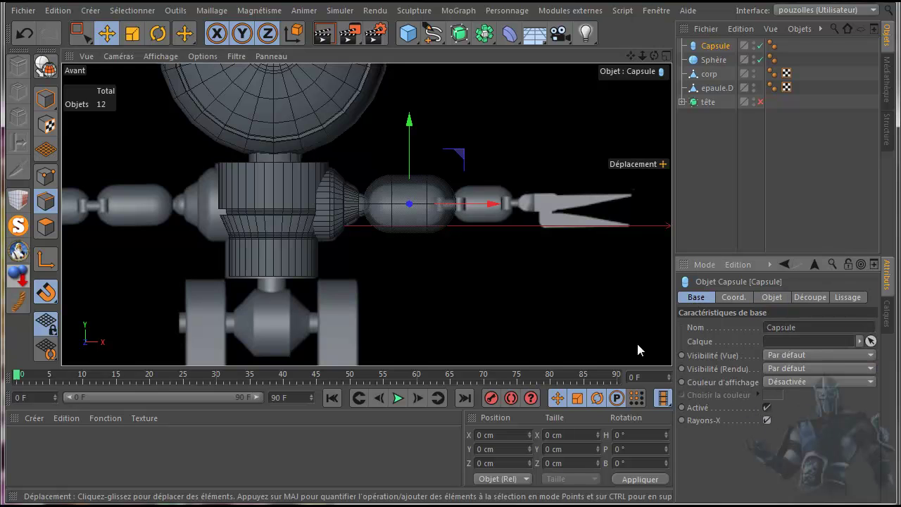
scroll(471, 260, up, 3)
scroll(476, 138, up, 4)
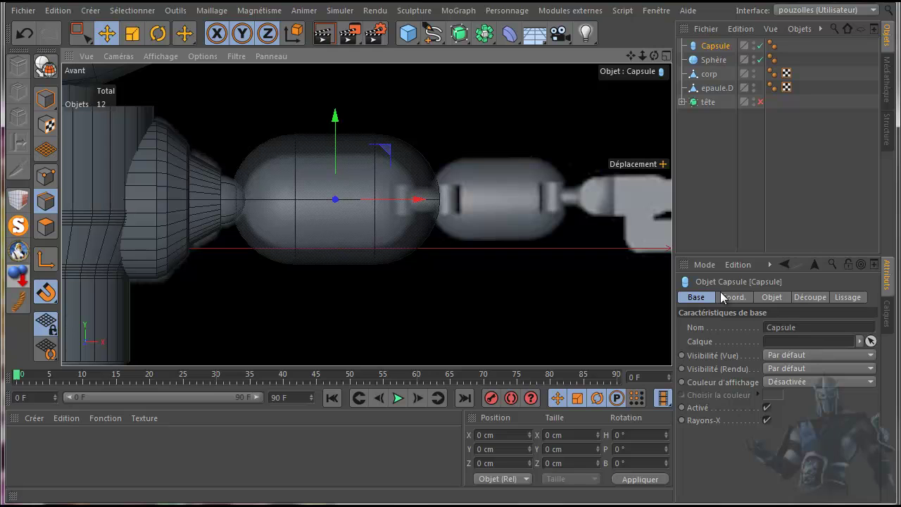
Set the capsule's radius to 18 cm and its height to 70 cm to match the reference's upper arm.
click(771, 298)
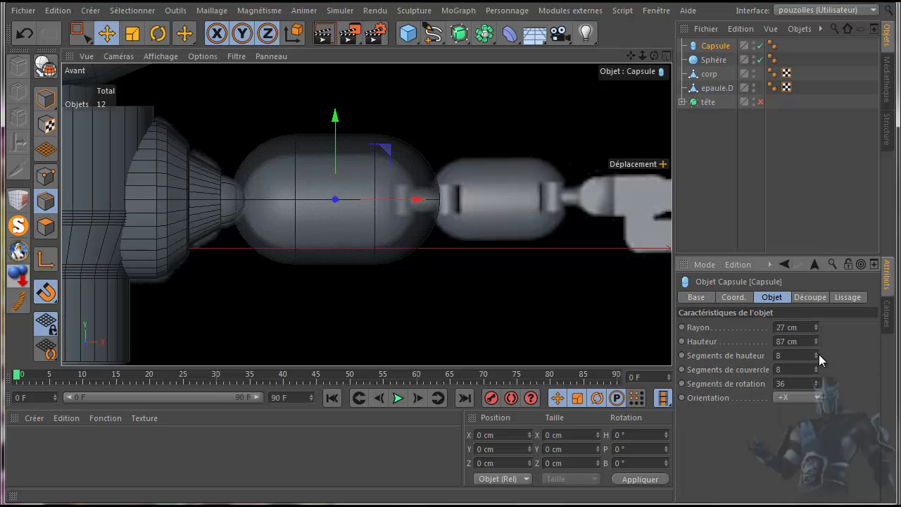
drag(816, 329, 816, 334)
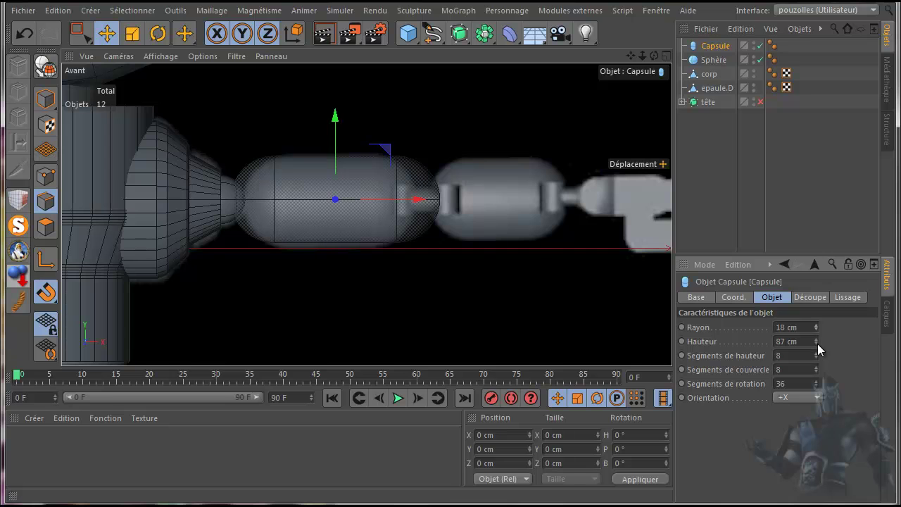
drag(817, 344, 816, 344)
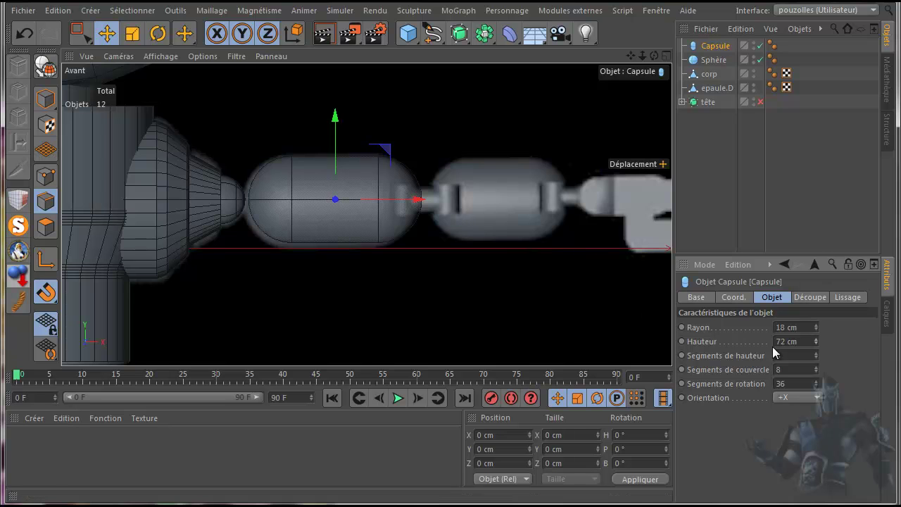
click(817, 344)
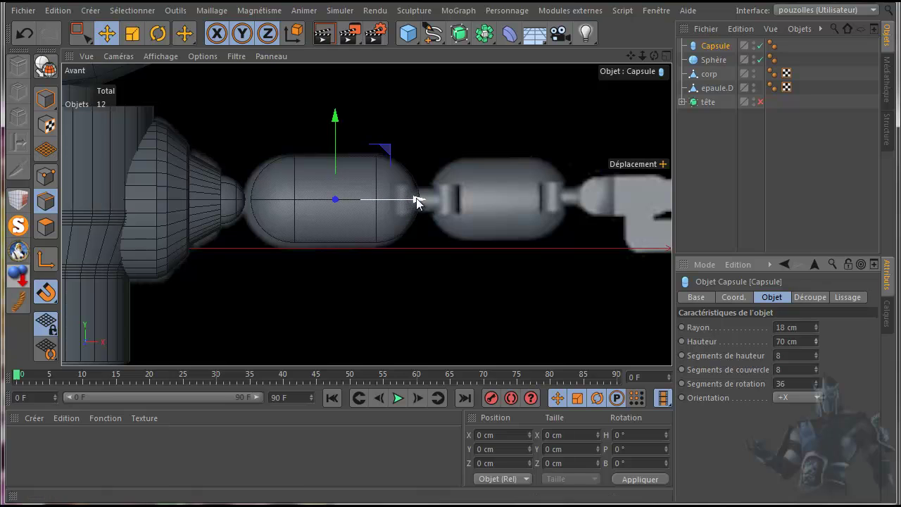
Nudge the capsule horizontally and vertically to refine its fit over the reference's upper arm.
drag(415, 201, 413, 202)
scroll(236, 201, up, 2)
scroll(236, 201, up, 4)
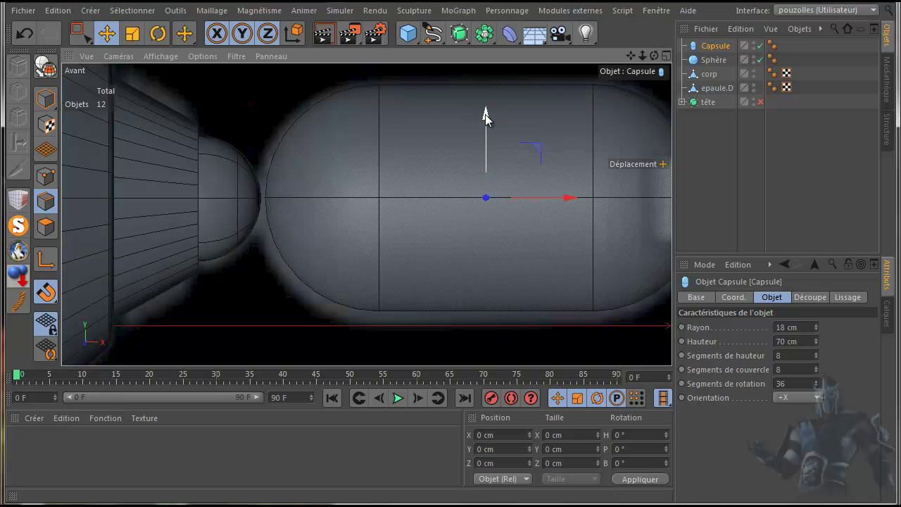
drag(486, 118, 486, 120)
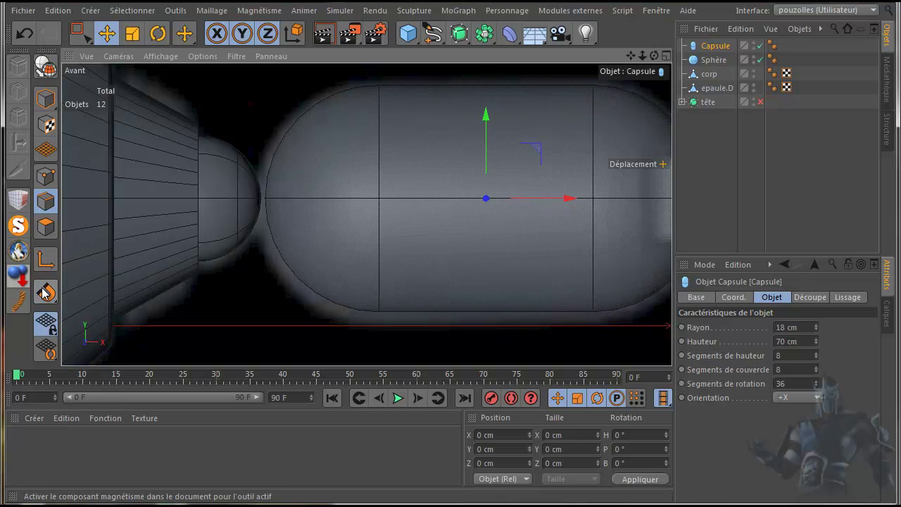
Enable snapping and test its 3D, 2D and automatic modes while aligning the capsule vertically with the shoulder joint, keeping automatic.
drag(44, 290, 130, 144)
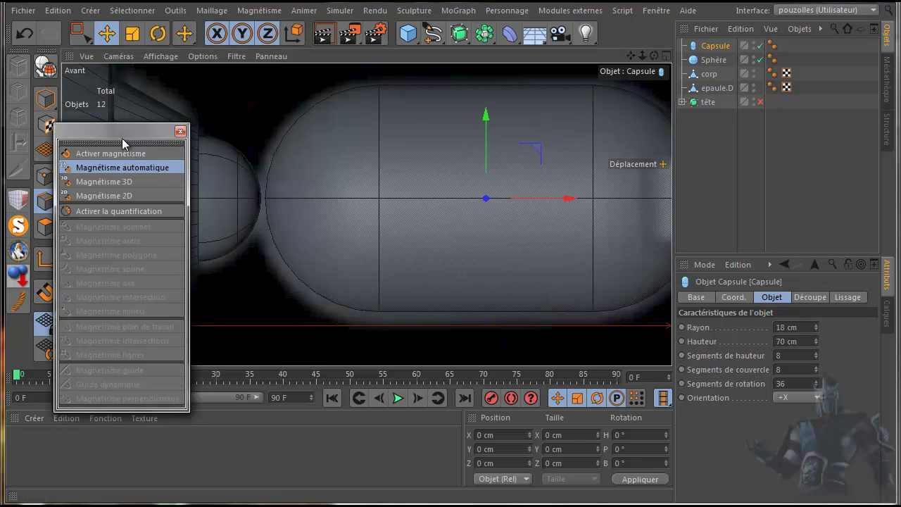
click(119, 154)
click(111, 181)
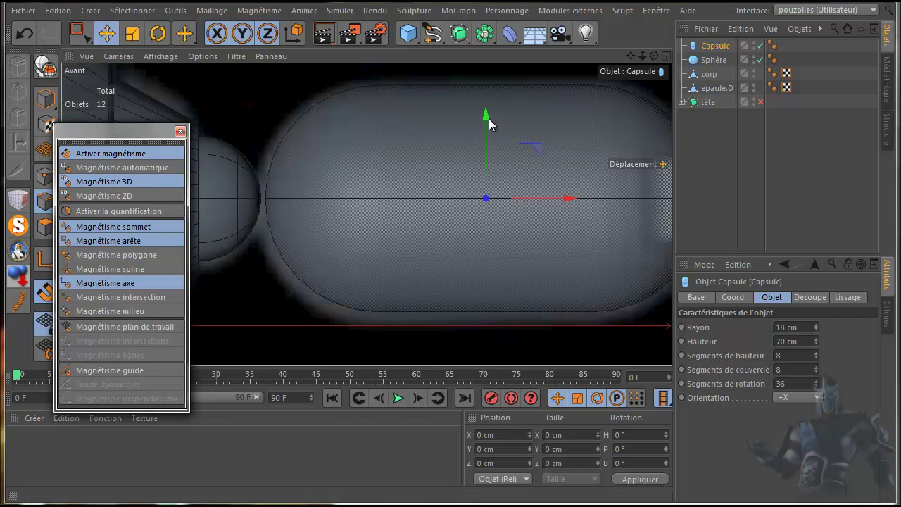
drag(486, 119, 485, 119)
click(135, 197)
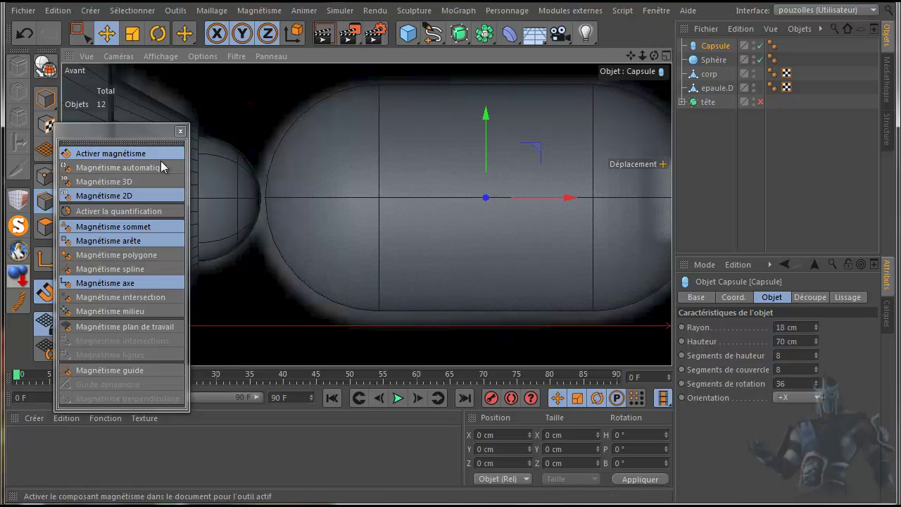
click(113, 168)
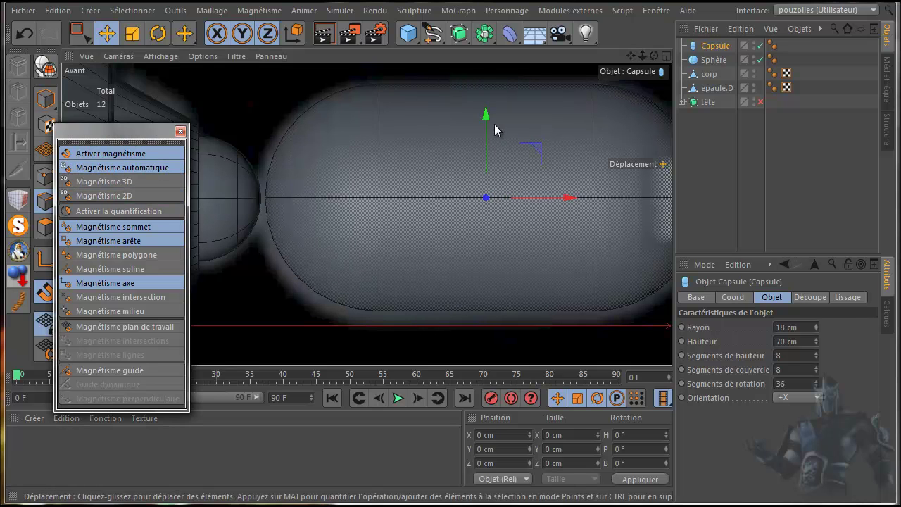
drag(485, 116, 483, 116)
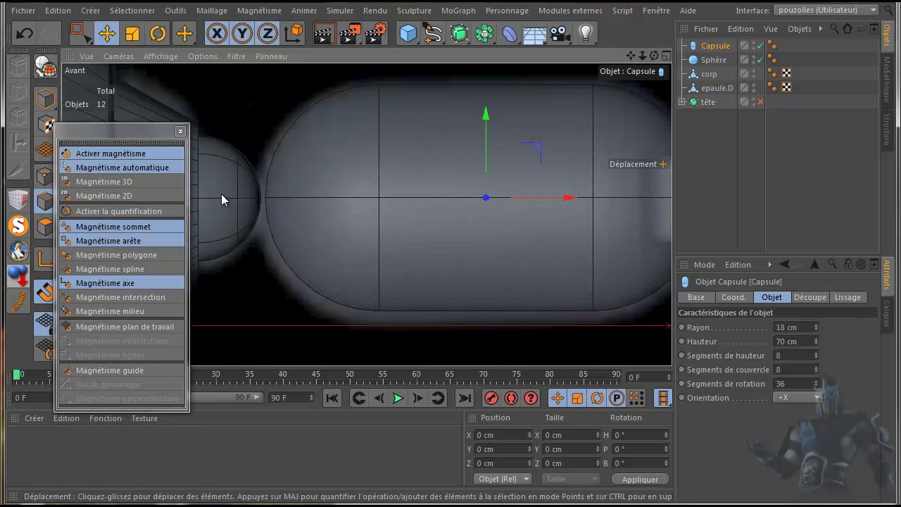
Add midpoint and polygon snapping, and adjust the capsule's height against the shoulder joint with them.
click(110, 311)
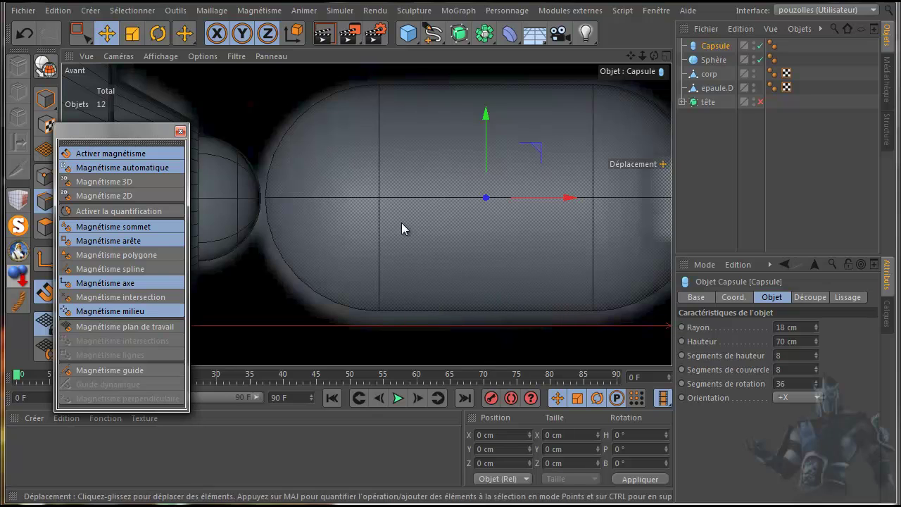
drag(486, 117, 483, 125)
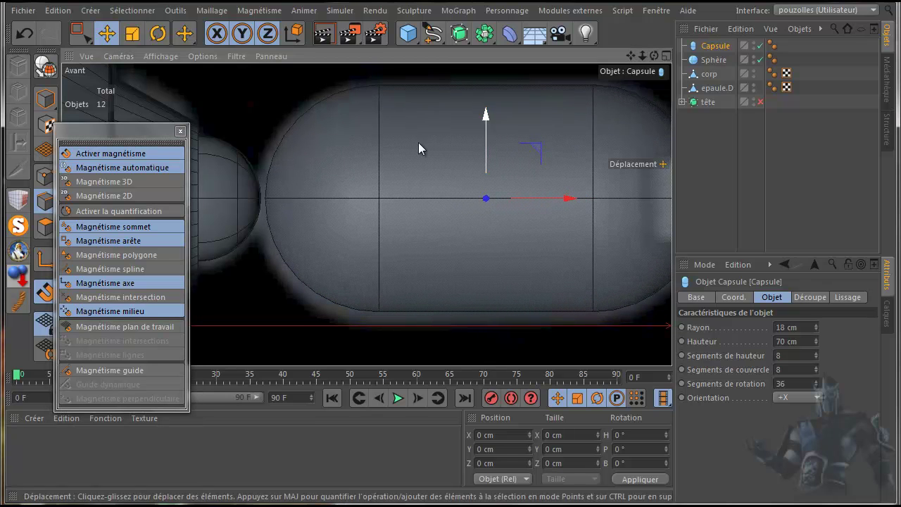
click(115, 255)
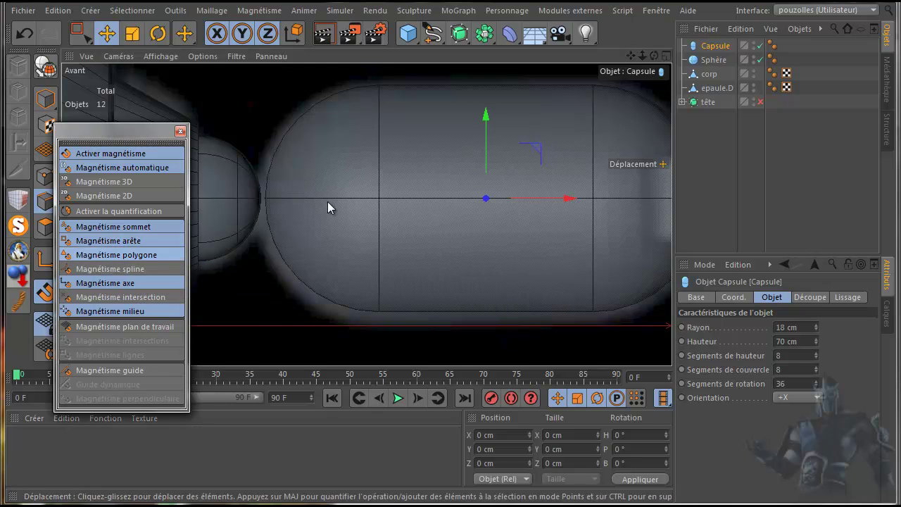
drag(484, 116, 486, 116)
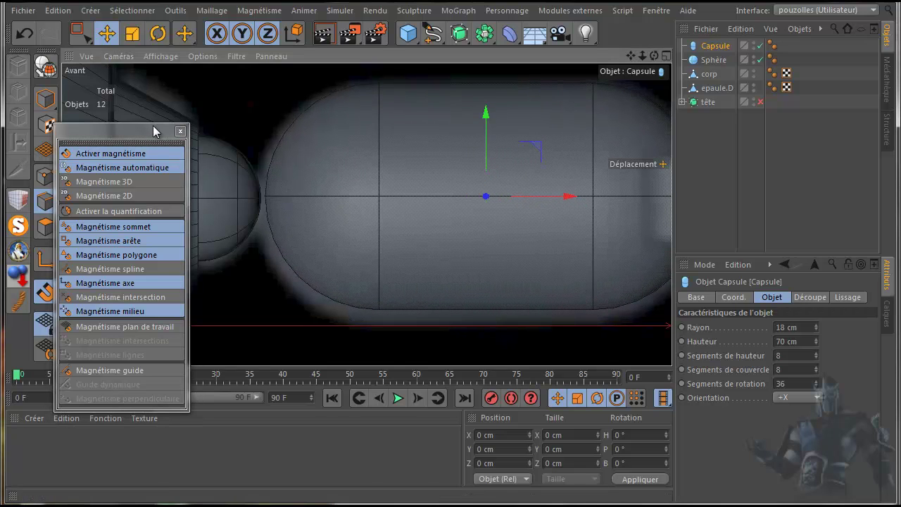
click(180, 132)
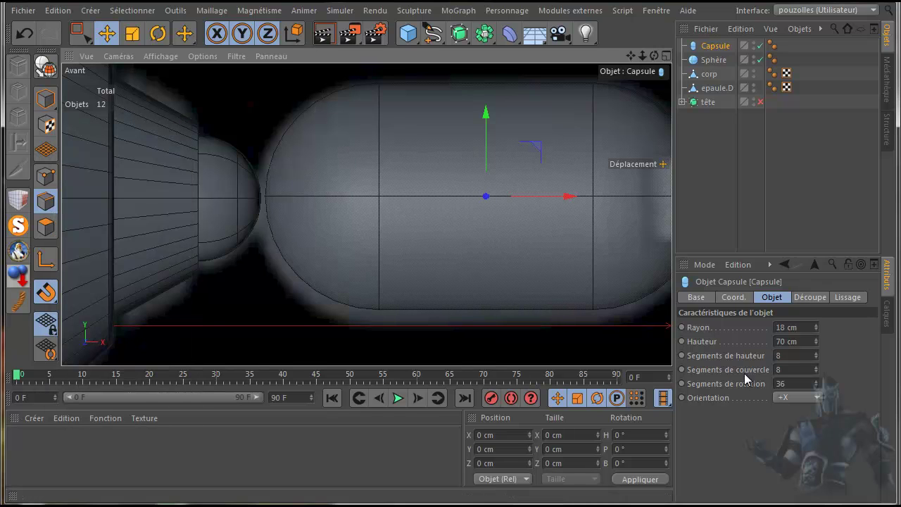
Show the full wireframe in the front view and reduce the capsule to 1 height segment and 6 cap segments.
click(161, 56)
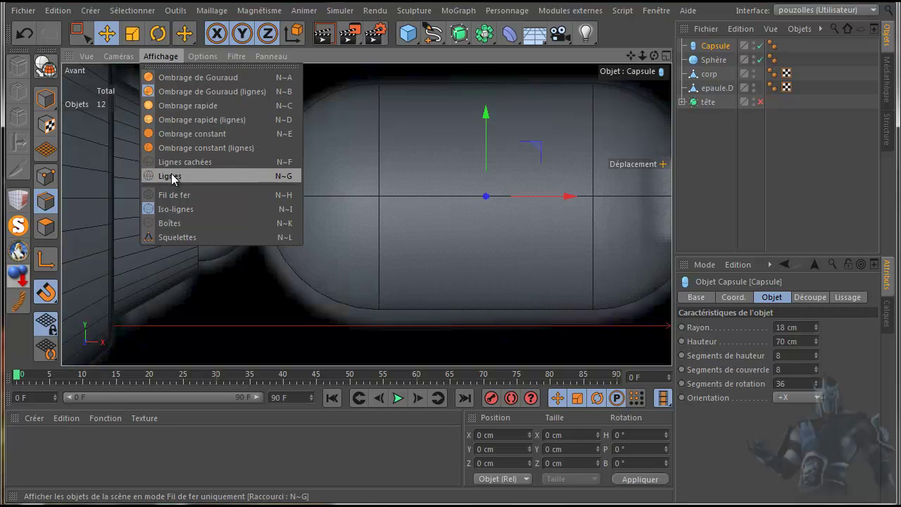
click(173, 195)
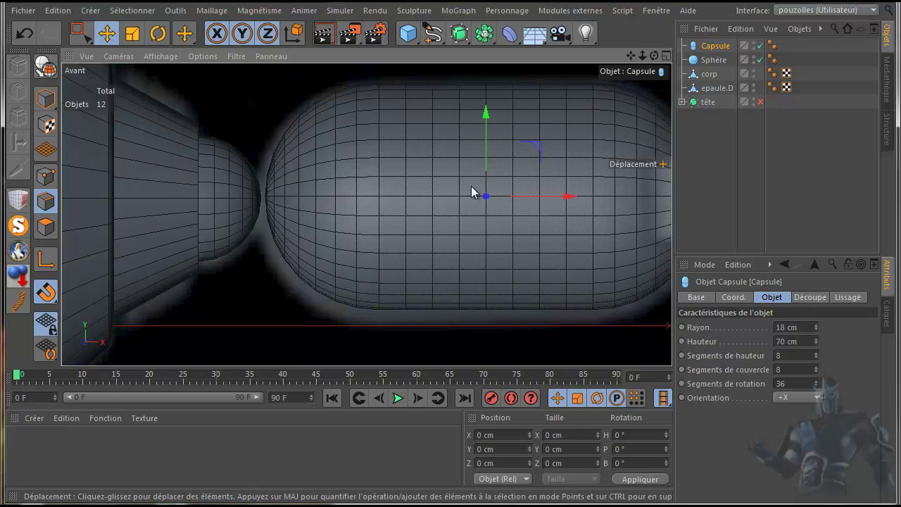
click(816, 358)
click(816, 357)
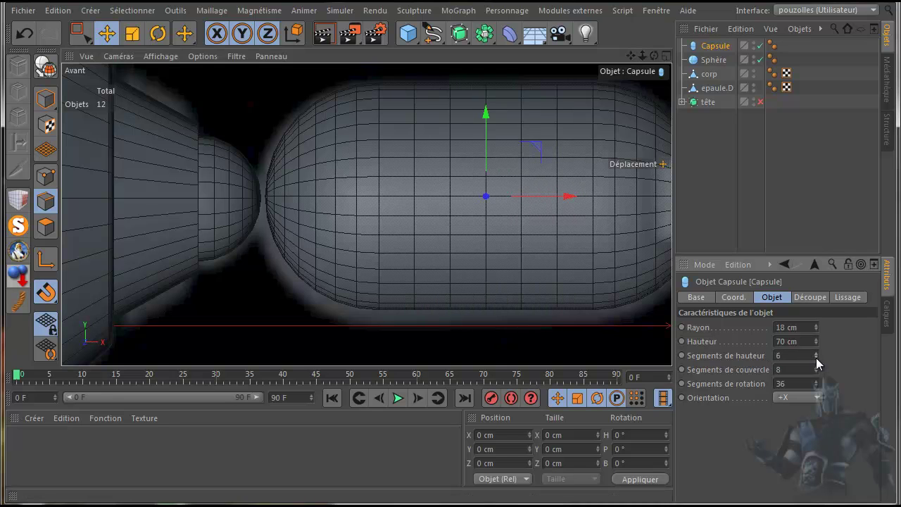
click(816, 358)
click(816, 358)
click(816, 358)
click(816, 358)
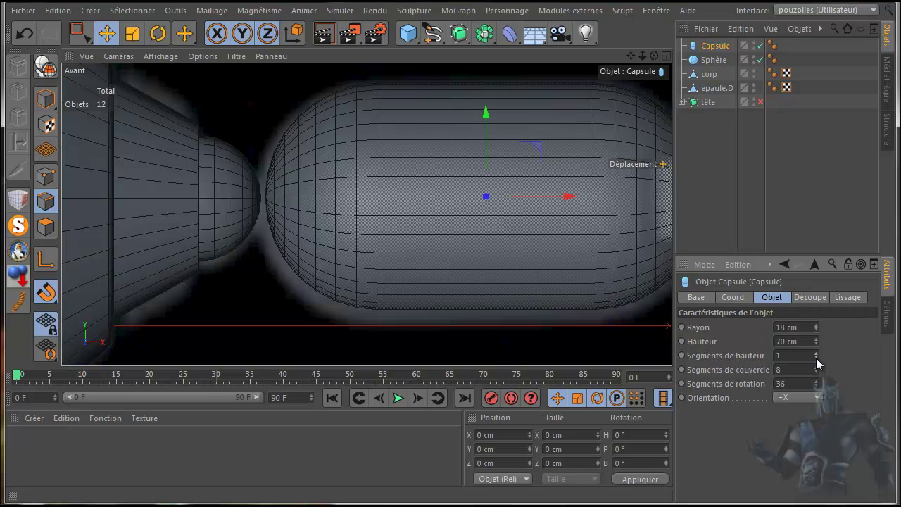
click(816, 371)
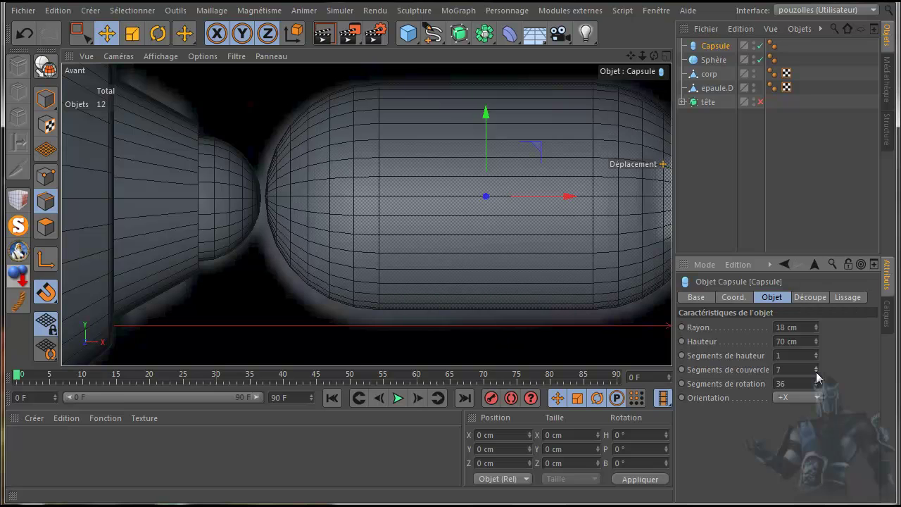
click(816, 372)
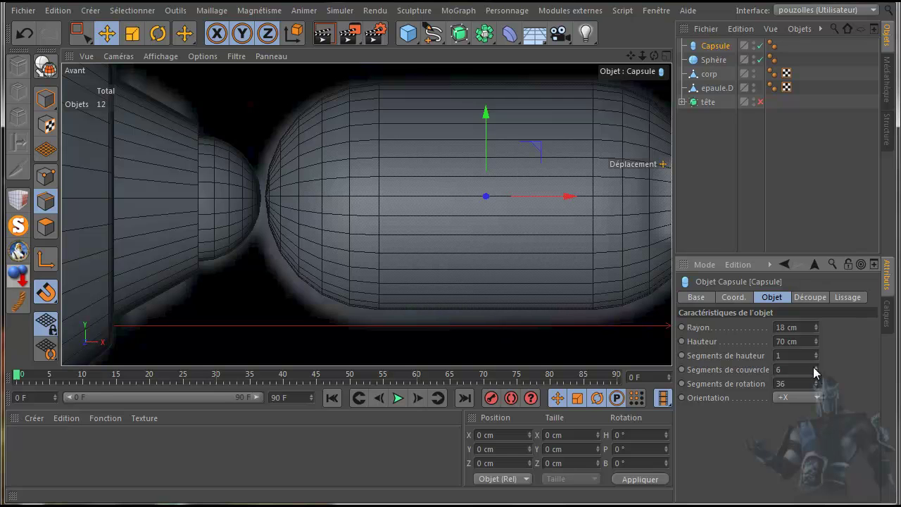
Convert the capsule to an editable polygon object and lower it as a whole to Y 20.4 cm.
click(45, 66)
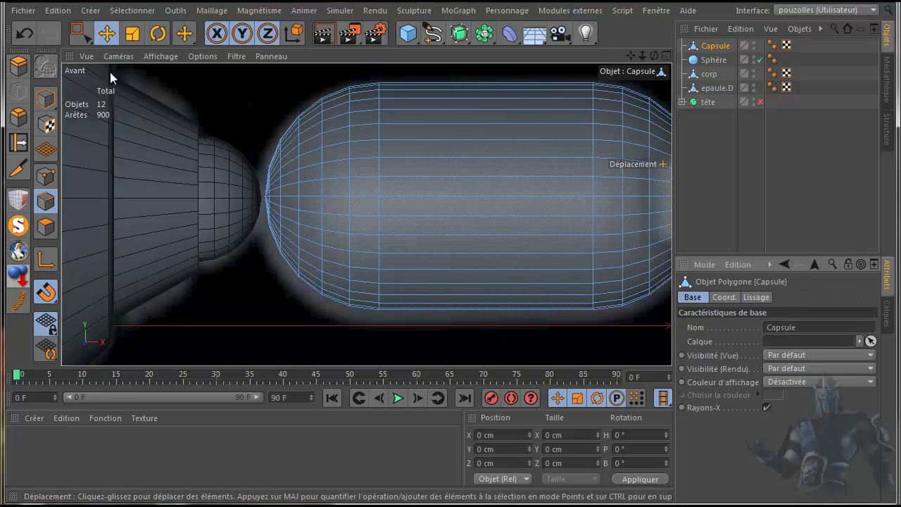
click(45, 99)
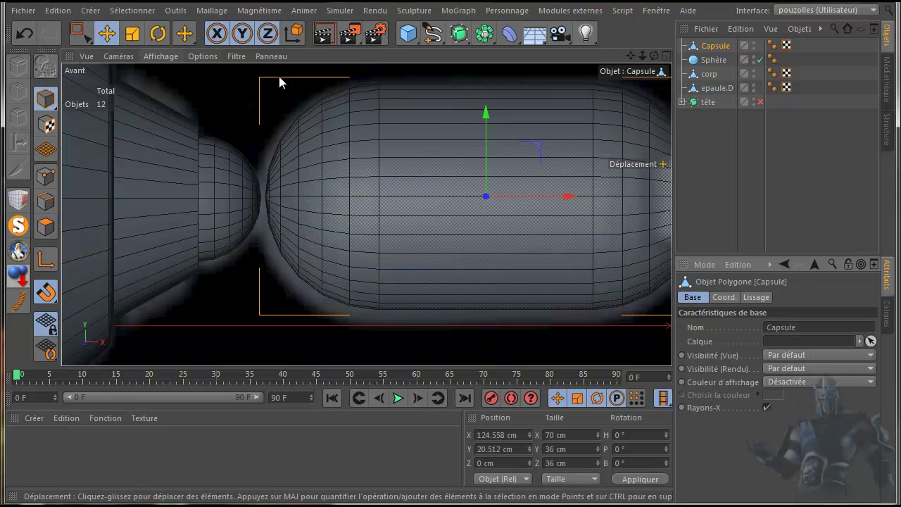
drag(486, 114, 487, 116)
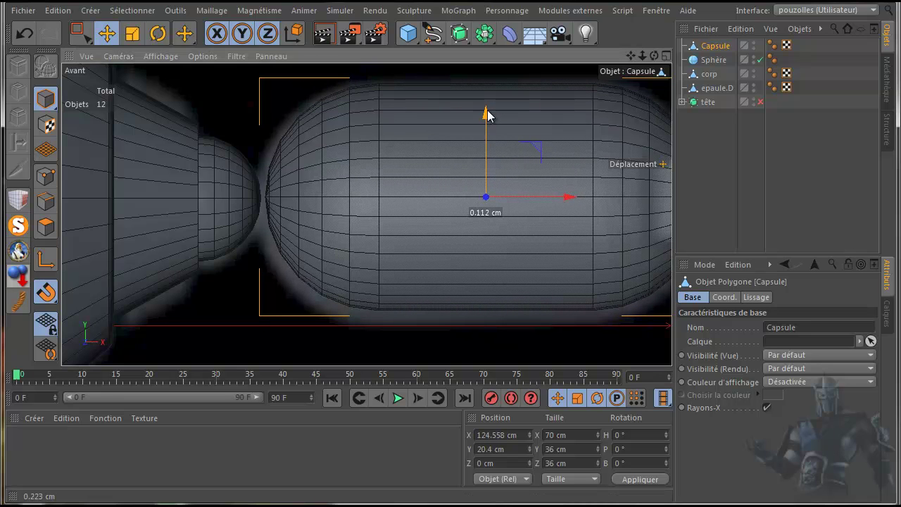
drag(487, 113, 487, 113)
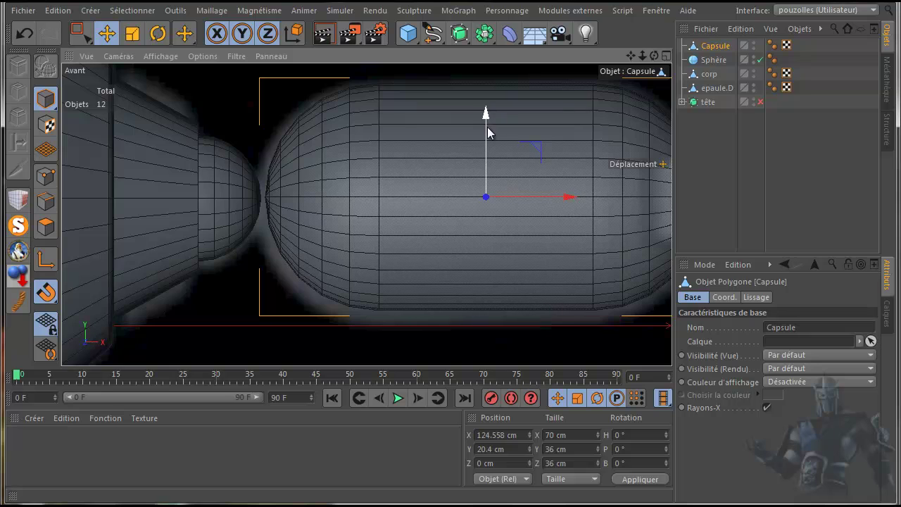
Convert the shoulder sphere to an editable polygon object and delete its pole point facing the capsule.
scroll(488, 140, down, 3)
drag(632, 56, 563, 84)
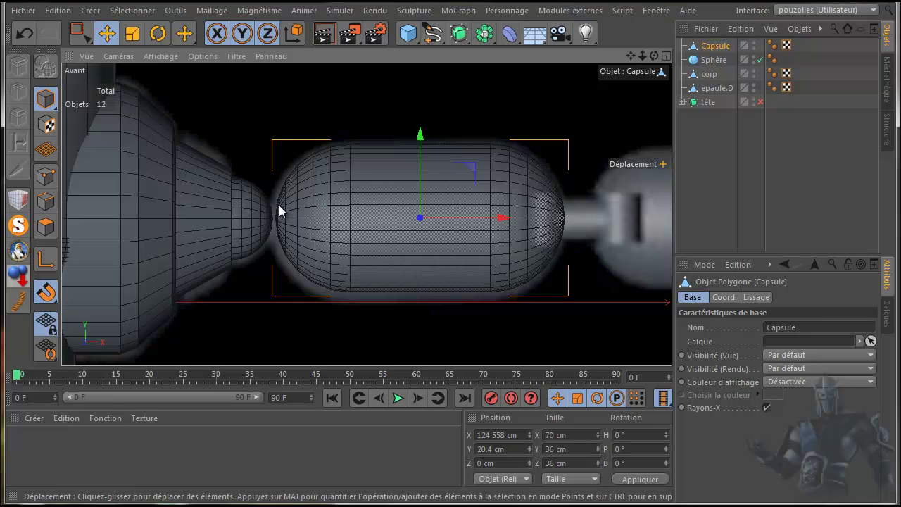
scroll(275, 236, up, 8)
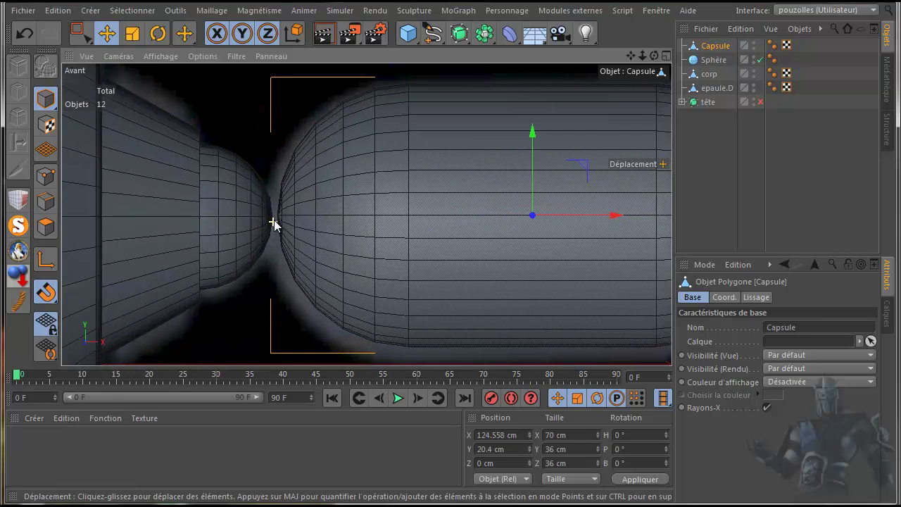
scroll(277, 220, up, 6)
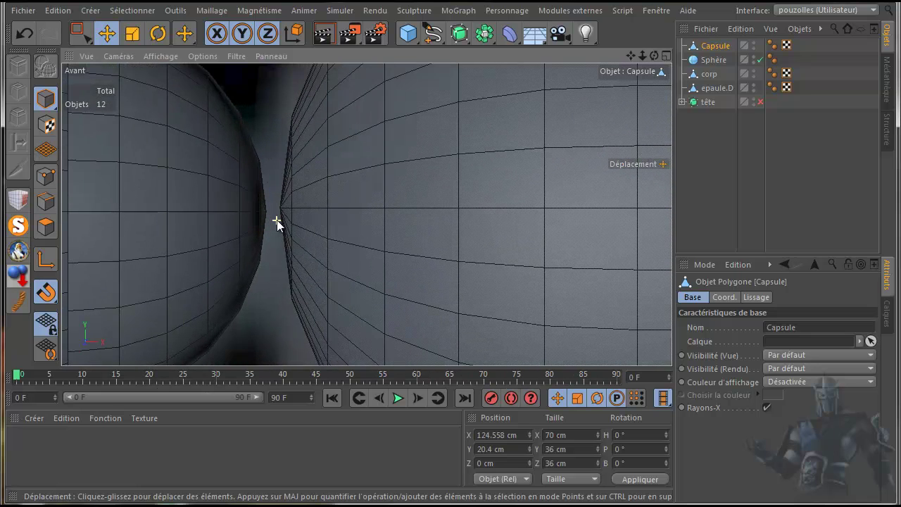
scroll(277, 219, up, 2)
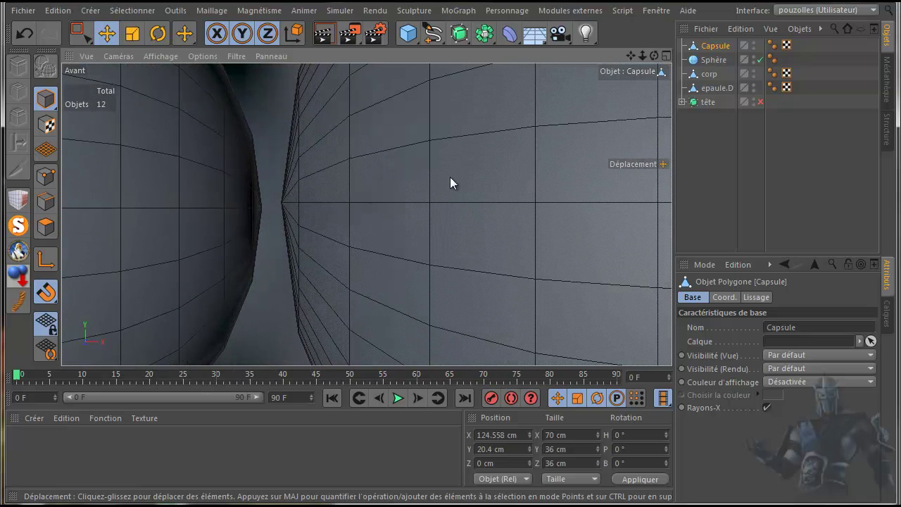
click(714, 60)
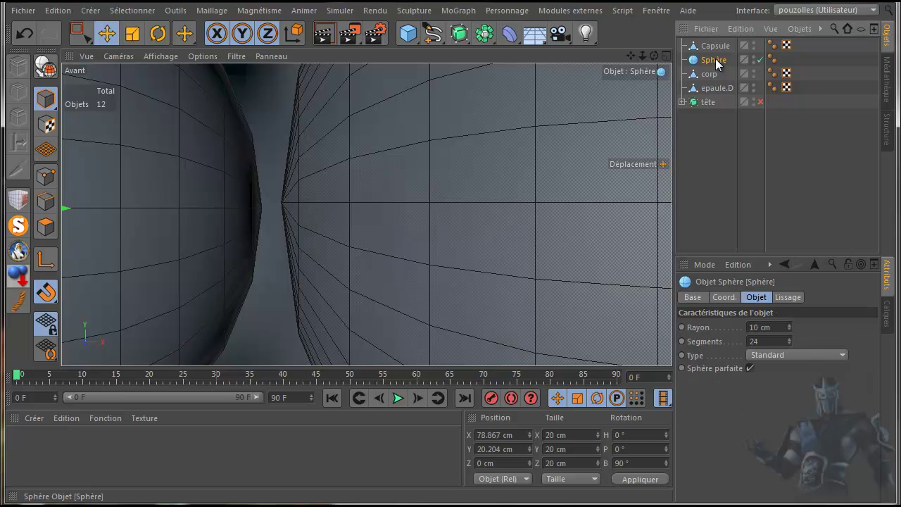
click(47, 68)
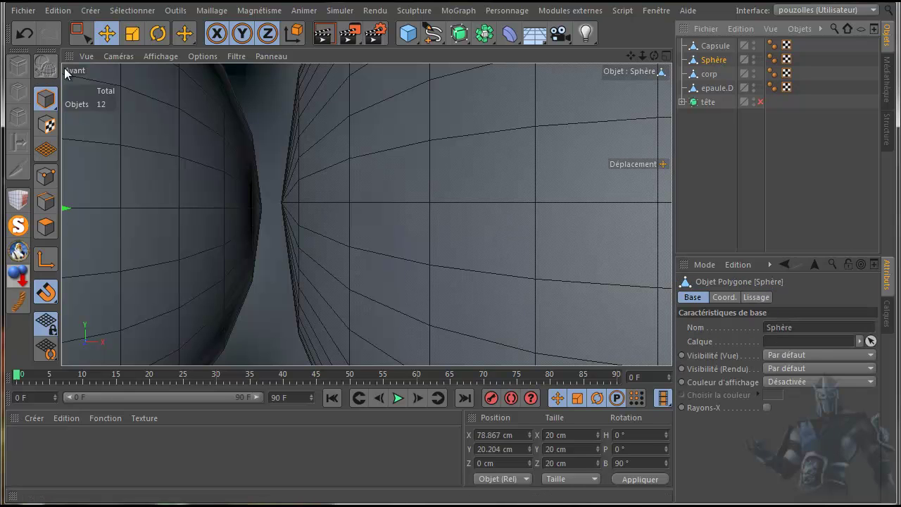
click(45, 177)
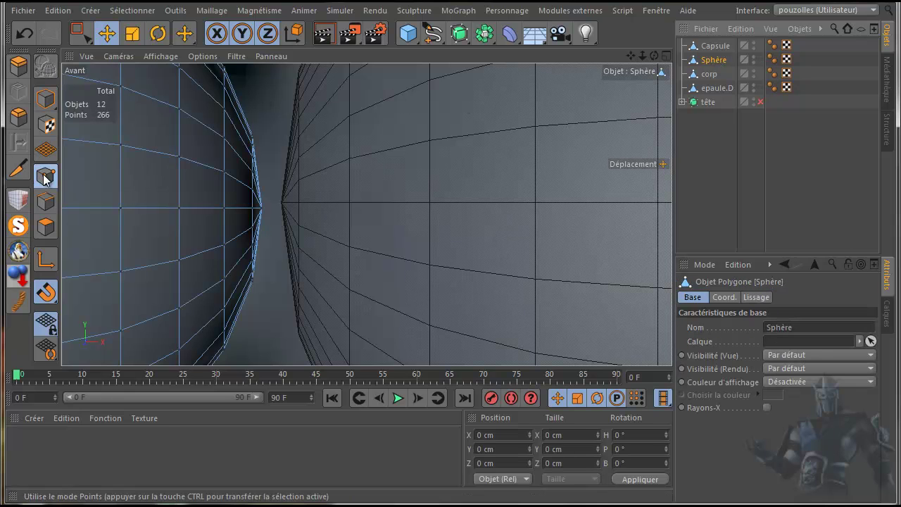
click(262, 209)
key(Delete)
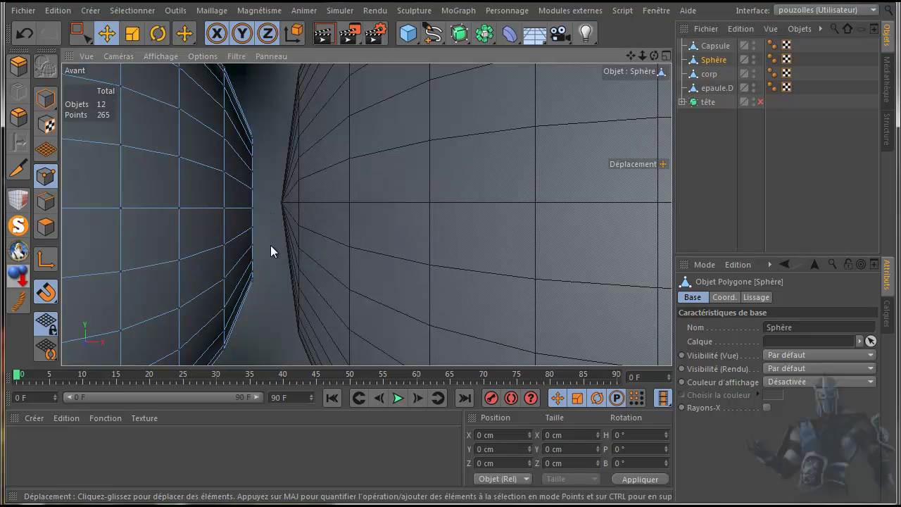
Delete the capsule's pole point that faces the shoulder sphere.
click(714, 47)
click(280, 202)
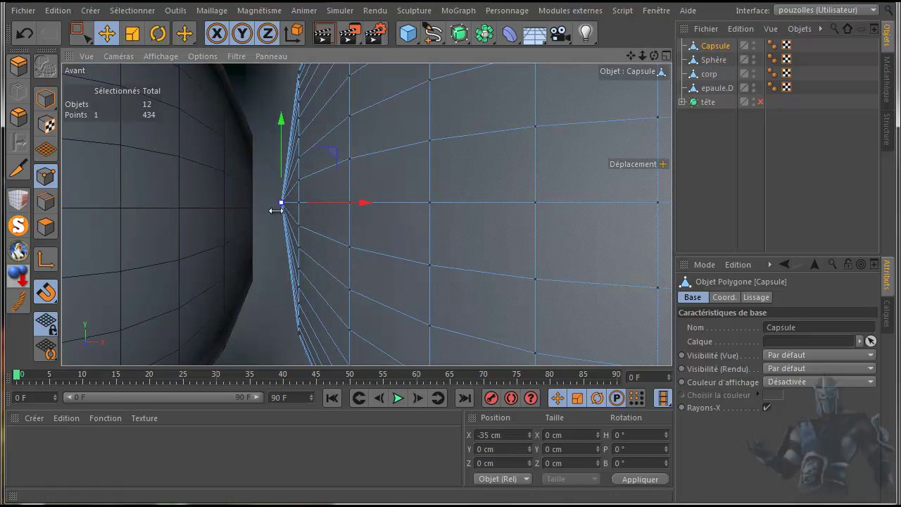
key(Delete)
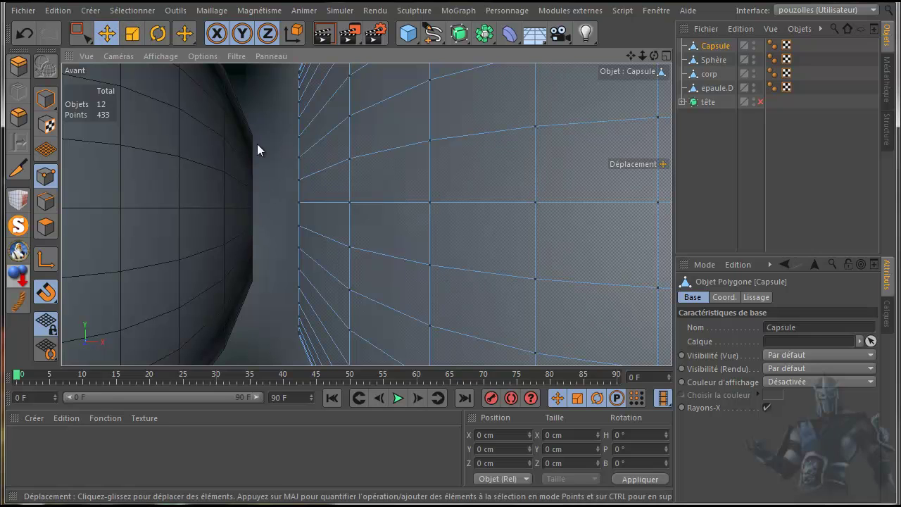
Try to bridge the facing edges of the capsule and the shoulder sphere with the Bridge tool, and check the result in perspective.
click(45, 201)
right_click(270, 102)
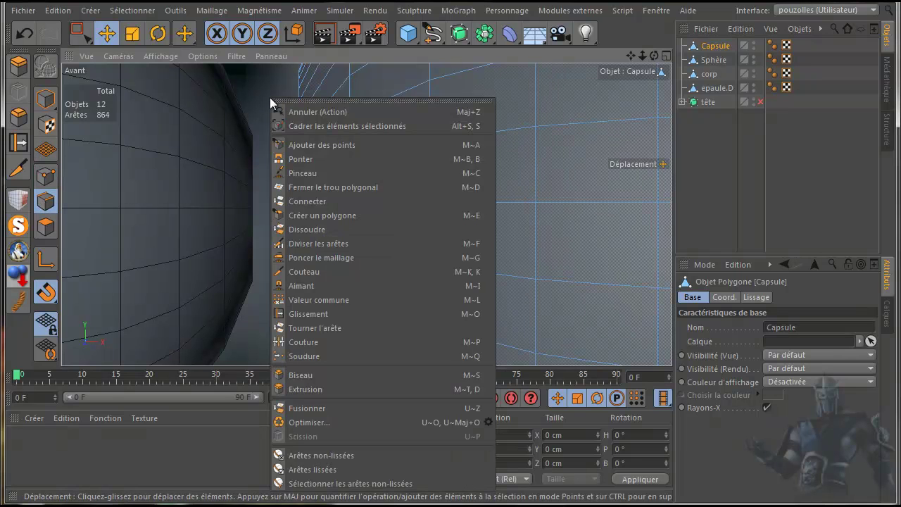
click(294, 159)
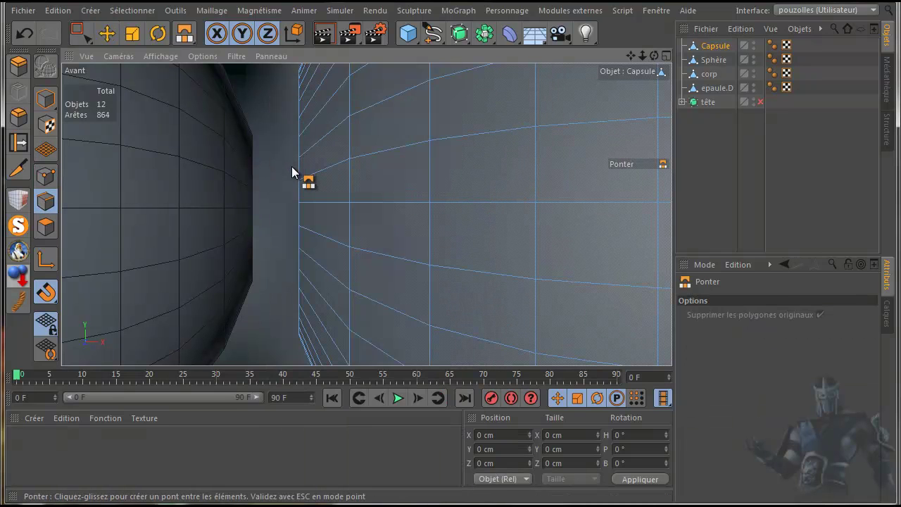
ctrl+click(711, 61)
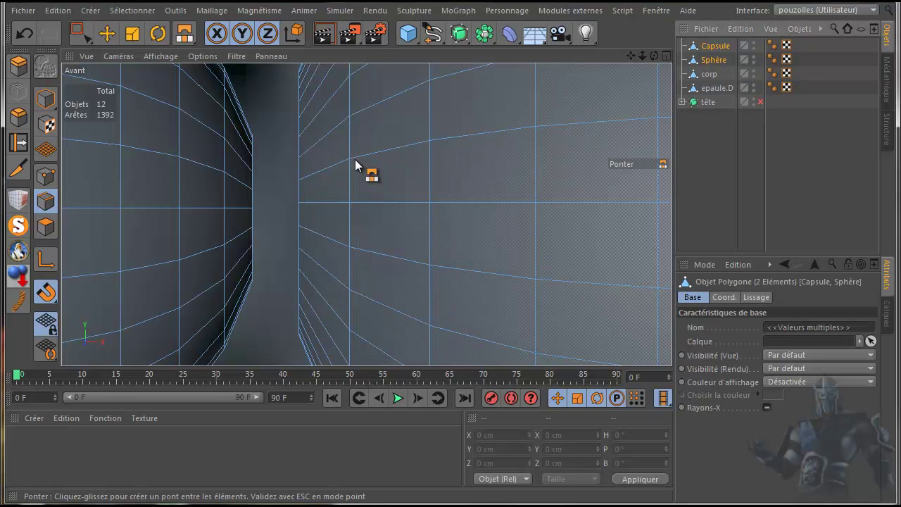
mouse_move(299, 191)
mouse_down()
mouse_move(253, 202)
mouse_move(294, 204)
mouse_move(297, 172)
mouse_move(254, 179)
mouse_move(286, 184)
mouse_up()
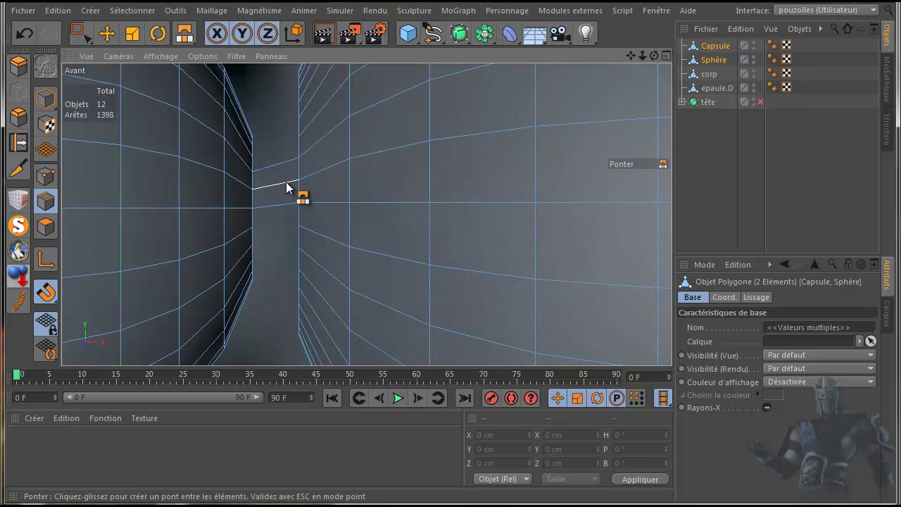
middle_click(274, 225)
middle_click(243, 156)
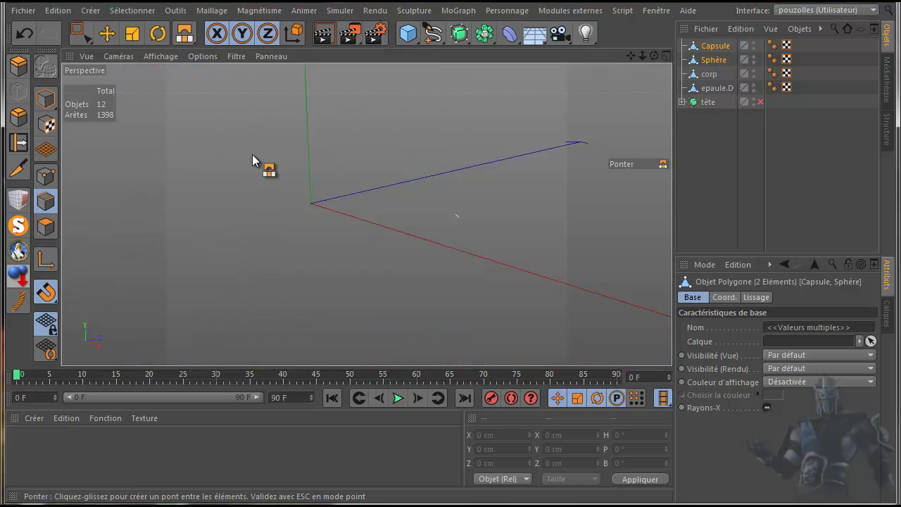
drag(654, 57, 721, 103)
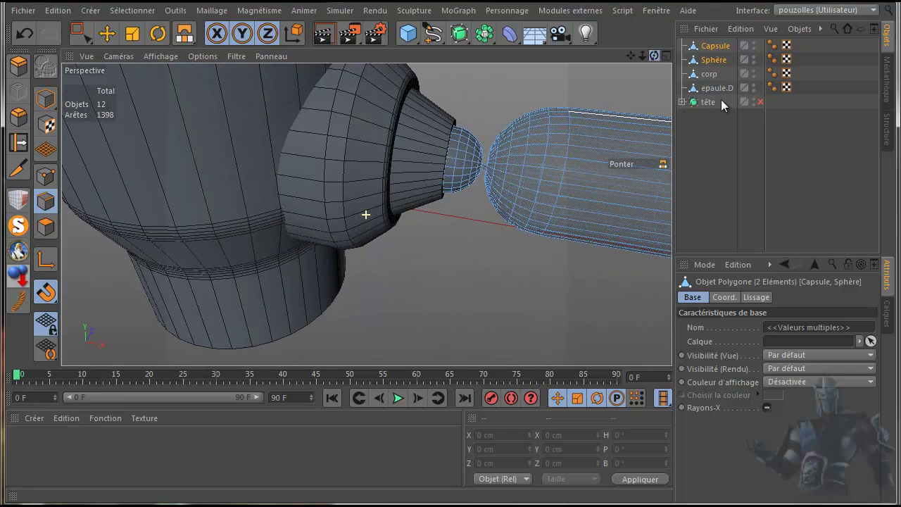
Undo the bridge and the pole point deletions on the capsule and the shoulder sphere.
click(27, 33)
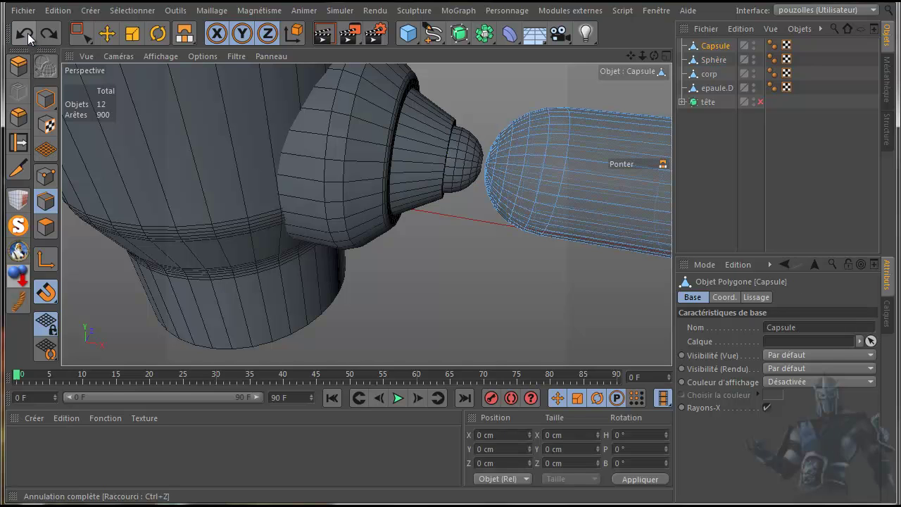
click(28, 33)
click(27, 33)
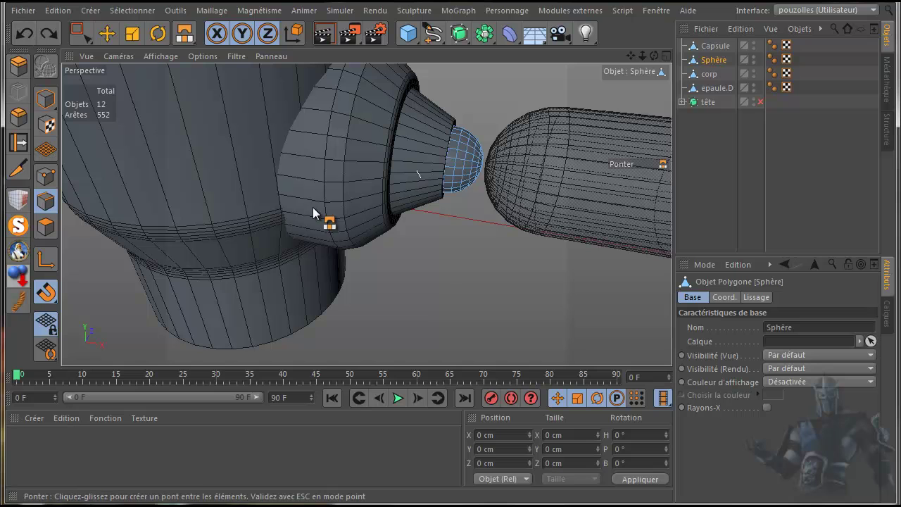
Activate the Move tool, frame the whole capsule in the front view and turn off snapping.
middle_click(421, 274)
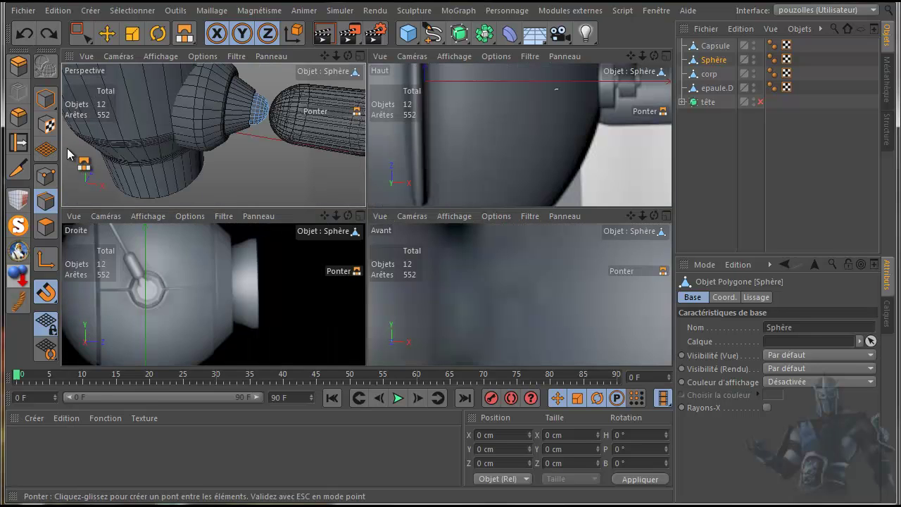
click(80, 33)
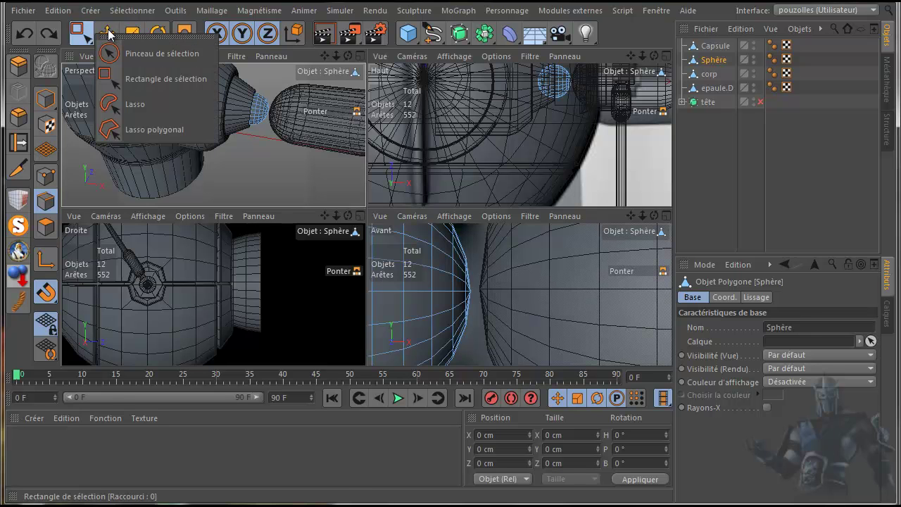
click(107, 34)
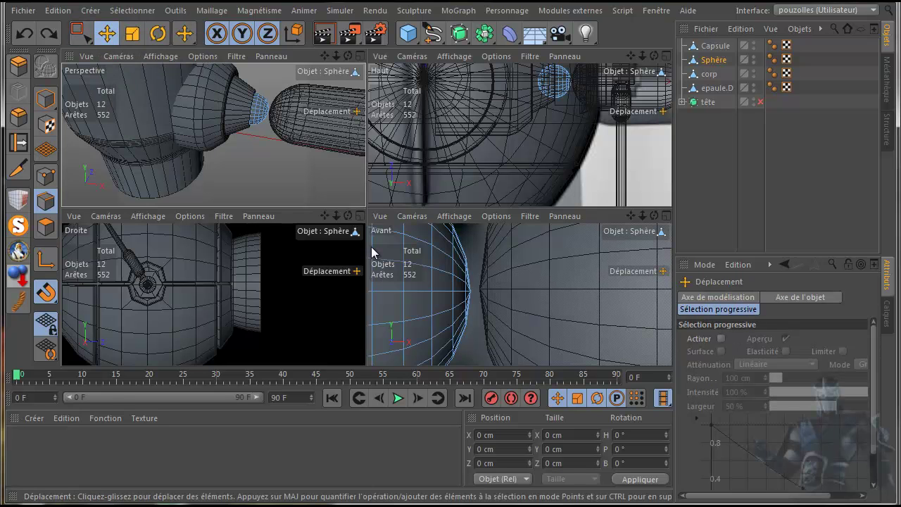
middle_click(421, 289)
scroll(407, 263, down, 3)
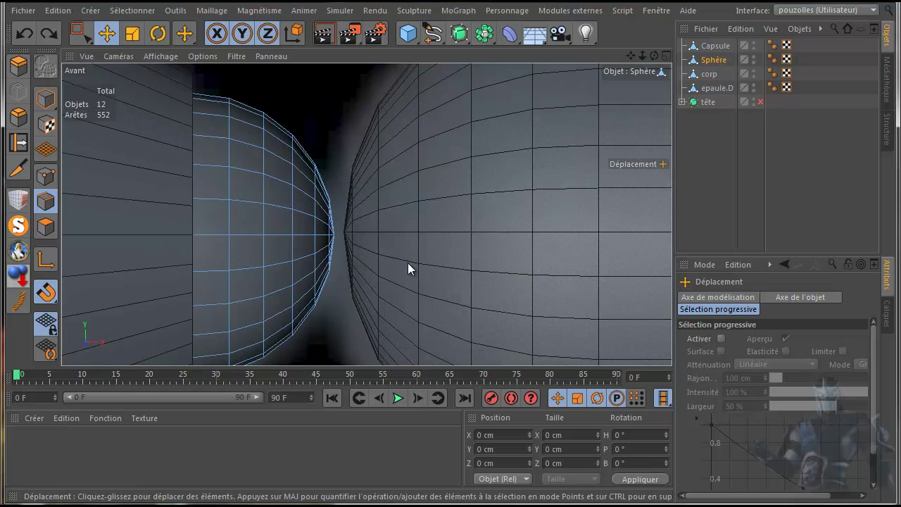
scroll(408, 263, down, 3)
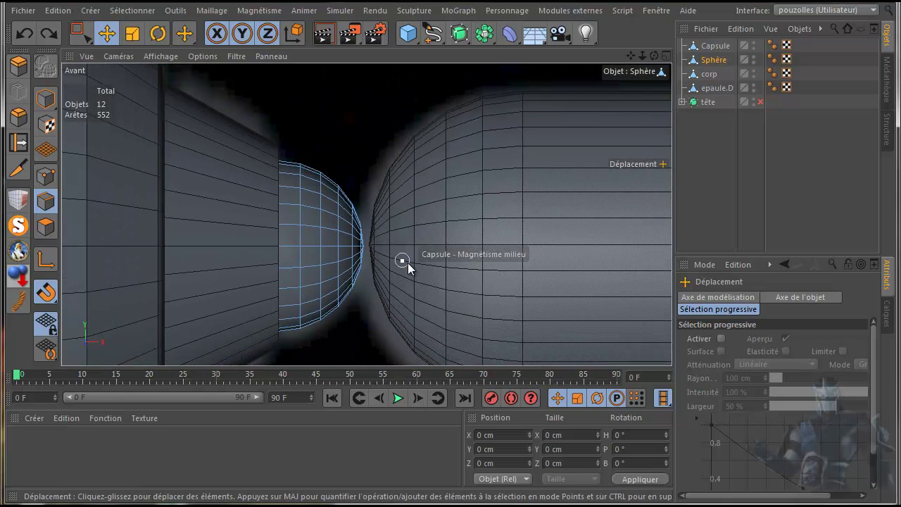
drag(549, 36, 487, 29)
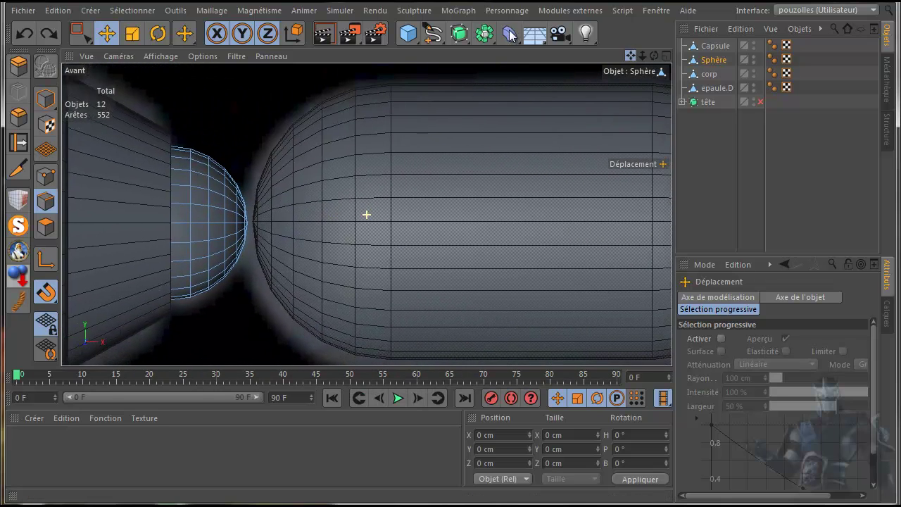
scroll(451, 117, down, 3)
drag(631, 56, 594, 68)
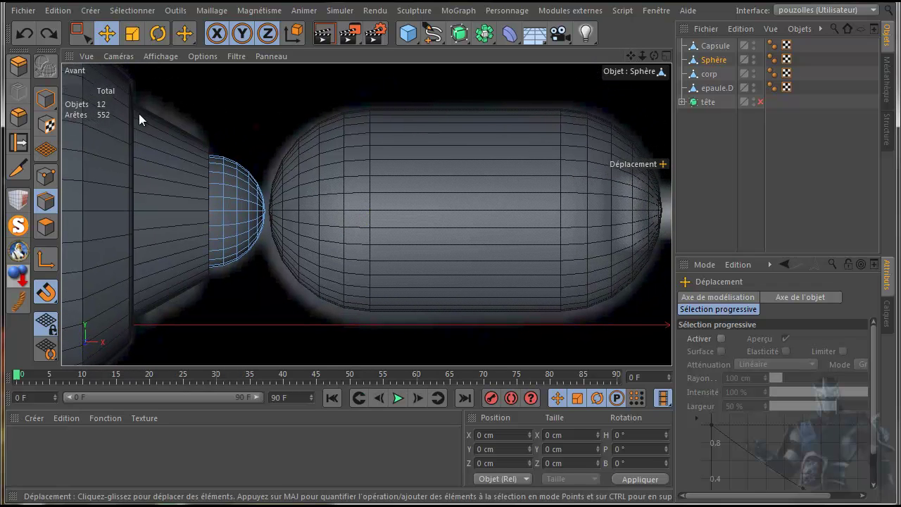
click(46, 294)
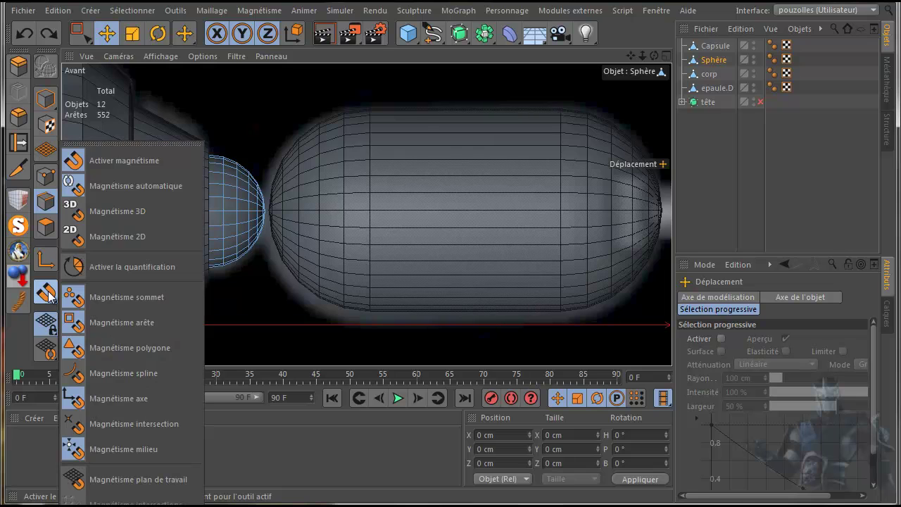
click(130, 159)
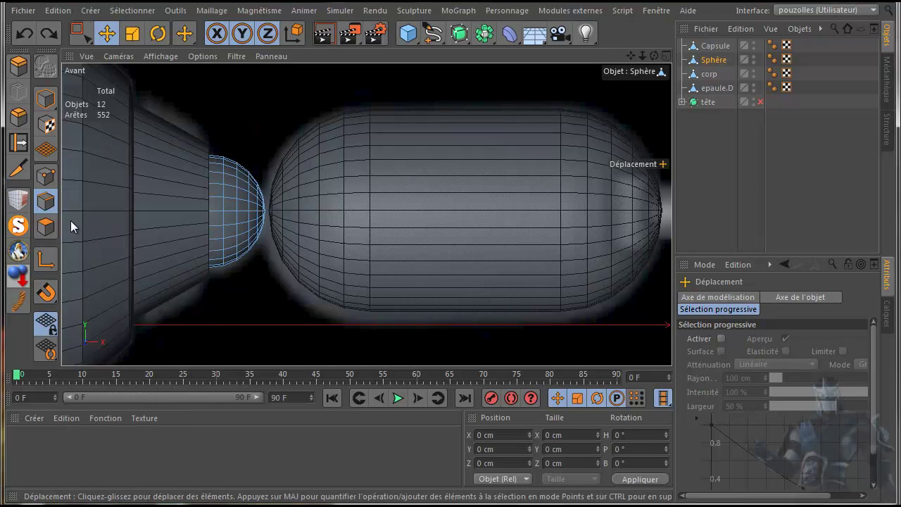
Select the capsule and set the Knife to Line mode, without limiting cuts to the selection or visible polygons.
click(18, 168)
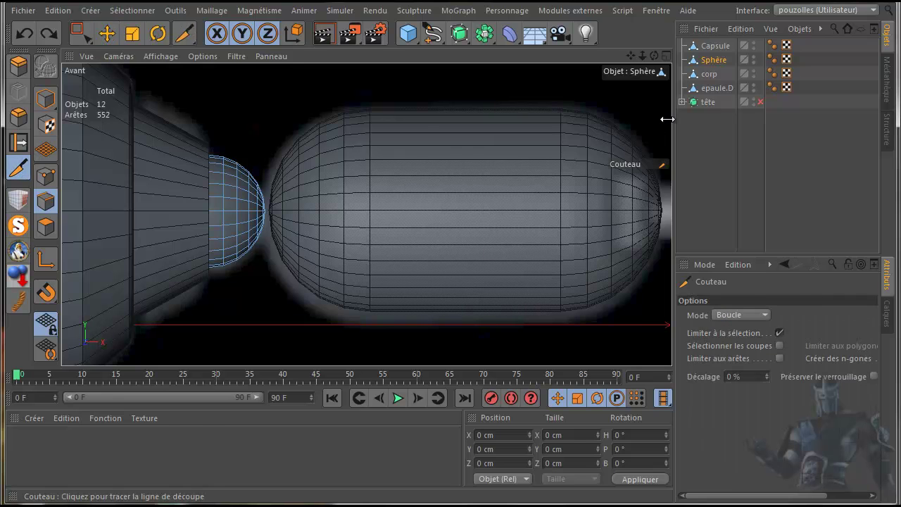
click(715, 47)
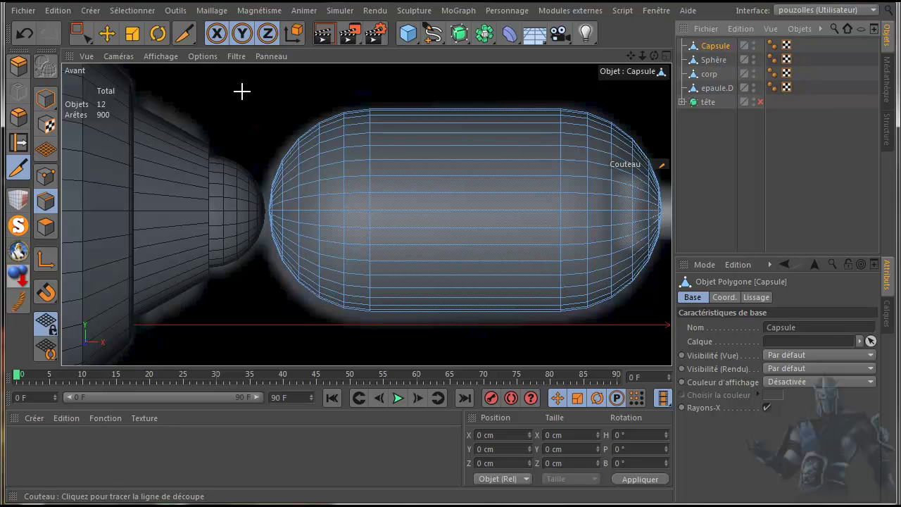
click(183, 33)
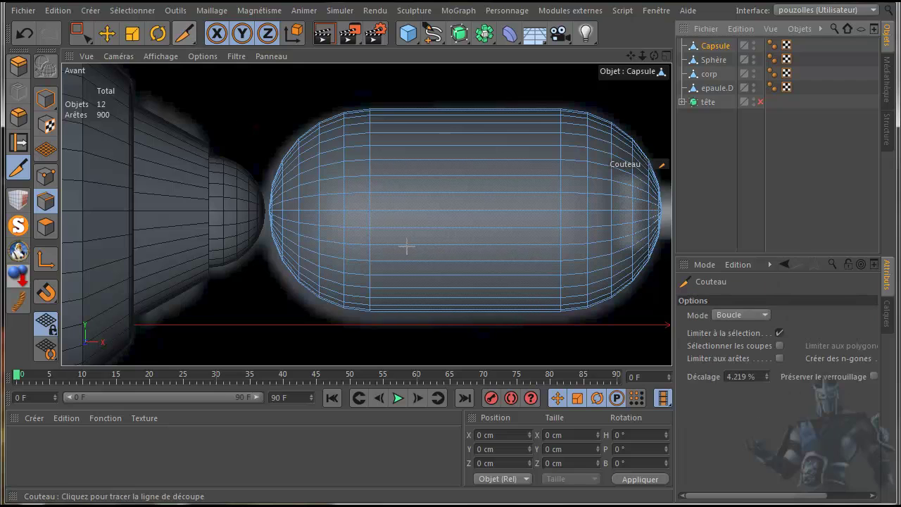
click(757, 314)
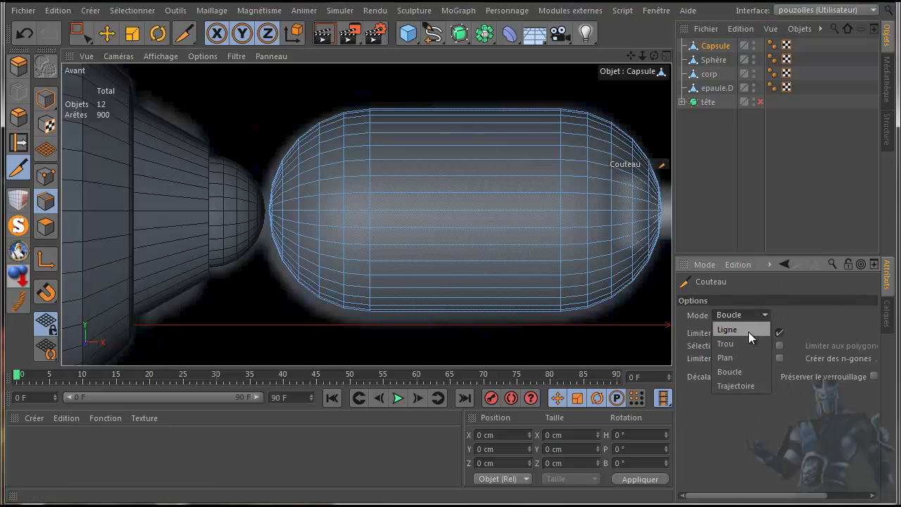
click(749, 329)
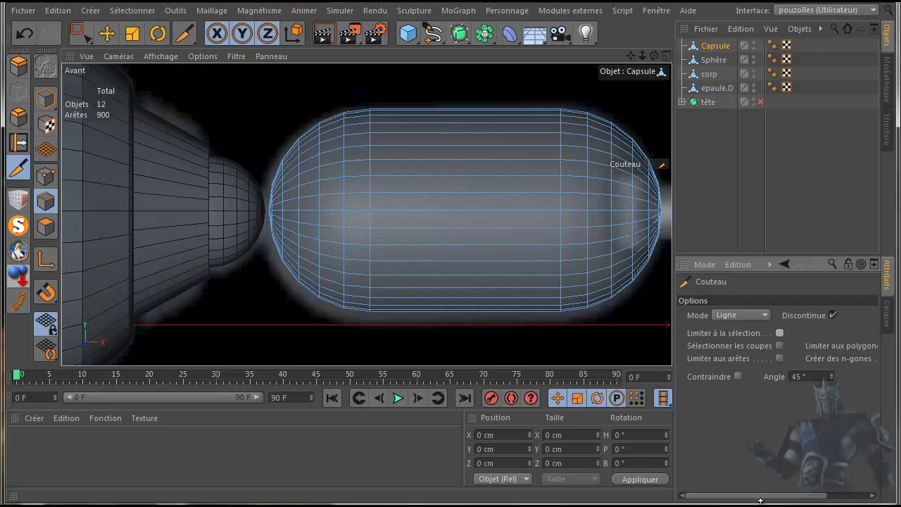
drag(762, 502, 810, 500)
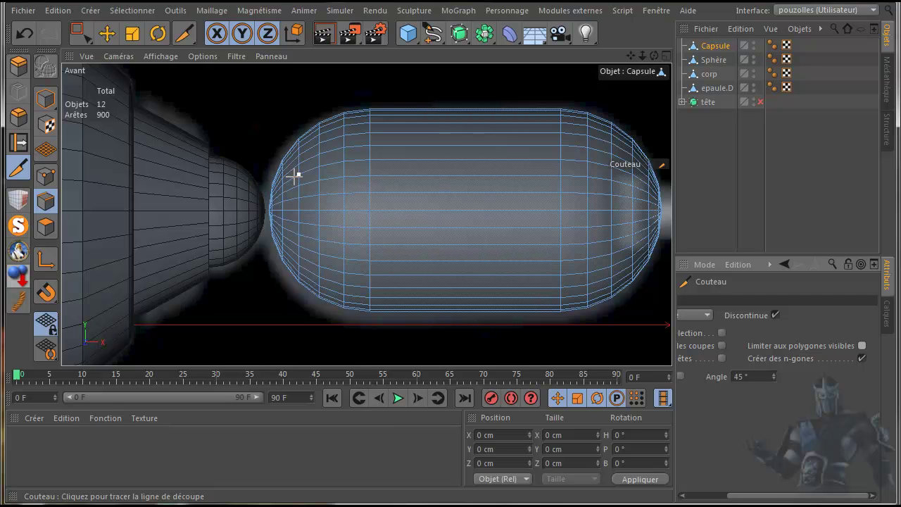
Cut two horizontal lines, one above and one below the centre, through each rounded end of the capsule.
drag(295, 176, 250, 178)
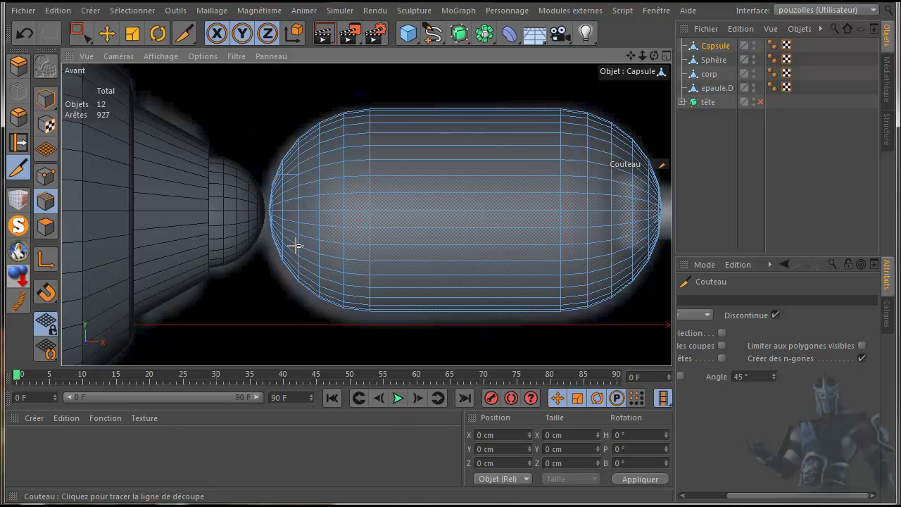
drag(298, 246, 259, 244)
drag(629, 57, 526, 59)
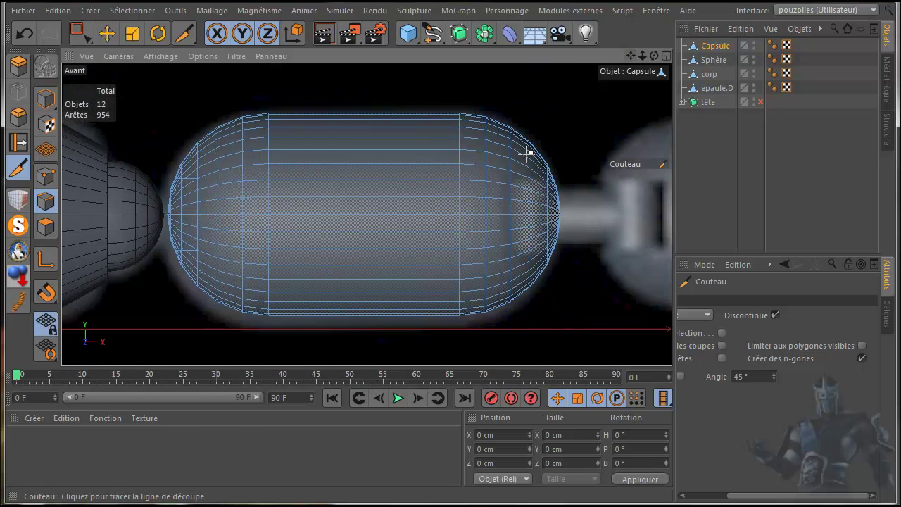
drag(511, 257, 581, 256)
drag(515, 172, 574, 172)
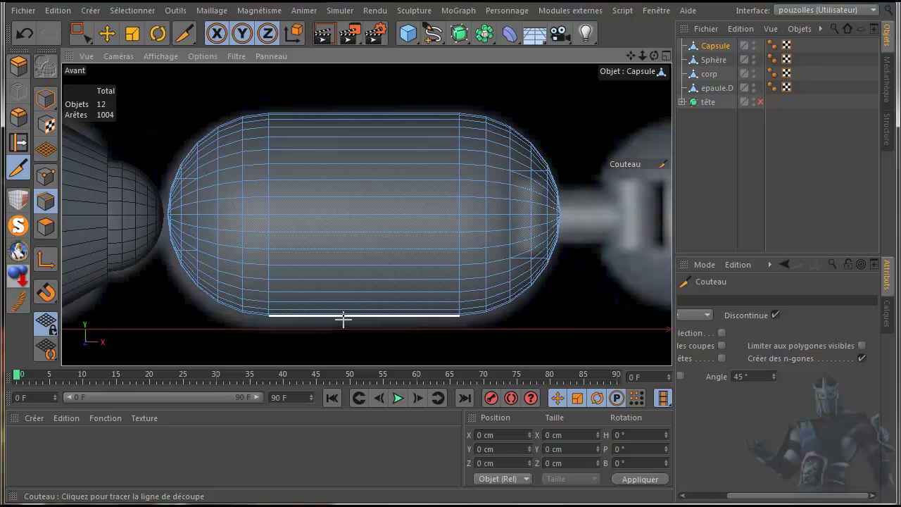
Delete the points between the two cut lines at the capsule's outer end, including the stray points along the cuts.
click(46, 175)
drag(79, 32, 124, 73)
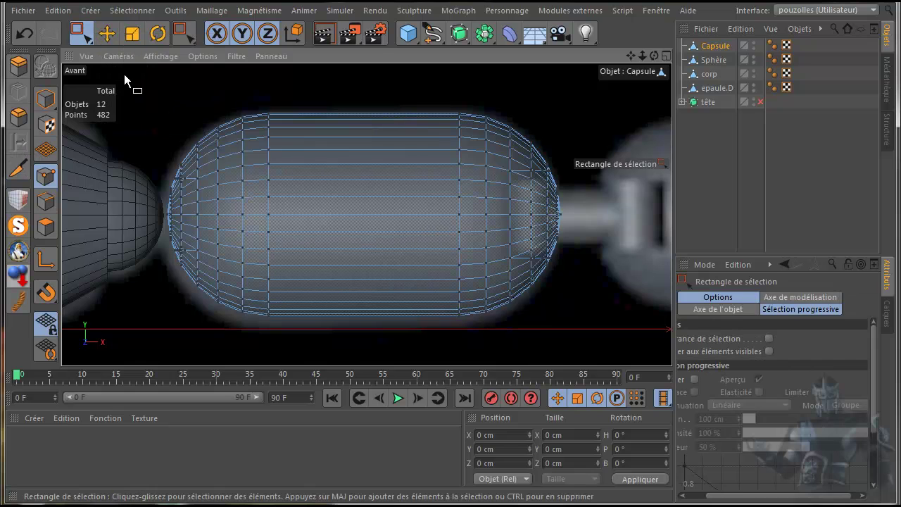
scroll(593, 233, up, 4)
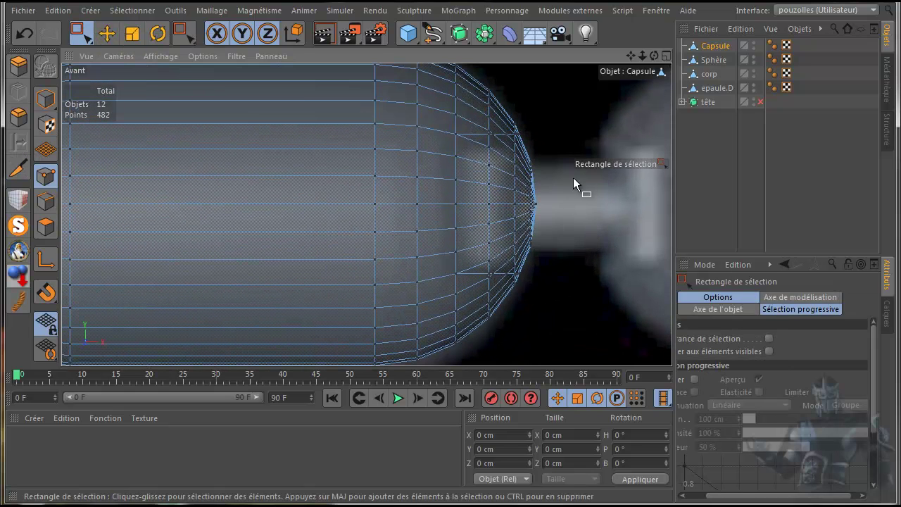
drag(565, 144, 470, 268)
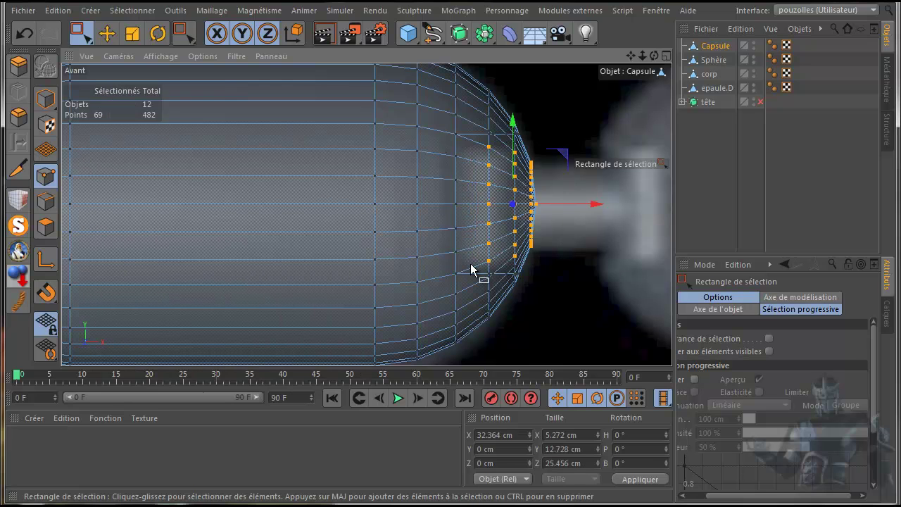
key(Delete)
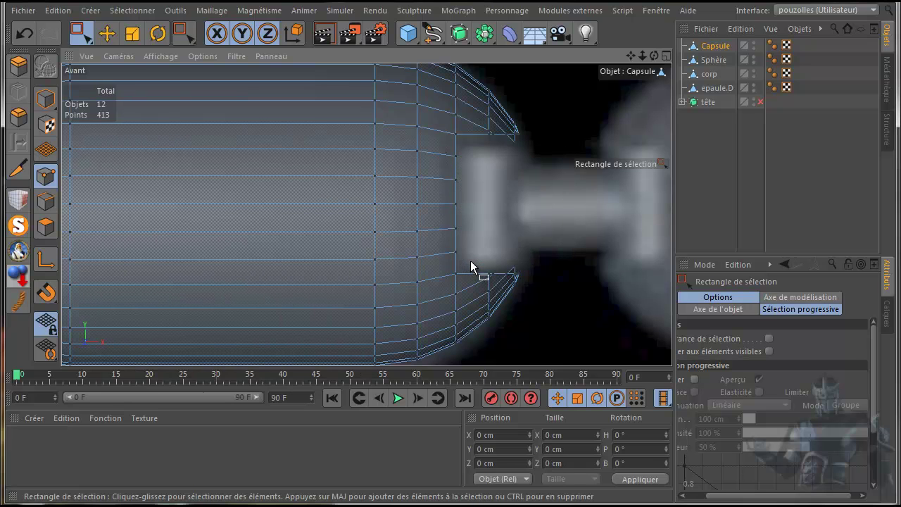
drag(507, 150, 531, 144)
key(Delete)
drag(511, 254, 509, 280)
key(Delete)
Turn off X-ray display for the capsule and inspect the opening at its outer end in perspective.
middle_click(301, 202)
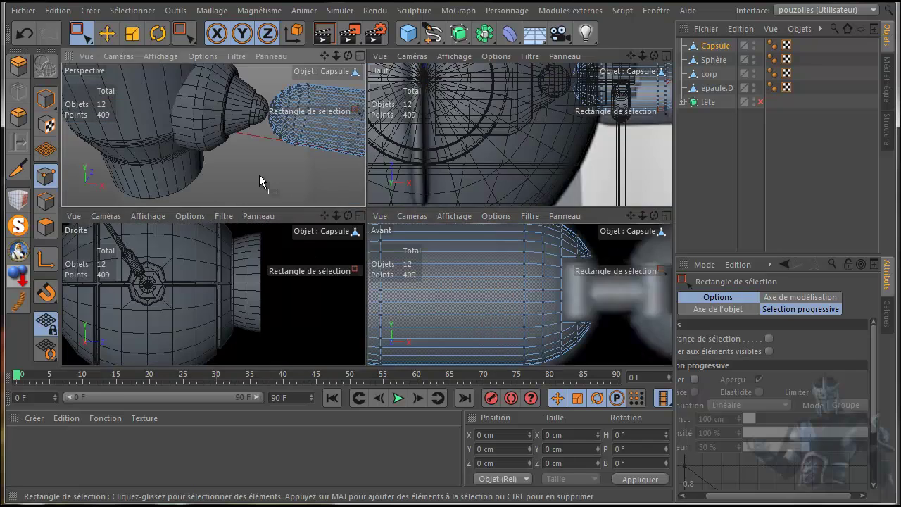
middle_click(259, 177)
scroll(298, 177, down, 5)
alt+drag(297, 177, 634, 96)
drag(654, 55, 423, 14)
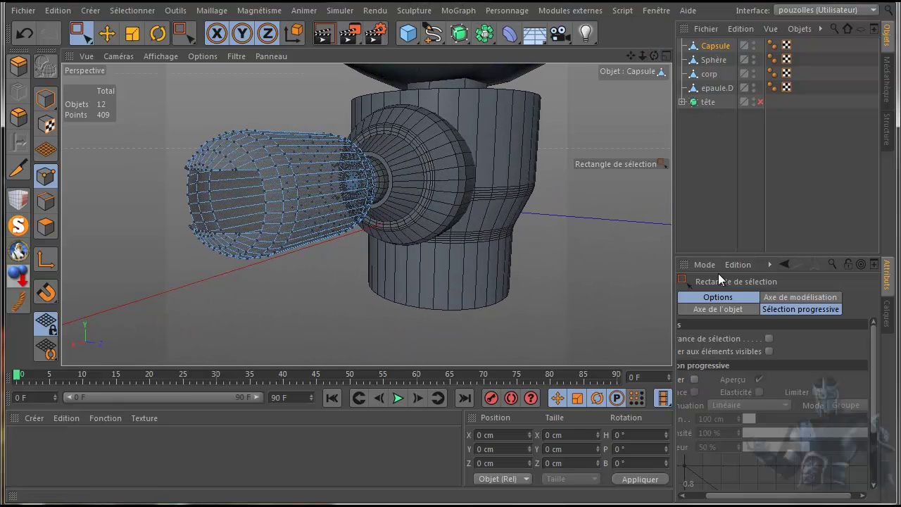
click(713, 48)
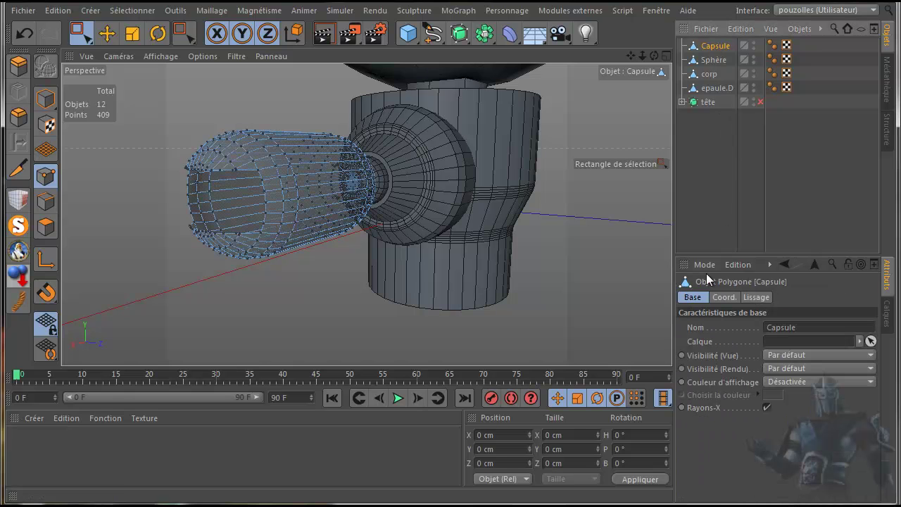
click(767, 407)
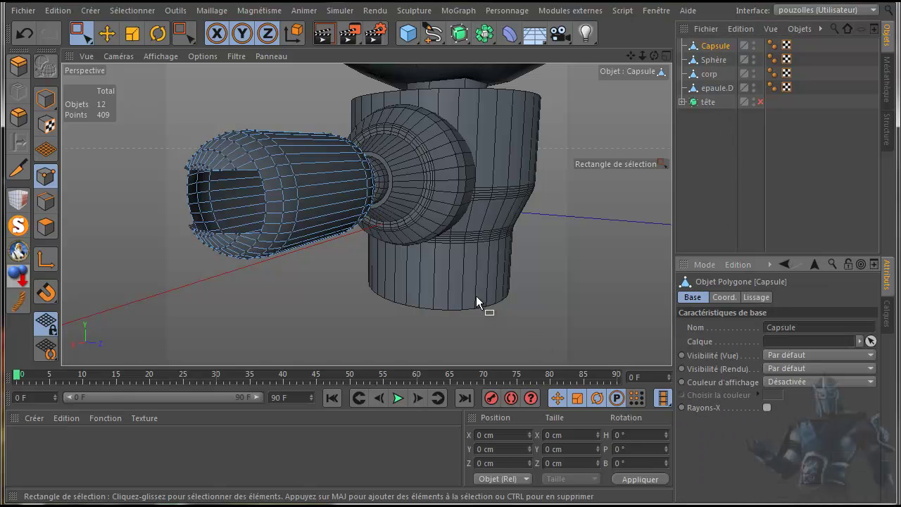
drag(654, 55, 591, 225)
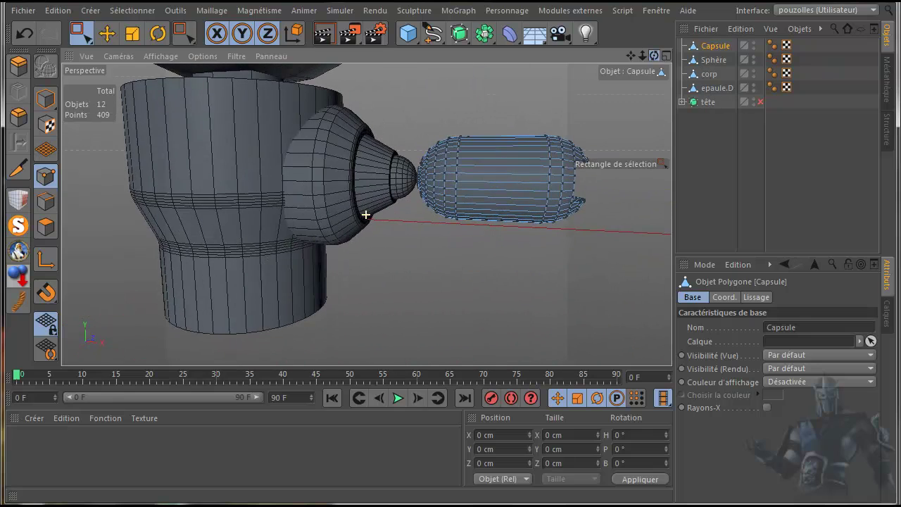
Delete the points between the two cut lines at the capsule's shoulder-side end.
middle_click(472, 296)
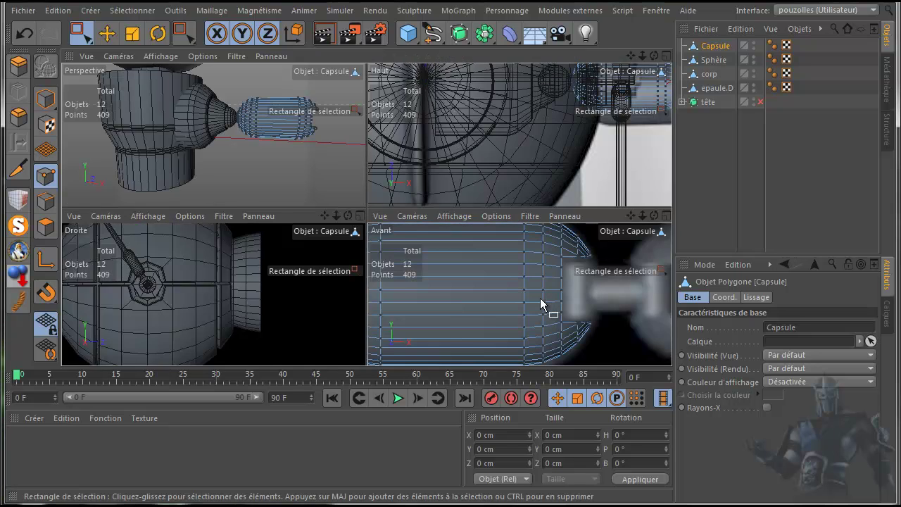
middle_click(541, 300)
drag(633, 58, 804, 94)
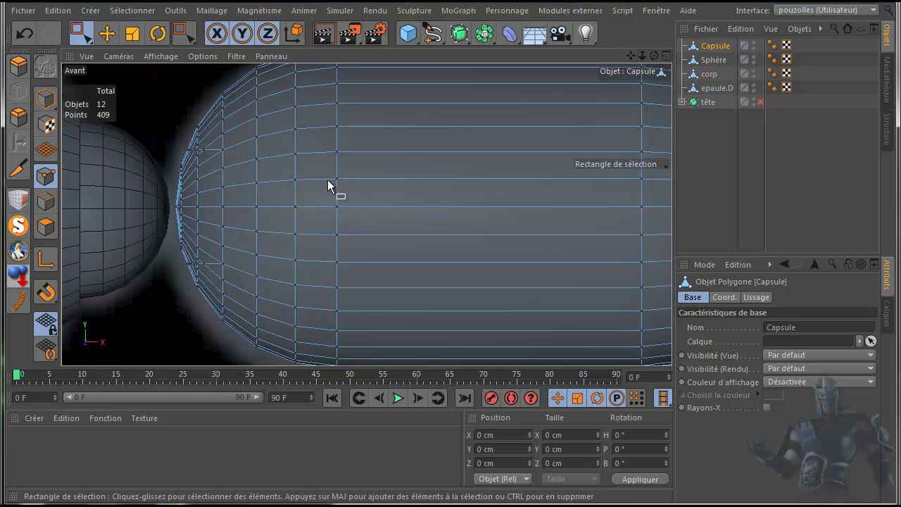
drag(169, 150, 216, 259)
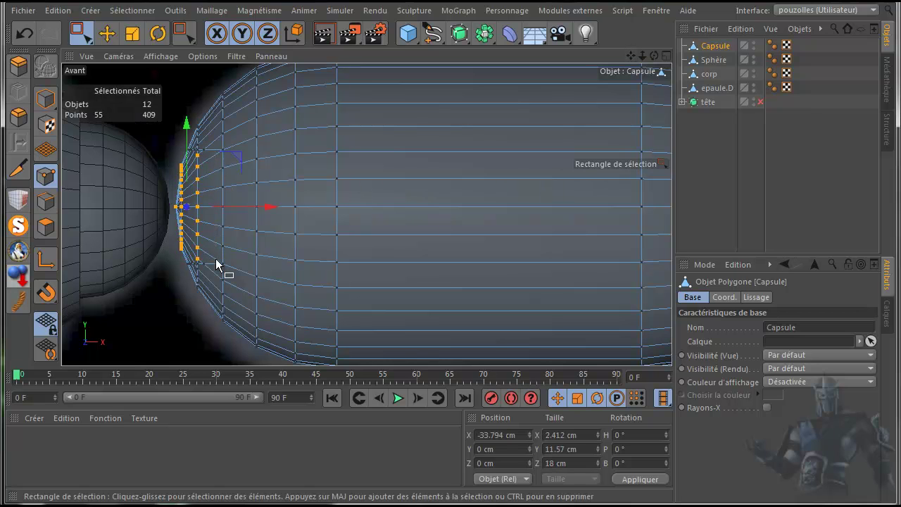
key(Delete)
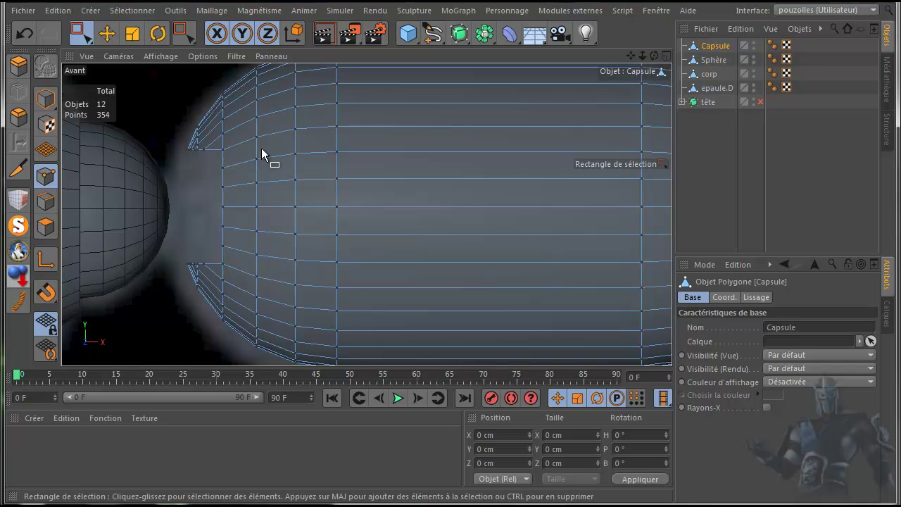
Extend both knife cuts inward at the shoulder-side opening and delete the next column of points between them to deepen it.
click(18, 168)
drag(223, 149, 258, 148)
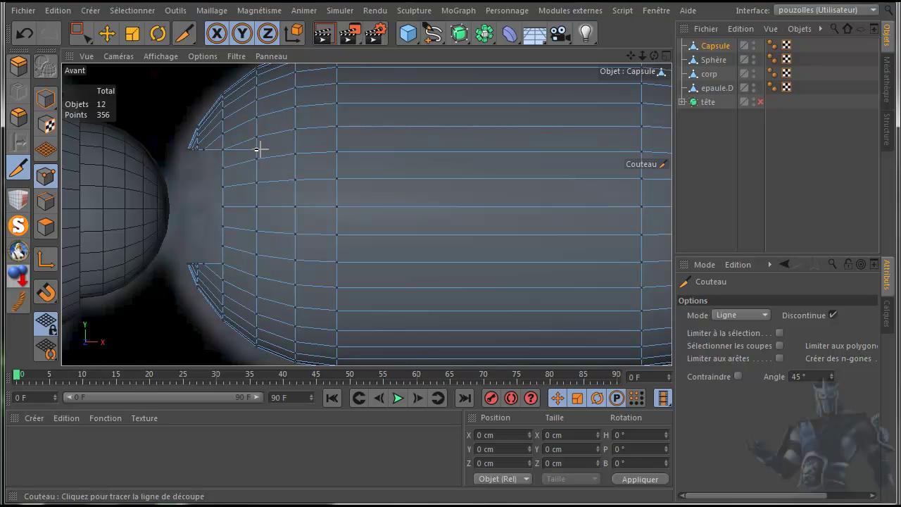
drag(223, 263, 298, 265)
click(81, 33)
drag(214, 211, 233, 255)
key(Delete)
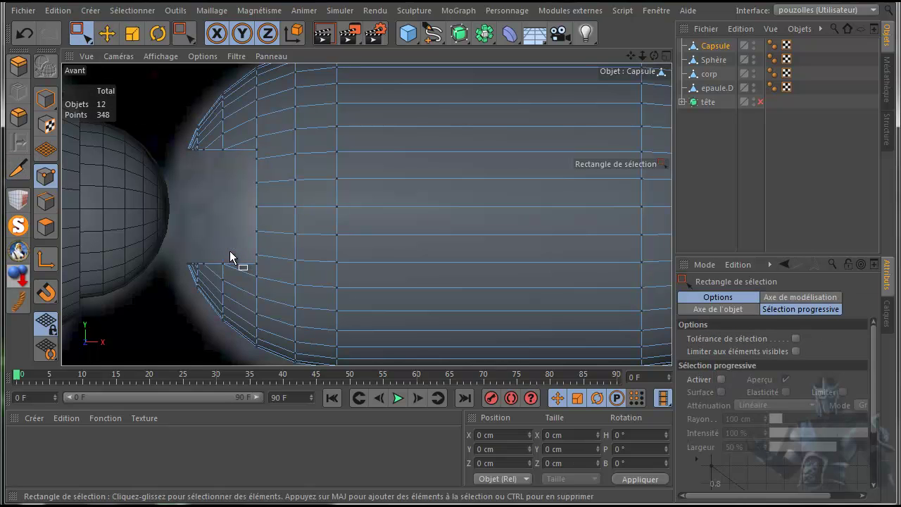
Try to deepen the capsule's outer opening by extending its knife cuts inward and deleting the next column of points between them.
scroll(535, 192, down, 3)
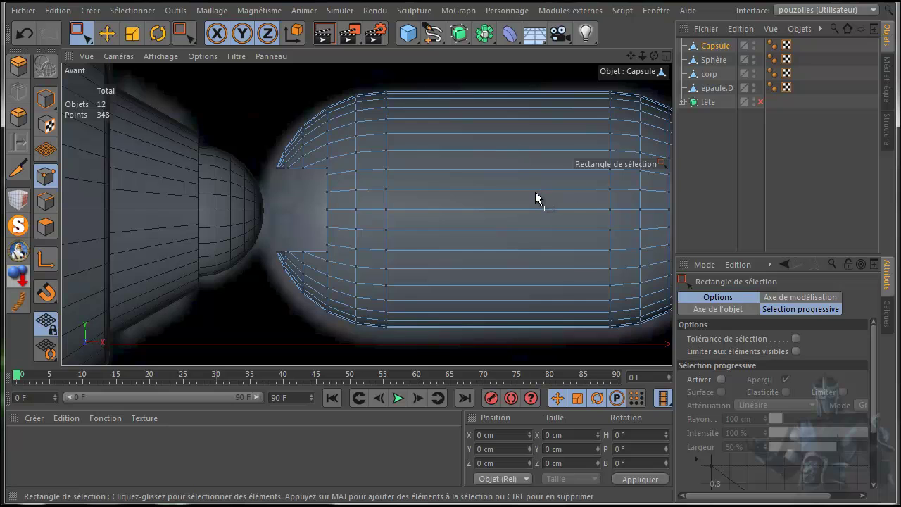
scroll(535, 192, down, 1)
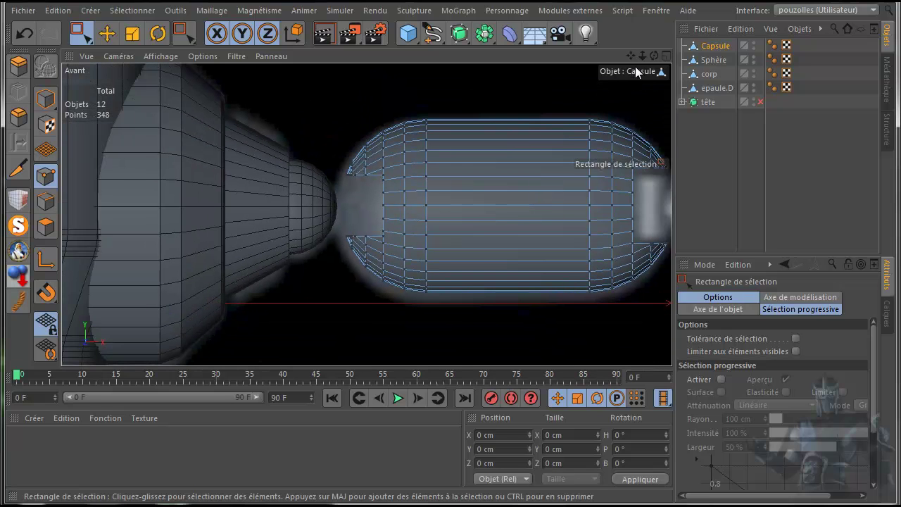
drag(632, 59, 536, 73)
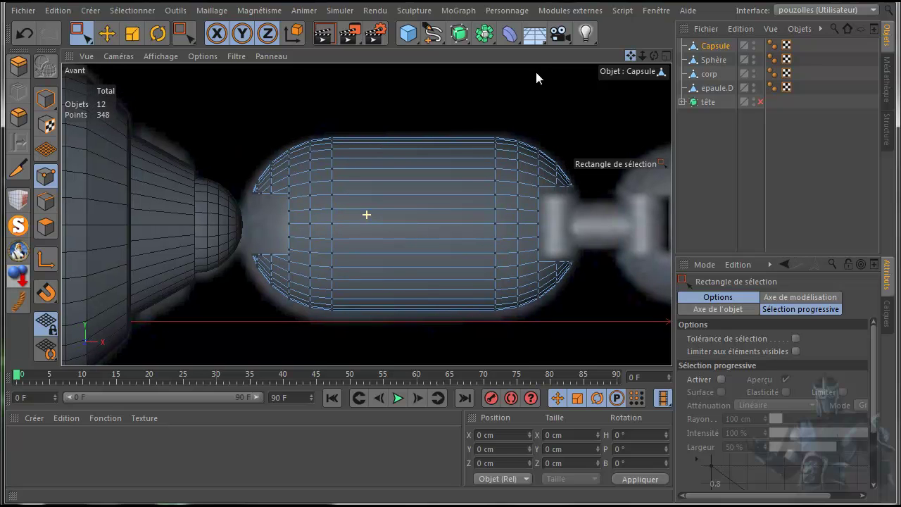
drag(536, 73, 536, 74)
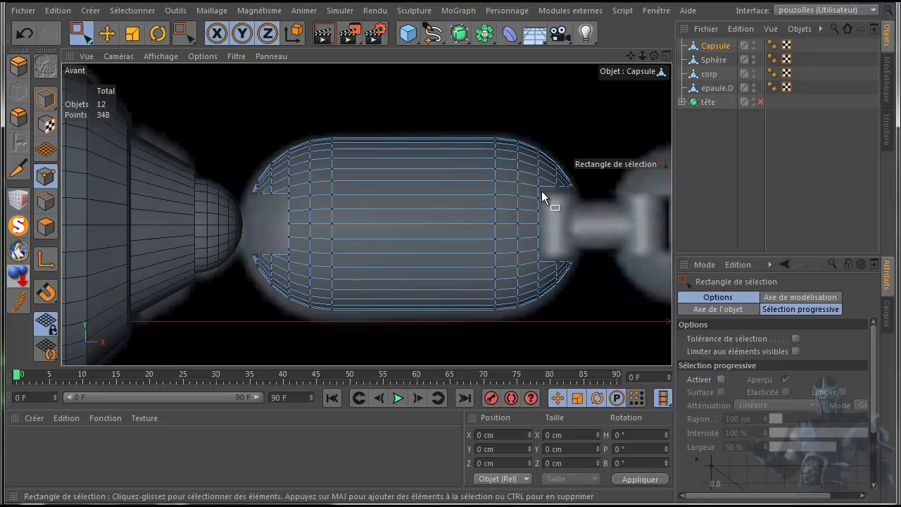
click(19, 169)
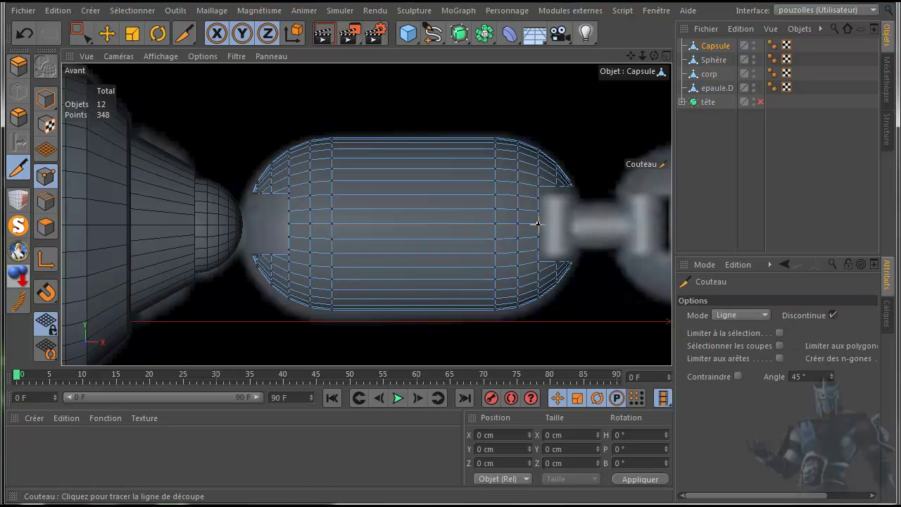
scroll(535, 224, up, 5)
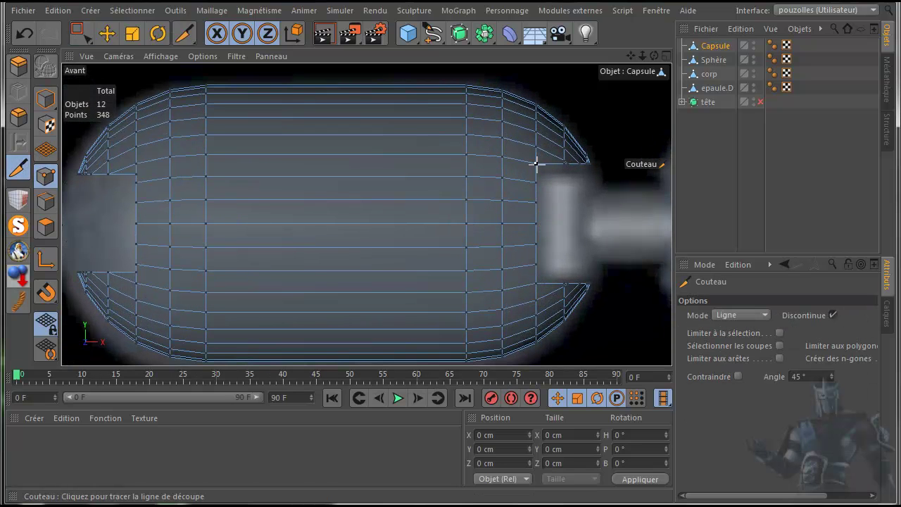
drag(537, 164, 502, 164)
drag(532, 283, 491, 280)
drag(542, 266, 482, 273)
click(79, 32)
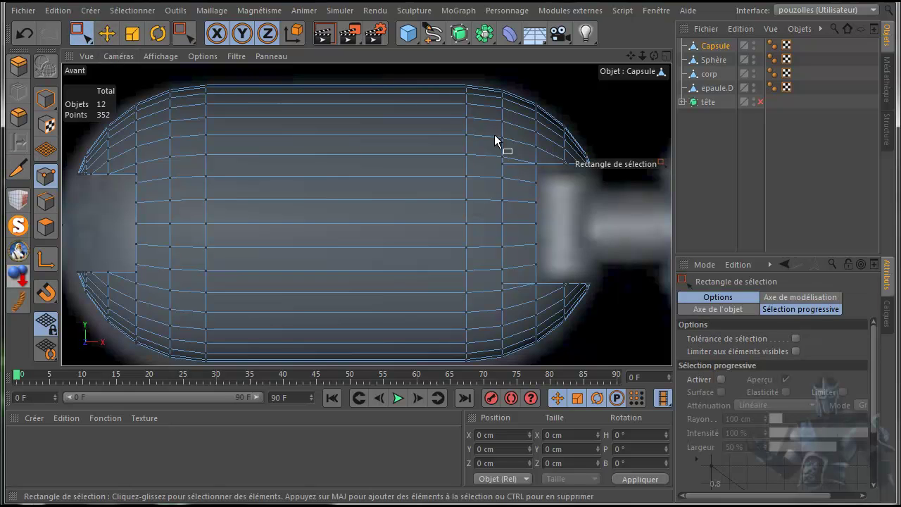
drag(549, 180, 523, 277)
key(Delete)
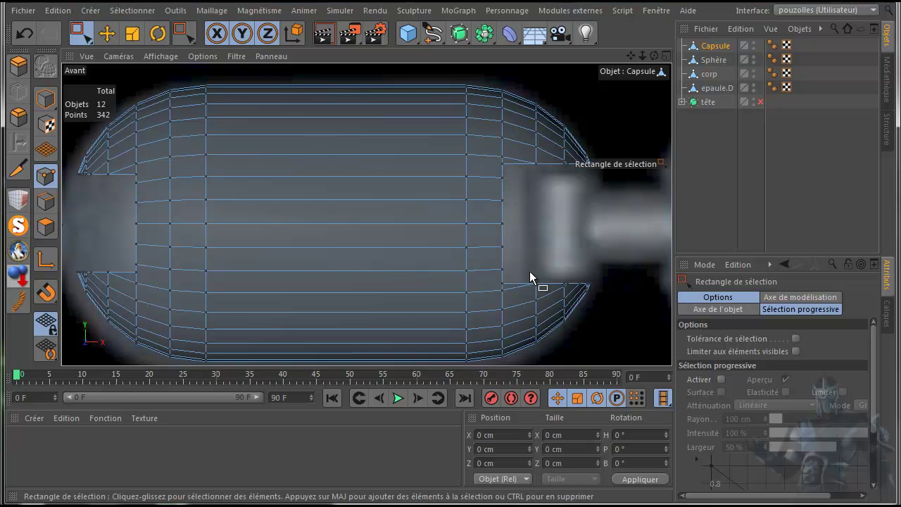
Undo the point deletion and the extended cuts at the capsule's outer end.
alt+right_drag(533, 257, 461, 269)
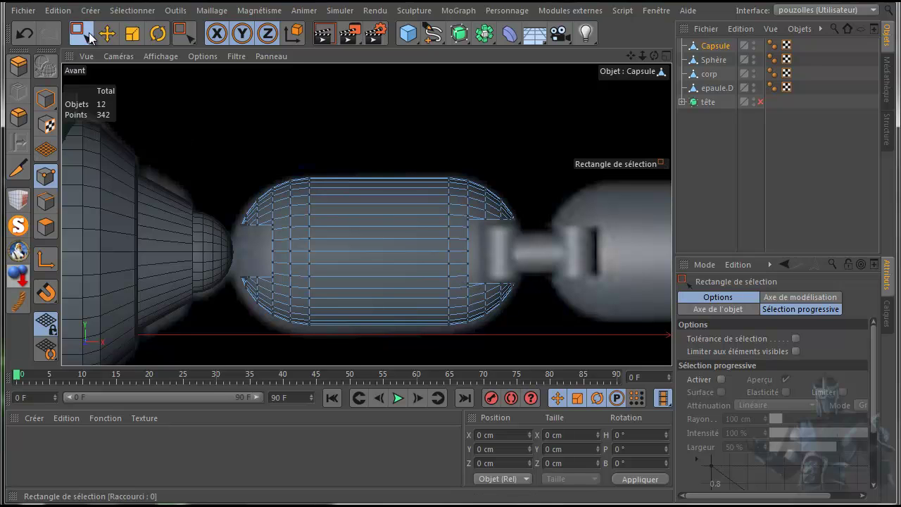
click(22, 35)
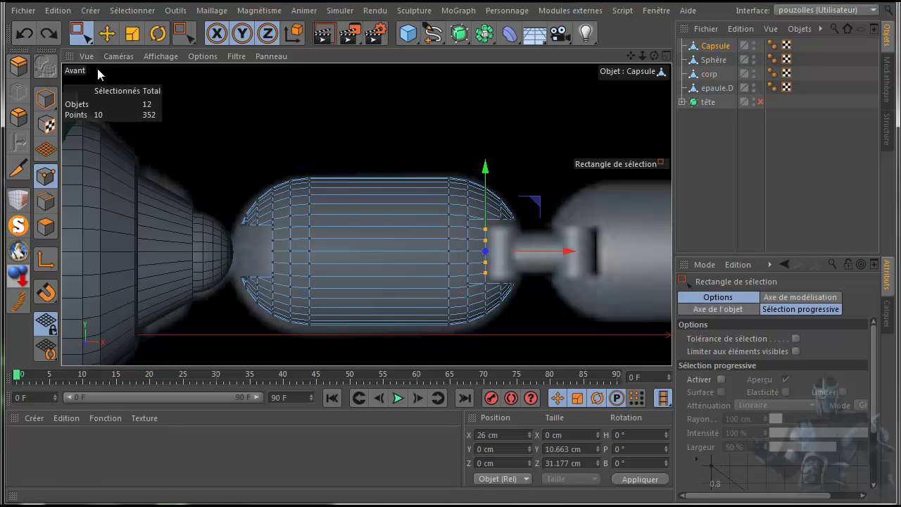
click(26, 32)
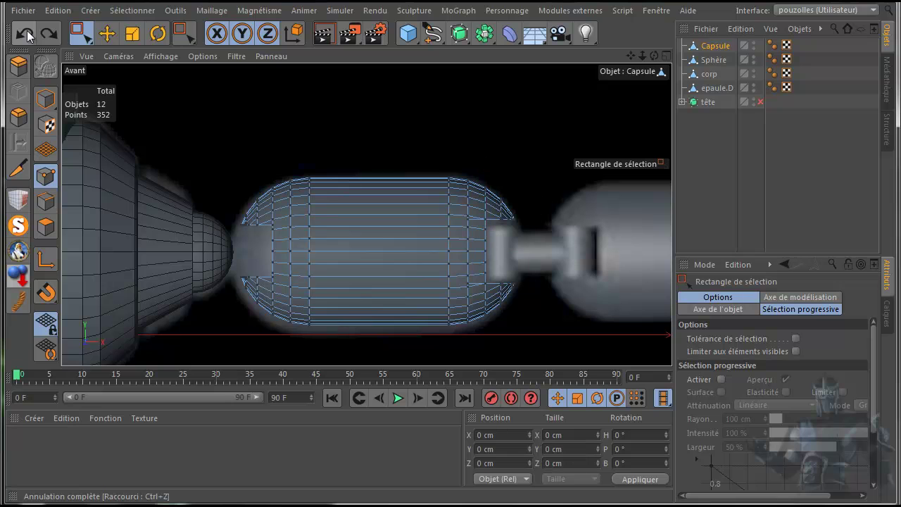
click(27, 30)
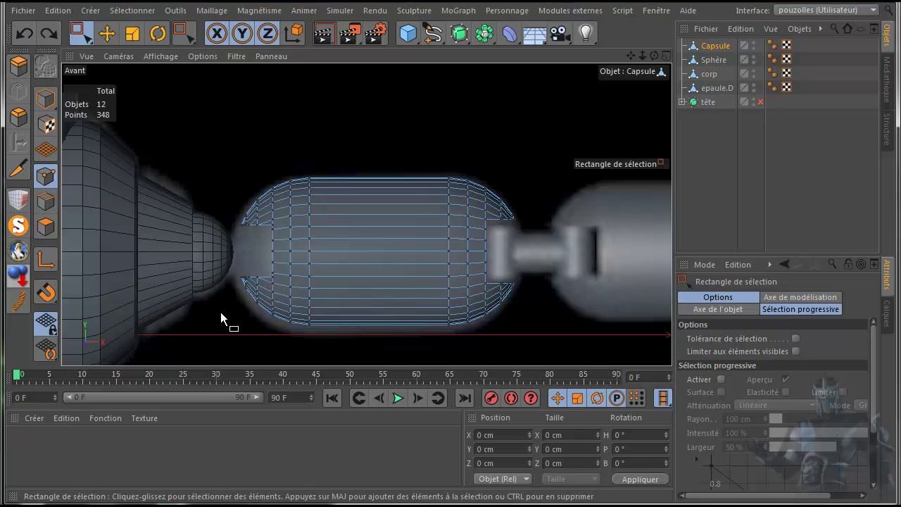
Add a cylinder as a child of the capsule and reset its position to the capsule's centre.
scroll(359, 251, up, 2)
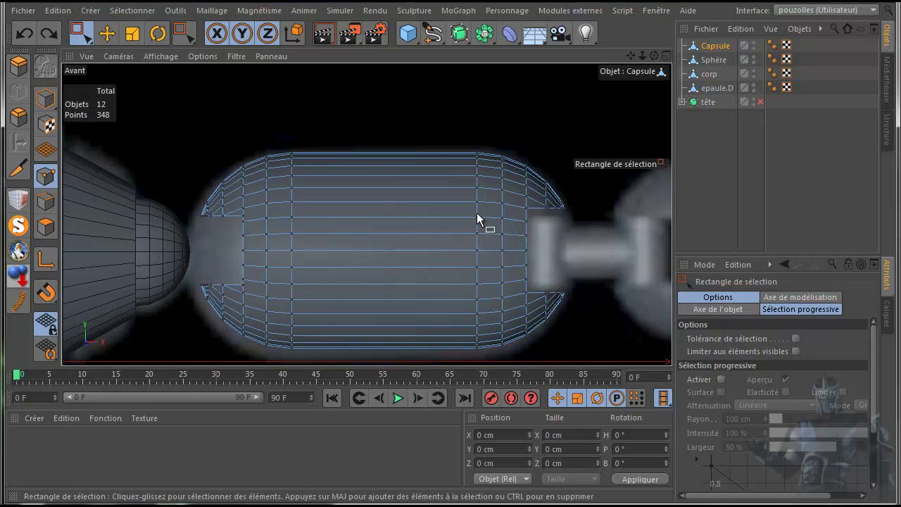
click(107, 33)
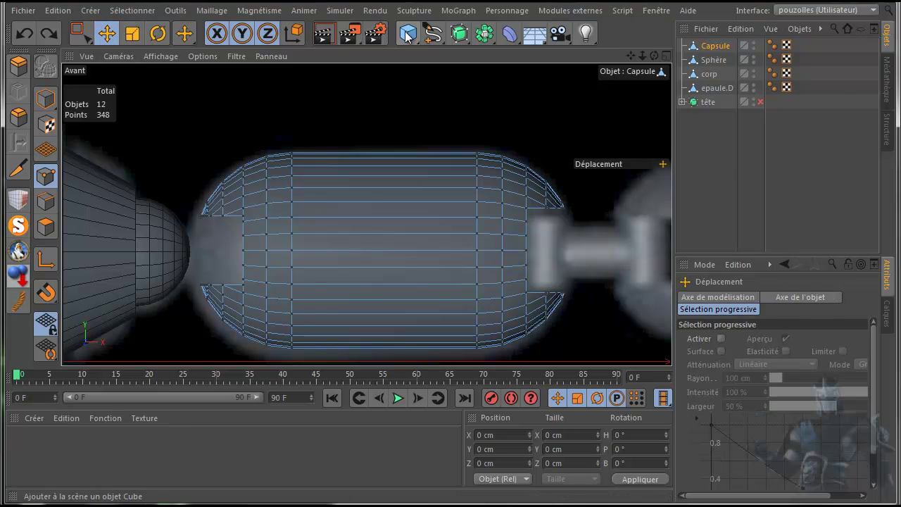
drag(409, 33, 427, 41)
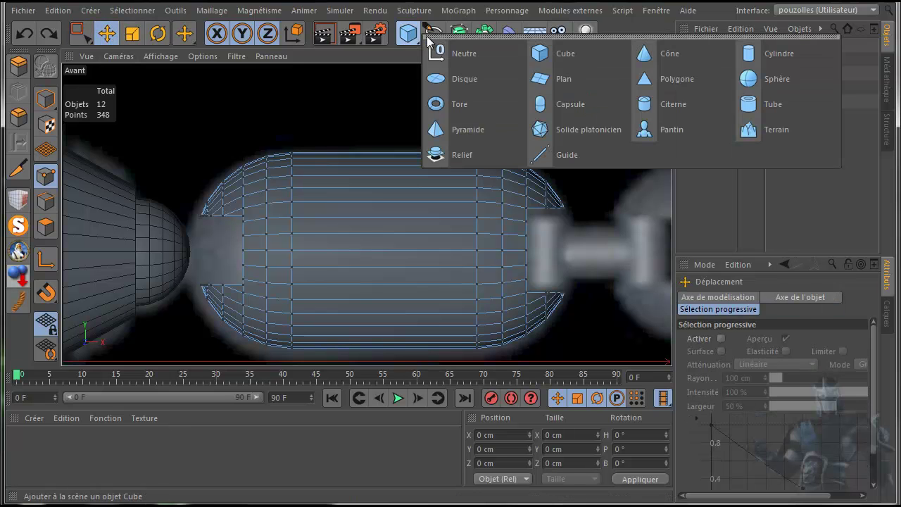
click(757, 50)
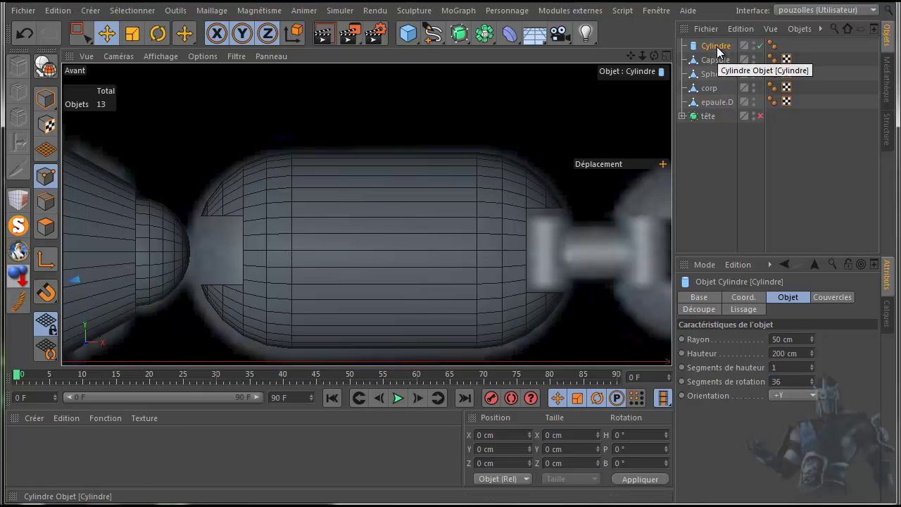
mouse_move(717, 49)
mouse_down()
mouse_move(718, 79)
mouse_move(712, 60)
mouse_up()
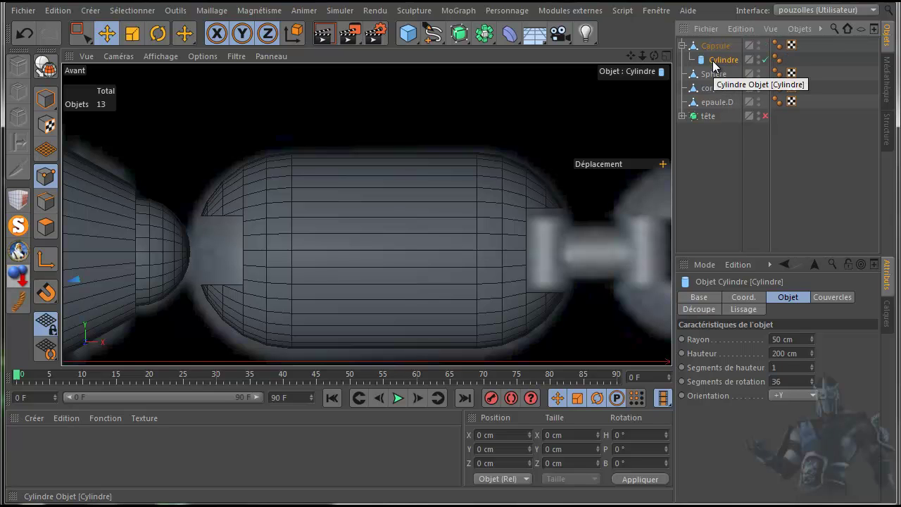
click(18, 251)
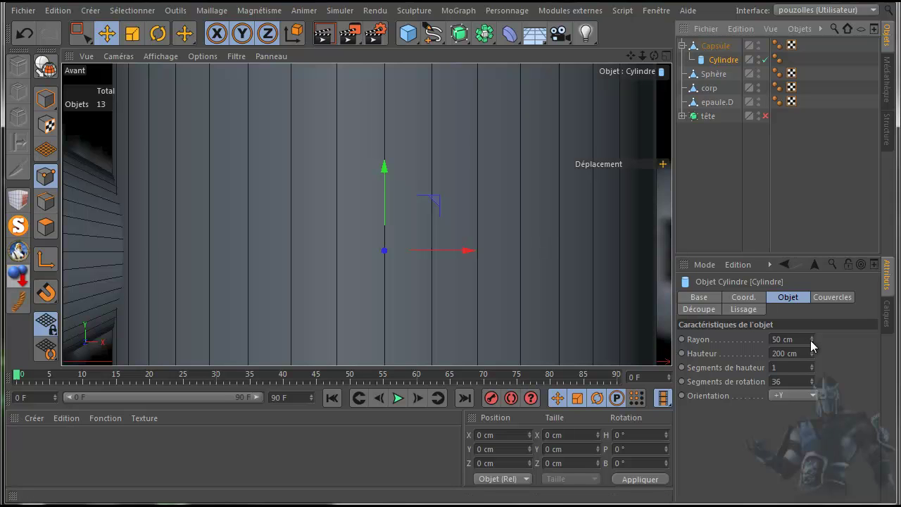
Reduce the cylinder to a 6 cm radius and 31 cm height, and move it along X to the capsule's shoulder-side opening.
drag(812, 340, 811, 342)
mouse_move(812, 343)
mouse_down()
mouse_move(798, 374)
mouse_move(812, 353)
mouse_up()
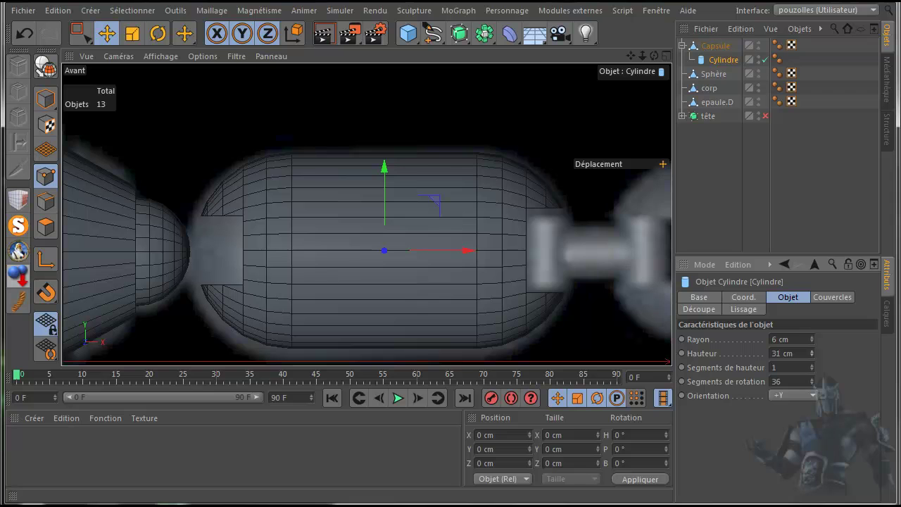
drag(467, 250, 296, 254)
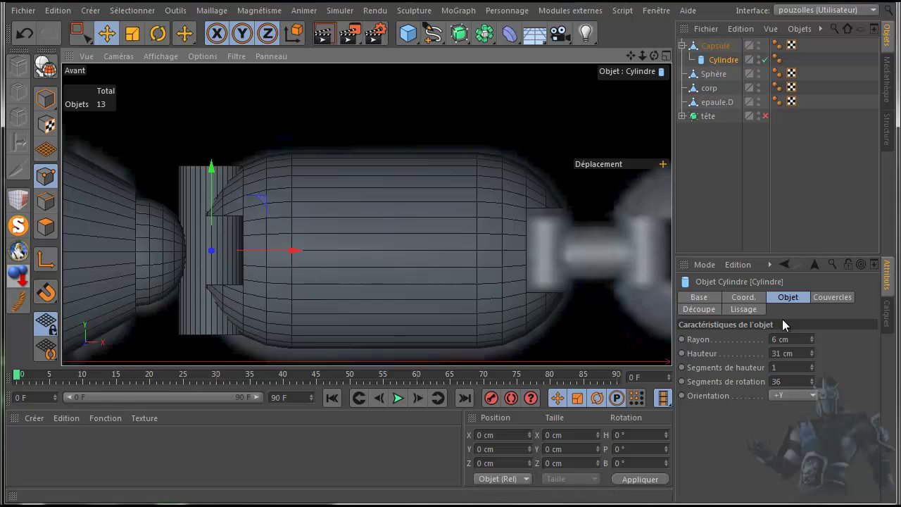
Set the cylinder's radius to 4 cm and its height to 13 cm to match the height of the opening.
click(812, 342)
click(811, 341)
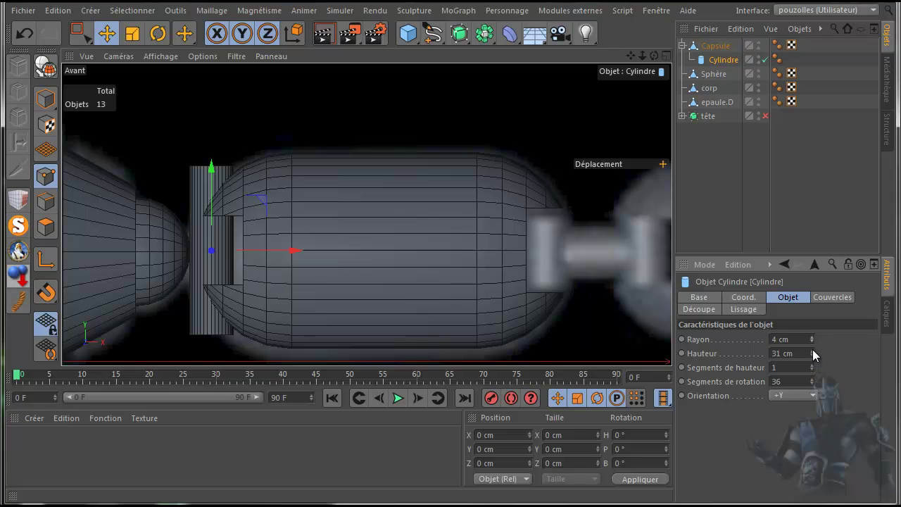
click(812, 356)
click(812, 355)
click(812, 355)
click(812, 355)
click(811, 356)
click(812, 355)
click(812, 356)
click(812, 355)
click(812, 355)
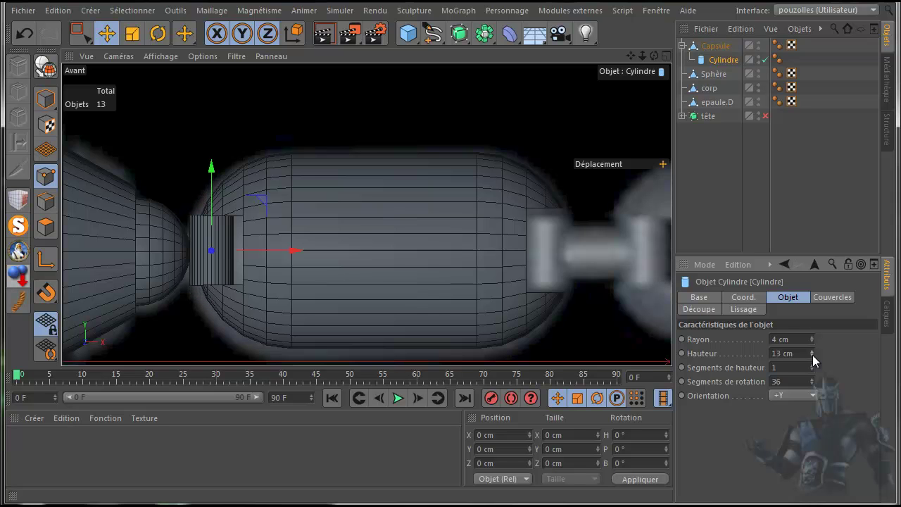
Shift the cylinder slightly deeper into the opening and set its radius to 3 cm, checking the fit in perspective.
drag(294, 251, 305, 254)
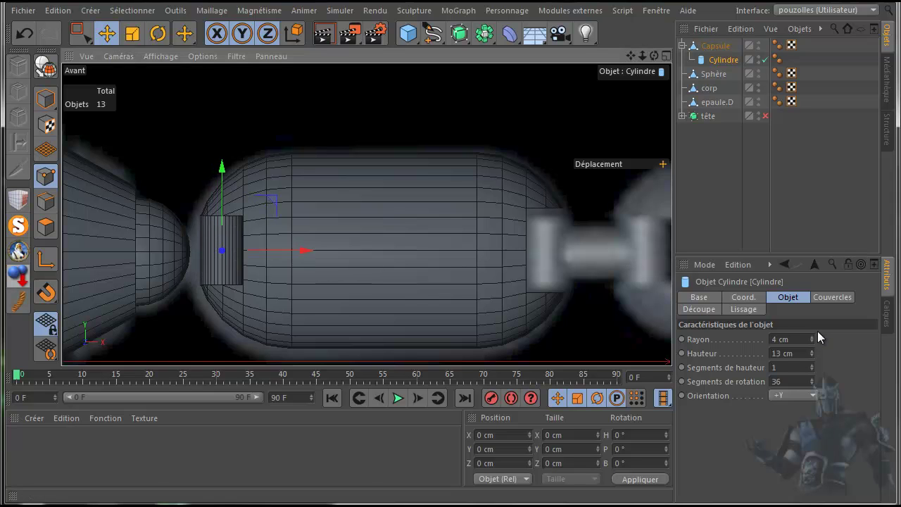
click(812, 341)
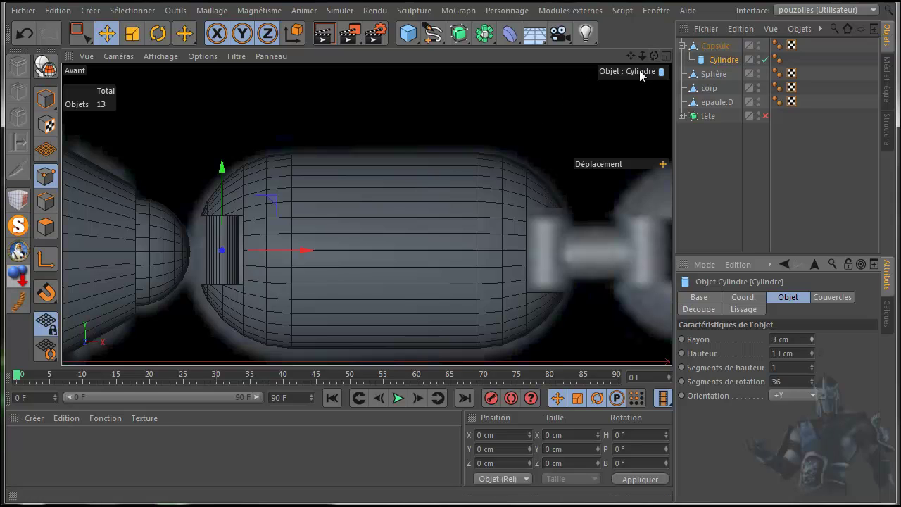
middle_click(210, 134)
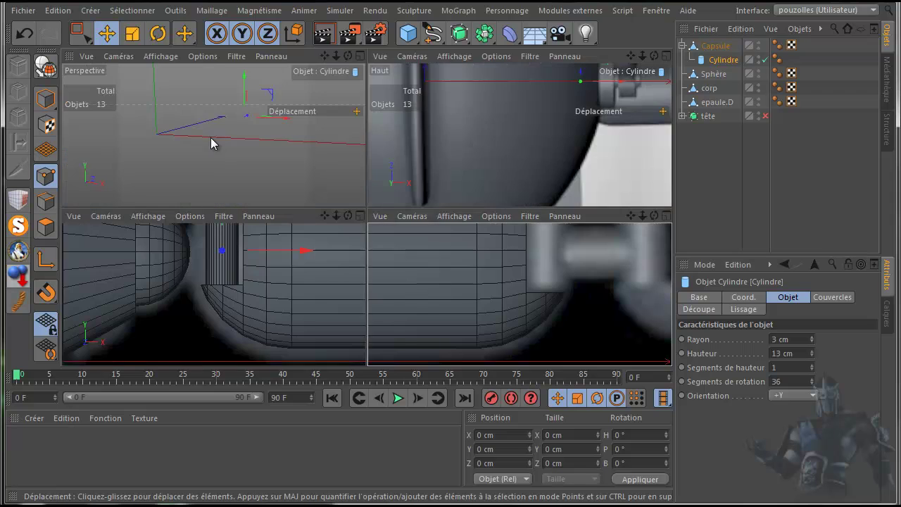
middle_click(231, 158)
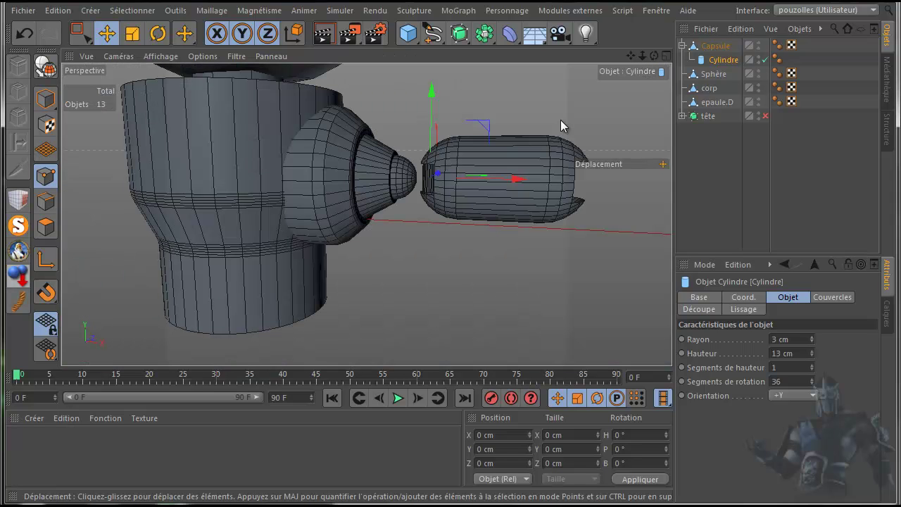
drag(654, 55, 569, 137)
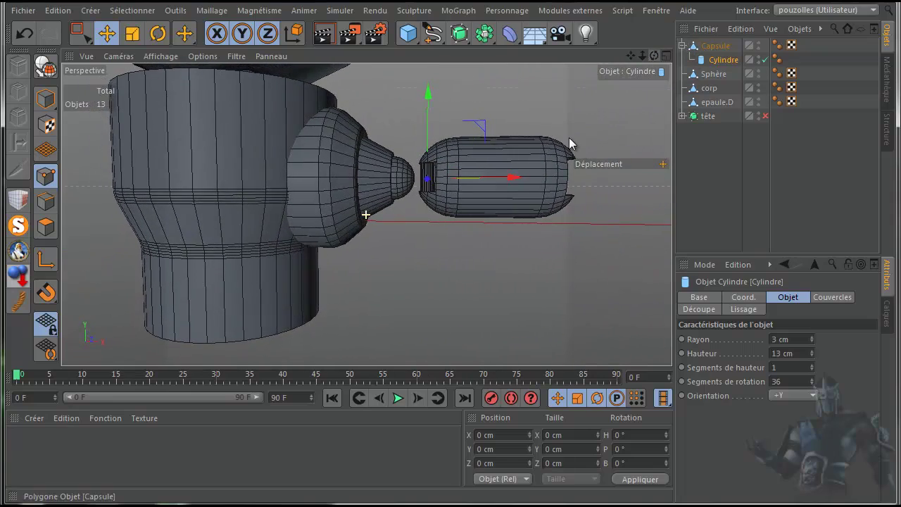
middle_click(427, 299)
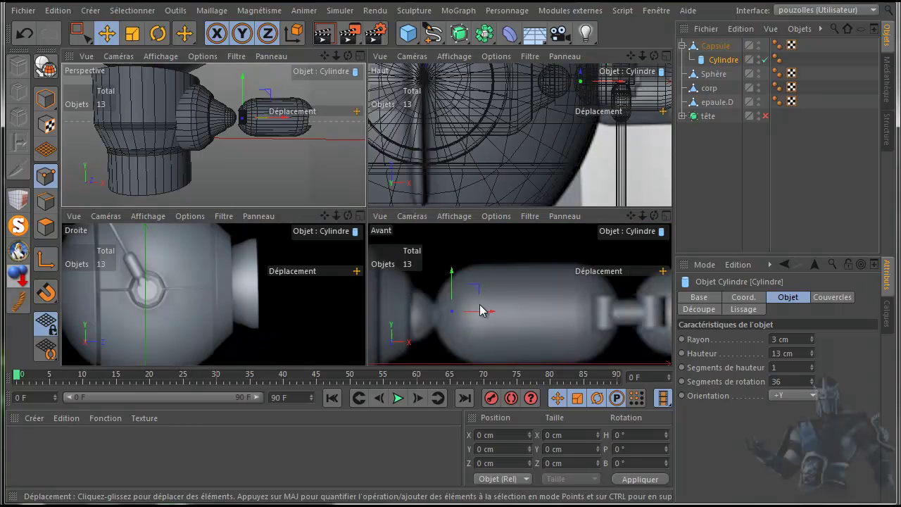
middle_click(490, 306)
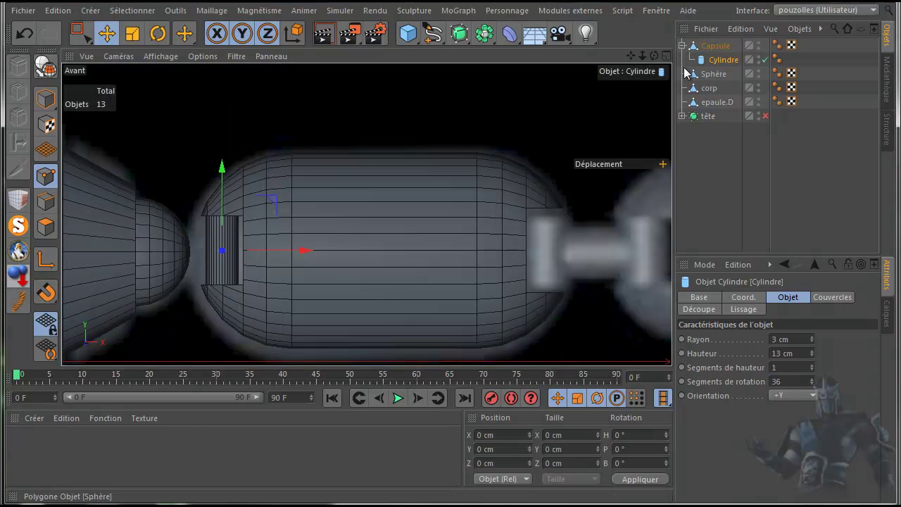
Cut the capsule with the Knife along the upper and lower edges of both end openings, extending them inward.
click(716, 46)
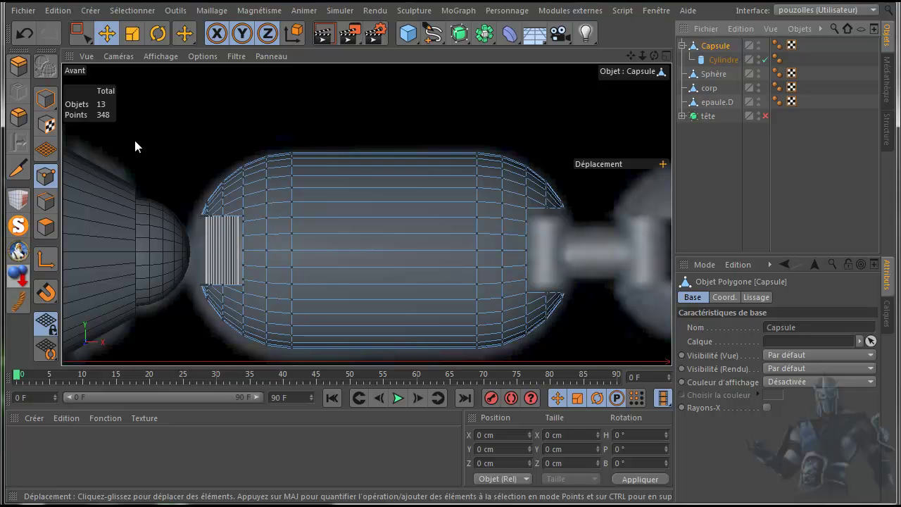
click(19, 167)
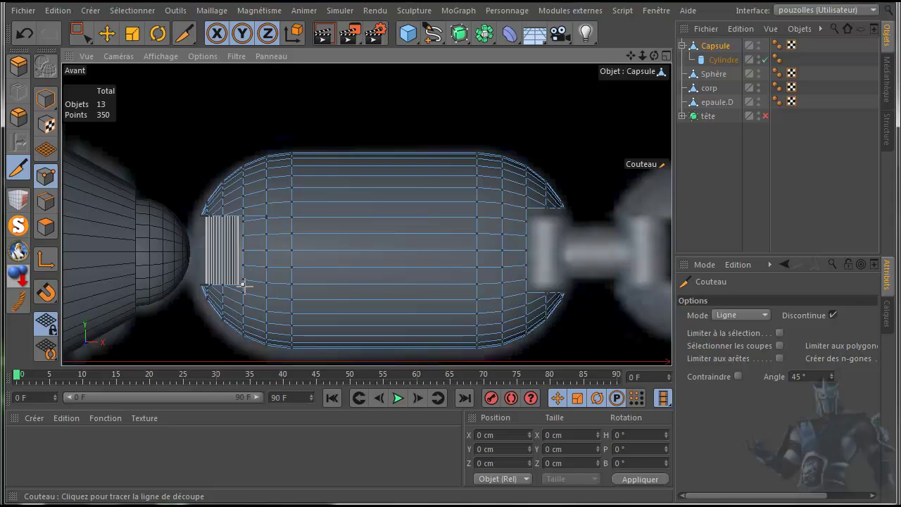
drag(291, 284, 478, 284)
mouse_move(348, 283)
mouse_down()
mouse_move(526, 205)
mouse_move(373, 203)
mouse_move(323, 131)
mouse_up()
click(23, 34)
drag(526, 209, 488, 212)
drag(527, 292, 491, 294)
Delete the column of points at the inner edge of each end opening to deepen both slots.
click(83, 35)
key(0)
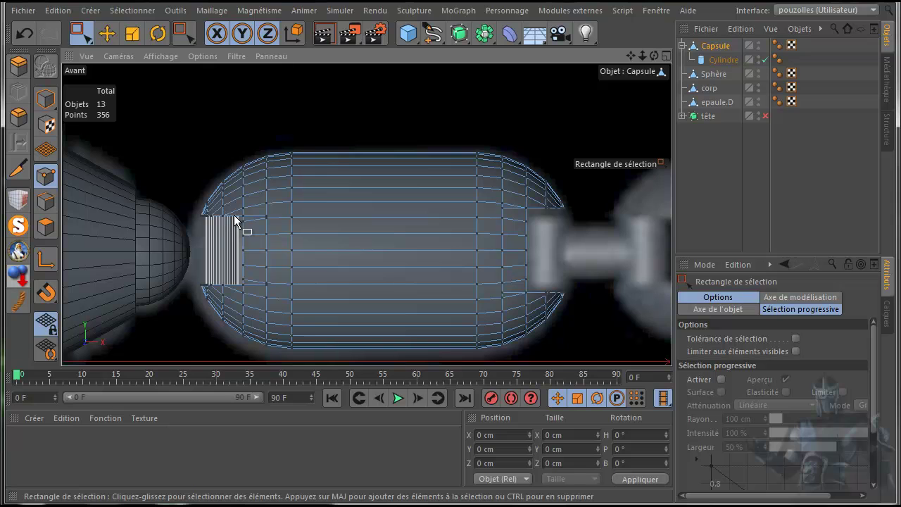
drag(240, 218, 255, 289)
key(Delete)
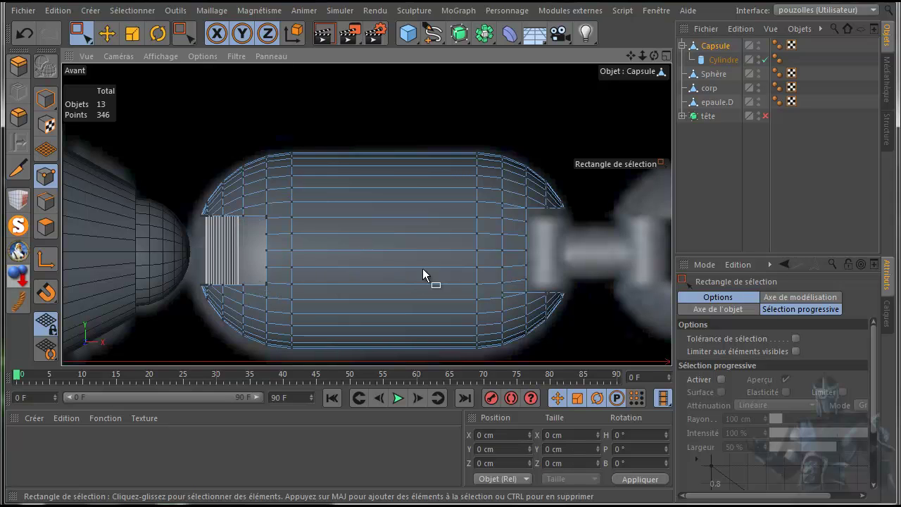
drag(532, 215, 523, 290)
key(Delete)
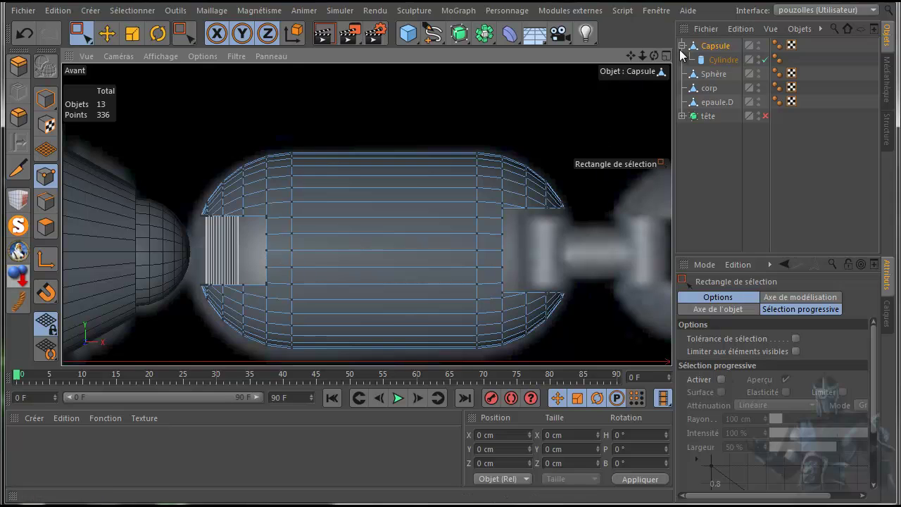
Set the cylinder's radius to 5 cm and shift it along X deeper into the shoulder-side slot, checking the fit from above and in perspective.
click(718, 61)
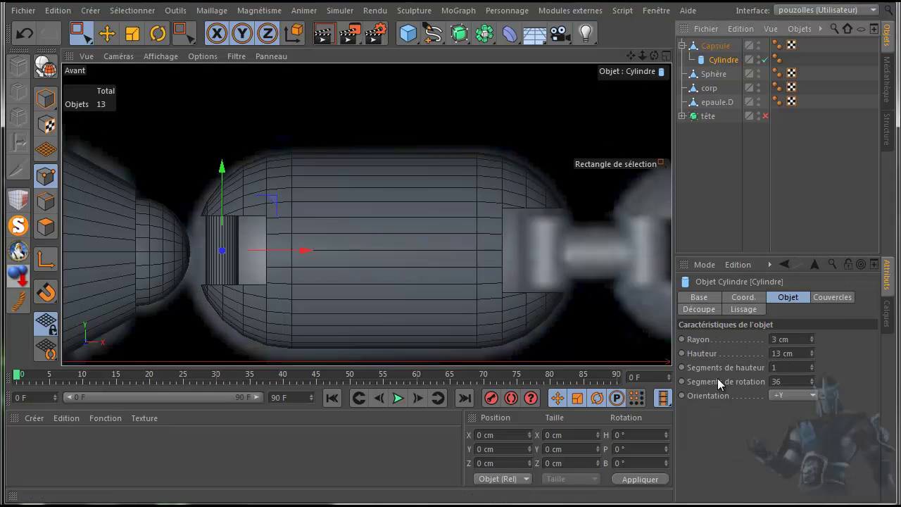
click(811, 337)
click(812, 337)
drag(305, 252, 317, 254)
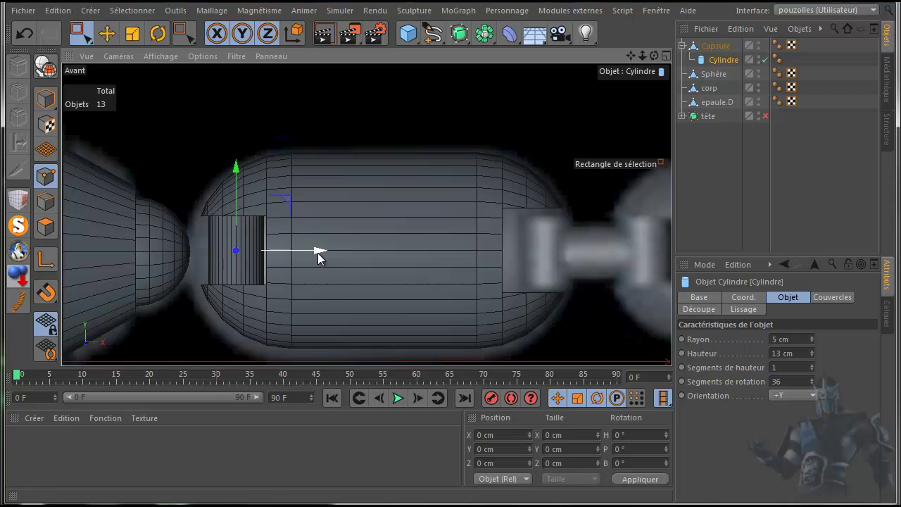
middle_click(185, 321)
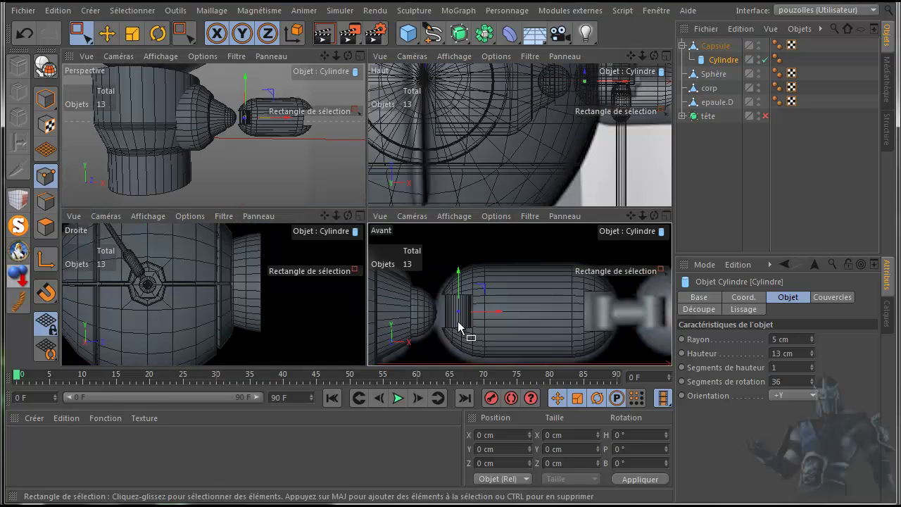
middle_click(541, 187)
drag(631, 59, 545, 181)
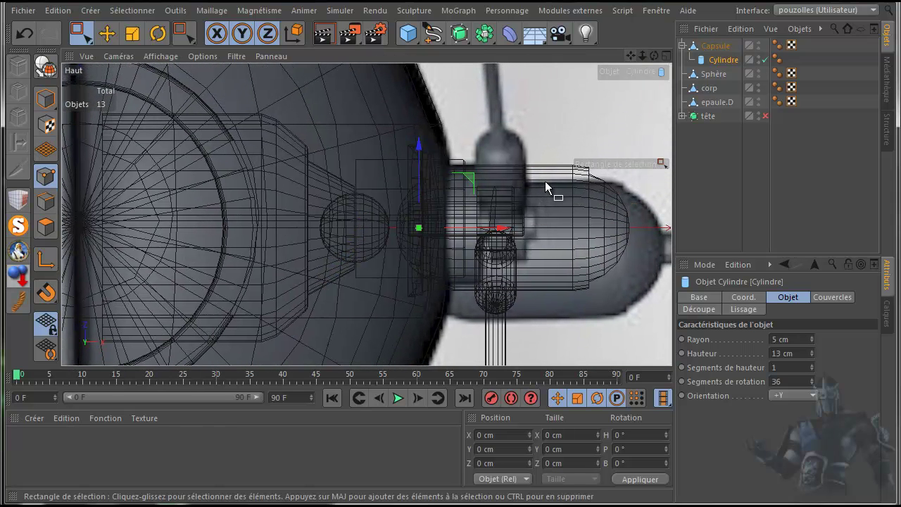
middle_click(442, 318)
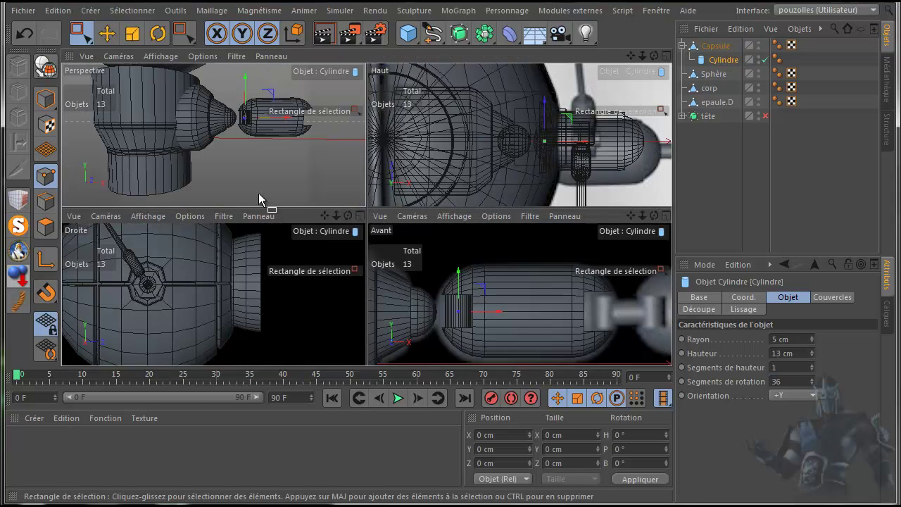
middle_click(258, 193)
scroll(435, 213, up, 4)
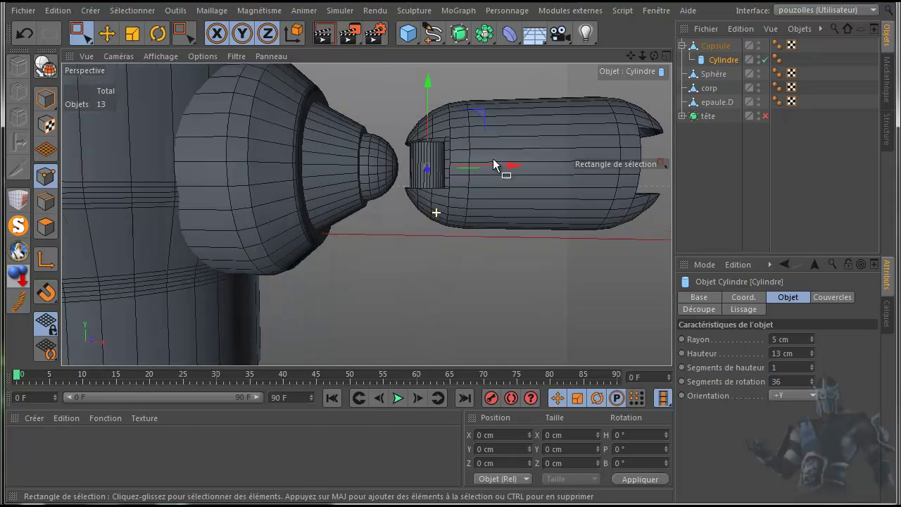
drag(654, 56, 716, 64)
Hide the cylinder and bridge the capsule's facing front and back edges at the top and bottom of the shoulder-side slot.
click(708, 46)
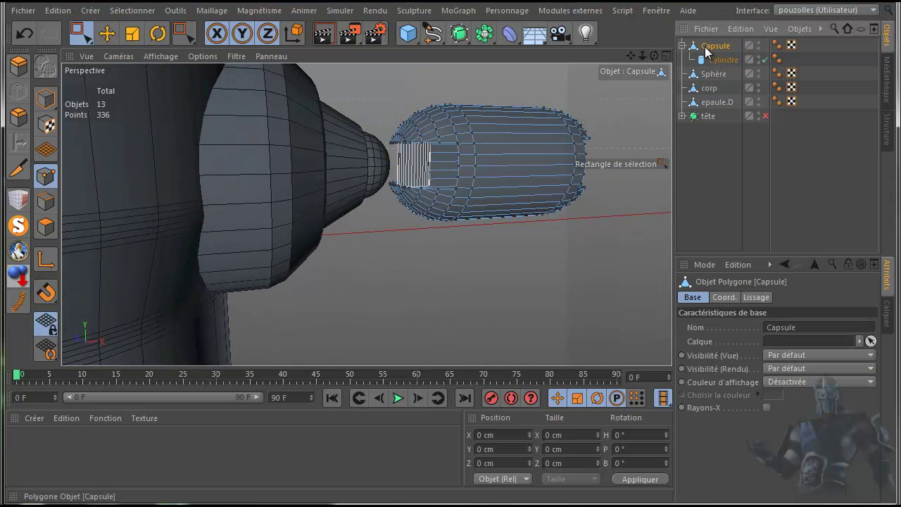
click(107, 33)
click(46, 201)
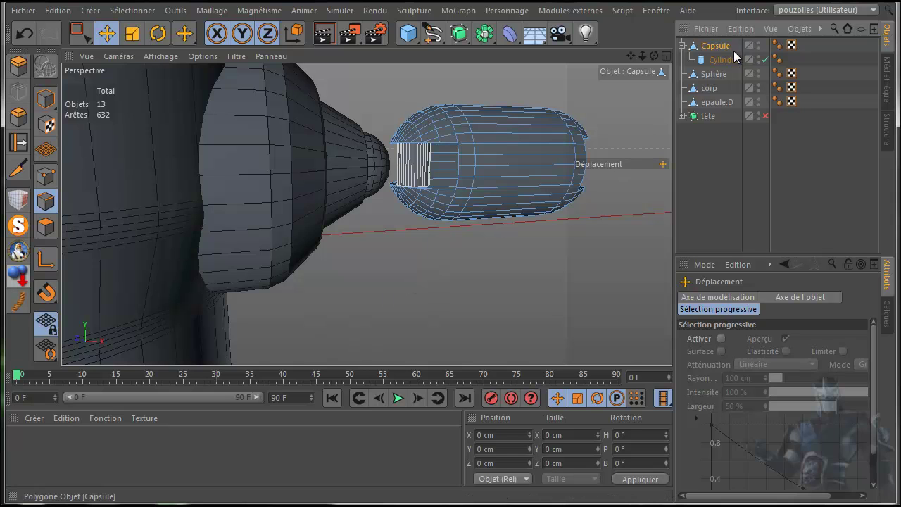
click(766, 59)
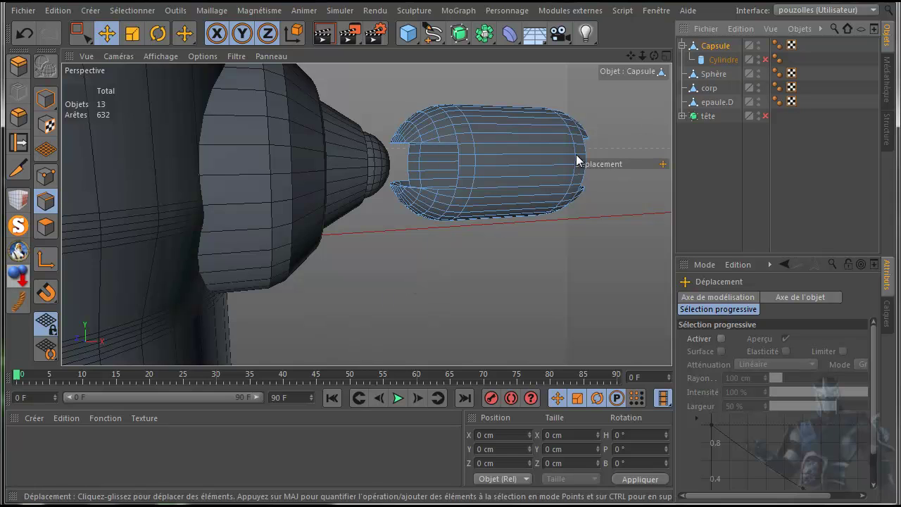
scroll(441, 206, up, 4)
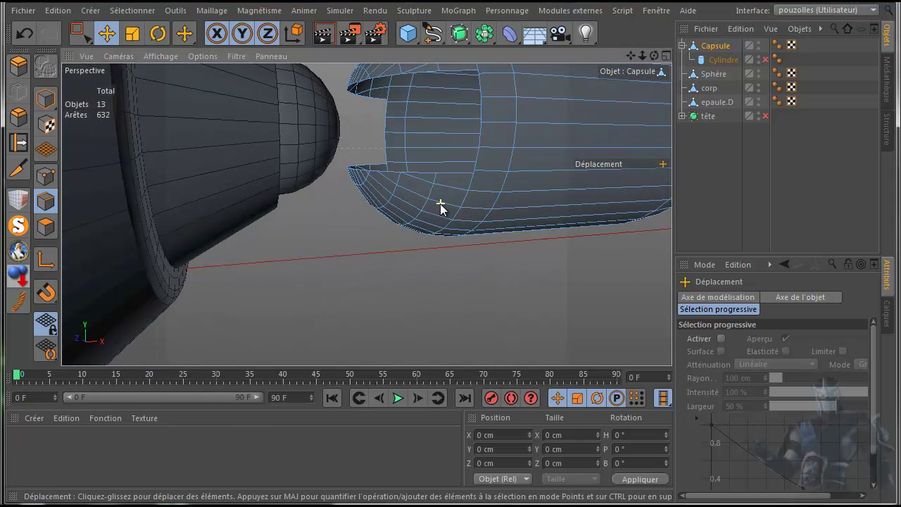
right_click(311, 224)
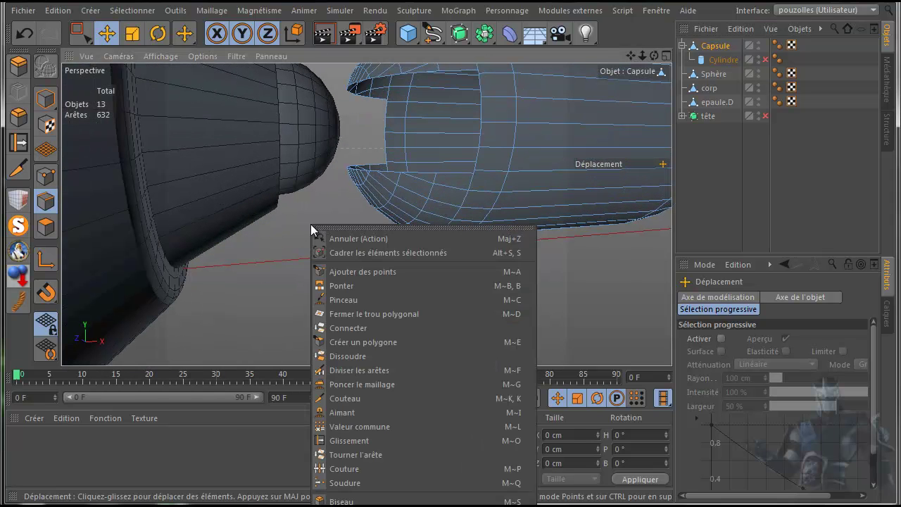
click(341, 285)
drag(394, 199, 476, 159)
drag(386, 108, 482, 91)
Bridge the facing edges at the top and bottom of the elbow-side slot, and close its upper and lower polygon holes.
alt+drag(582, 206, 548, 241)
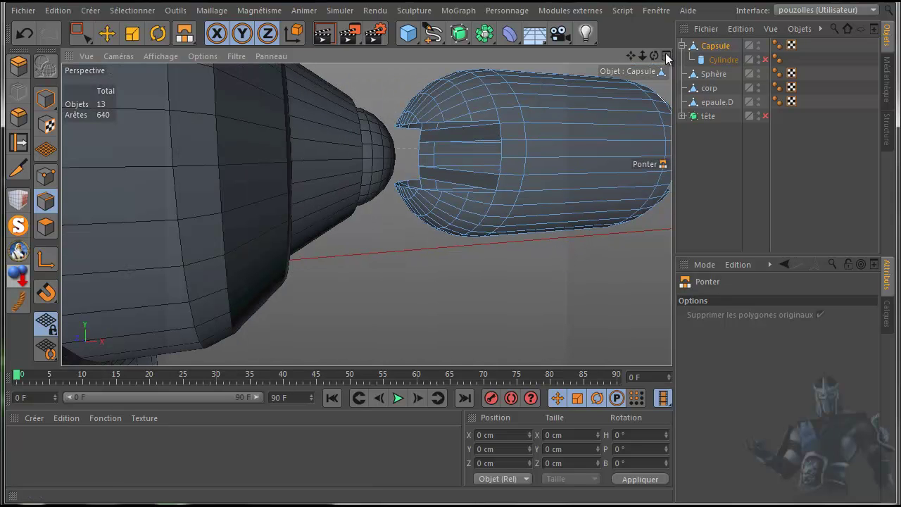
drag(634, 59, 458, 93)
drag(654, 55, 610, 46)
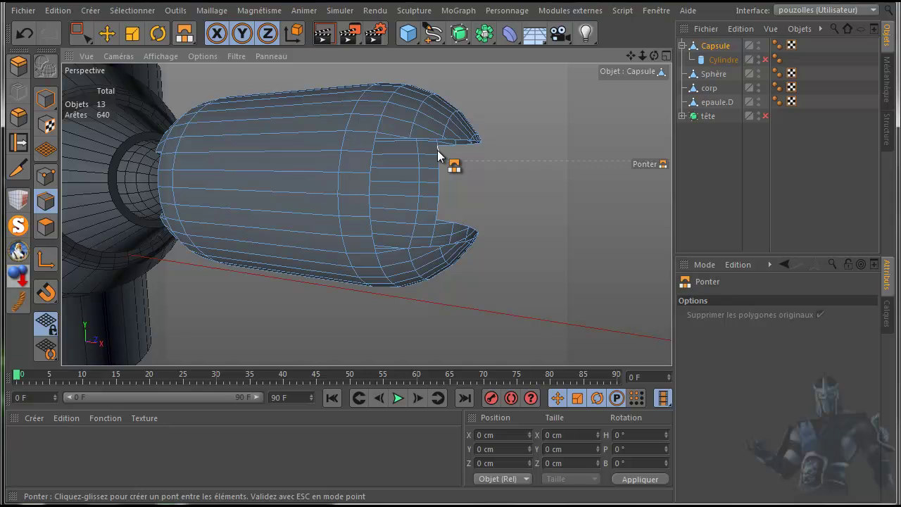
drag(651, 55, 553, 125)
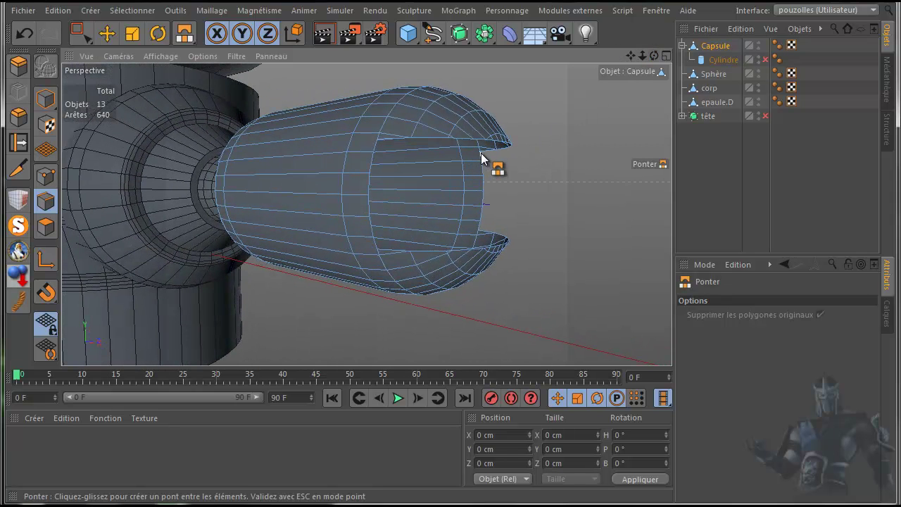
drag(479, 155, 371, 146)
drag(478, 231, 377, 248)
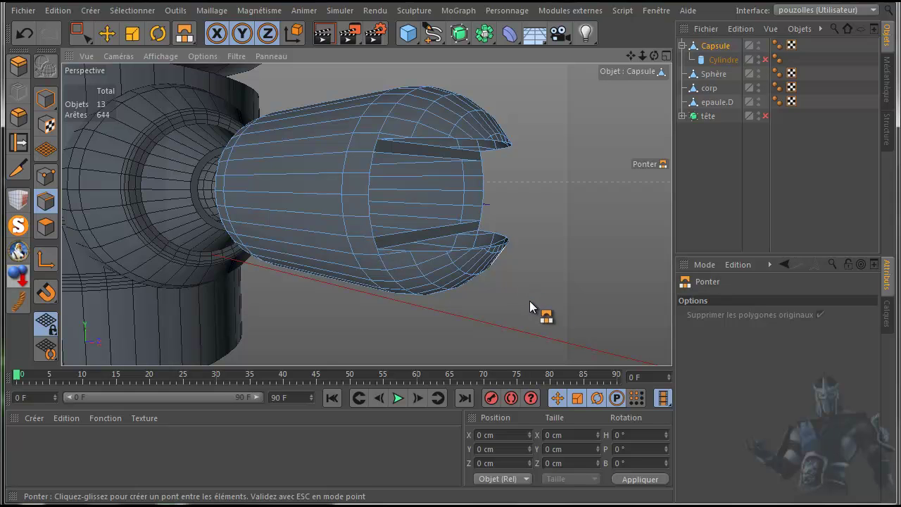
right_click(531, 158)
click(572, 246)
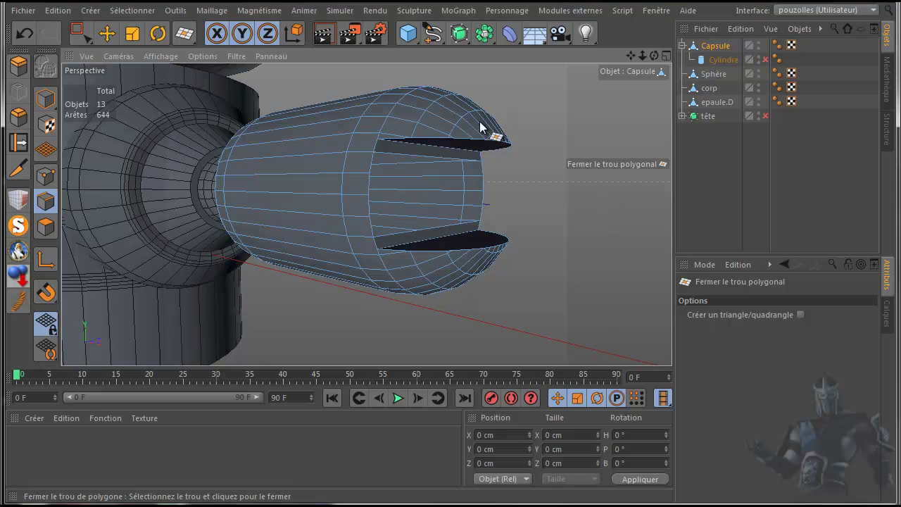
Delete the two bridge polygons in the elbow-side slot and close the remaining hole with a single inner wall.
click(105, 35)
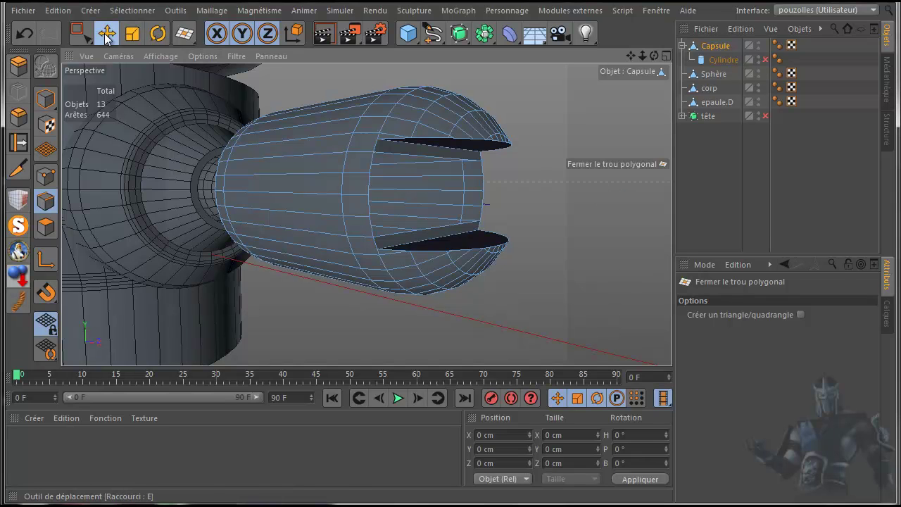
click(54, 226)
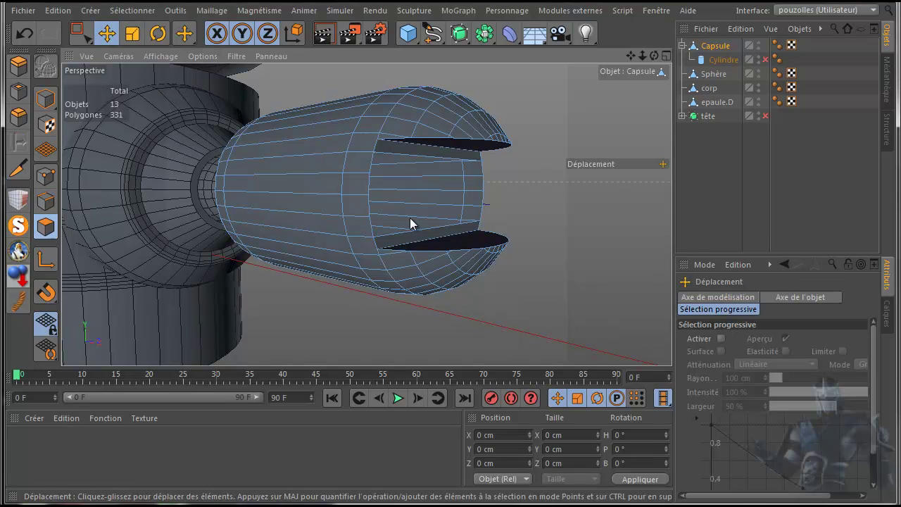
click(437, 157)
shift+click(447, 229)
key(Delete)
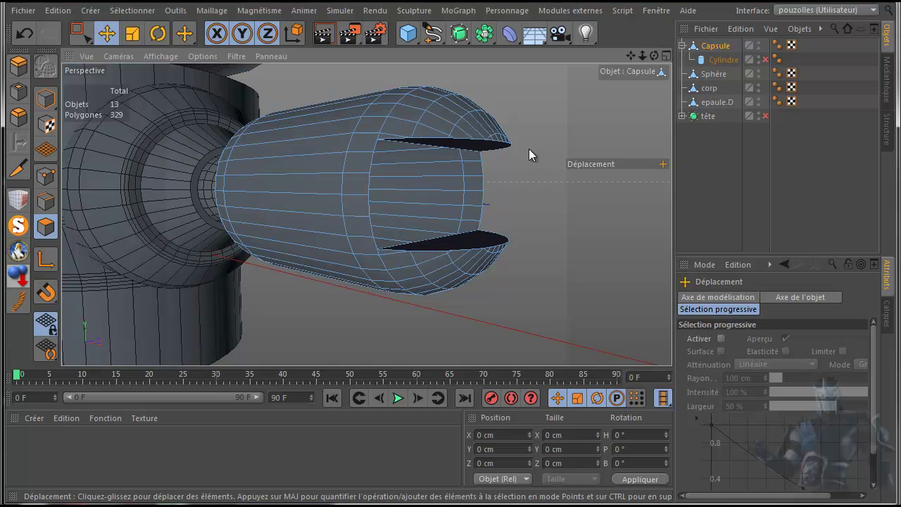
right_click(551, 90)
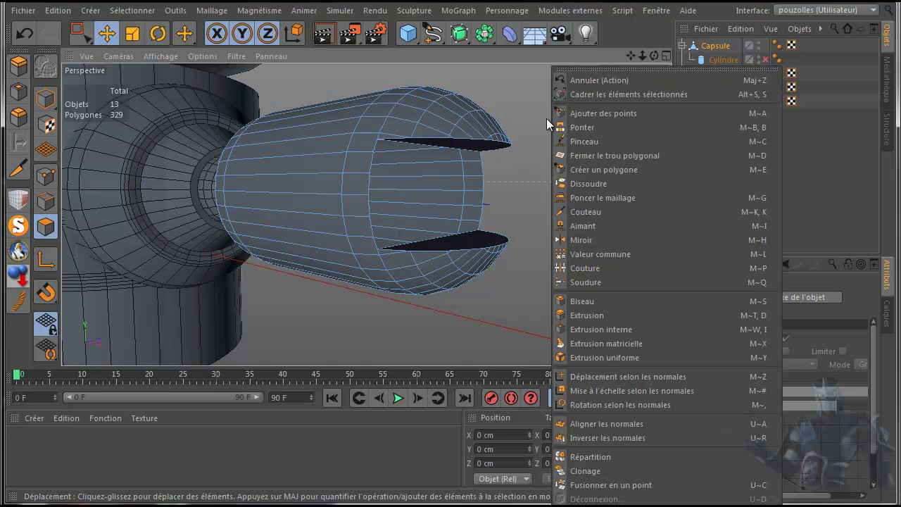
click(575, 153)
click(451, 156)
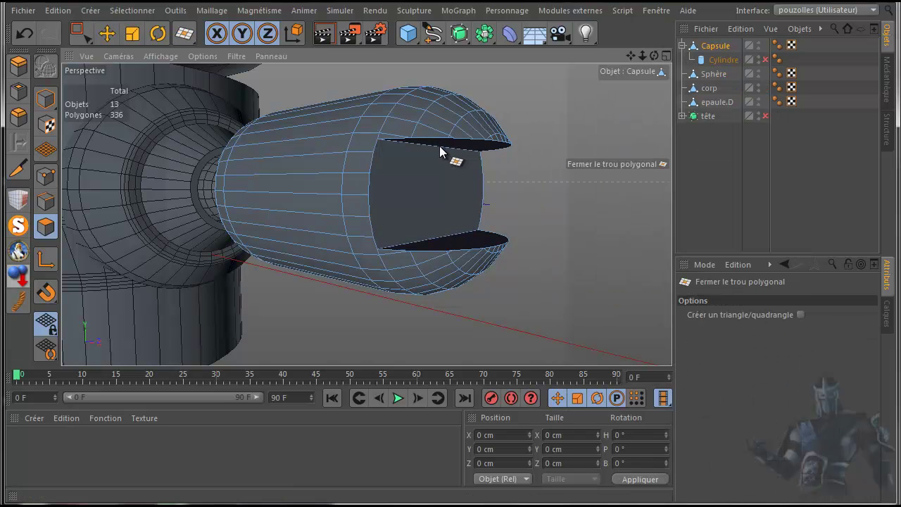
Close the upper and lower polygon holes of the shoulder-side slot.
drag(653, 56, 732, 63)
drag(634, 54, 847, 69)
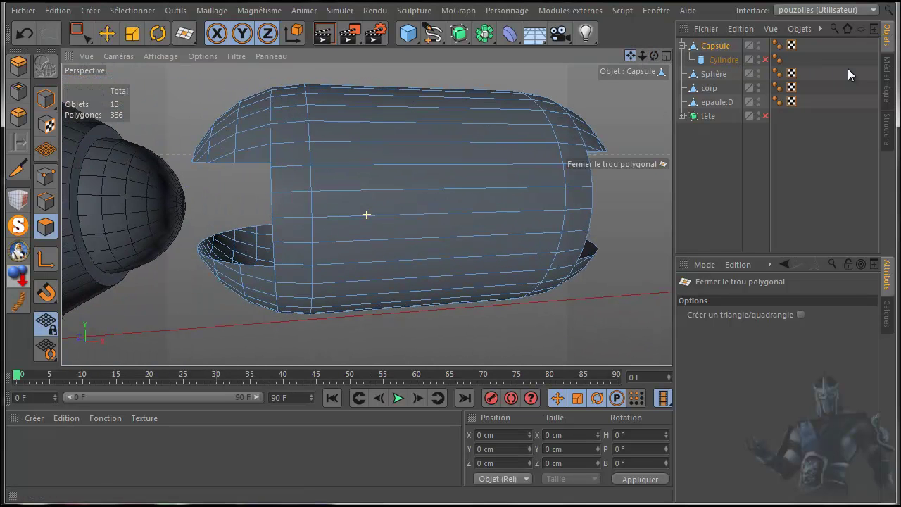
drag(658, 62, 599, 69)
click(199, 149)
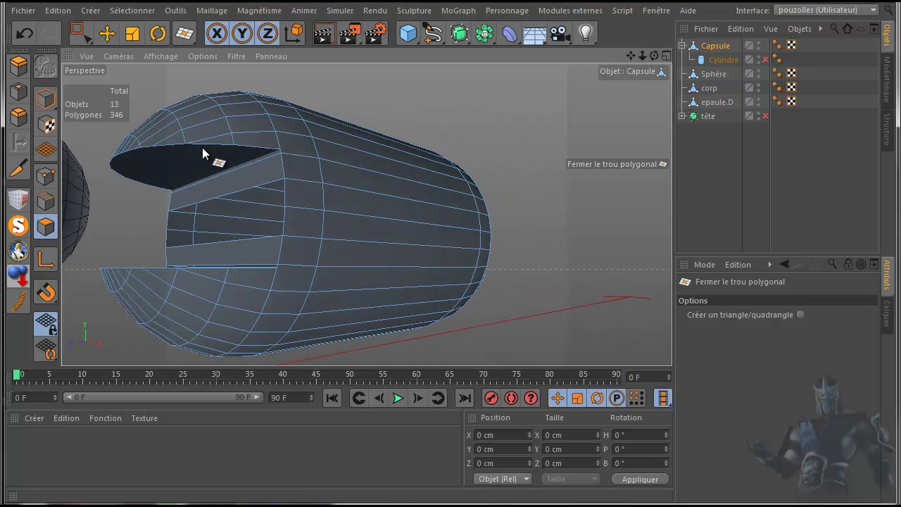
click(210, 270)
drag(654, 56, 660, 81)
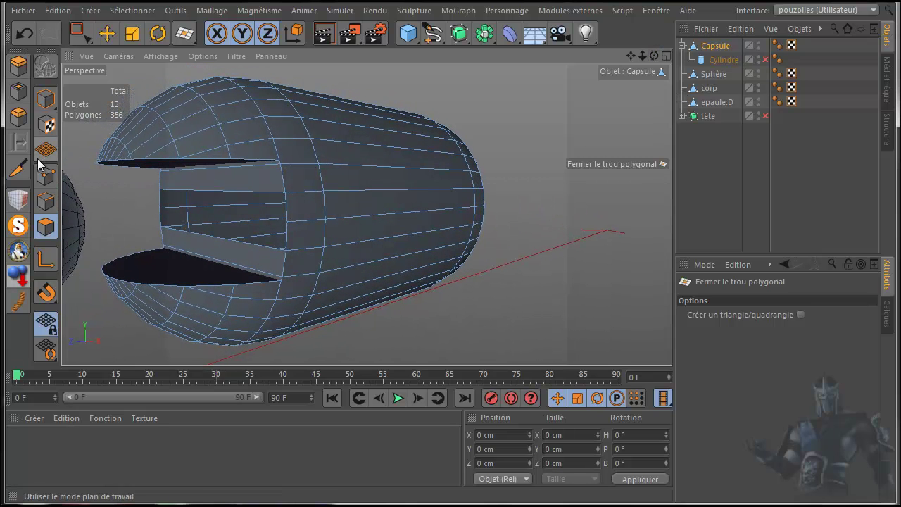
Delete the two bridge polygons in the shoulder-side slot and close the remaining hole with a single inner wall.
click(44, 224)
click(107, 33)
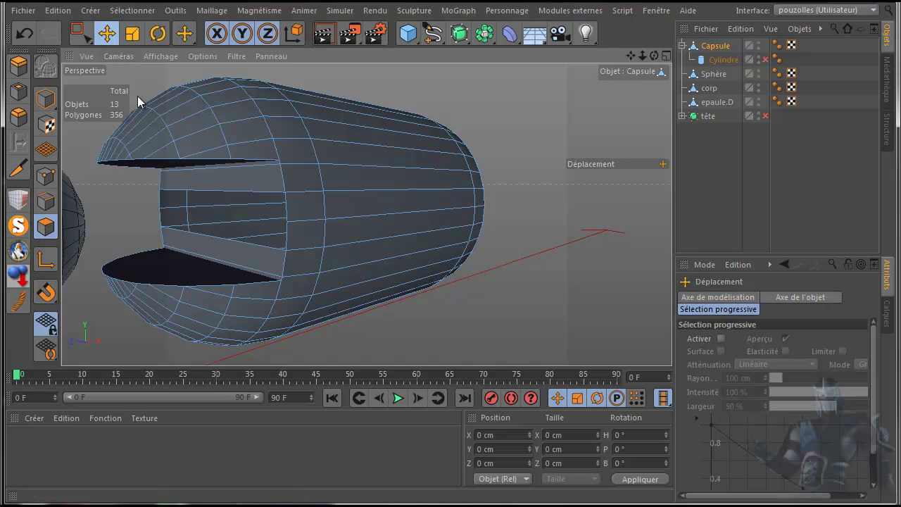
click(198, 247)
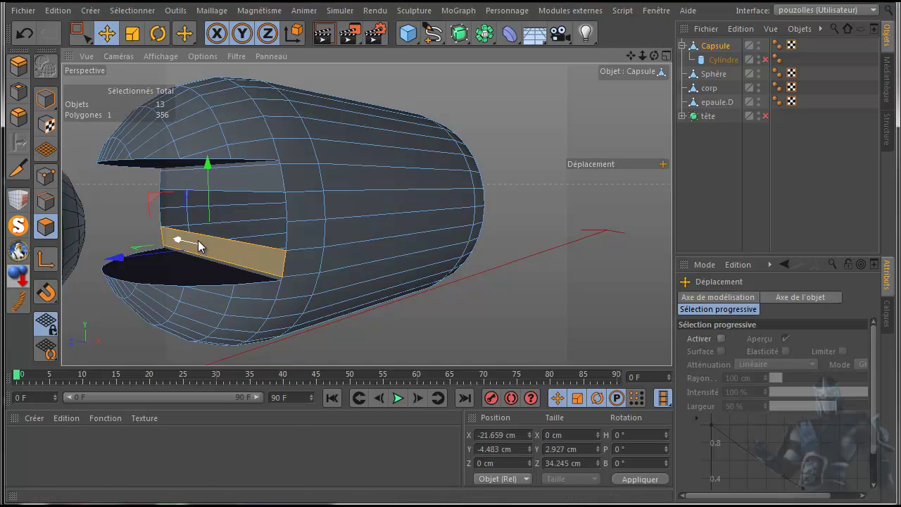
key(Delete)
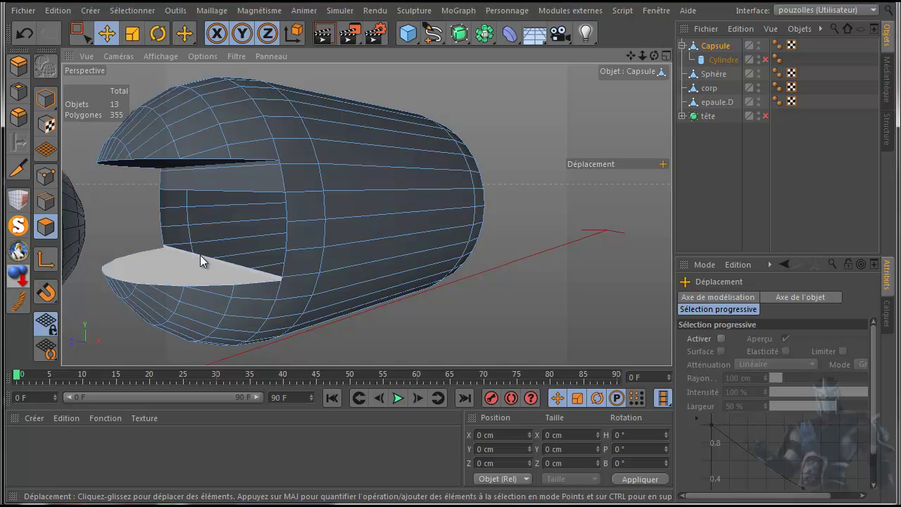
click(204, 178)
key(Delete)
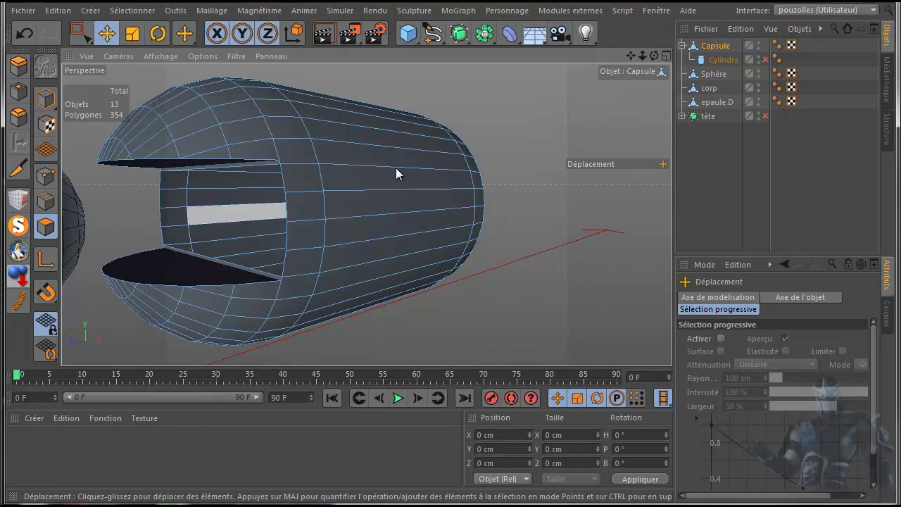
right_click(478, 112)
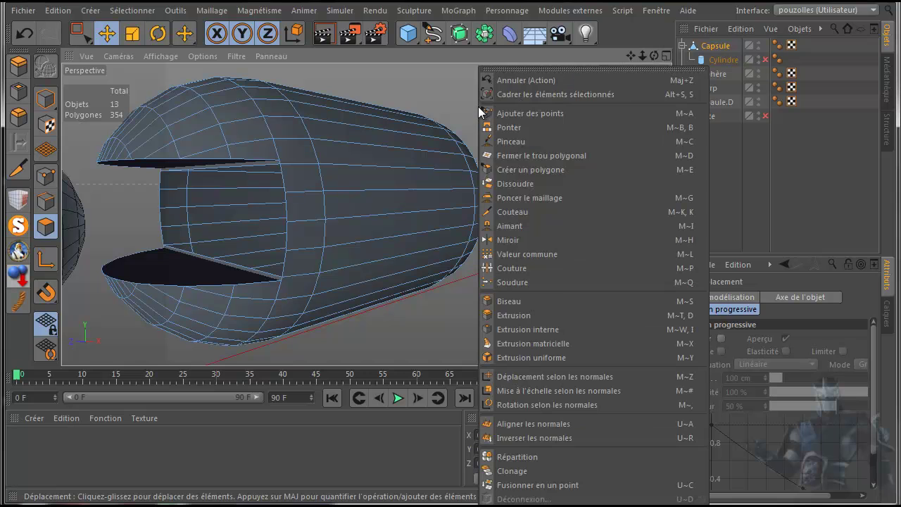
click(533, 152)
click(226, 176)
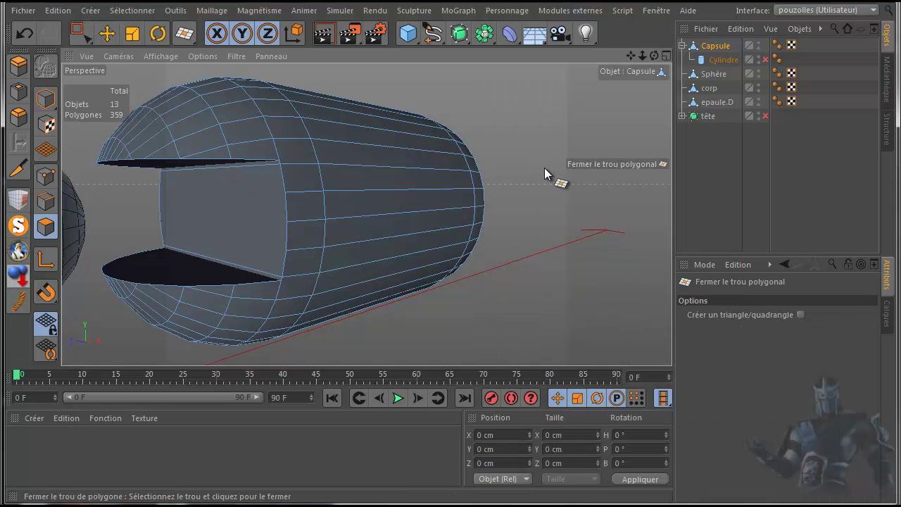
Re-enable the cylinder joint in the shoulder-side slot and reduce its rotation segments to 26, checking its smoothness with view renders.
scroll(553, 162, down, 3)
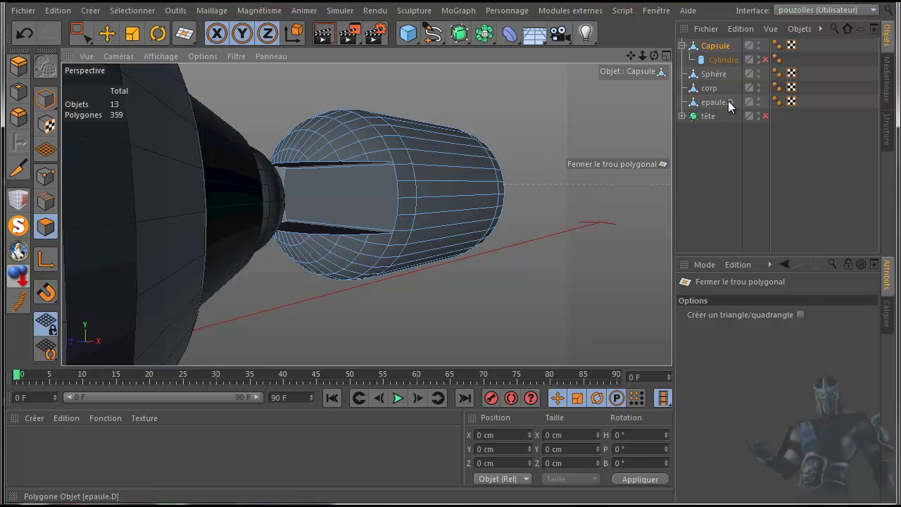
click(765, 59)
click(715, 61)
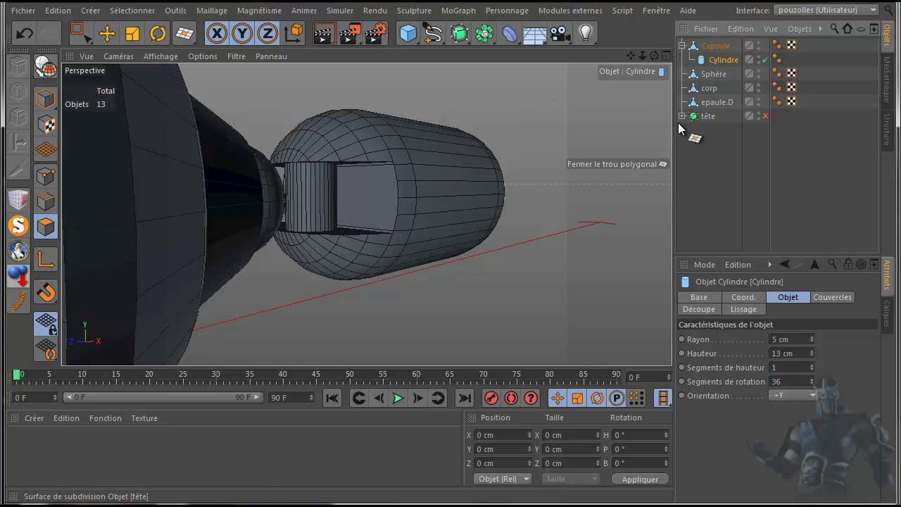
scroll(295, 179, up, 5)
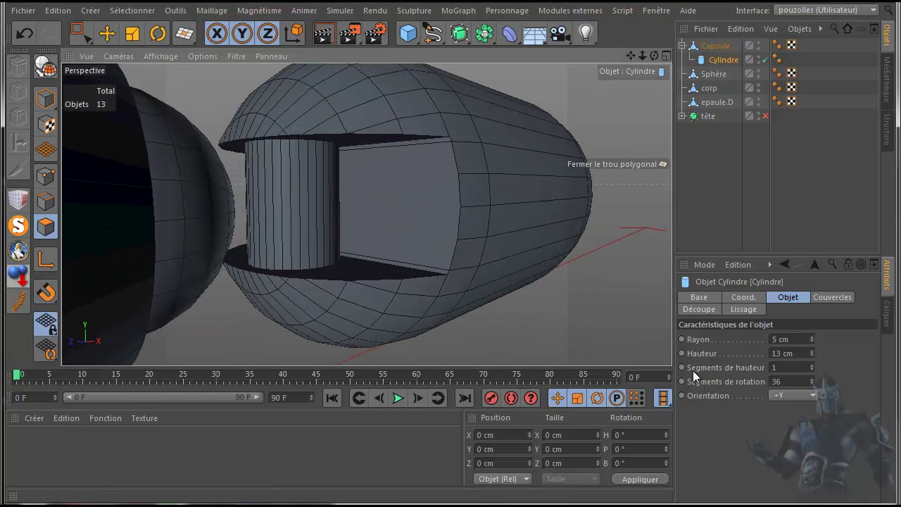
drag(813, 382, 812, 390)
click(326, 34)
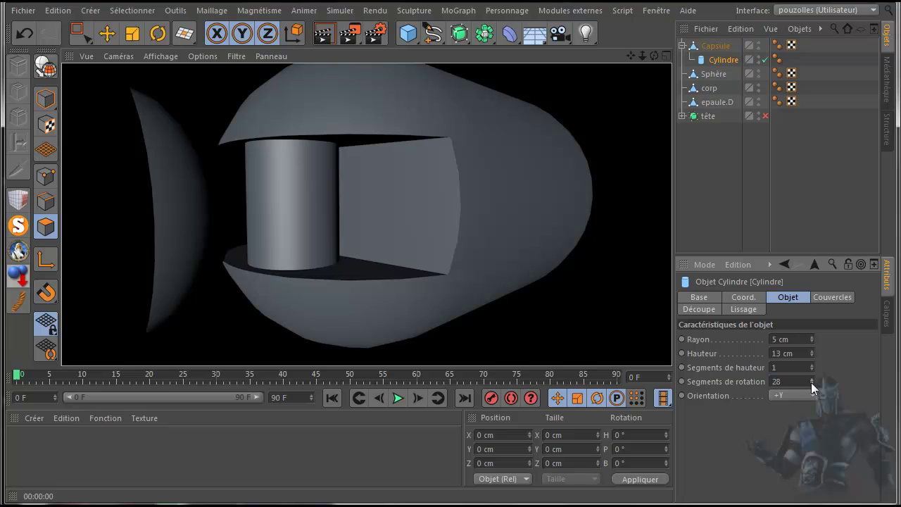
drag(813, 388, 814, 389)
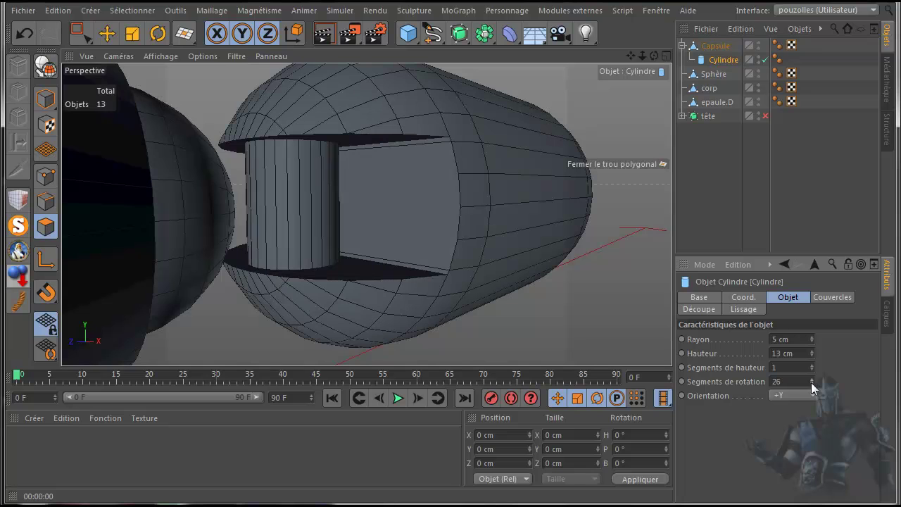
click(325, 33)
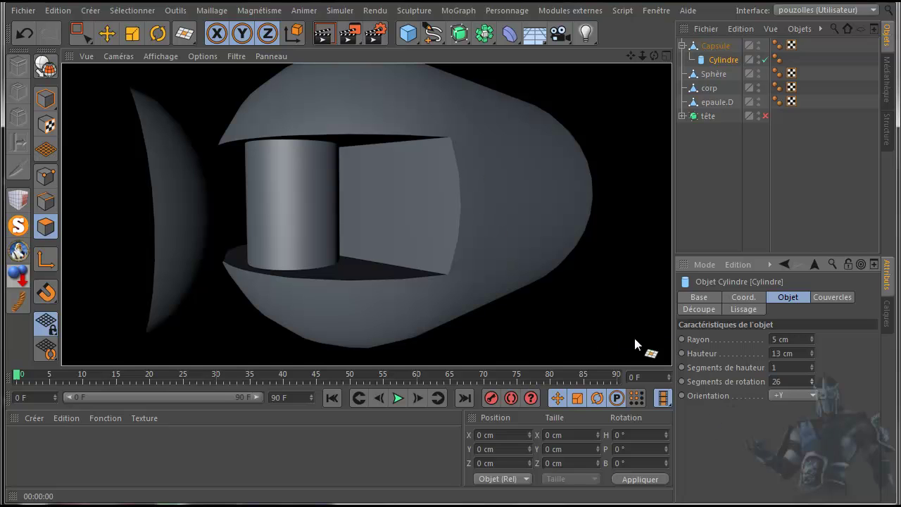
Disable the cylinder joint's caps and convert it to an editable polygon object.
click(832, 298)
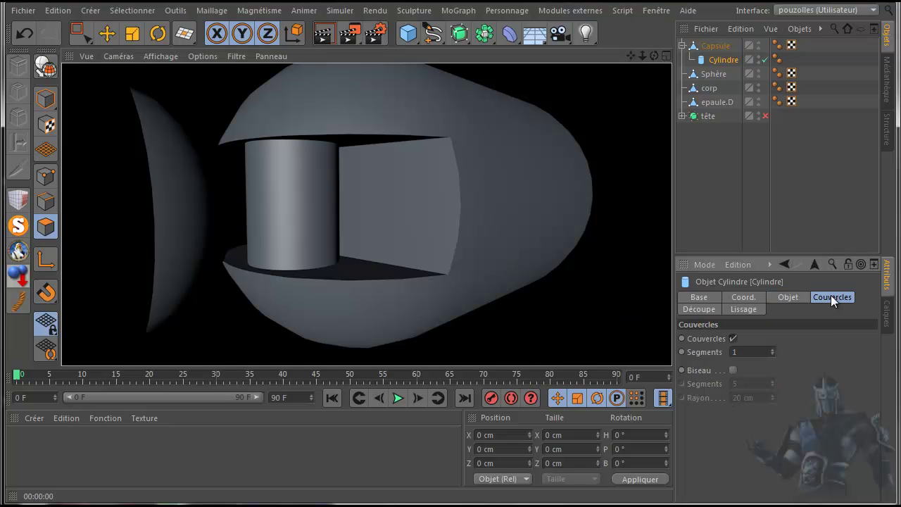
click(733, 339)
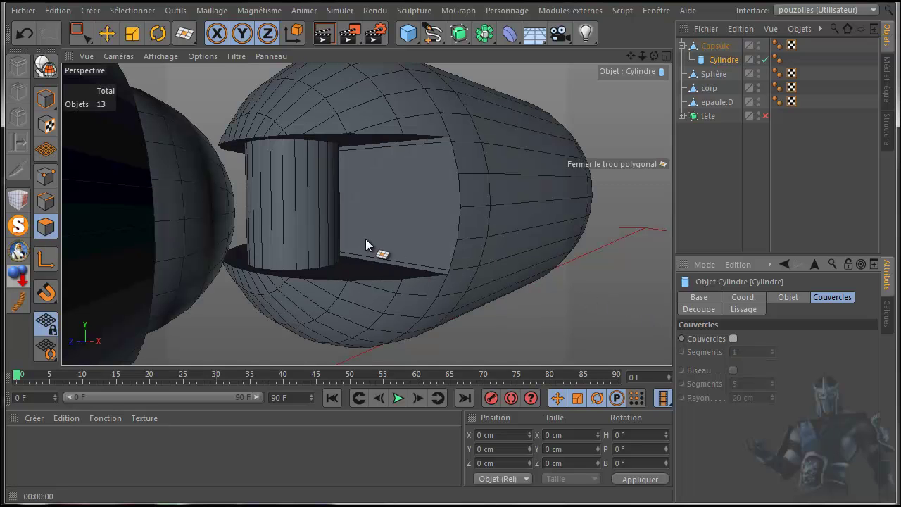
drag(653, 55, 581, 67)
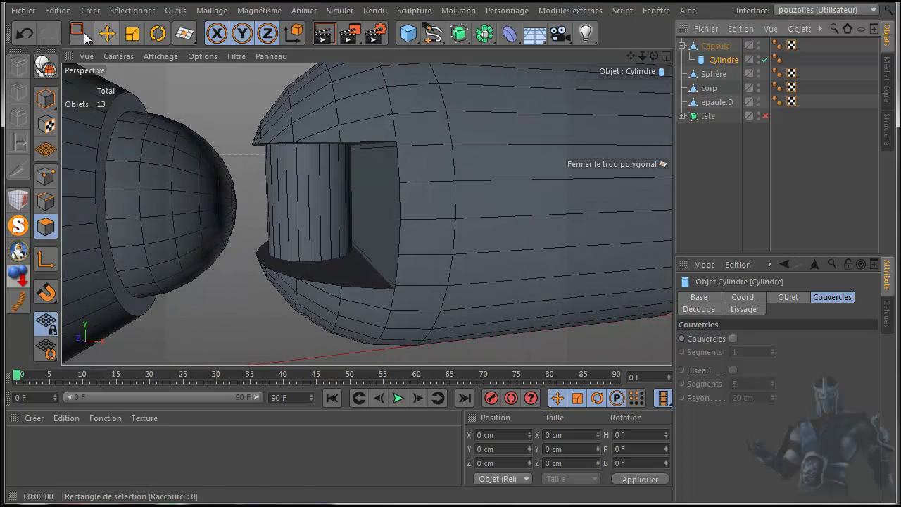
click(46, 66)
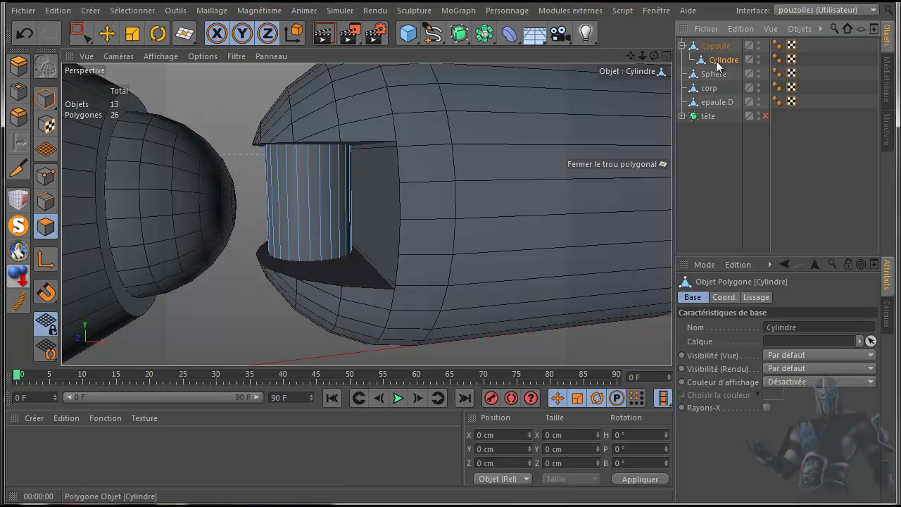
Duplicate the cylinder joint within the capsule and rotate the copy 90° in bank so it lies across the original.
drag(719, 62, 718, 62)
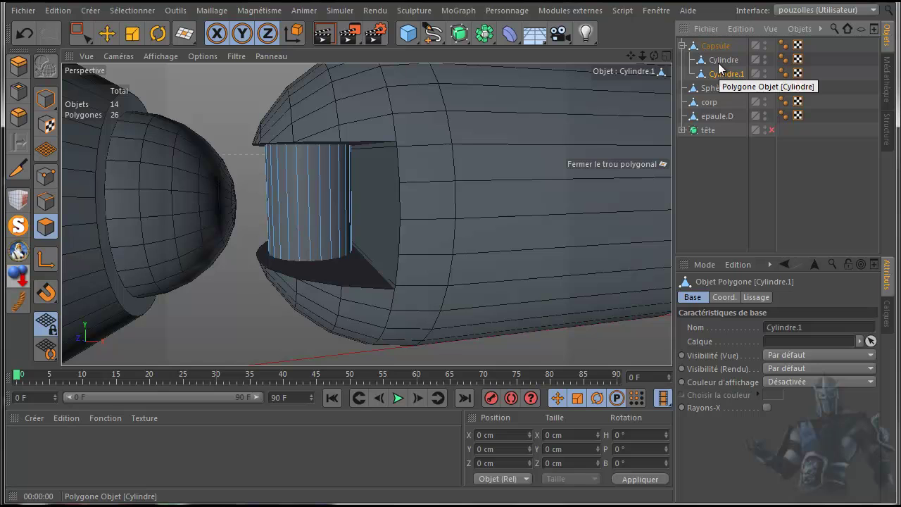
click(720, 61)
click(719, 73)
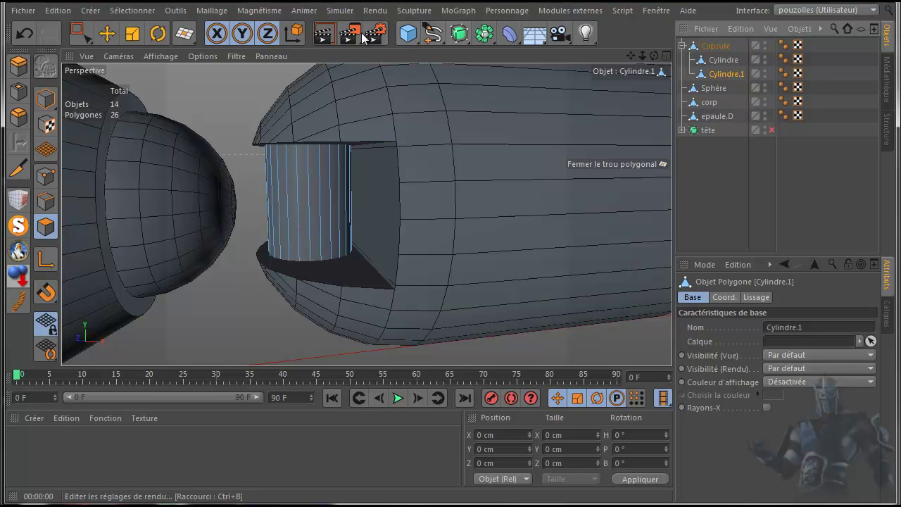
click(156, 33)
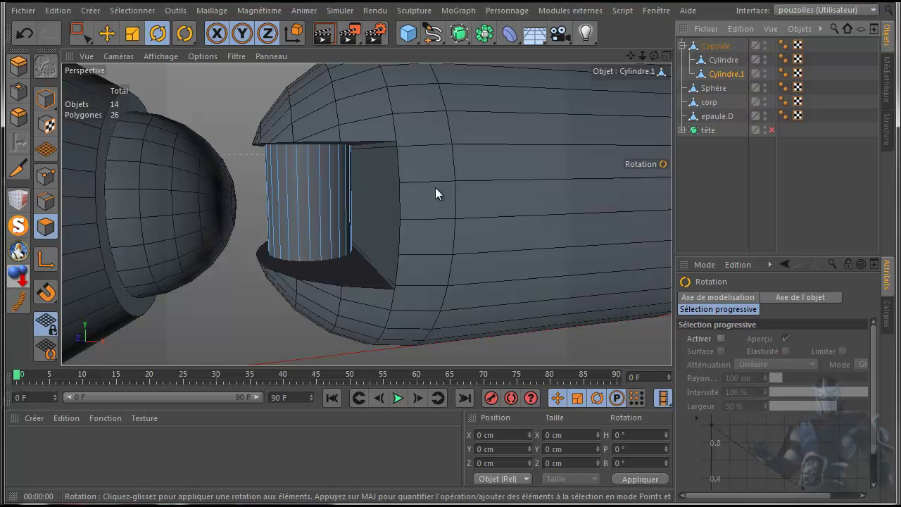
click(46, 99)
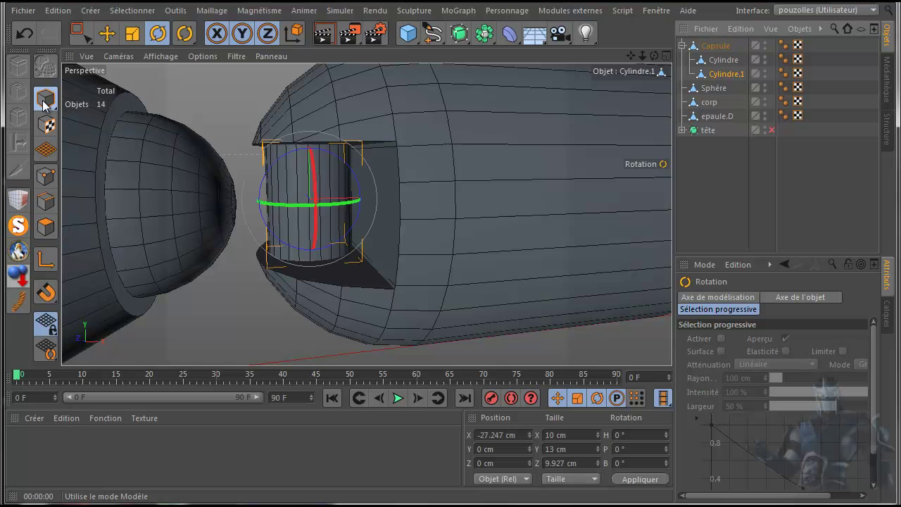
drag(293, 156, 364, 176)
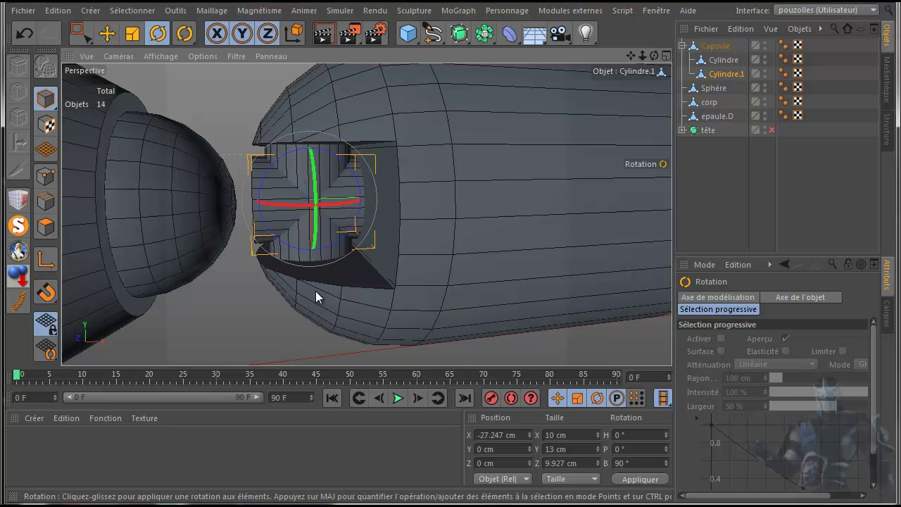
Move the rotated cylinder copy along the arm's axis to an X position of about -26 cm, crossing the upright cylinder.
click(107, 33)
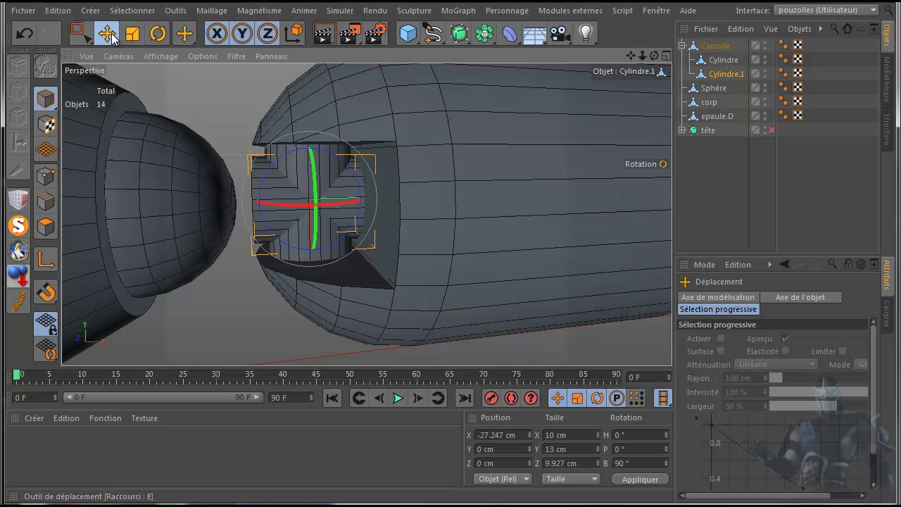
drag(392, 202, 334, 213)
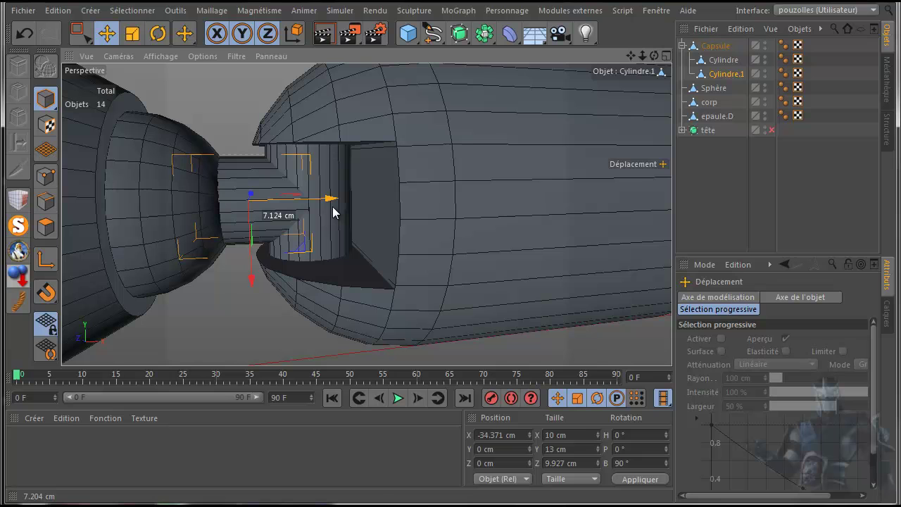
drag(334, 213, 401, 213)
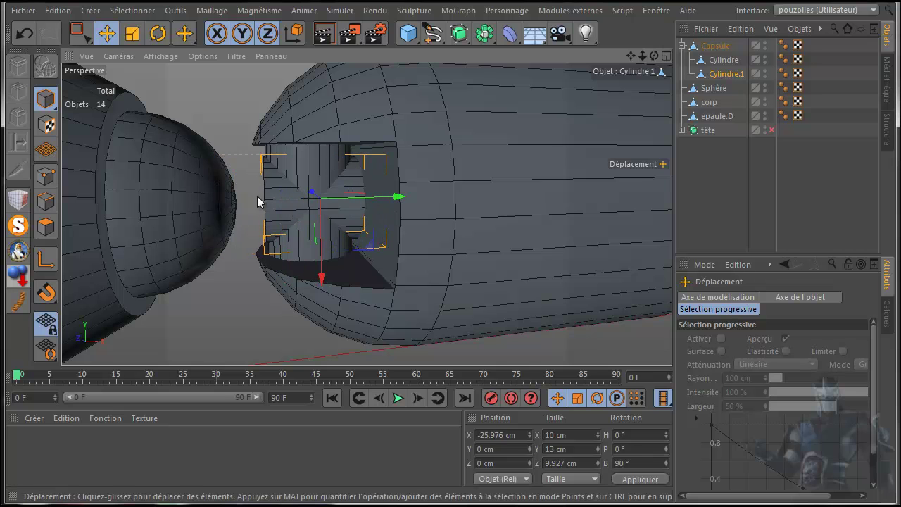
Nudge Cylindre.1 along X to about -26.4 cm in the front view.
middle_click(244, 303)
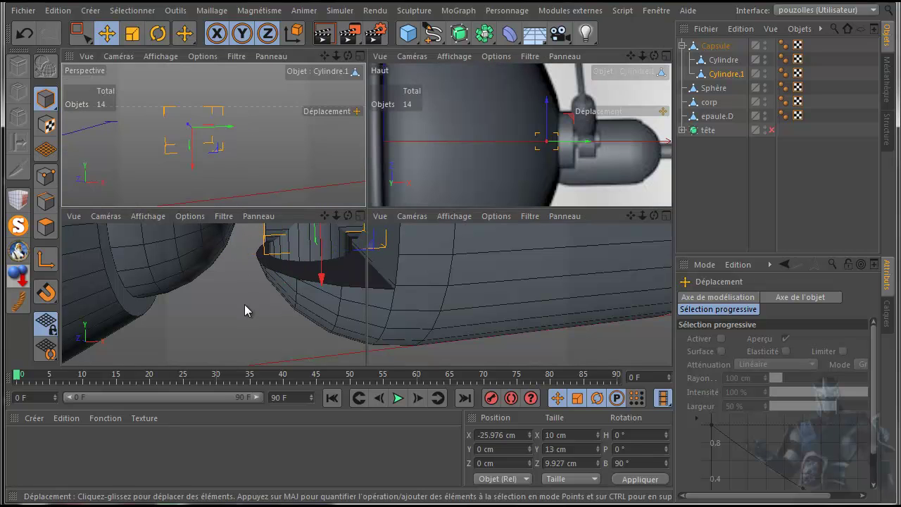
middle_click(457, 316)
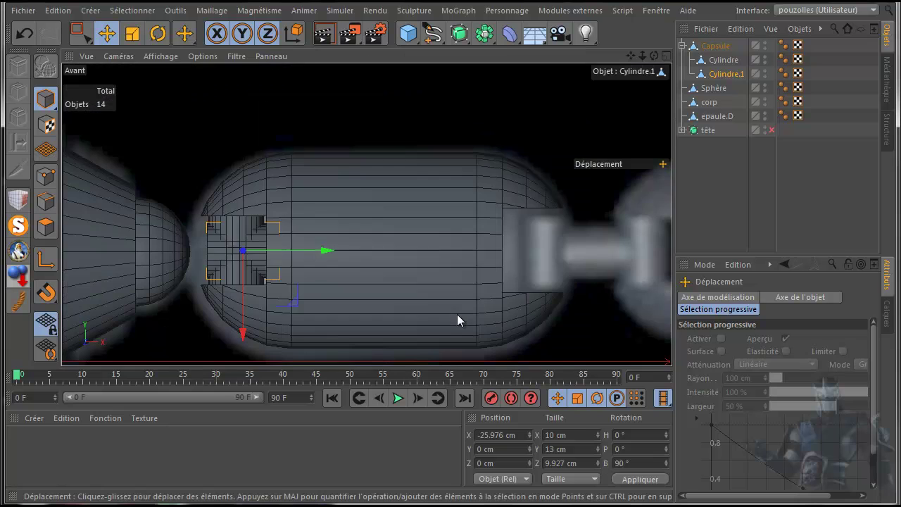
scroll(179, 289, up, 8)
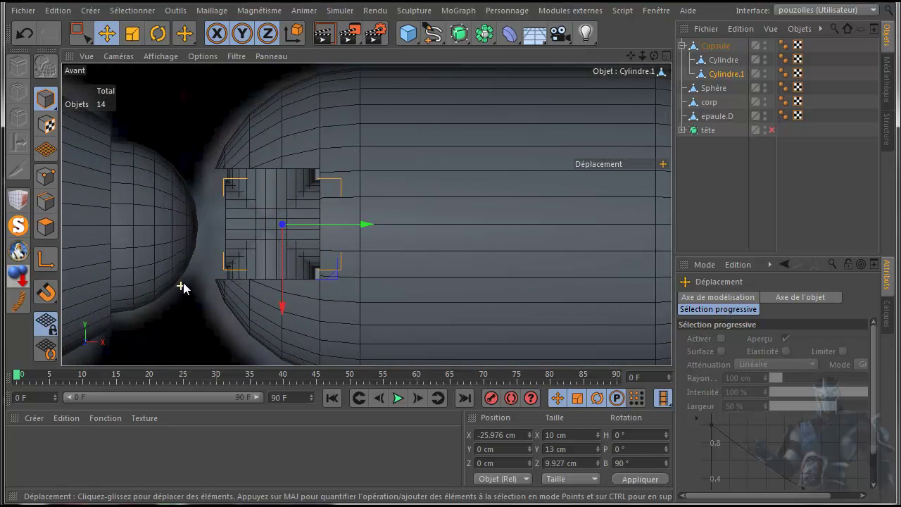
mouse_move(407, 203)
mouse_down()
mouse_move(350, 210)
mouse_move(403, 211)
mouse_up()
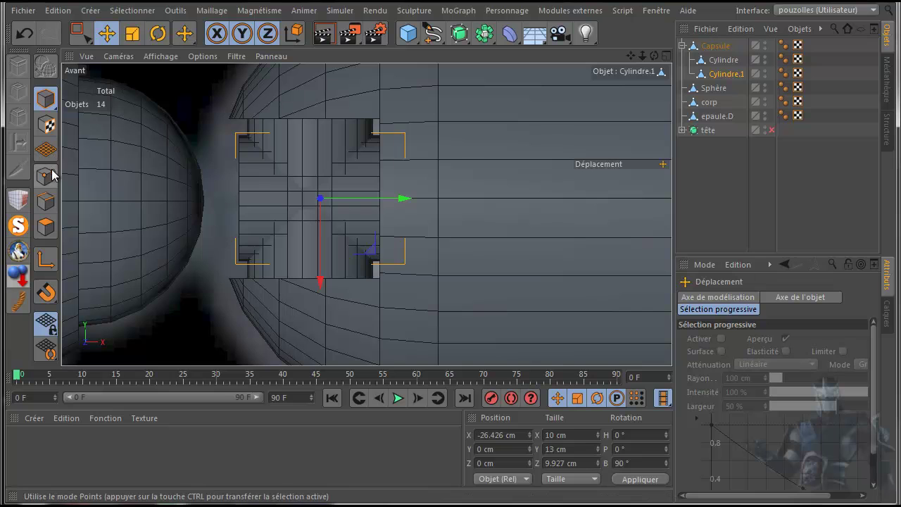
Delete the end point of Sphère facing the capsule and the ring of points next to it.
click(18, 65)
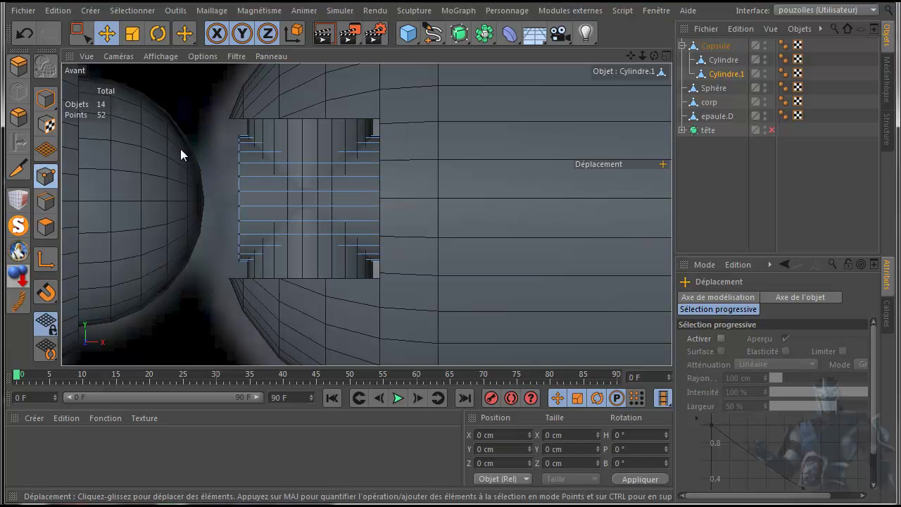
click(713, 89)
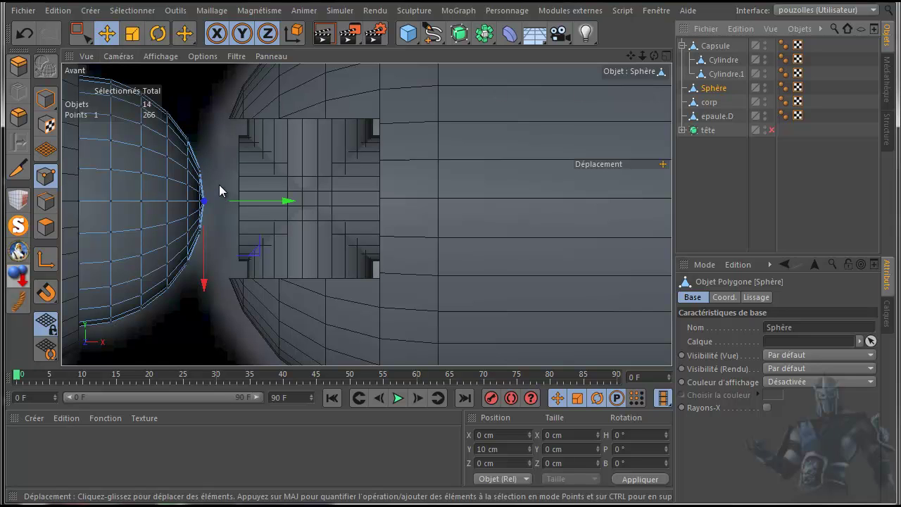
key(Delete)
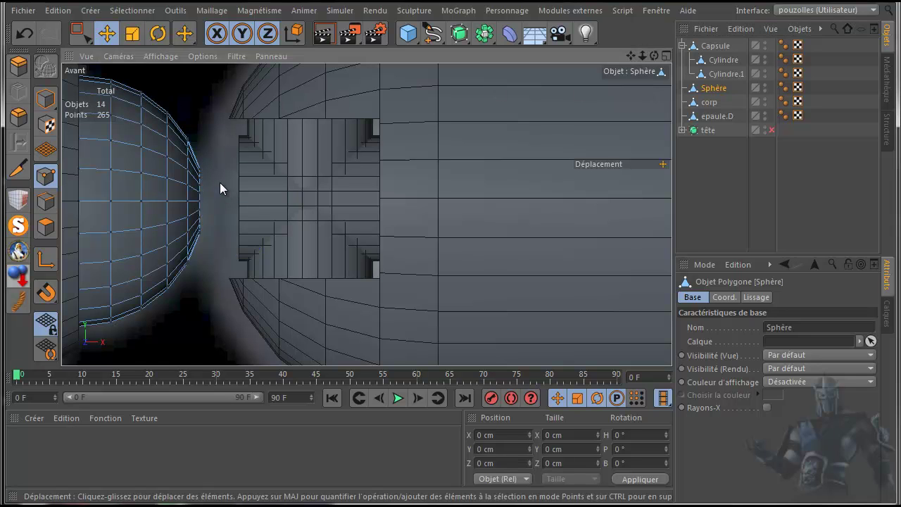
click(79, 34)
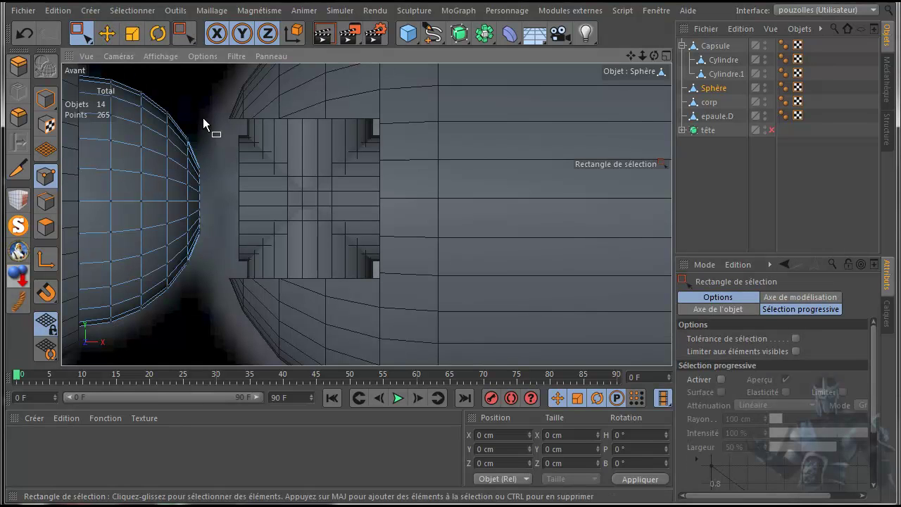
drag(215, 179, 188, 272)
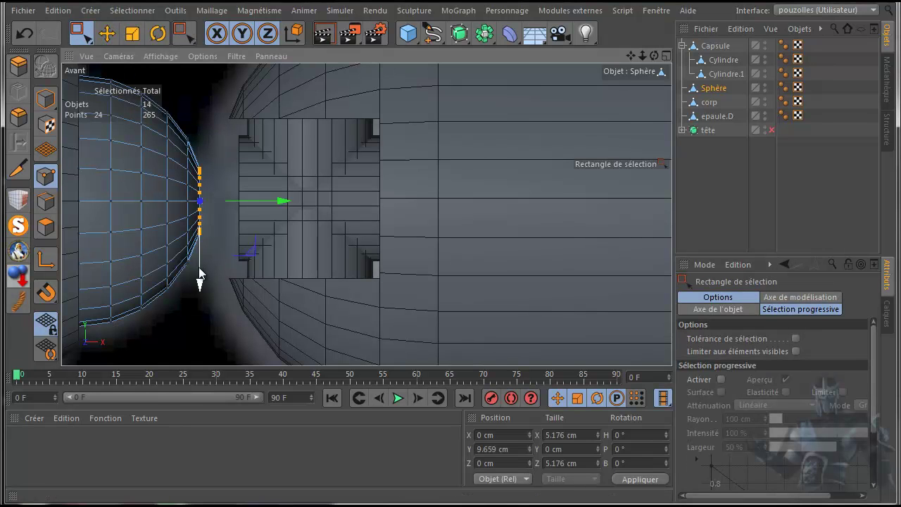
key(Delete)
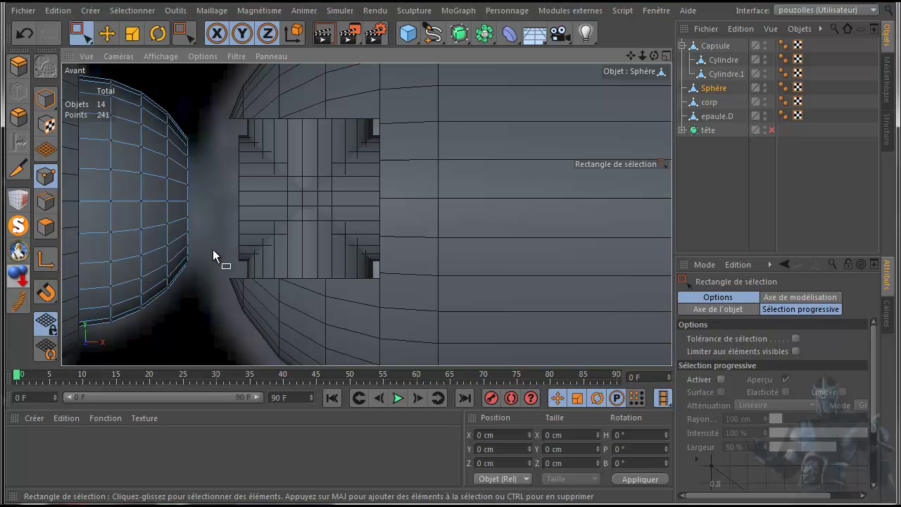
Move the whole Cylindre.1 object along X to about -34.4 cm so its end meets the opened edge of Sphère.
click(724, 74)
click(46, 99)
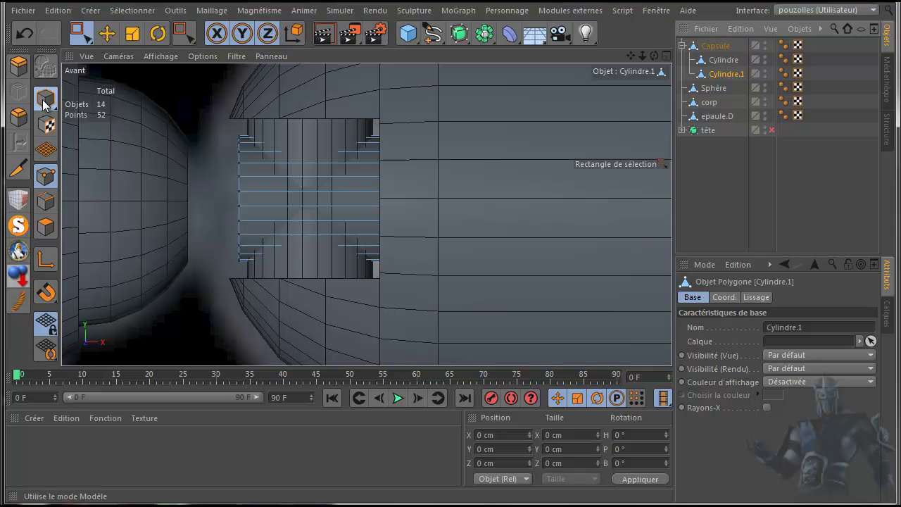
click(107, 33)
drag(402, 198, 304, 216)
Try aligning Cylindre.1 to the edge of Sphère with automatic snapping enabled, and turn snapping off.
click(45, 292)
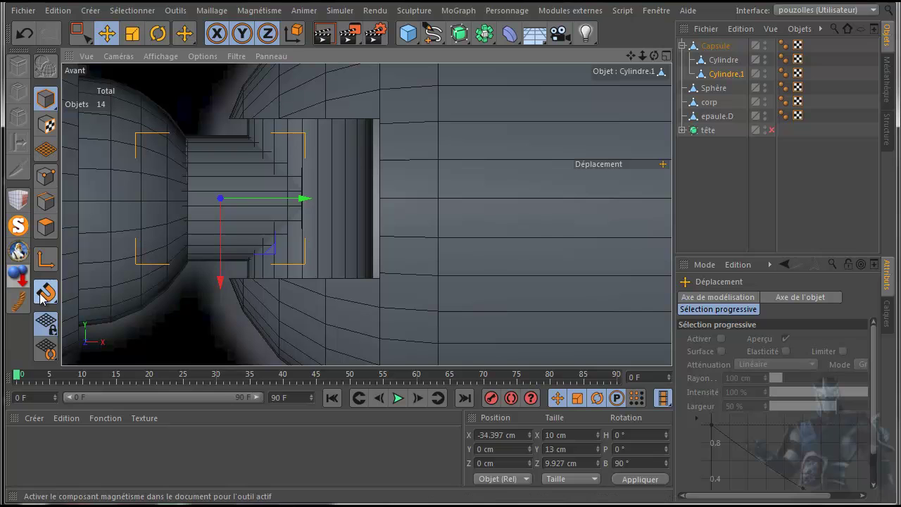
mouse_move(302, 201)
mouse_down()
mouse_move(310, 203)
mouse_move(302, 201)
mouse_up()
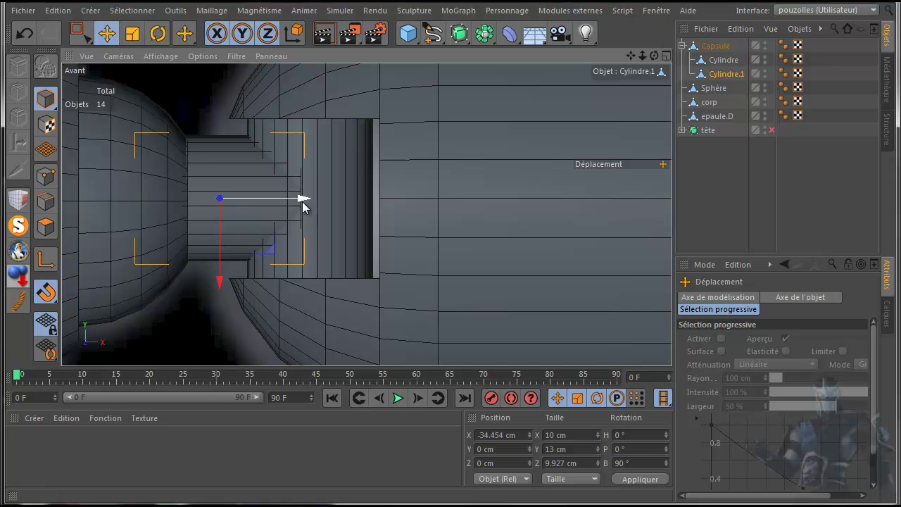
click(44, 290)
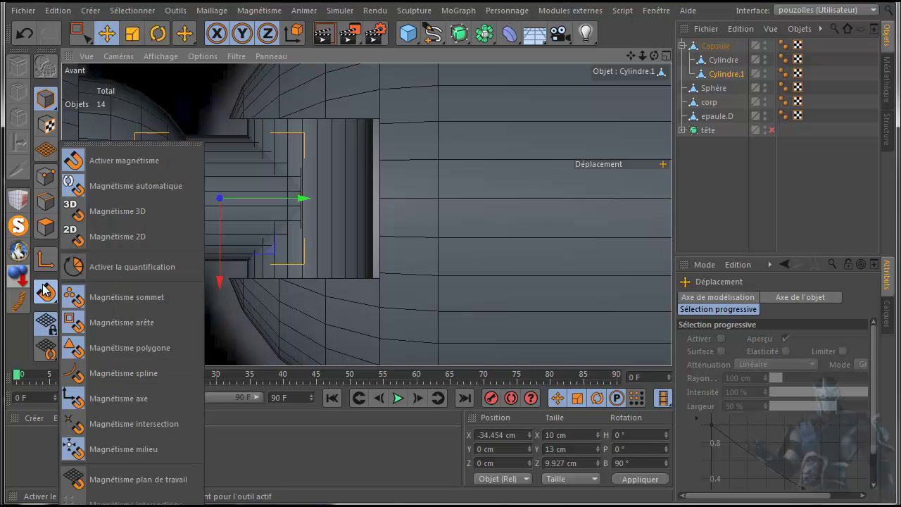
click(131, 153)
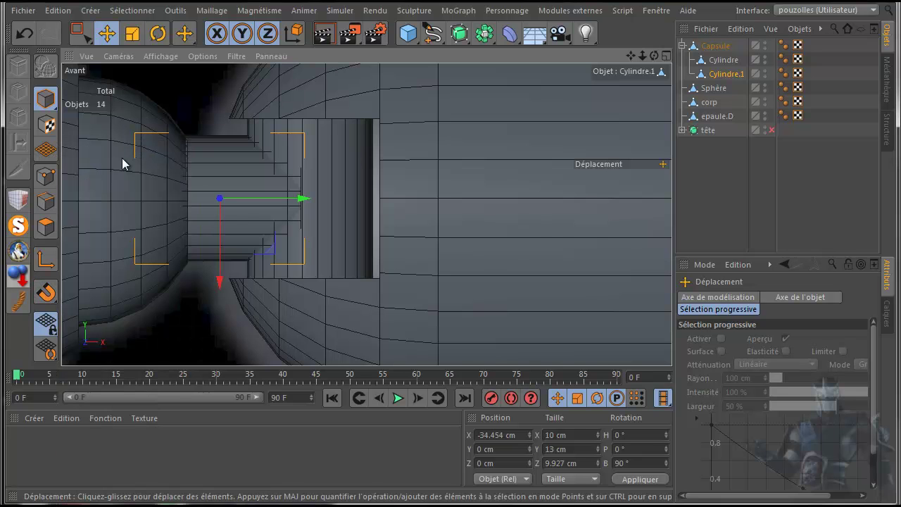
Adjust Cylindre.1 to about X -34.38 cm with 3D snapping enabled, and turn snapping off.
click(44, 291)
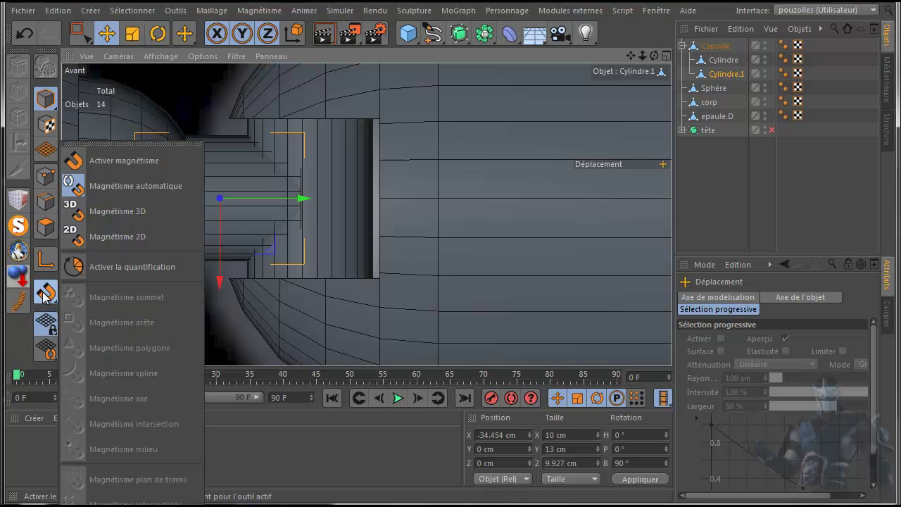
click(125, 145)
click(132, 153)
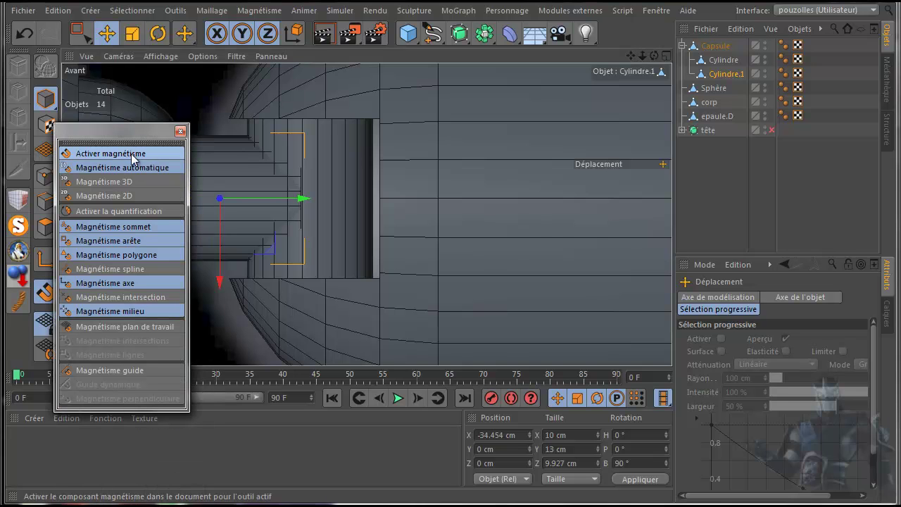
click(106, 181)
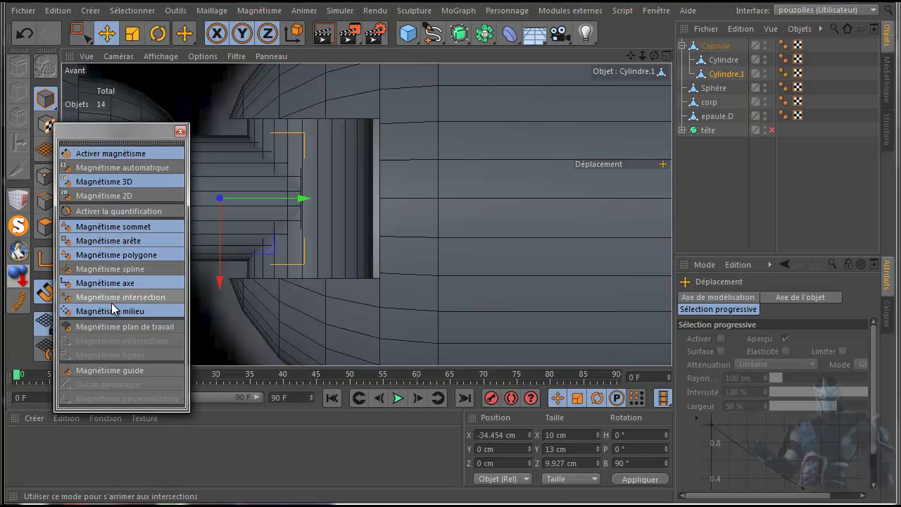
drag(133, 136, 782, 210)
drag(306, 198, 307, 205)
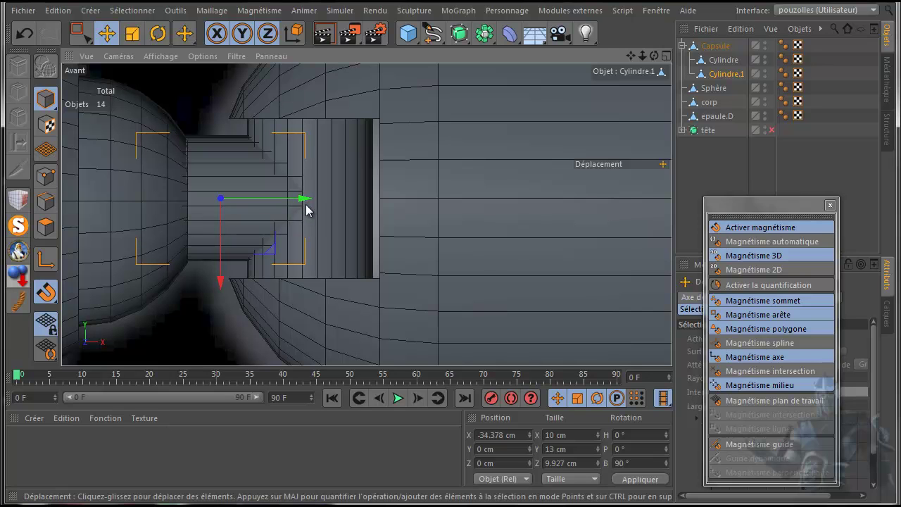
click(802, 227)
click(831, 206)
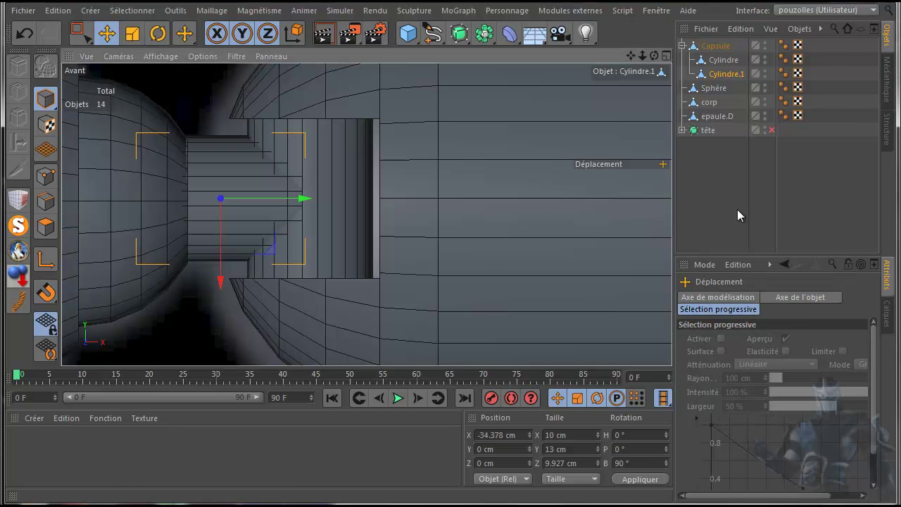
Inspect the joint between the shoulder and the capsule arm from the front and in perspective.
scroll(437, 227, down, 4)
scroll(438, 228, down, 6)
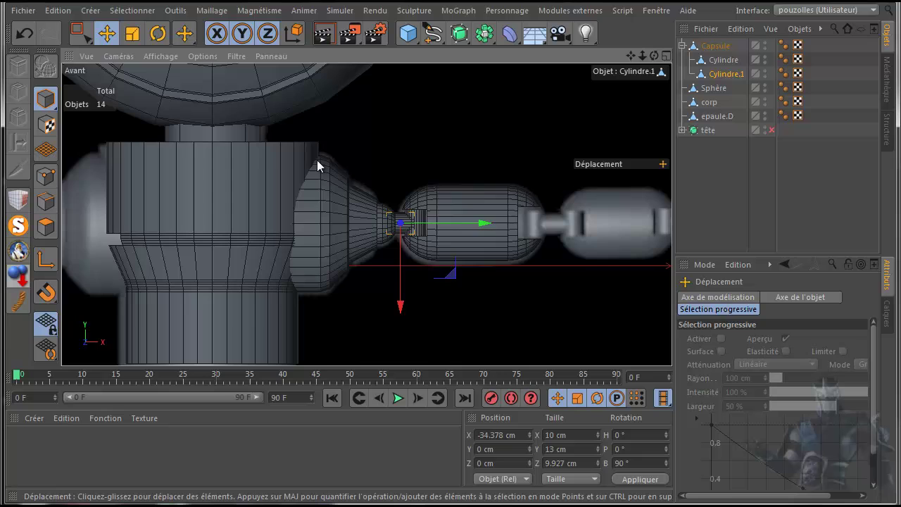
middle_click(249, 154)
middle_click(249, 154)
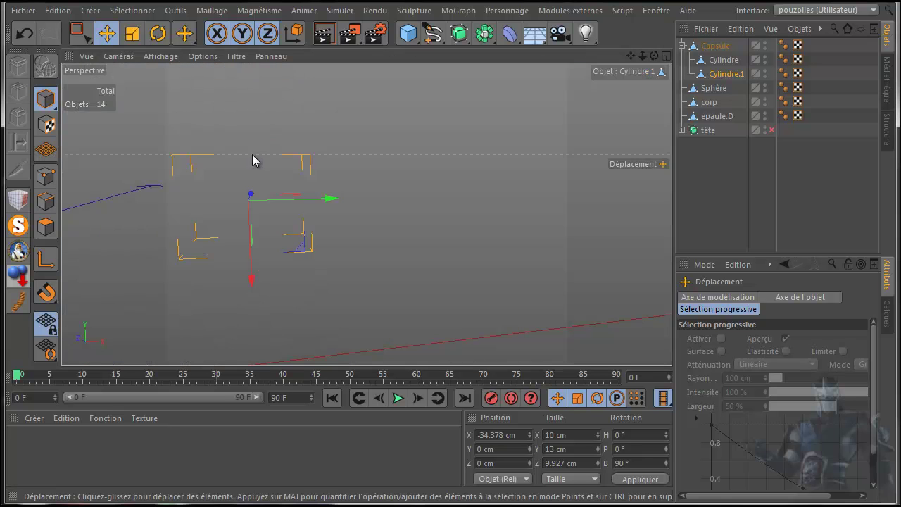
scroll(518, 172, down, 6)
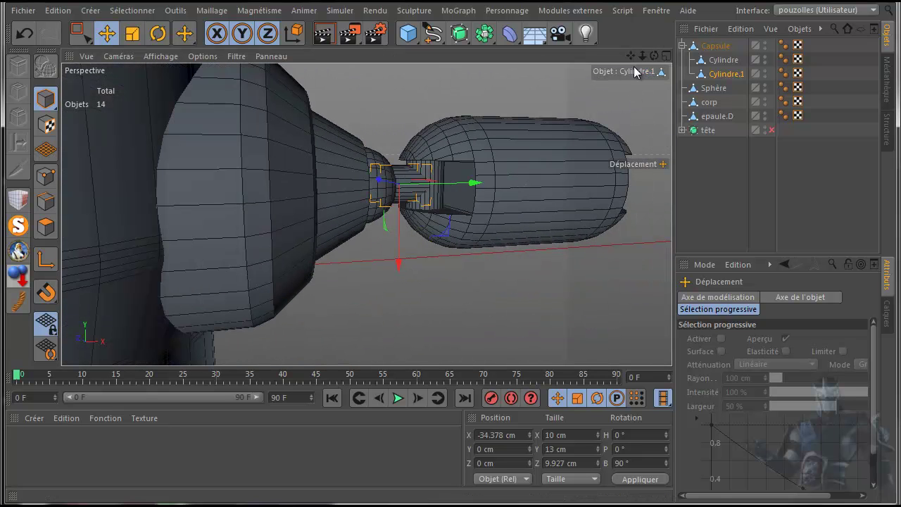
alt+drag(620, 77, 561, 126)
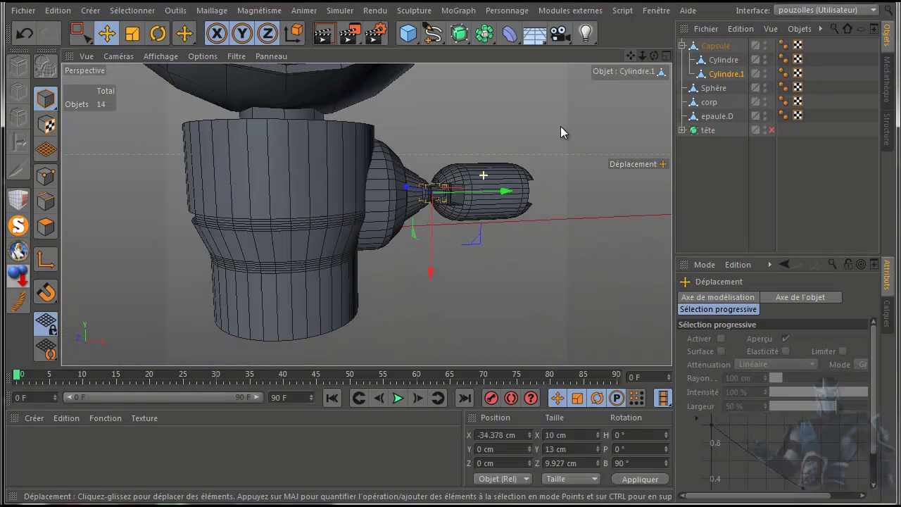
drag(631, 56, 540, 105)
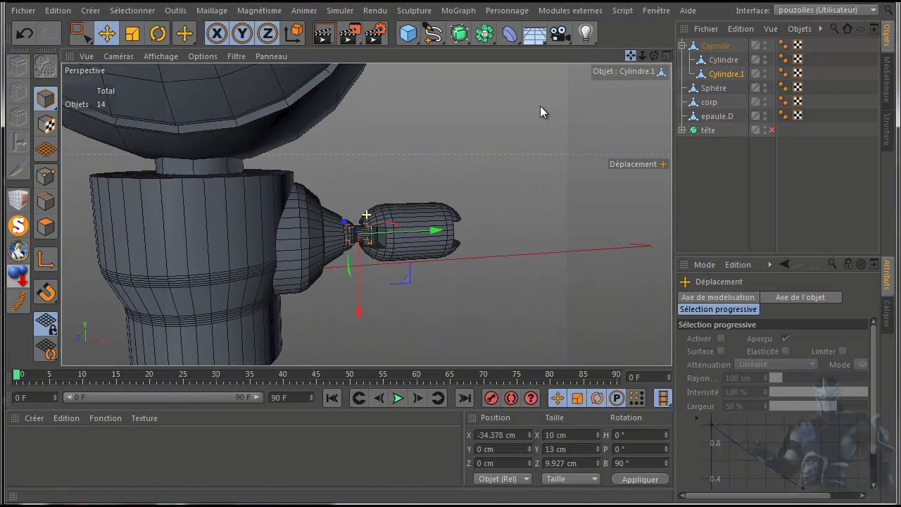
drag(654, 55, 480, 280)
Duplicate Cylindre and Cylindre.1 inside Capsule and move the copies about 74.3 cm along X to the next arm joint in the front view.
middle_click(418, 314)
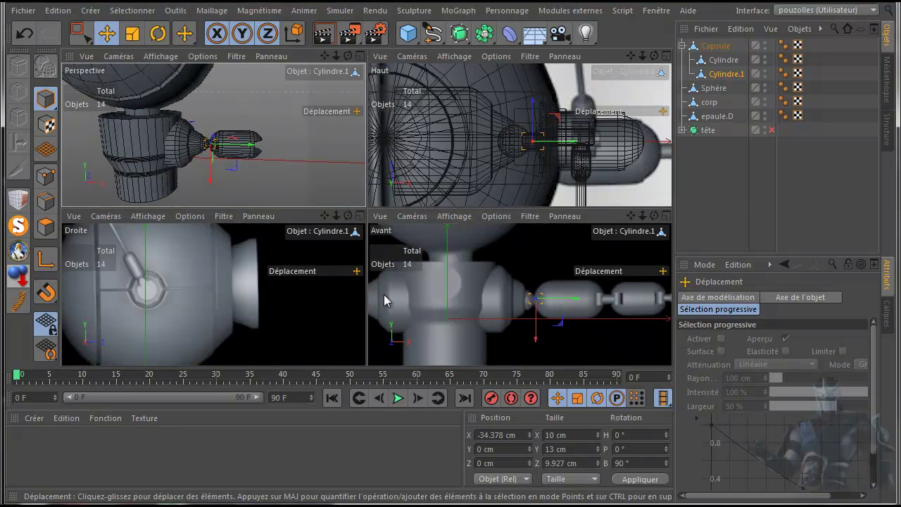
middle_click(491, 284)
drag(631, 56, 546, 73)
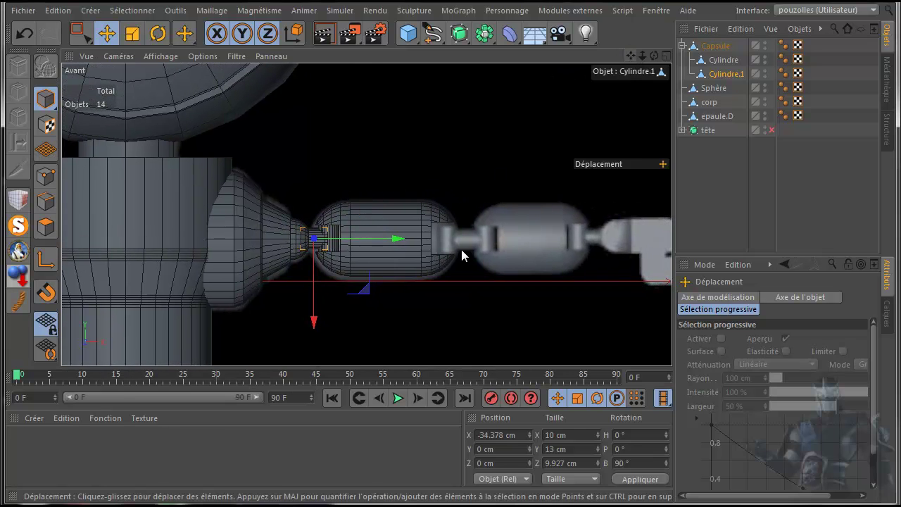
scroll(463, 268, up, 5)
scroll(465, 264, up, 1)
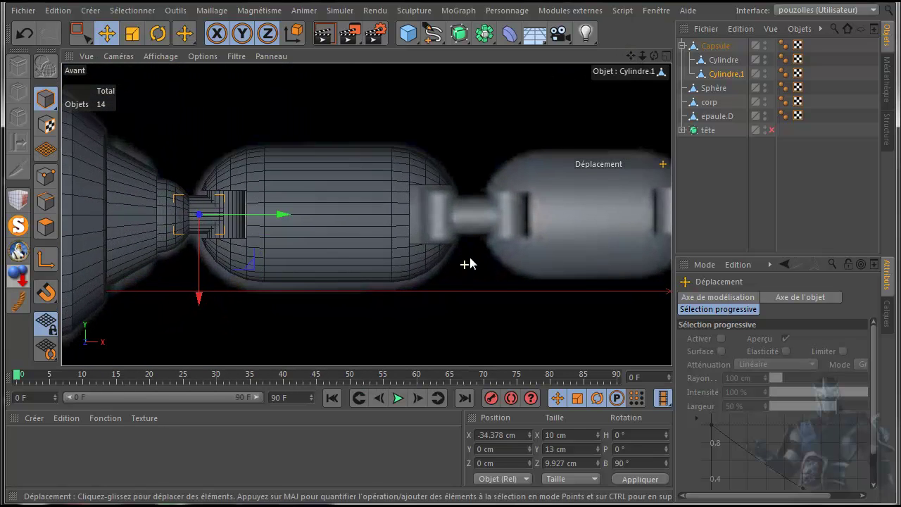
click(719, 60)
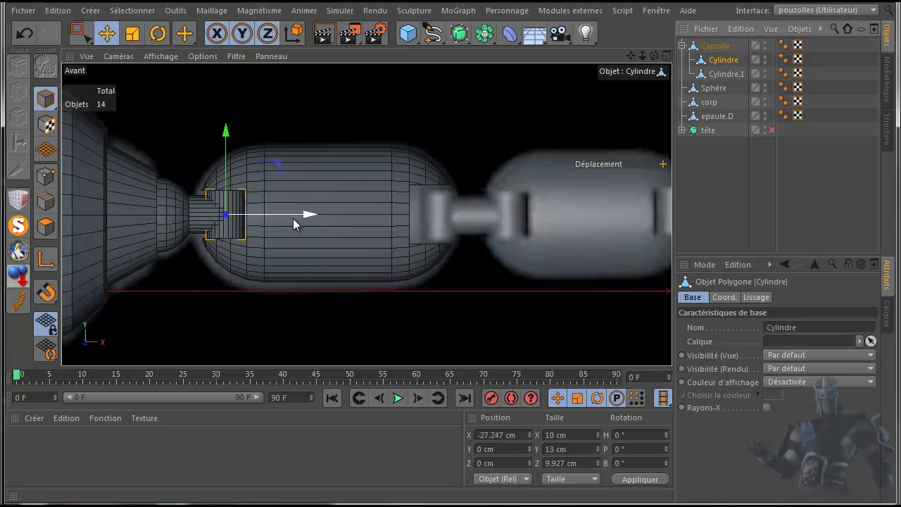
ctrl+click(723, 76)
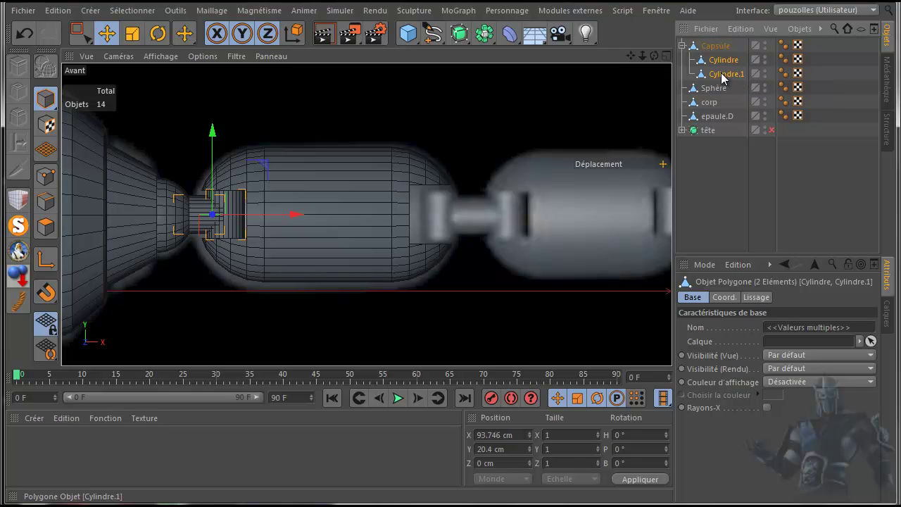
ctrl+drag(722, 80, 721, 79)
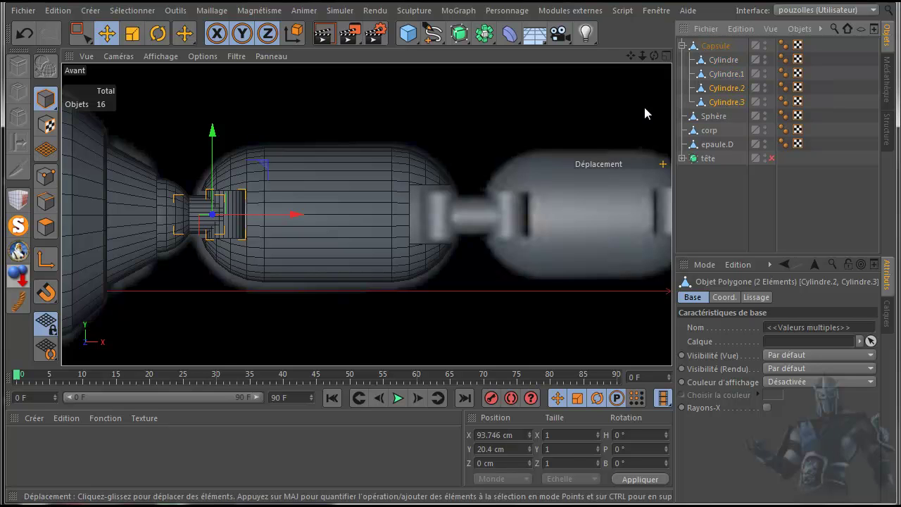
drag(295, 215, 571, 219)
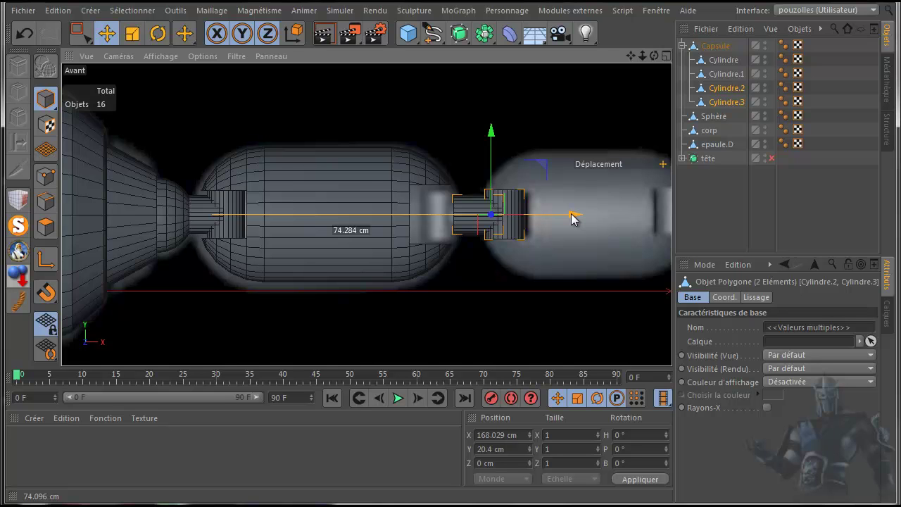
drag(572, 219, 572, 219)
Scale Cylindre.2 and Cylindre.3 down uniformly to about 8.26 cm in X size and shift them along X to match the reference joint.
scroll(510, 240, up, 6)
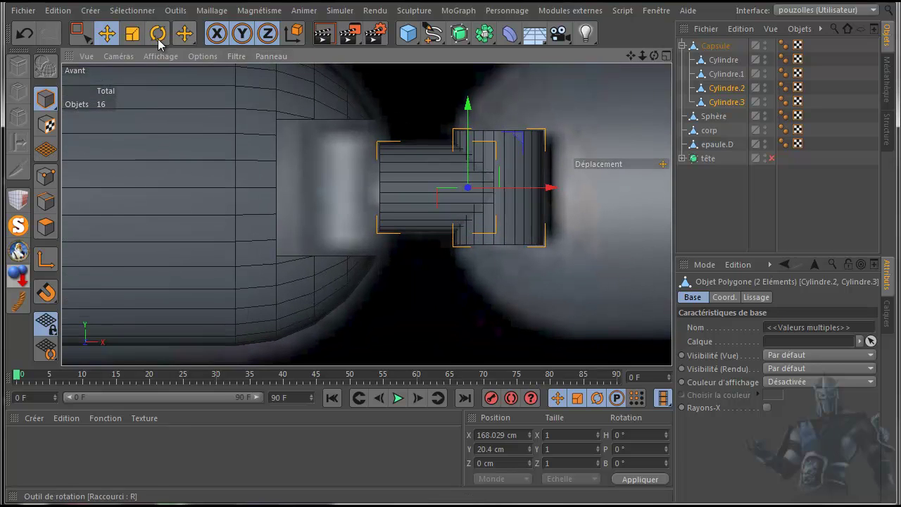
click(131, 34)
drag(489, 312, 399, 338)
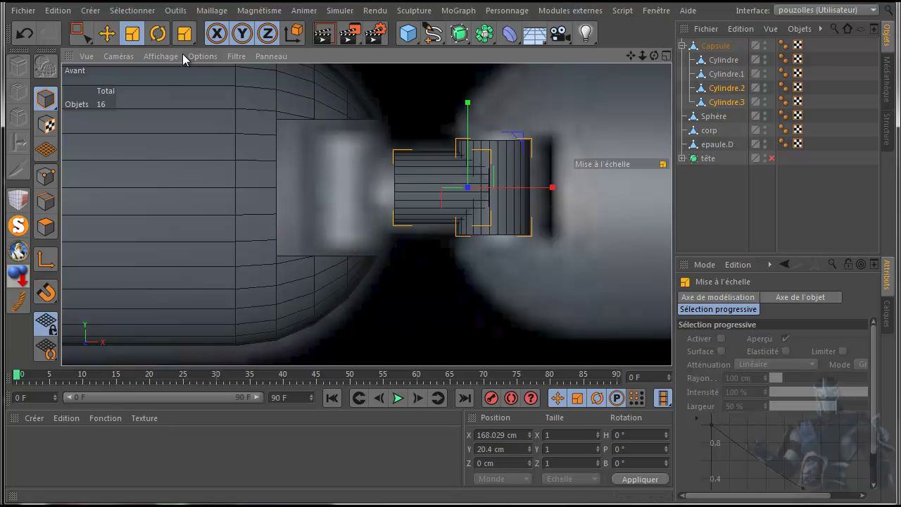
click(107, 33)
drag(554, 192, 565, 193)
Duplicate Cylindre.2 inside Capsule and move the copy along X to about 28.1 cm, into the capsule's end notch.
click(727, 88)
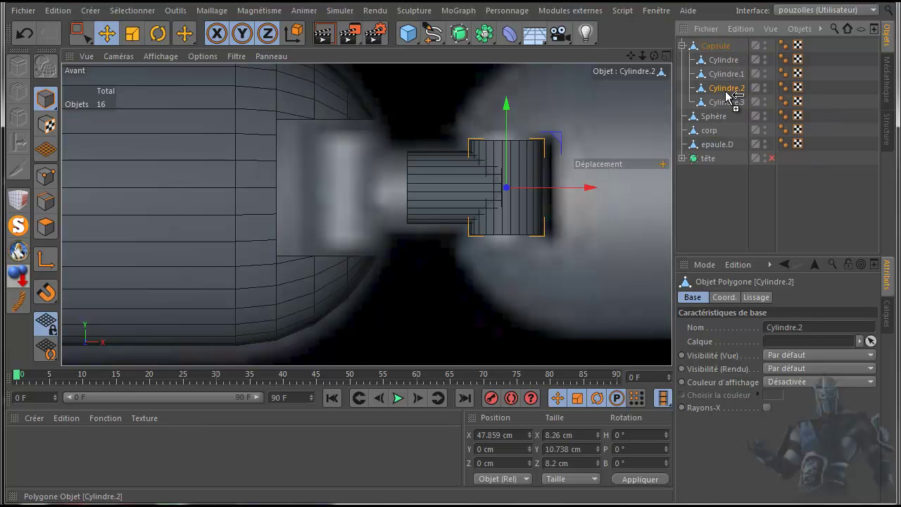
ctrl+drag(729, 95, 729, 98)
drag(589, 187, 416, 195)
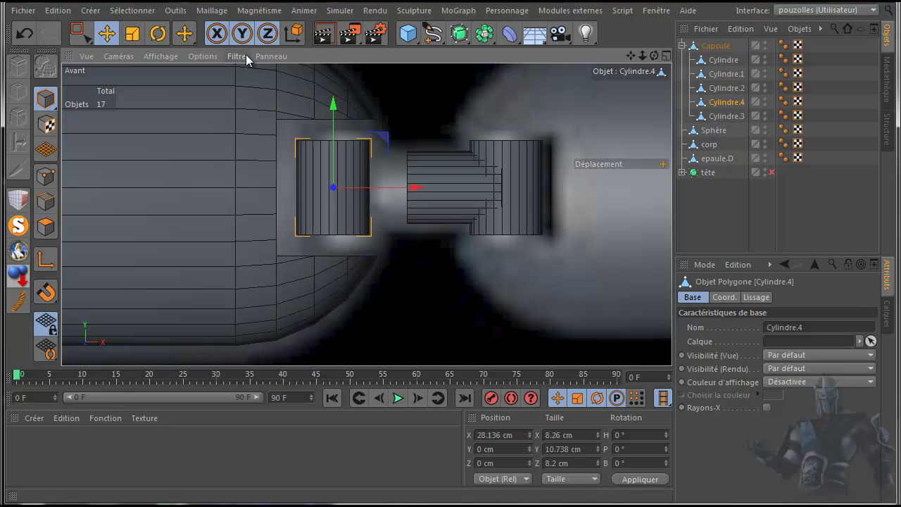
Stretch Cylindre.4 along Y to about 15.92 cm to fill the notch and shift it to about X 27.33 cm.
click(133, 34)
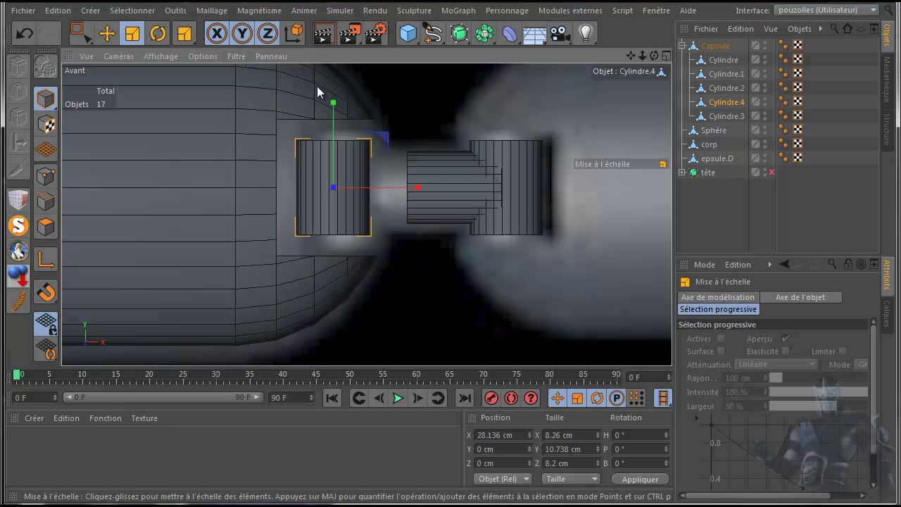
drag(334, 104, 334, 64)
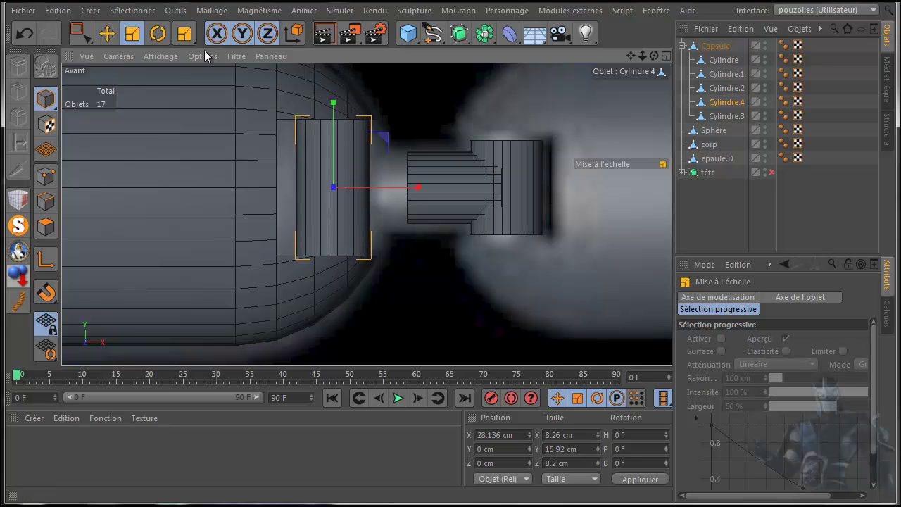
click(107, 34)
drag(410, 187, 410, 190)
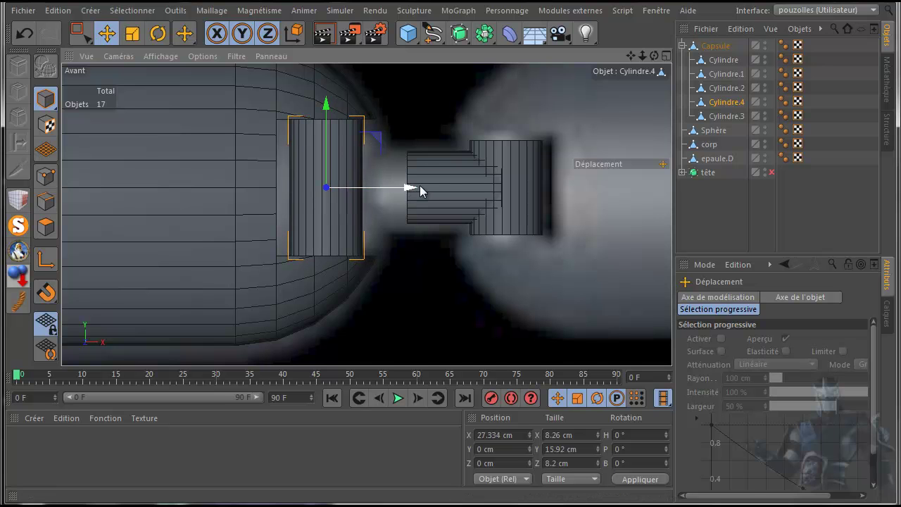
Extend the capsule-side end points of Cylindre.3 to about Y -14.83 cm so the bar reaches into Cylindre.4.
click(726, 116)
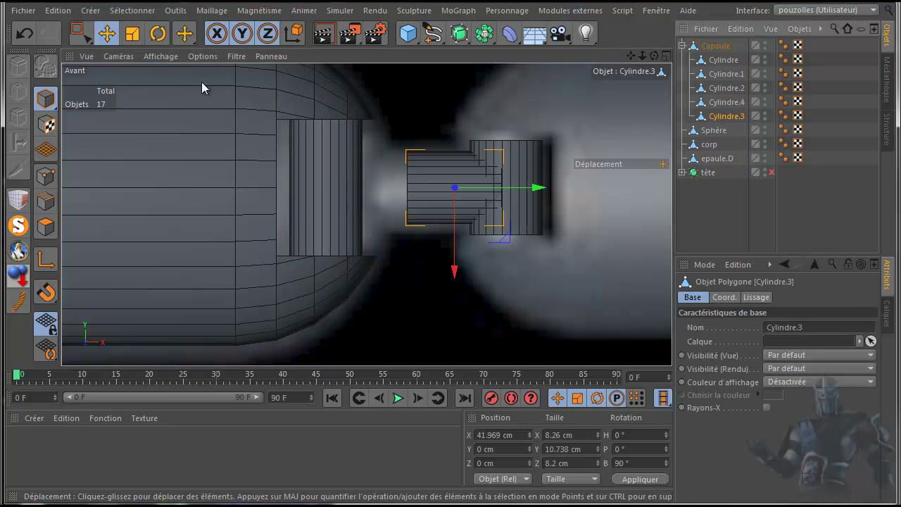
click(46, 176)
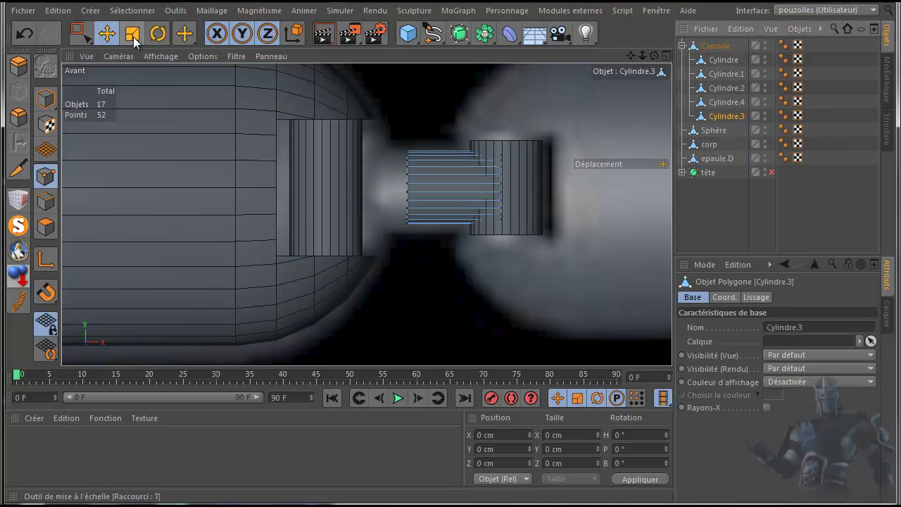
click(80, 33)
drag(389, 127, 423, 259)
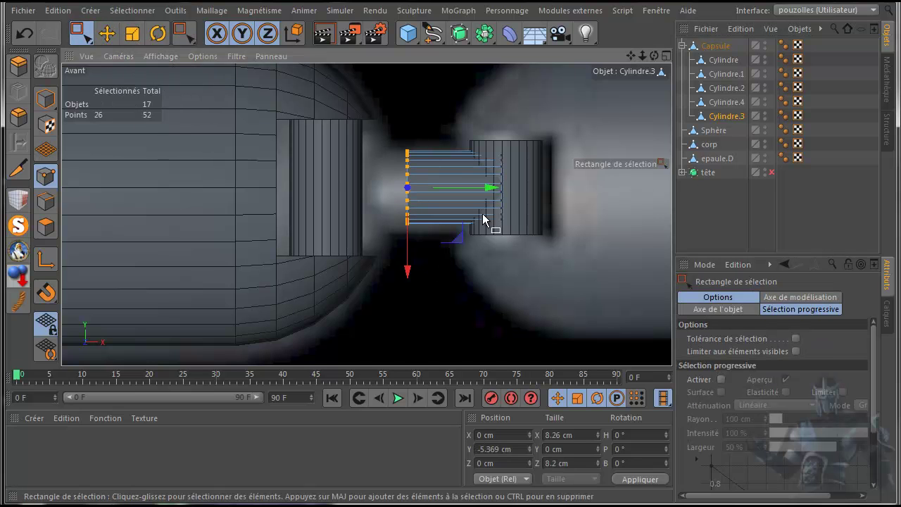
drag(490, 191, 412, 200)
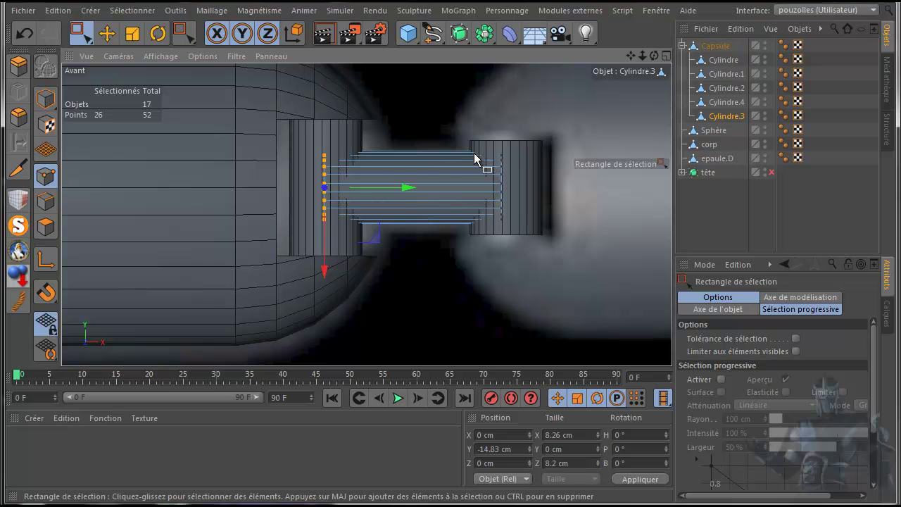
Scale all points of Cylindre.3 down uniformly to about 7.6 cm in X and 18.58 cm in Y size, and clear the selection.
shift+drag(543, 121, 483, 266)
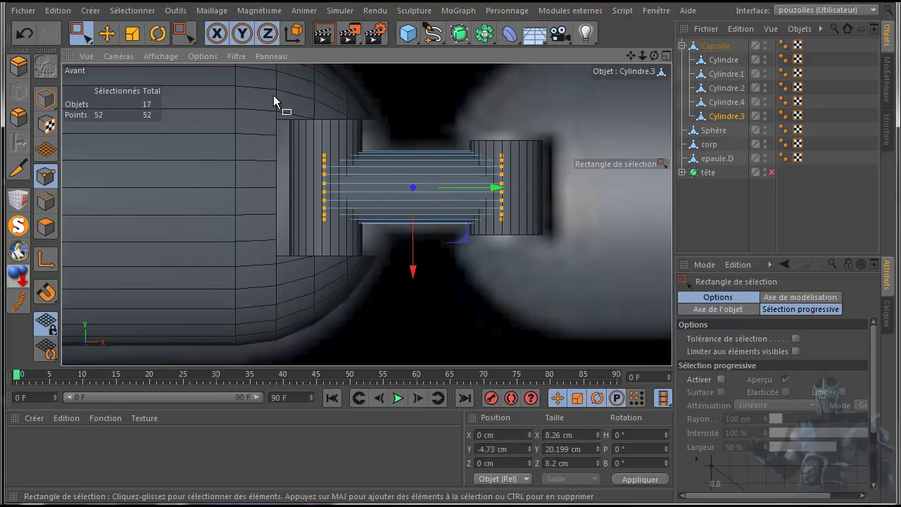
click(131, 38)
drag(523, 287, 514, 311)
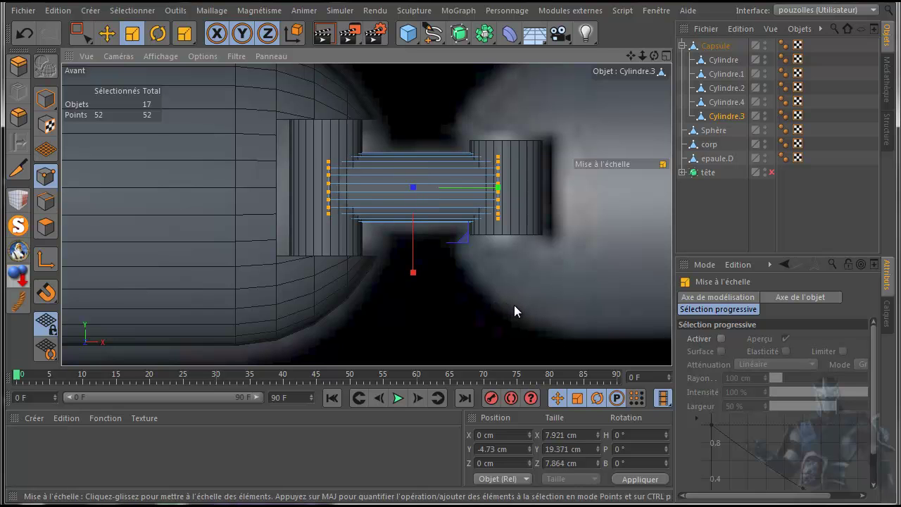
click(717, 221)
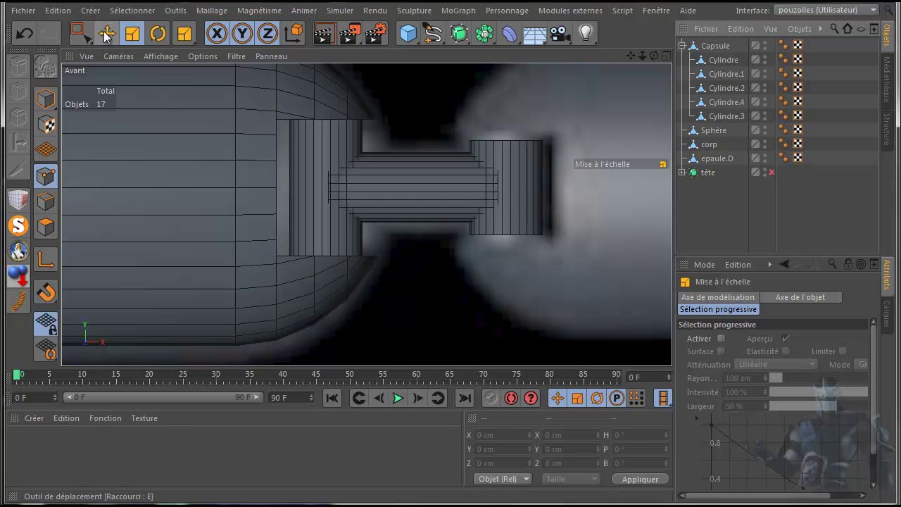
click(24, 33)
drag(500, 314, 476, 320)
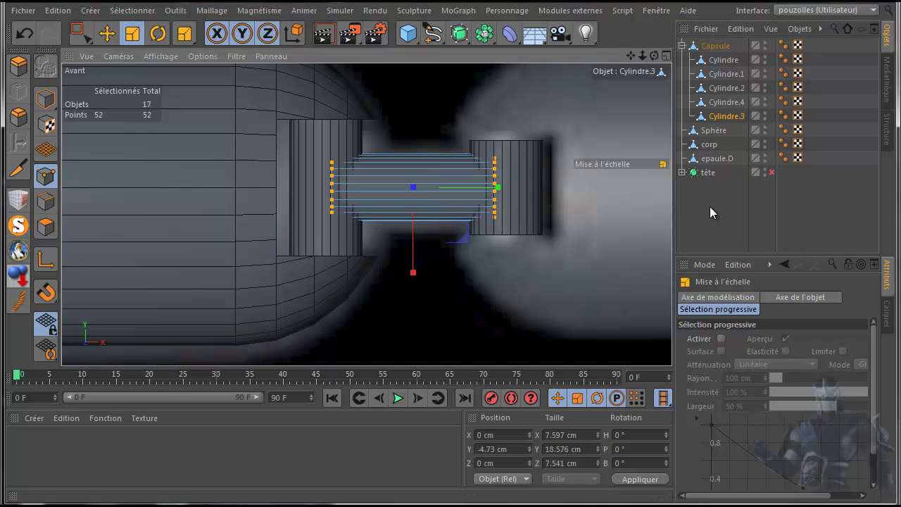
click(711, 208)
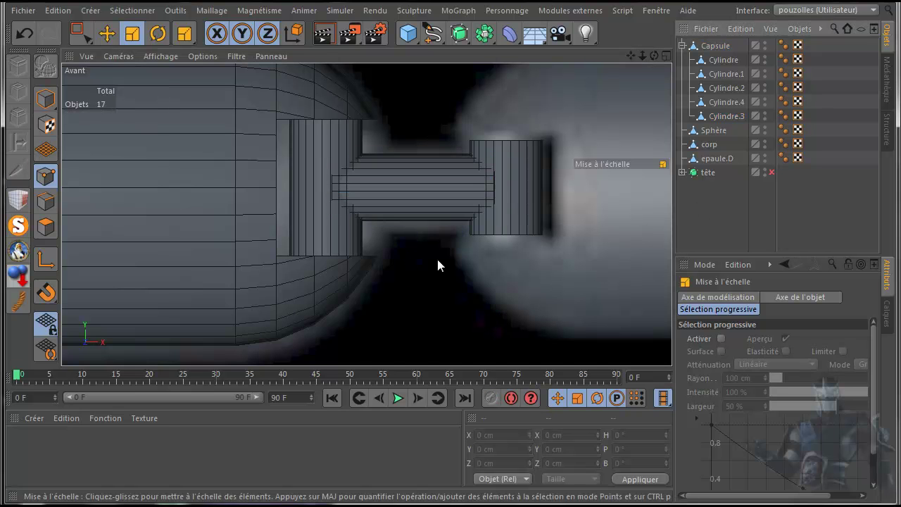
Inspect the linking joint at the capsule's outer end in the perspective view.
middle_click(180, 187)
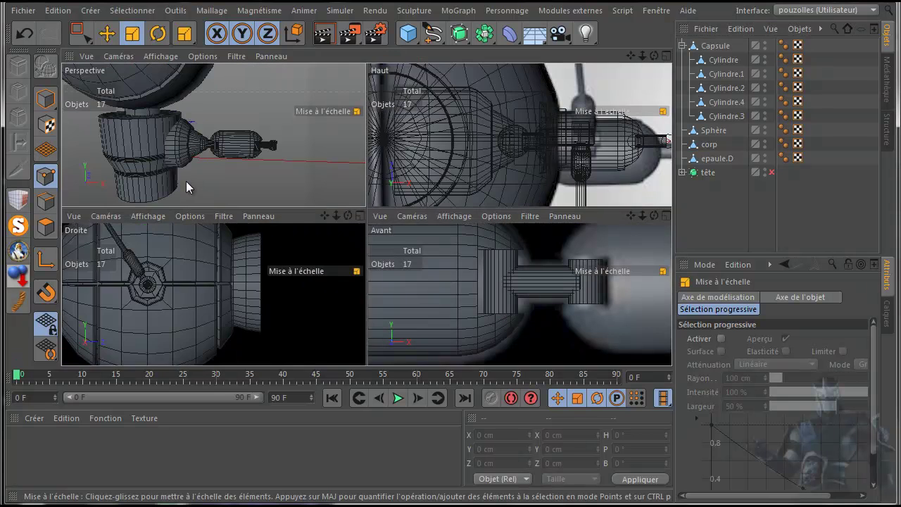
middle_click(186, 181)
scroll(500, 264, up, 5)
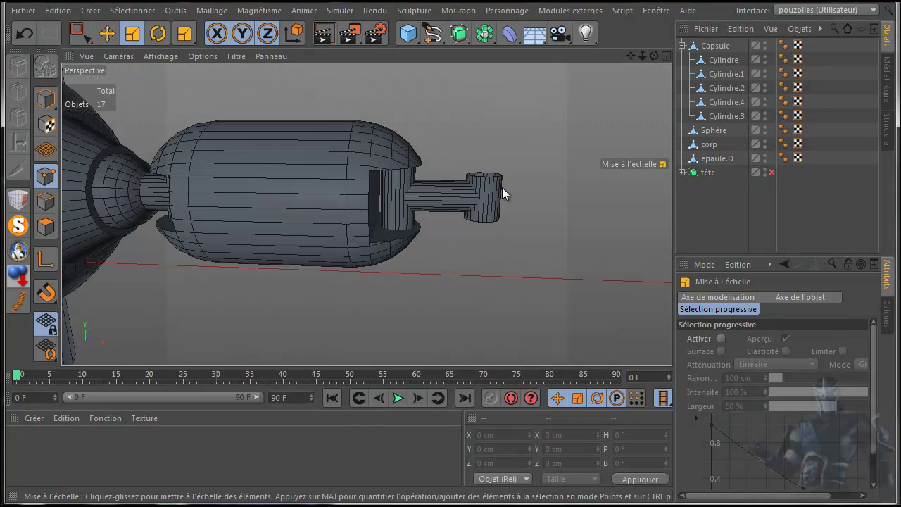
scroll(503, 188, up, 6)
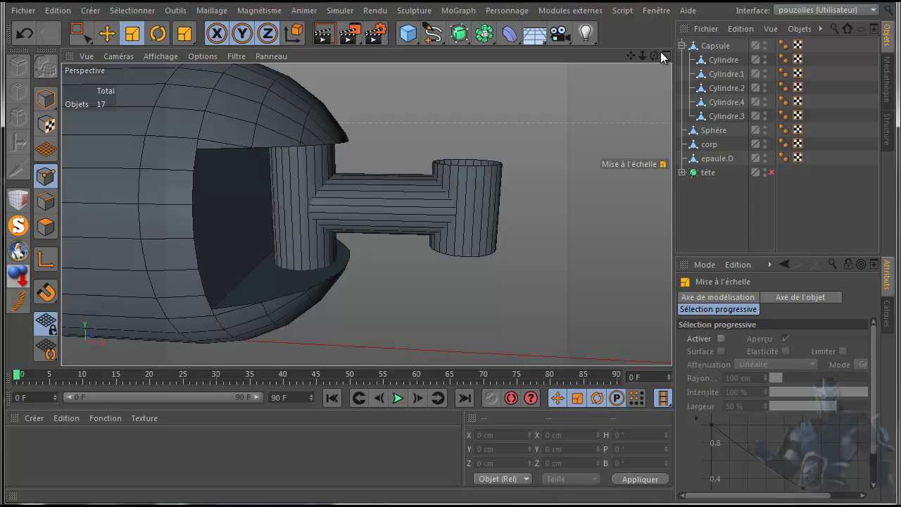
drag(654, 58, 647, 29)
scroll(527, 276, down, 5)
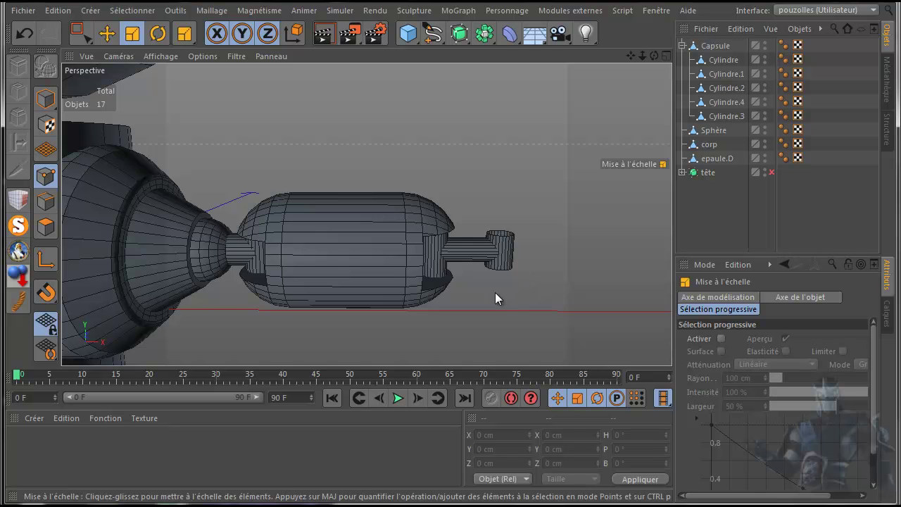
Add a Capsule primitive in the front view, nest it under Capsule, and reset it to its parent's position.
middle_click(495, 292)
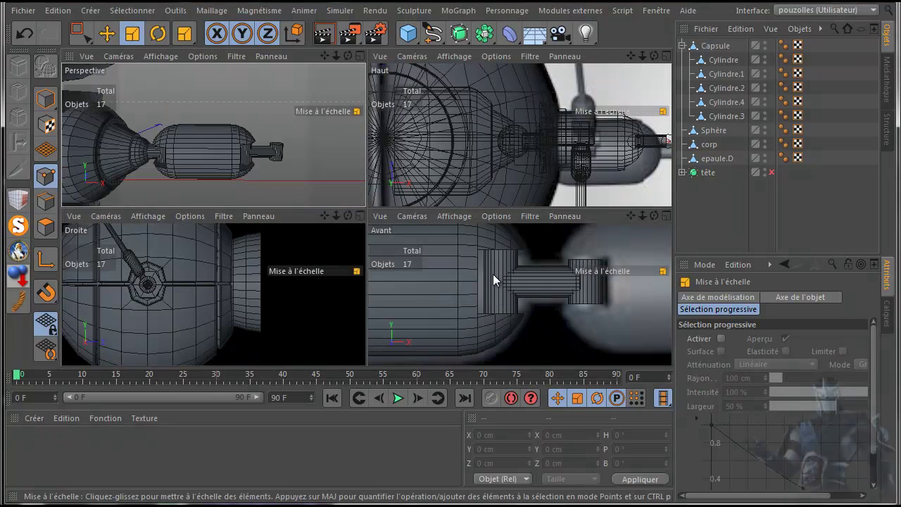
middle_click(510, 263)
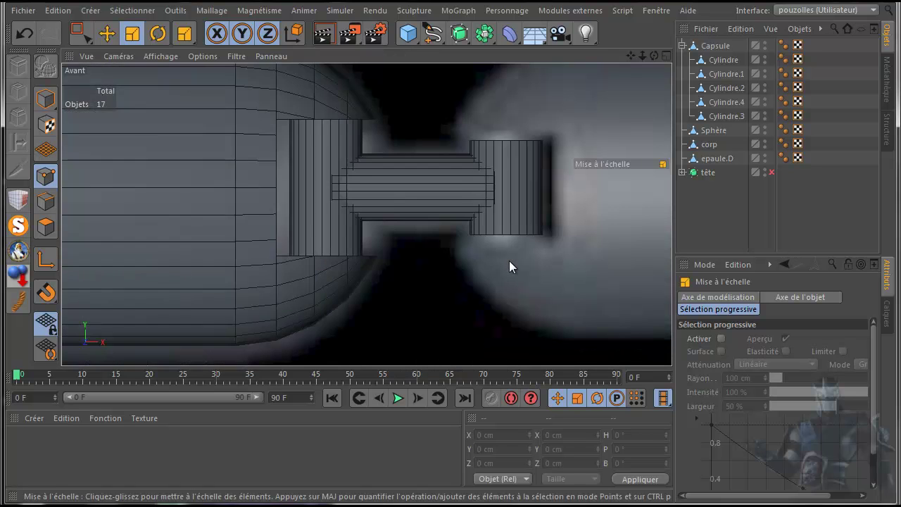
scroll(507, 262, down, 5)
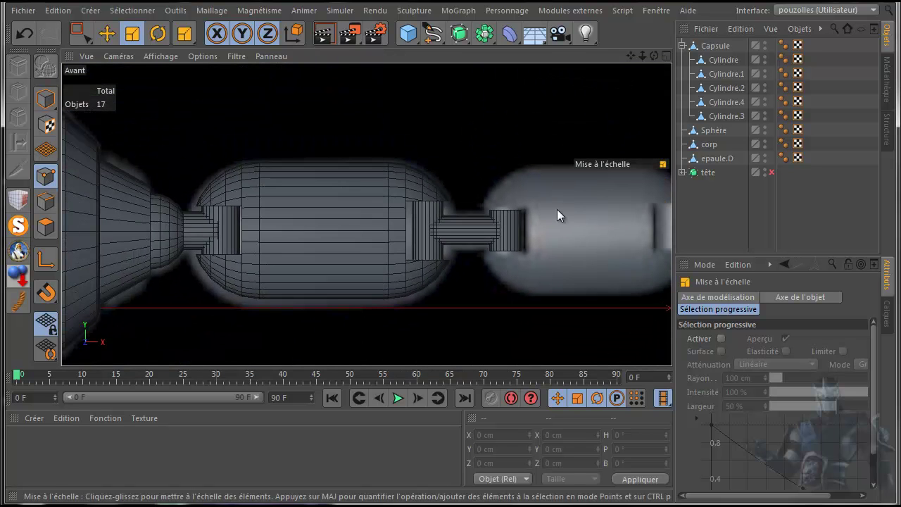
drag(630, 56, 522, 67)
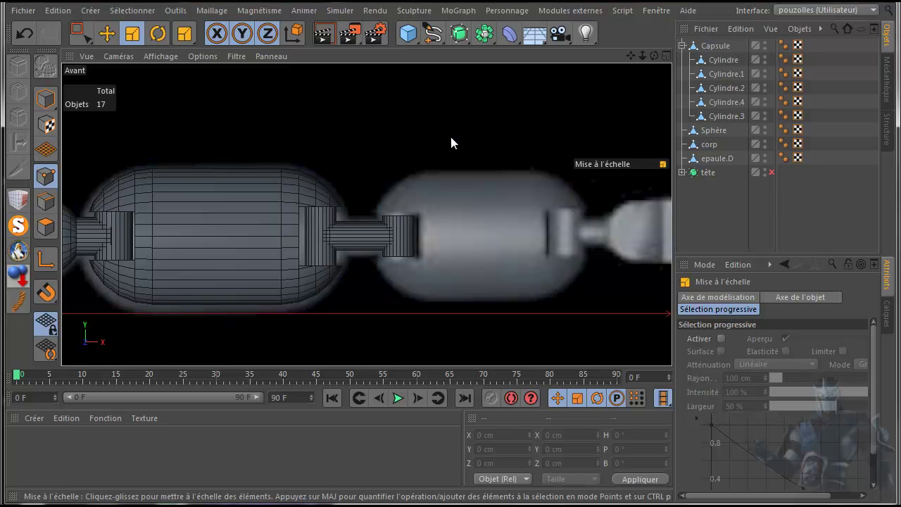
click(408, 33)
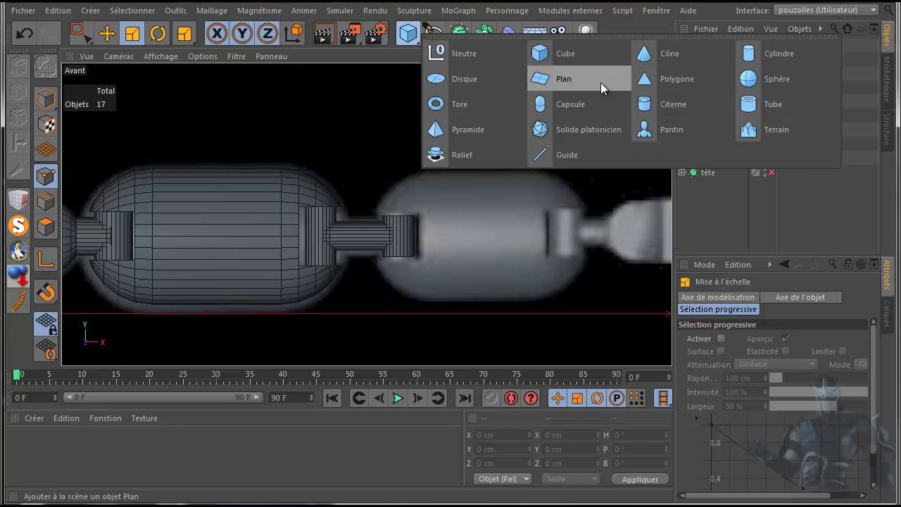
click(573, 102)
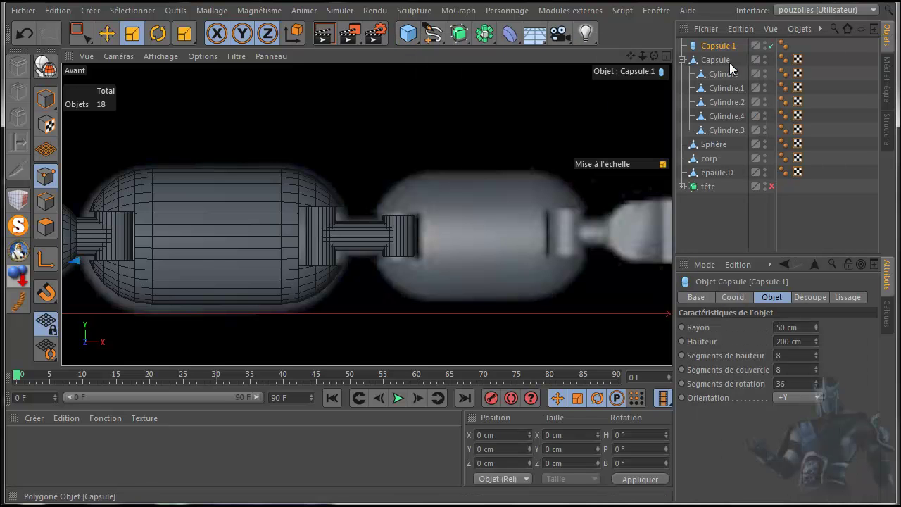
drag(721, 46, 719, 59)
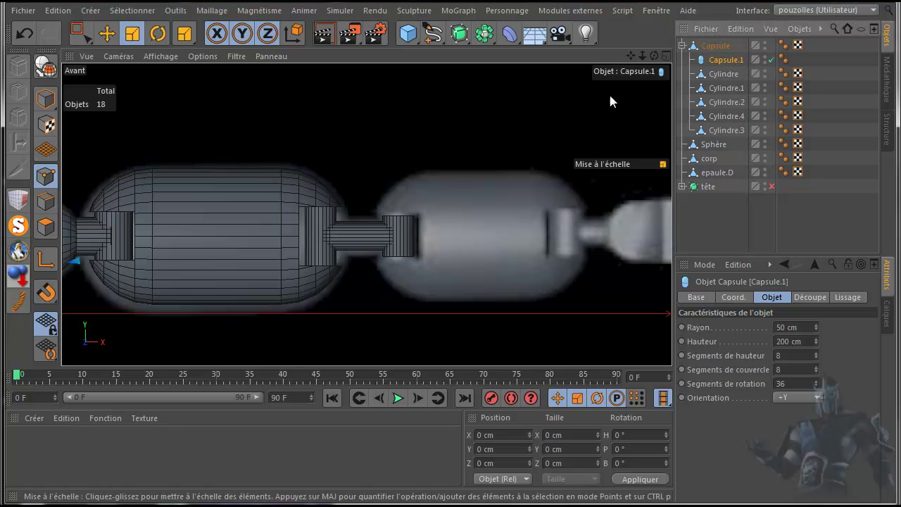
click(17, 251)
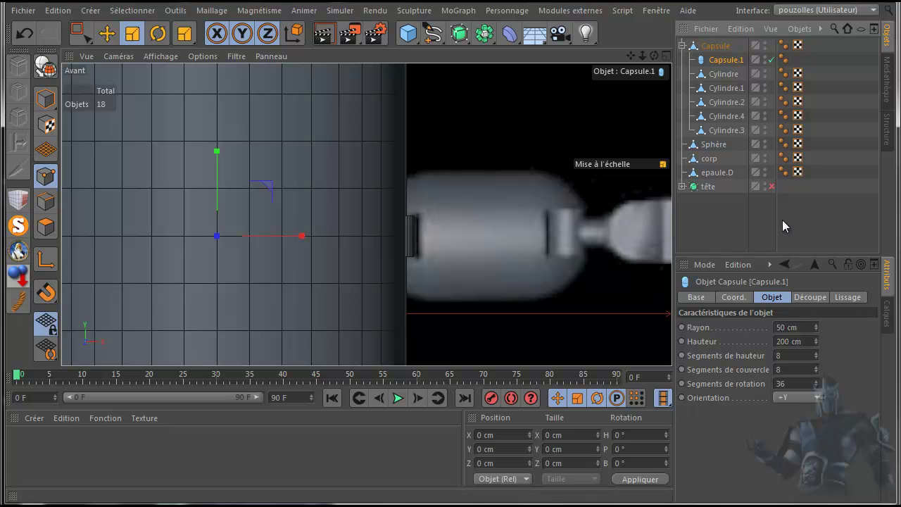
Set Capsule.1 to 1 height segment and 29 rotation segments.
drag(817, 354, 819, 357)
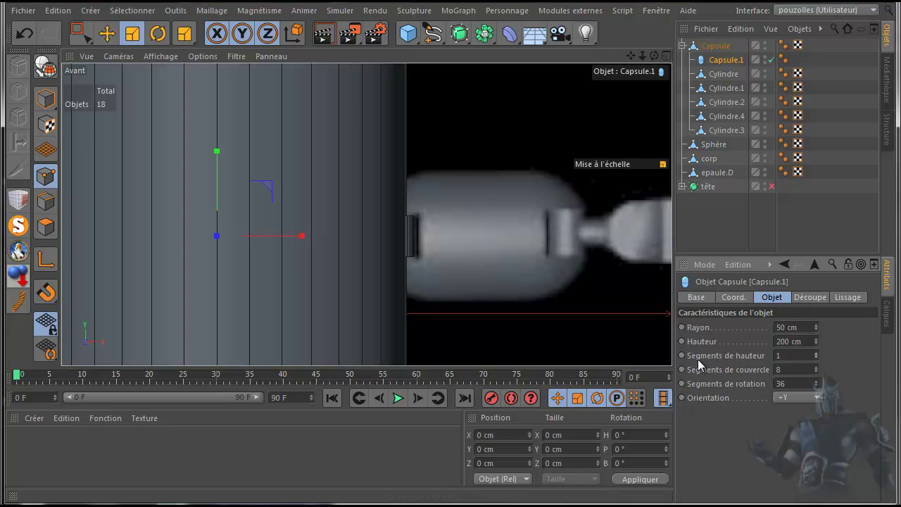
drag(802, 385, 778, 384)
text(1)
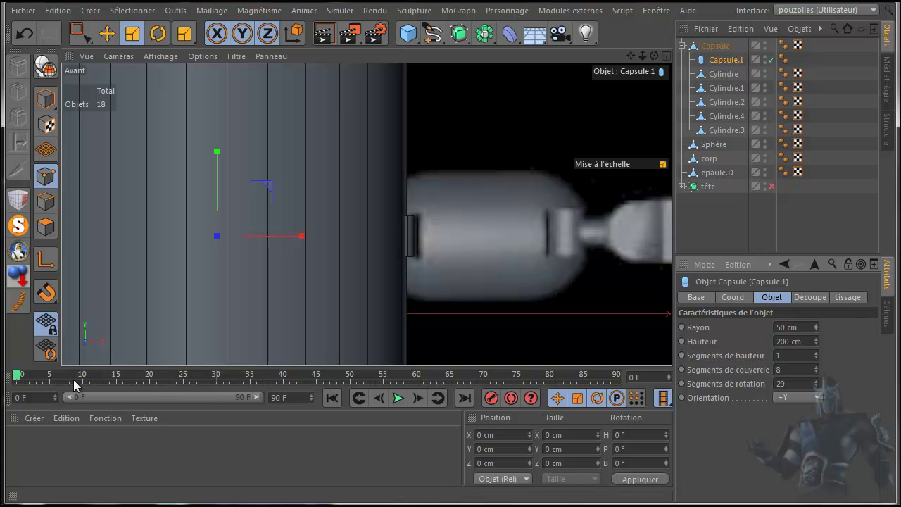
Set Capsule.1's orientation to -X, its radius to 15 cm and its height to 54 cm in object mode.
click(46, 99)
click(158, 33)
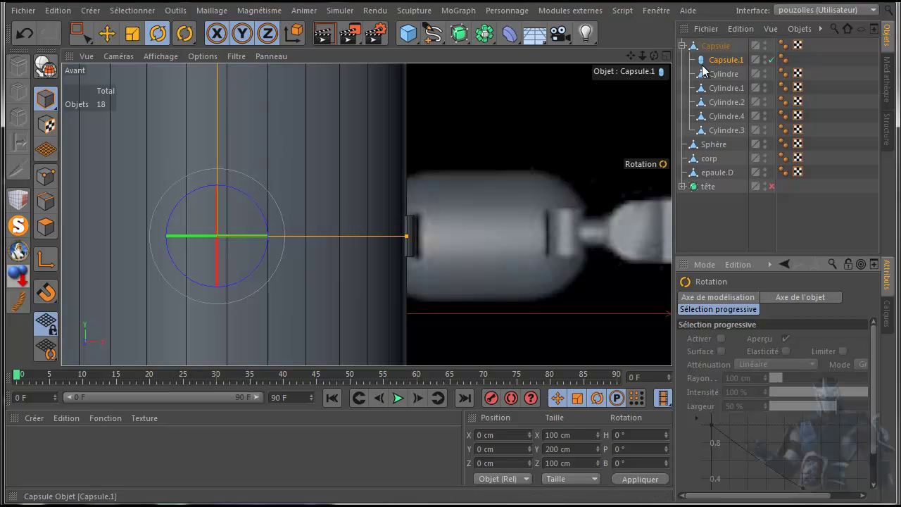
click(724, 60)
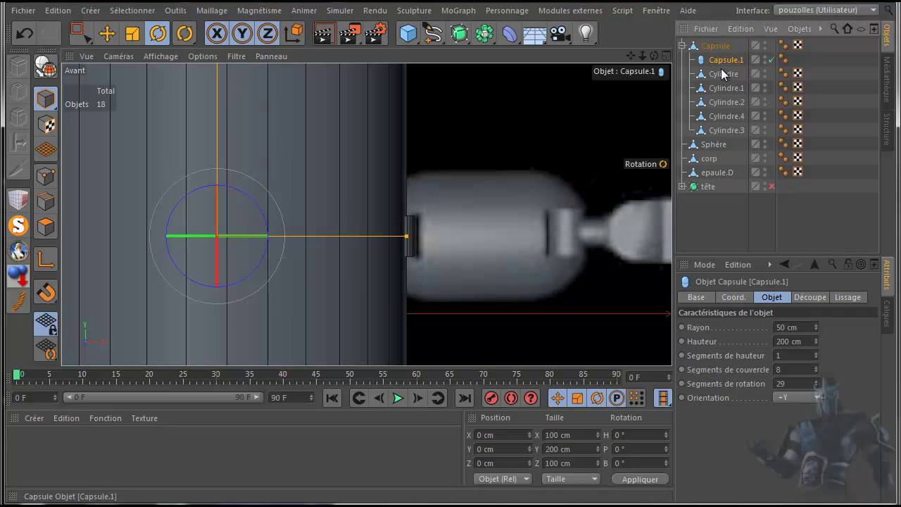
click(785, 395)
click(788, 424)
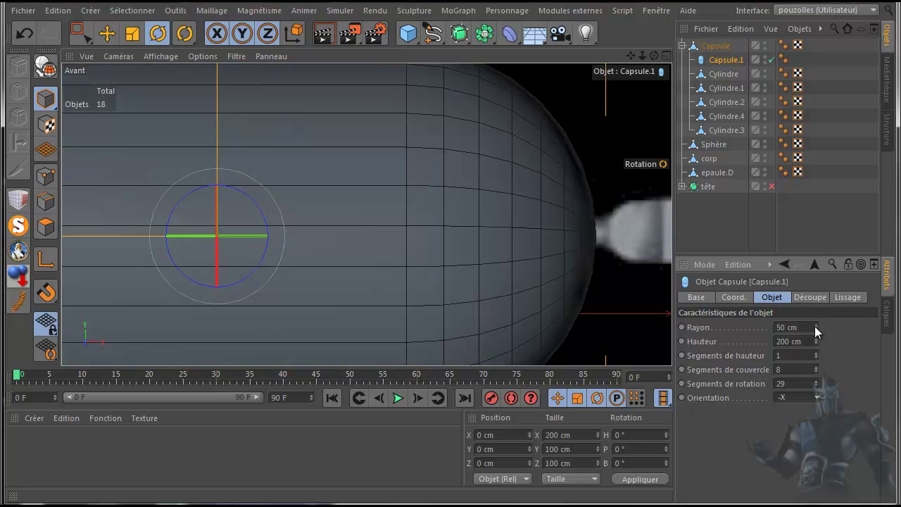
drag(816, 329, 708, 447)
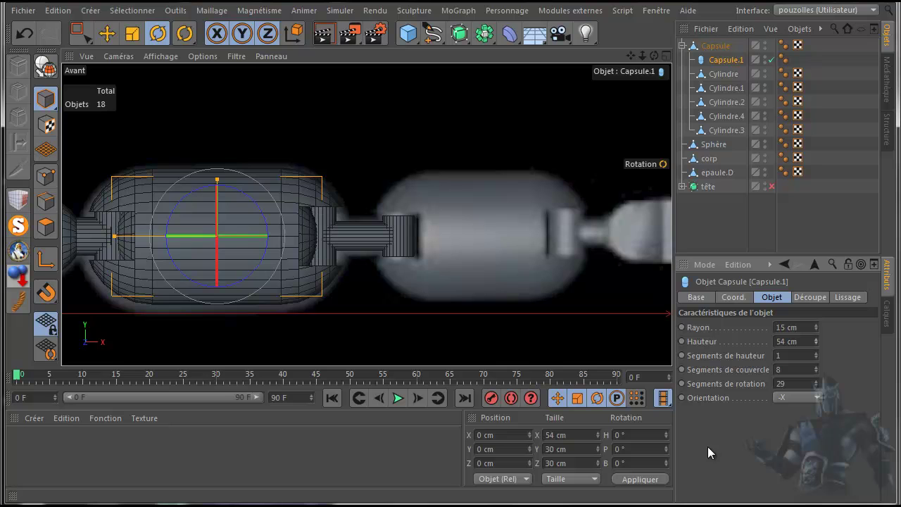
Move Capsule.1 along X to about 69.78 cm, over the next arm segment in the reference image.
click(106, 33)
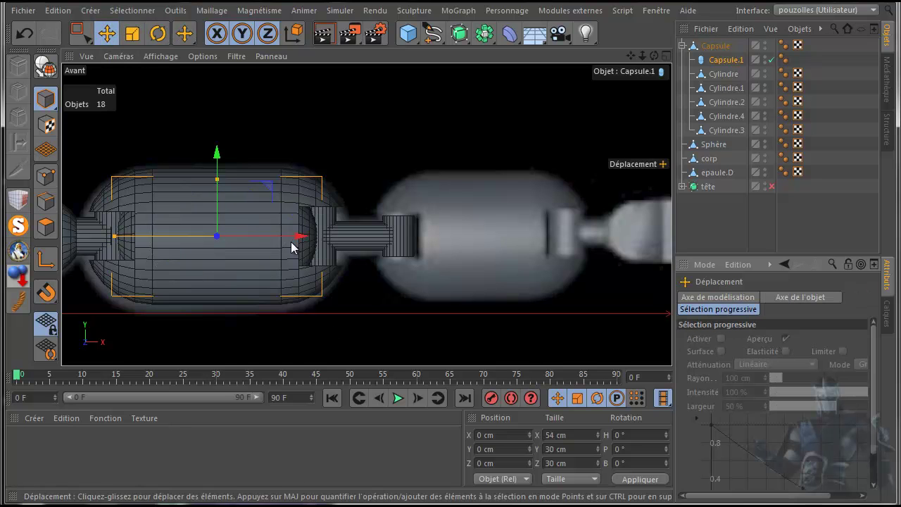
drag(300, 239, 565, 245)
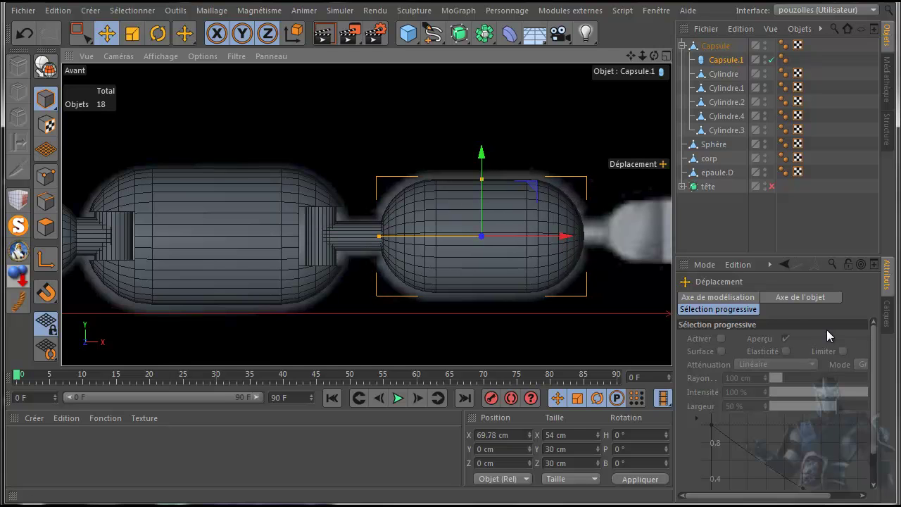
click(721, 59)
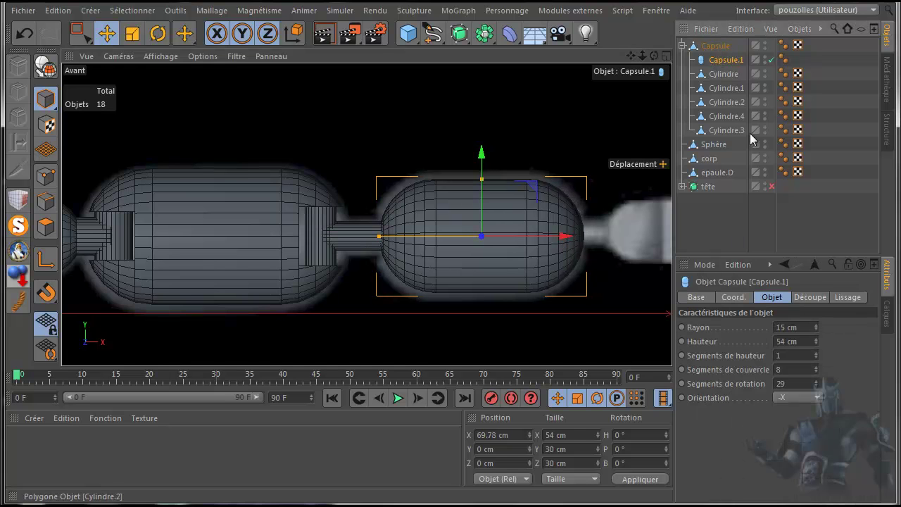
Set Capsule.1's radius to 17 cm, its height to 57 cm and its cap segments to 5.
click(816, 325)
click(816, 325)
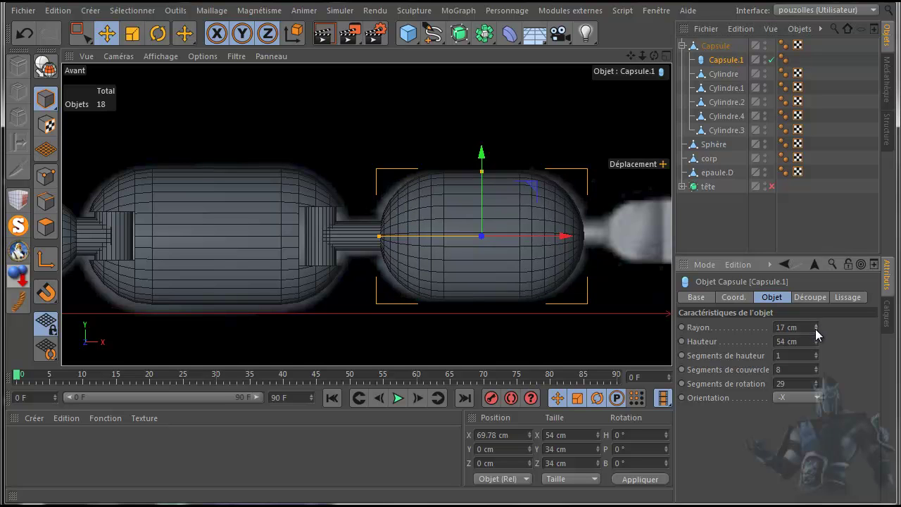
click(816, 338)
click(816, 339)
click(817, 339)
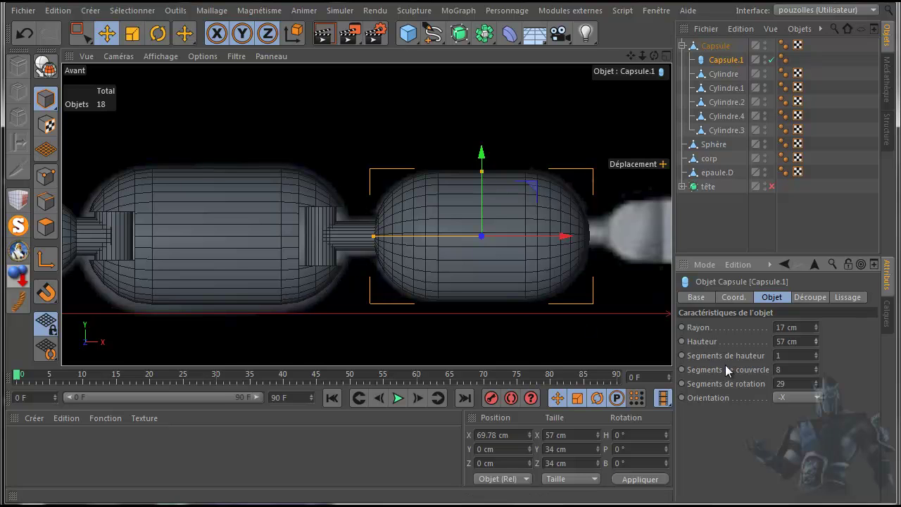
click(816, 372)
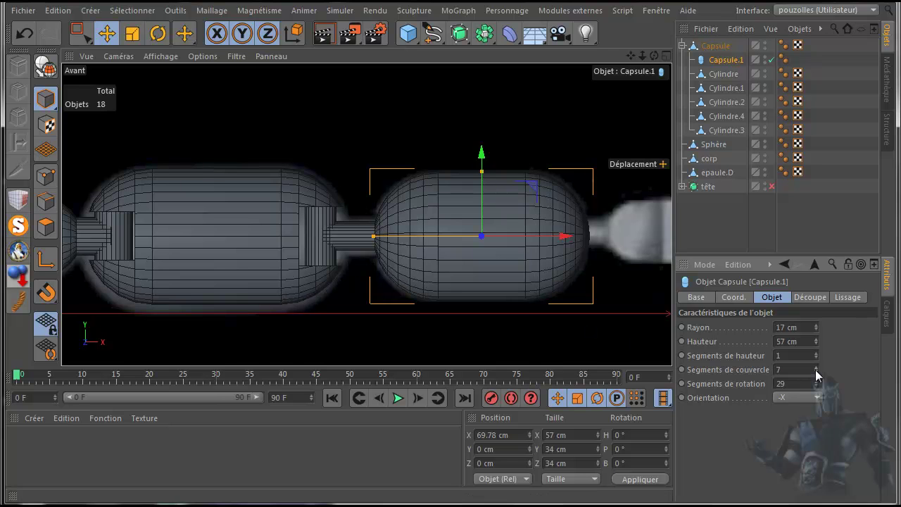
click(816, 373)
click(816, 372)
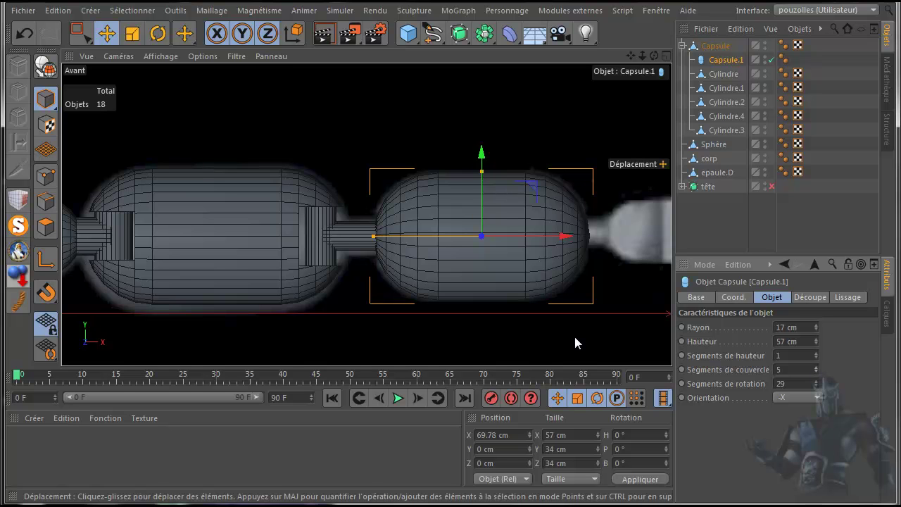
Turn on X-Ray display for Capsule.1 to see the reference image through it.
scroll(550, 331, up, 3)
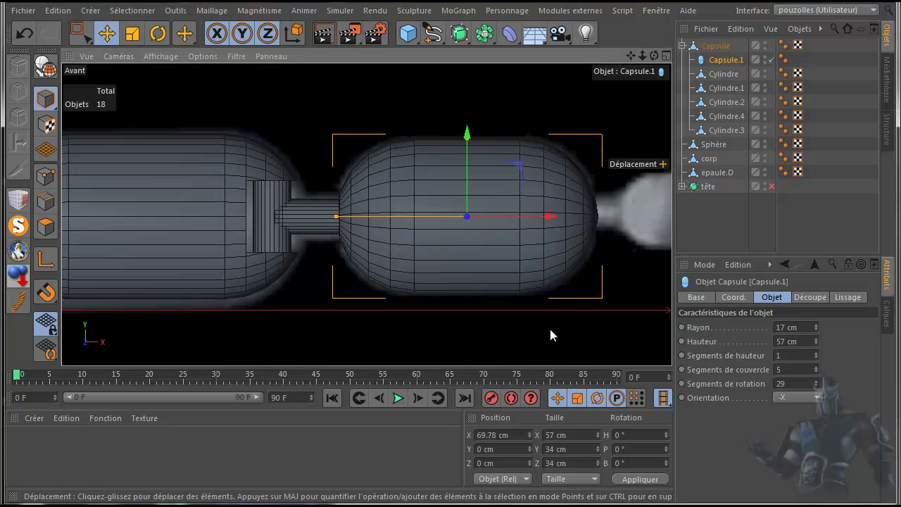
click(701, 298)
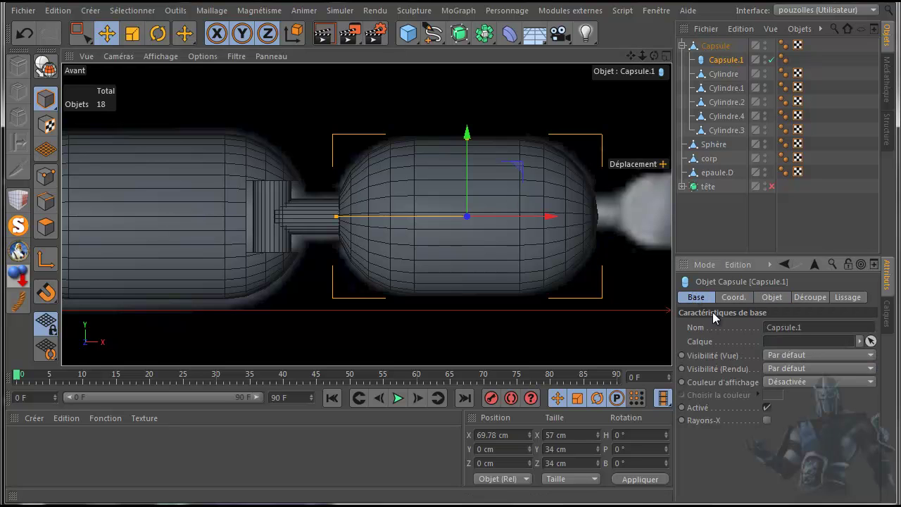
click(767, 423)
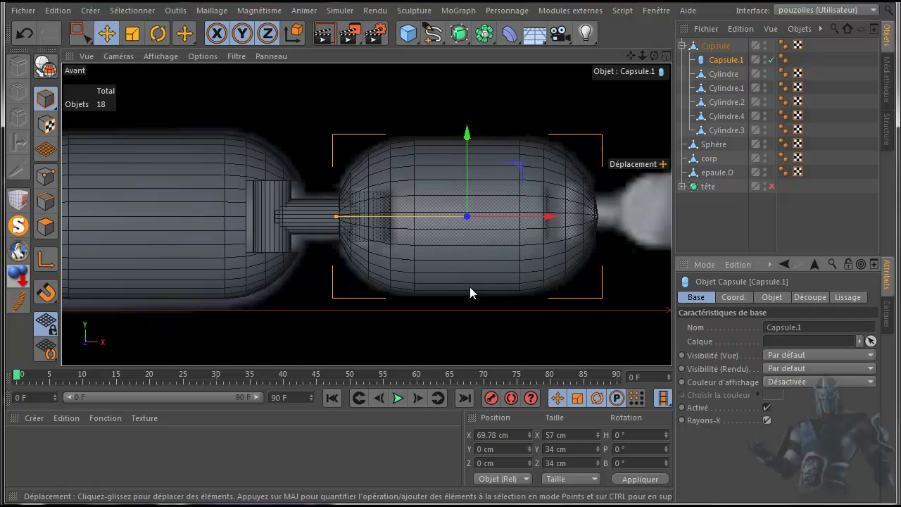
scroll(415, 265, up, 2)
scroll(415, 264, up, 2)
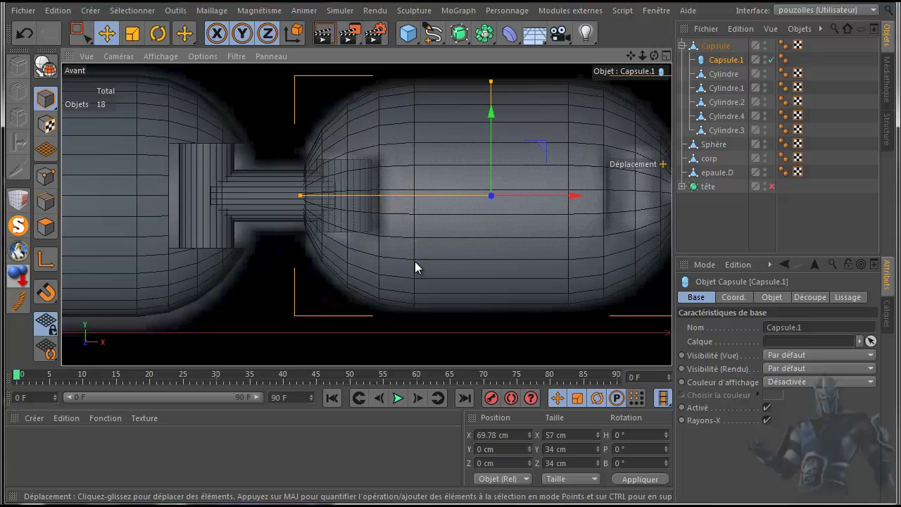
drag(630, 56, 505, 83)
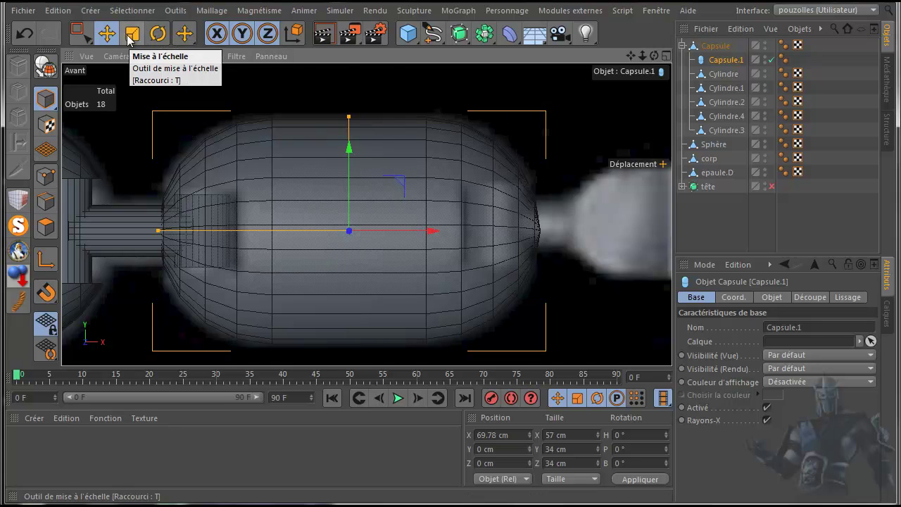
Make Capsule.1 editable and knife-cut its left end in point mode along the upper and lower edges of the joint slot.
click(40, 72)
click(47, 182)
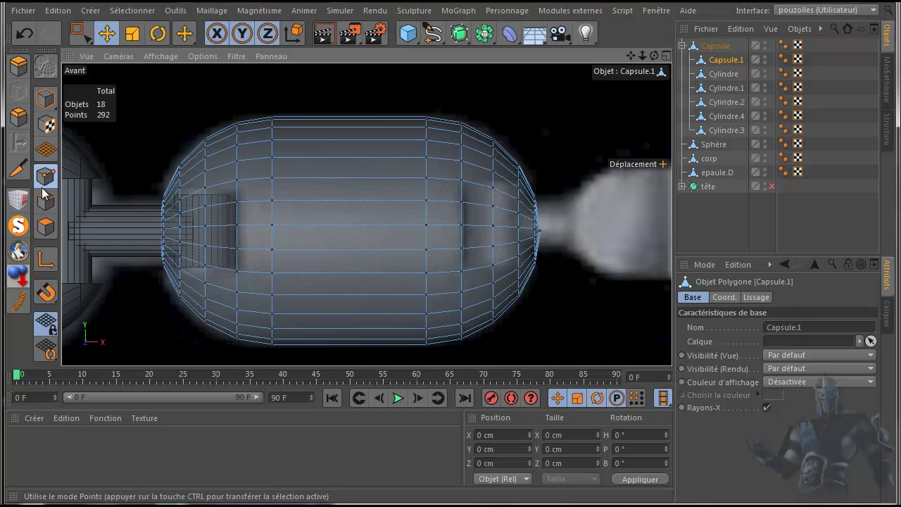
click(18, 168)
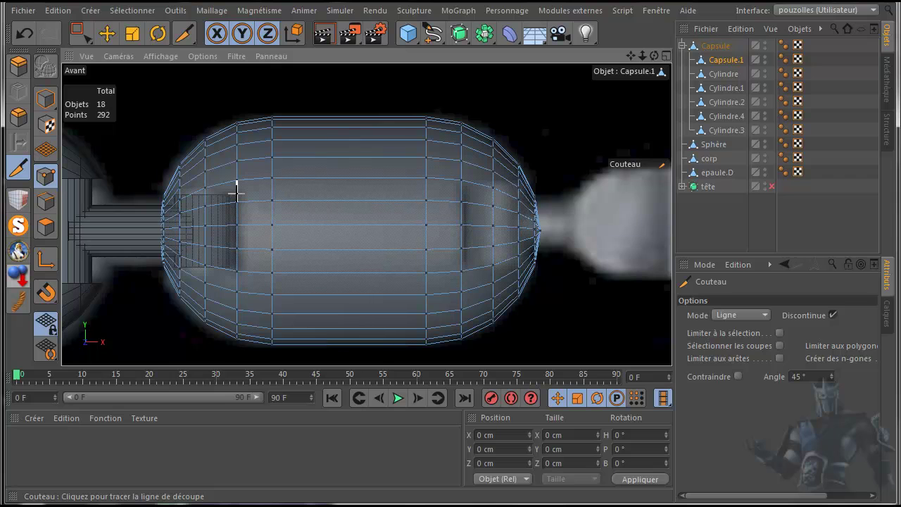
drag(236, 191, 127, 190)
click(132, 269)
drag(462, 180, 548, 184)
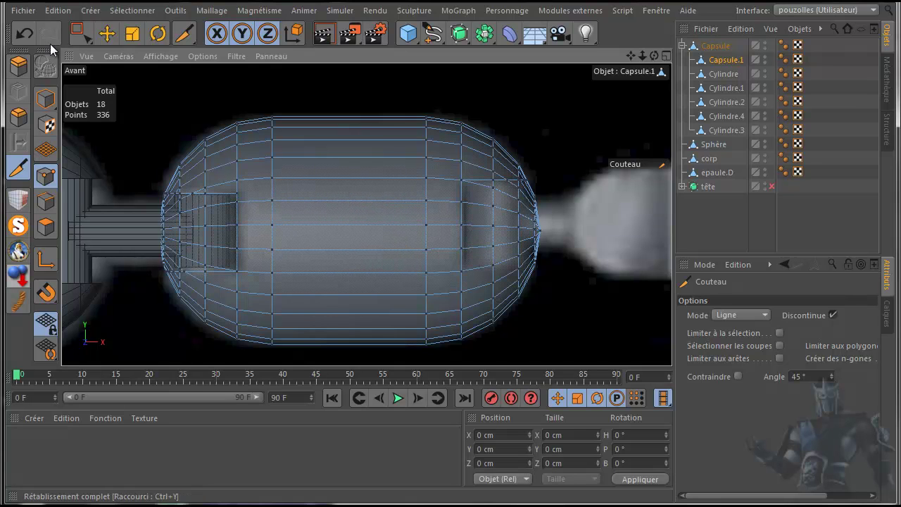
click(23, 33)
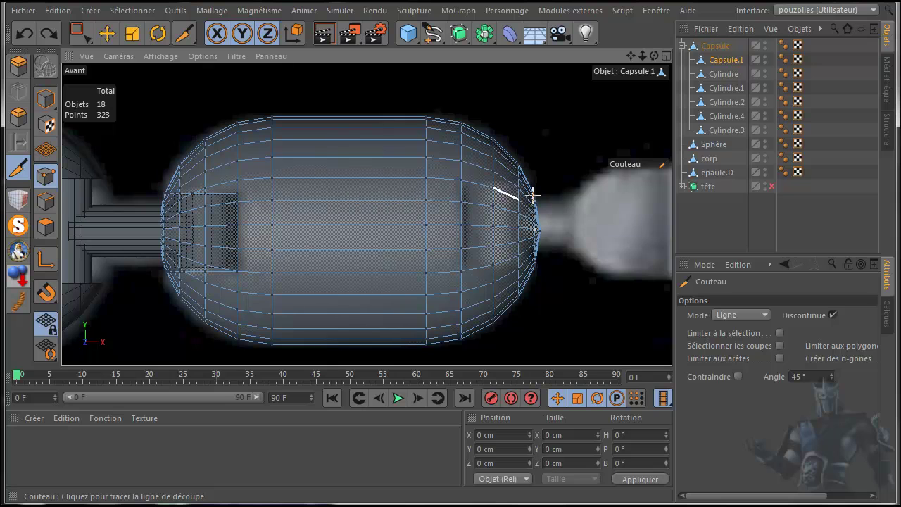
key(ctrl+y)
click(30, 35)
Knife-cut Capsule.1's right end with two horizontal lines along the upper and lower edges of the reference slot.
drag(461, 191, 573, 190)
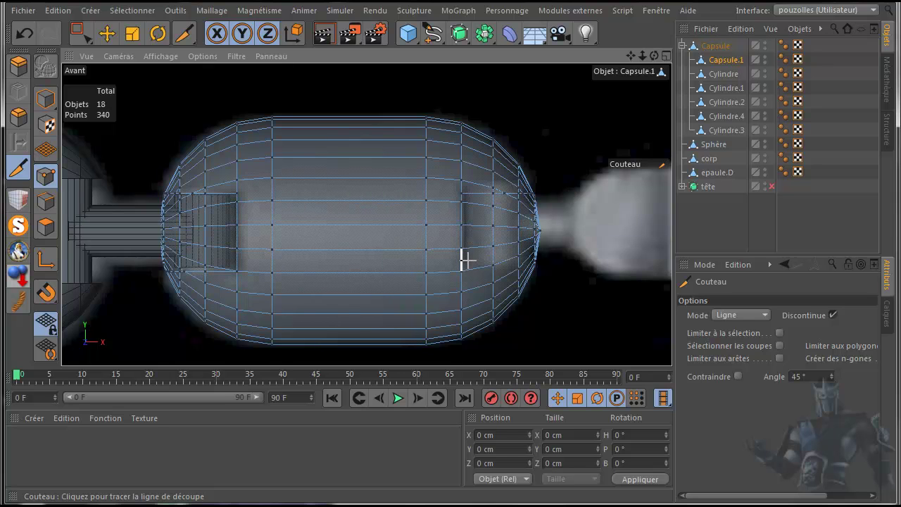
drag(461, 269, 567, 258)
Delete the points between the two cuts at Capsule.1's left end to open the joint slot, including the leftover corner points.
click(77, 33)
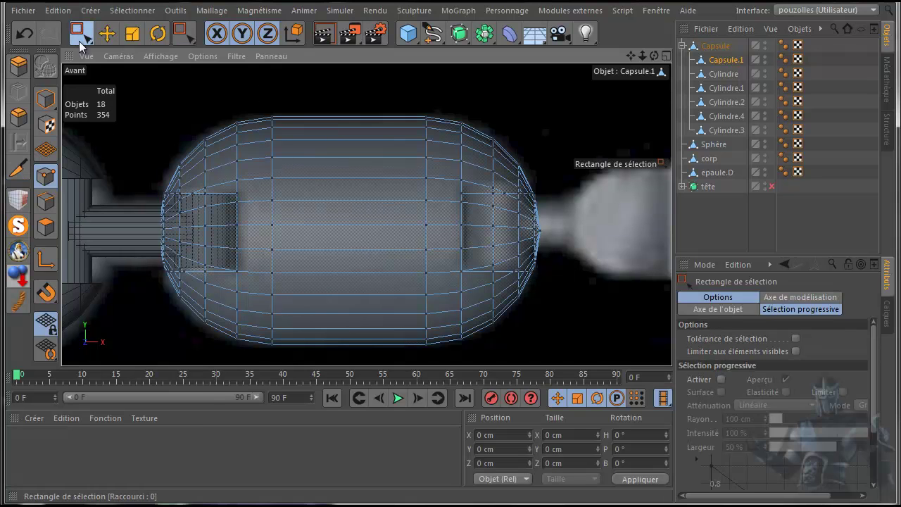
drag(140, 195, 224, 271)
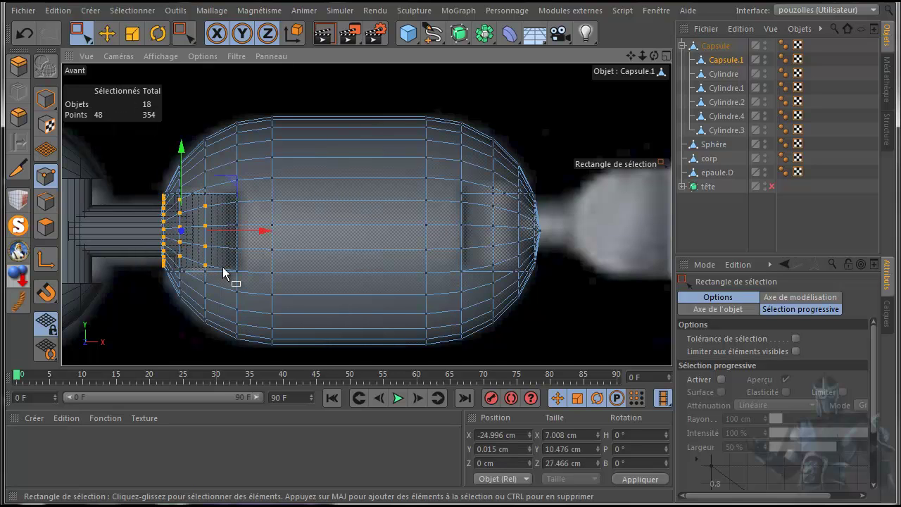
key(Delete)
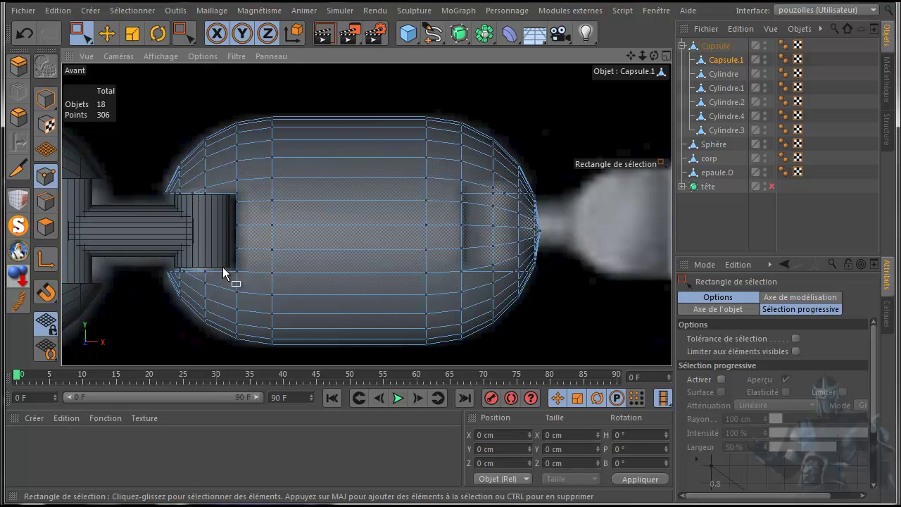
scroll(183, 251, up, 10)
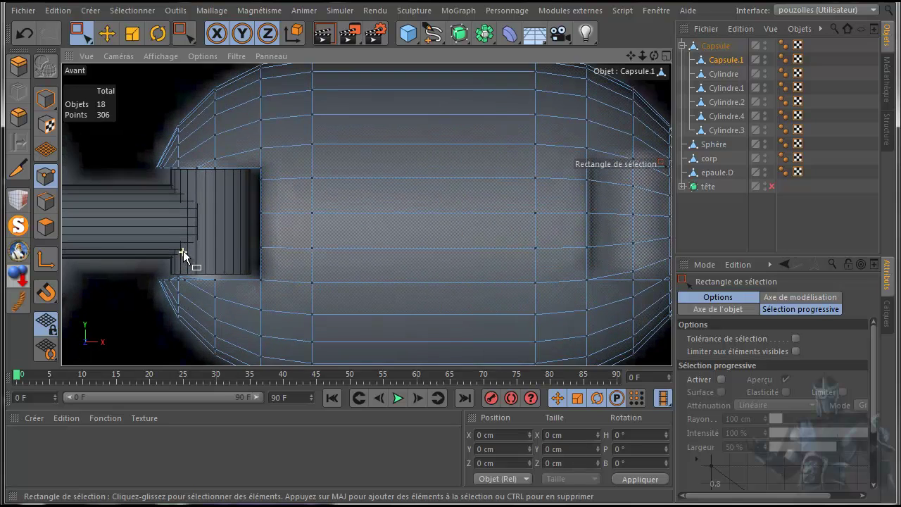
drag(193, 275, 168, 294)
key(Delete)
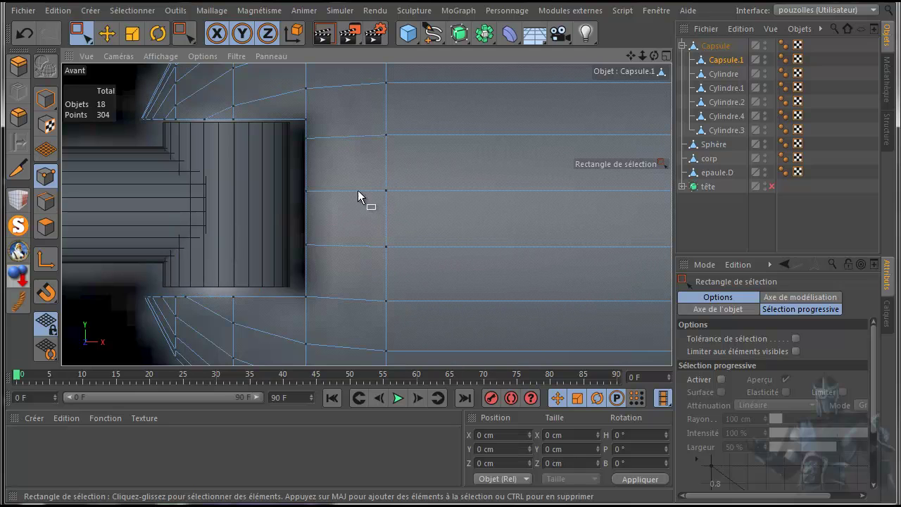
Delete the points between the two cuts at Capsule.1's right end to open the second slot.
drag(631, 56, 236, 127)
mouse_move(549, 123)
mouse_down()
mouse_move(396, 145)
mouse_move(392, 288)
mouse_up()
drag(390, 291, 391, 292)
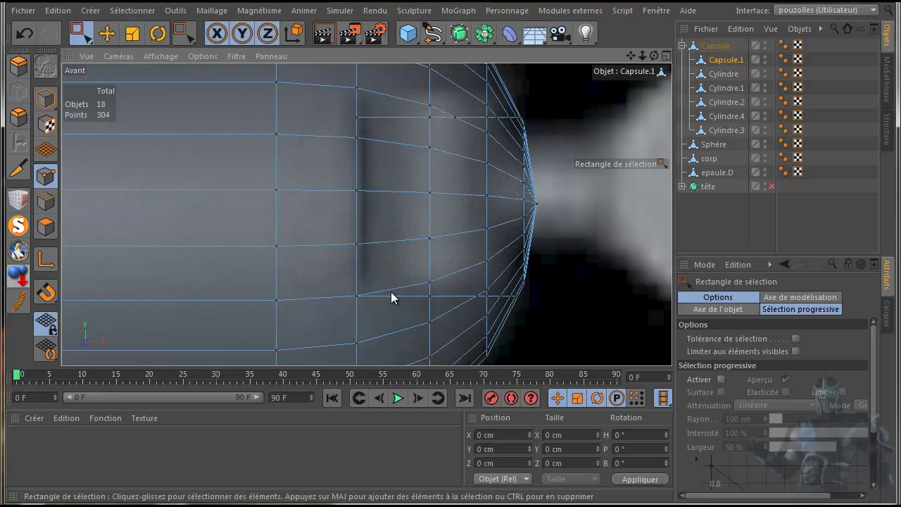
key(Delete)
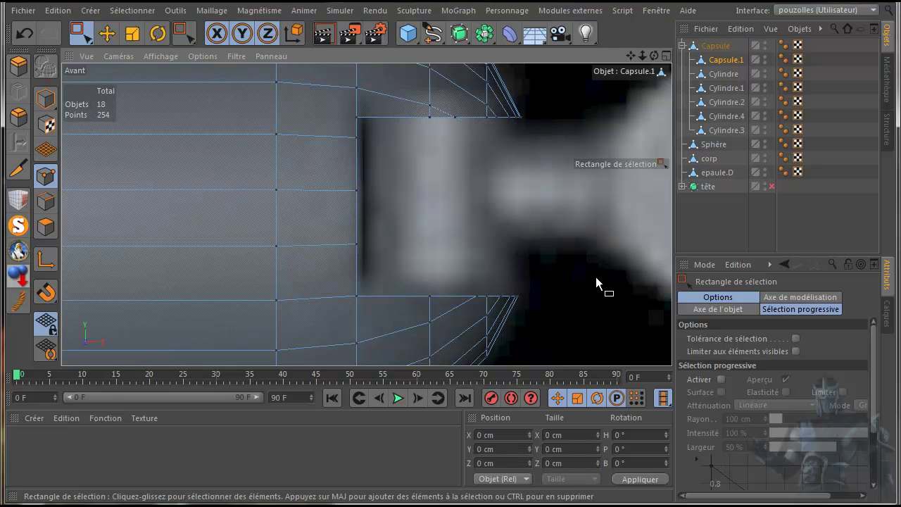
Isolate Capsule.1 in the perspective view with edge mode active, and turn off its X-Ray display.
scroll(591, 277, down, 5)
scroll(590, 276, down, 2)
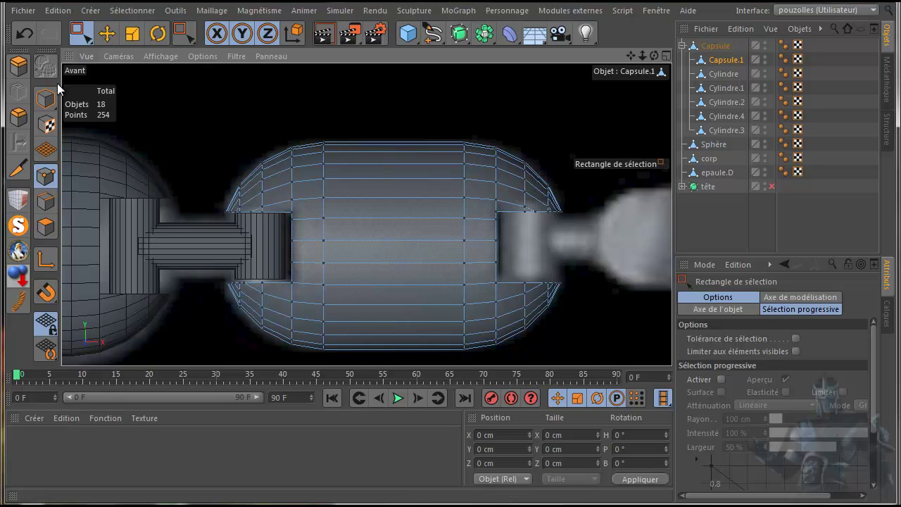
click(105, 35)
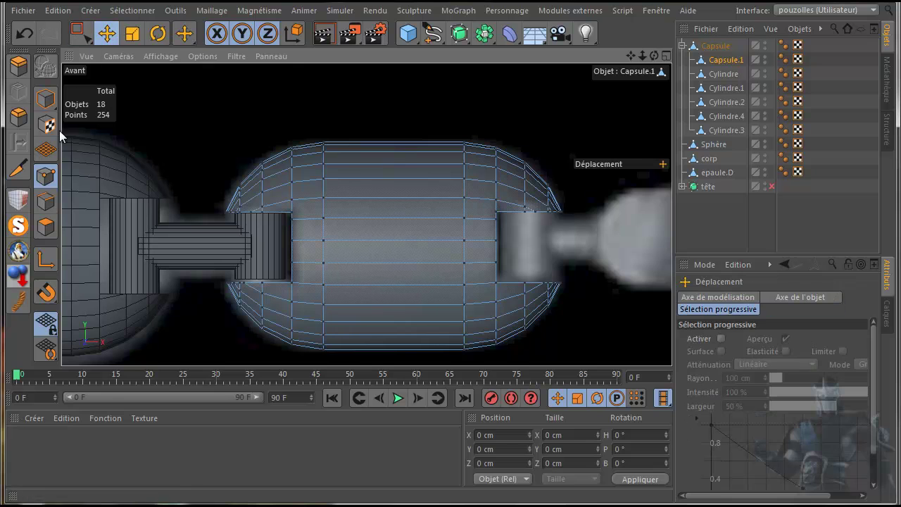
click(45, 201)
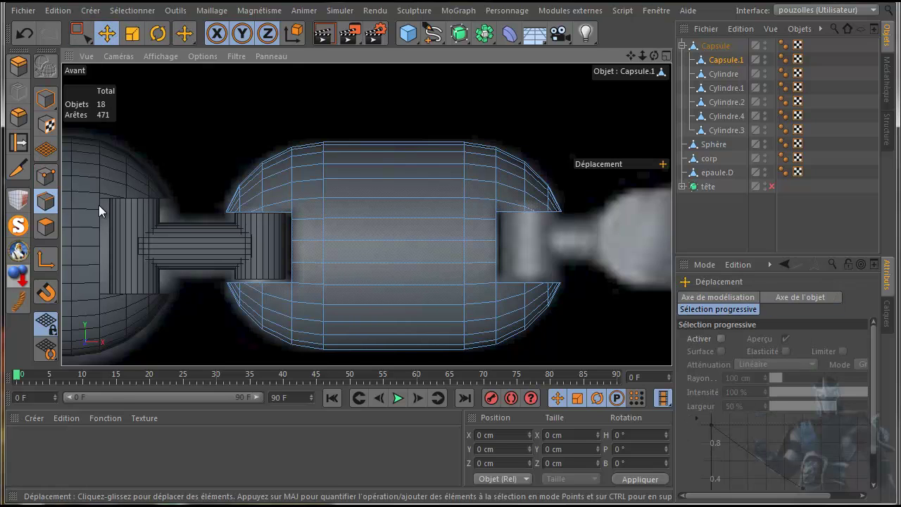
middle_click(175, 192)
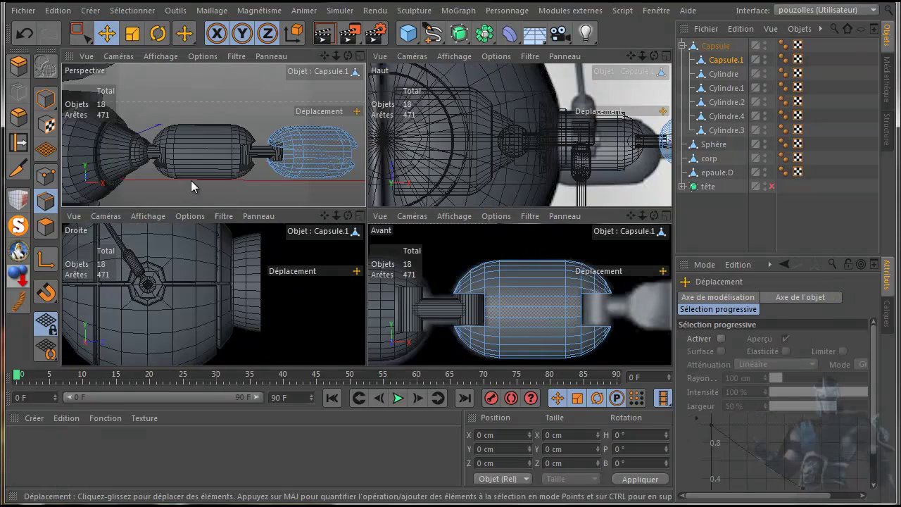
middle_click(190, 181)
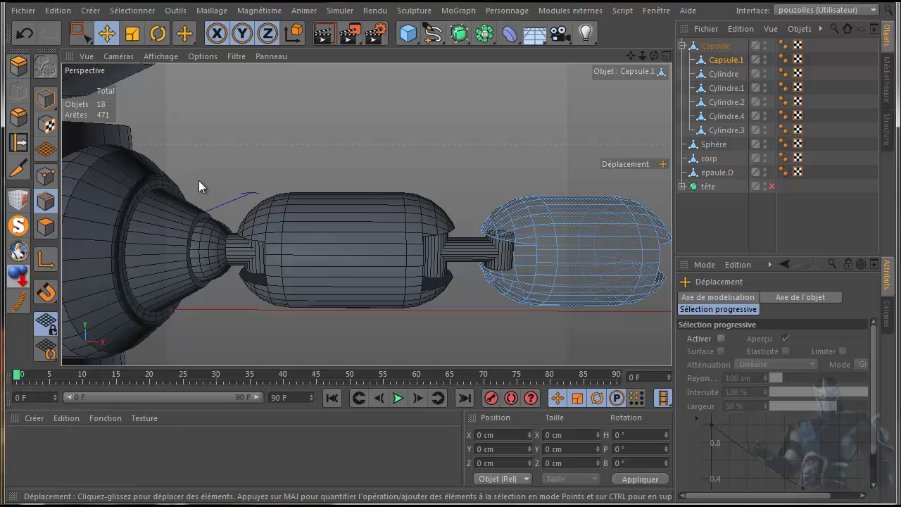
click(17, 226)
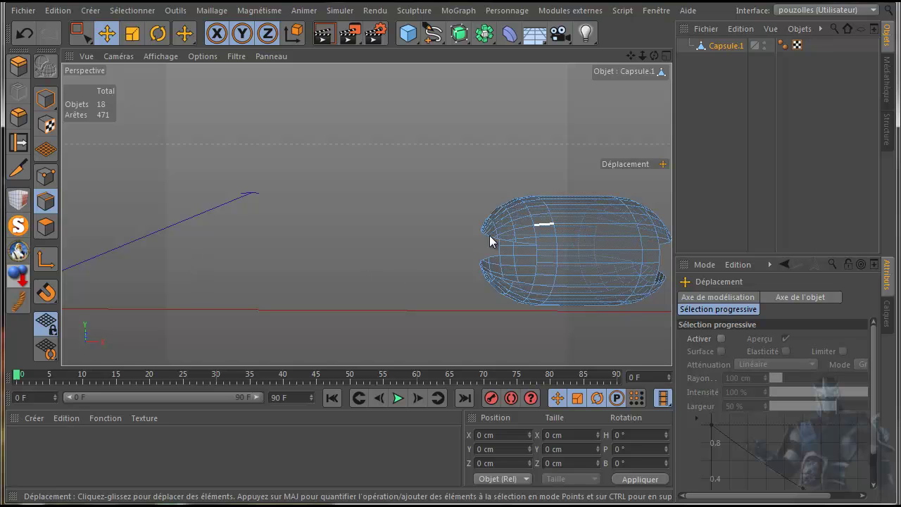
click(728, 46)
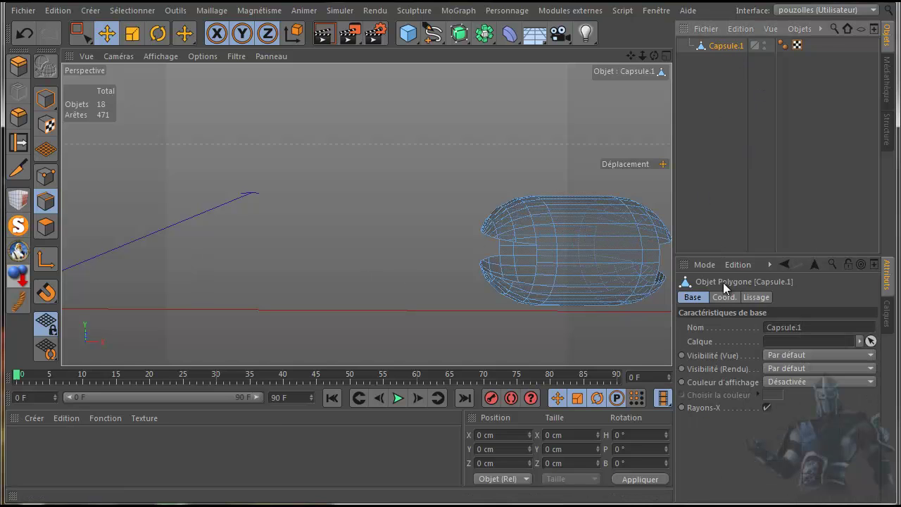
click(767, 407)
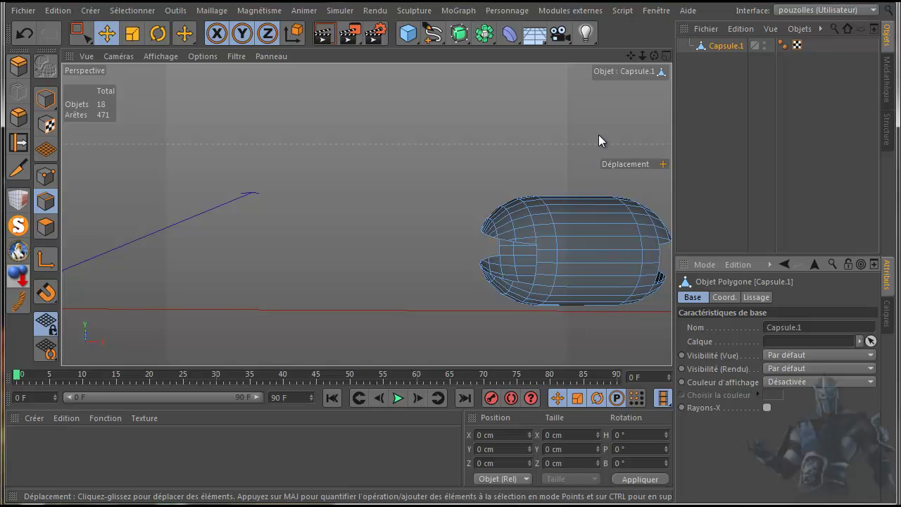
Bridge the opposite edges at the bottom and at the top of the slot in Capsule.1's left end.
scroll(567, 296, up, 4)
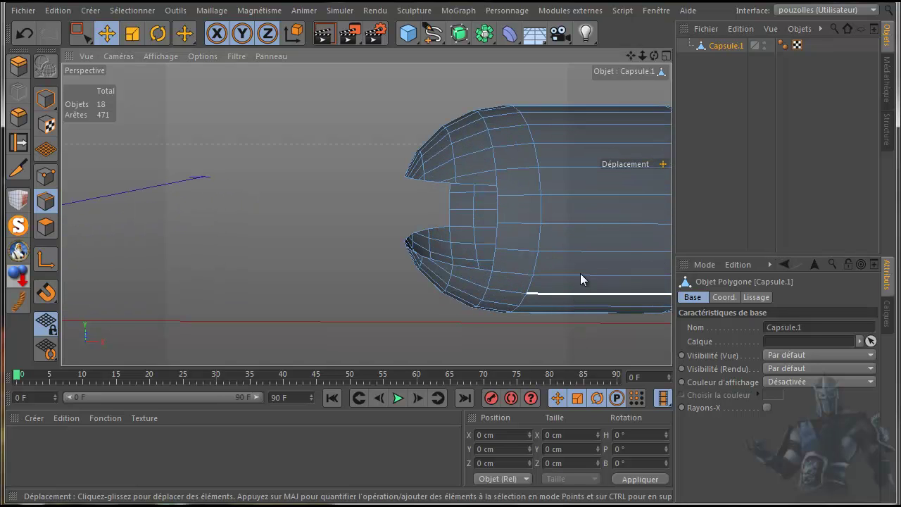
scroll(581, 274, up, 2)
drag(654, 57, 738, 55)
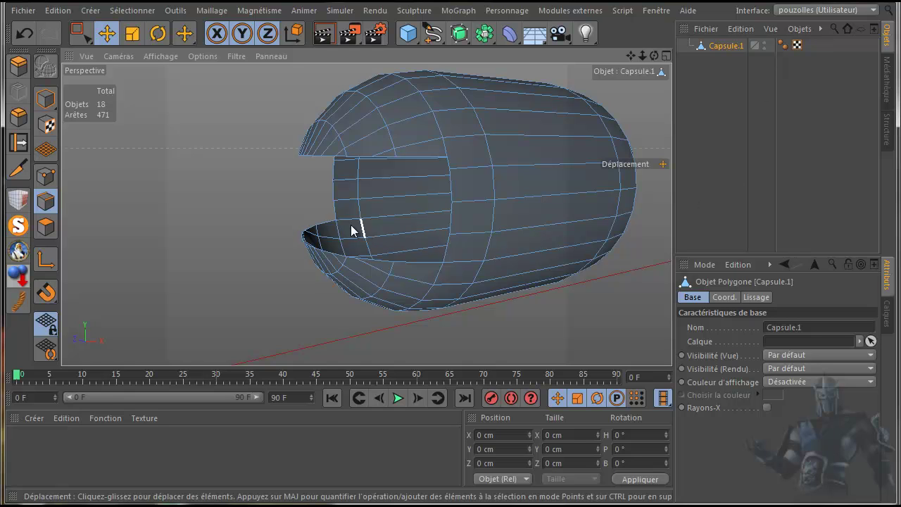
right_click(208, 164)
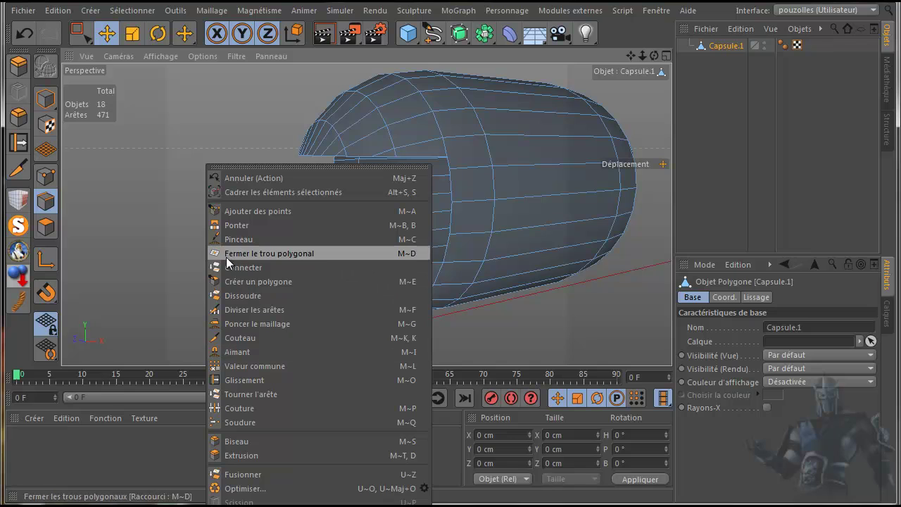
click(236, 225)
drag(335, 216, 449, 252)
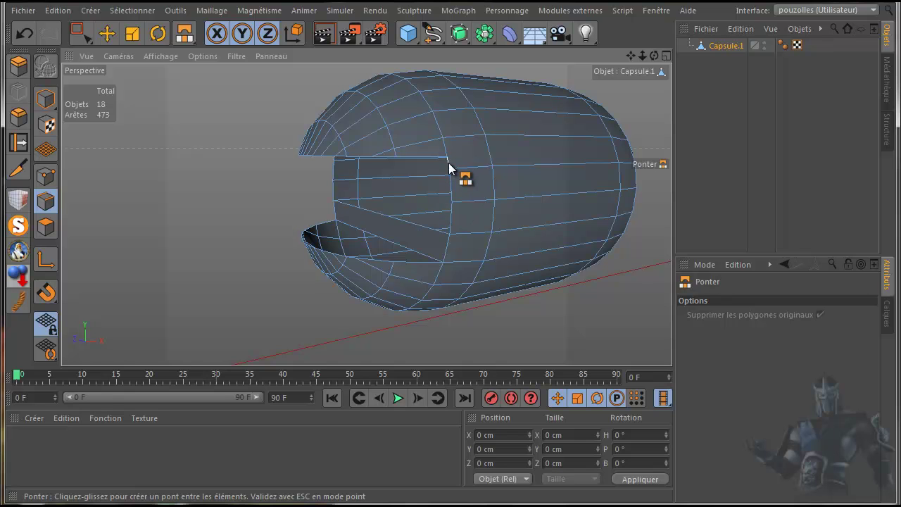
drag(655, 55, 668, 36)
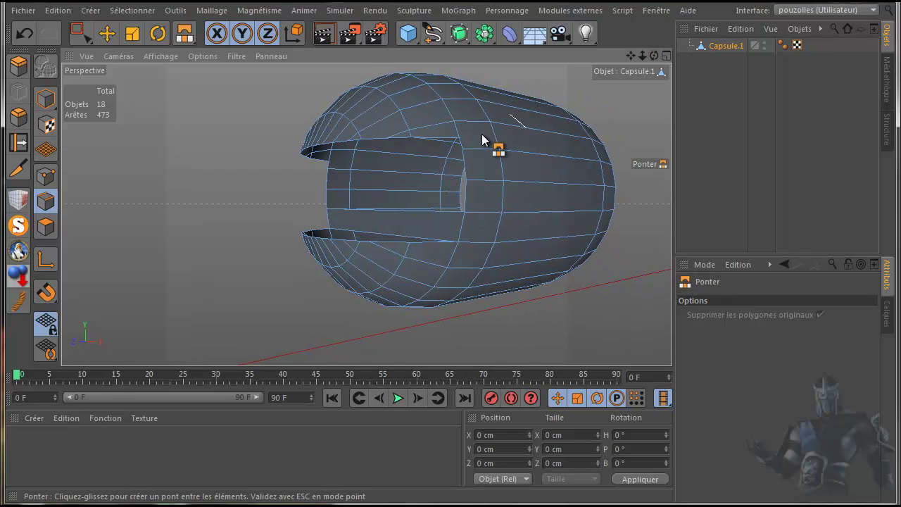
drag(462, 144, 328, 169)
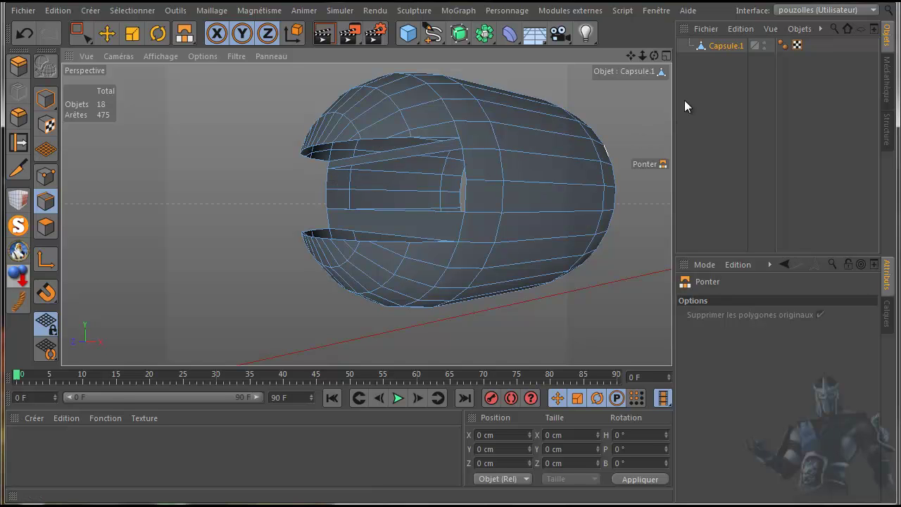
Bridge the opposite edges at the bottom and at the top of the slot in Capsule.1's right end.
drag(657, 53, 379, 62)
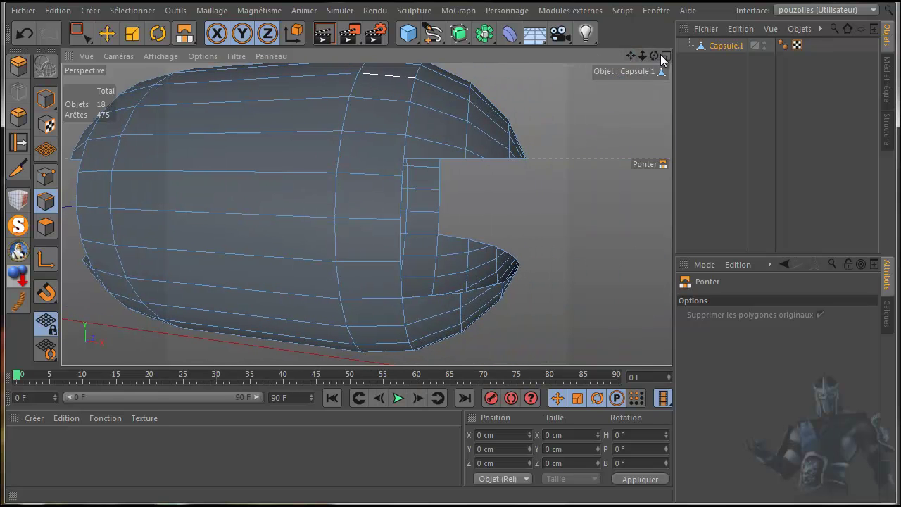
drag(655, 54, 565, 54)
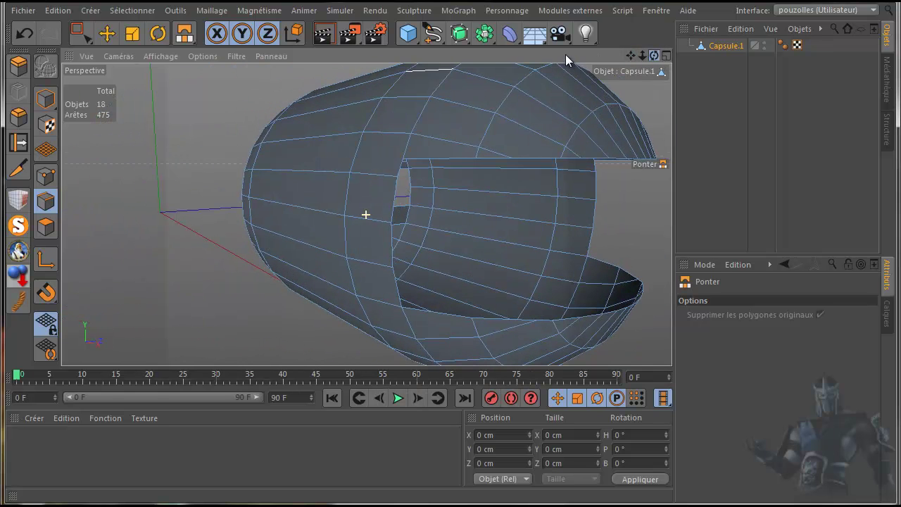
drag(596, 252, 397, 297)
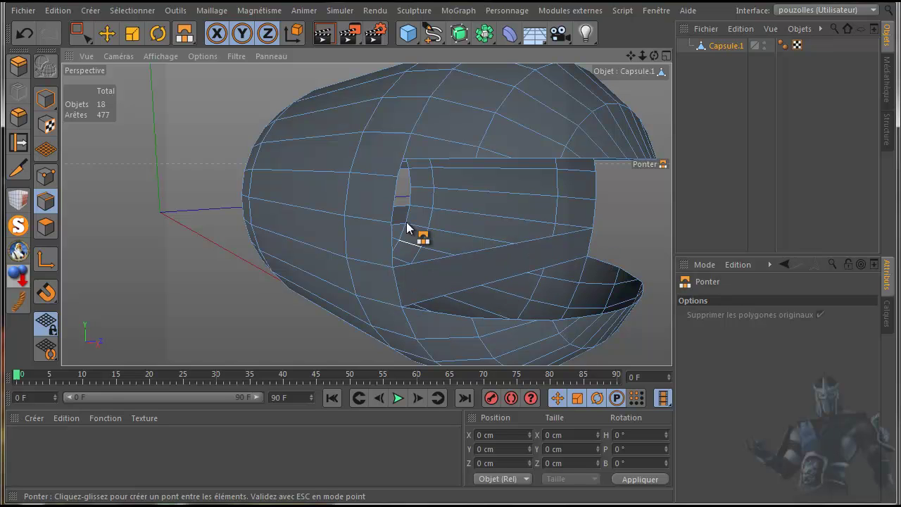
drag(655, 56, 648, 45)
drag(608, 182, 398, 172)
Cap the lower and upper openings of Capsule.1's right-end slot with the Close Polygon Hole tool.
right_click(148, 151)
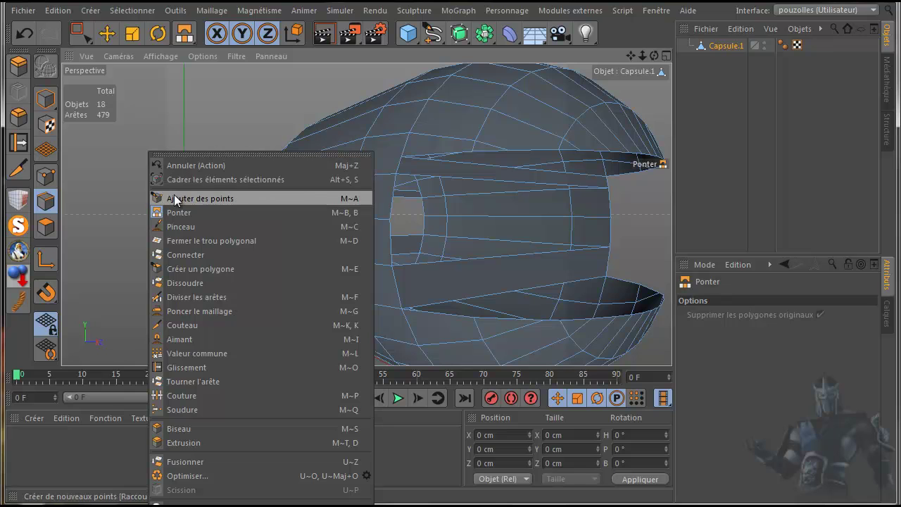
click(193, 245)
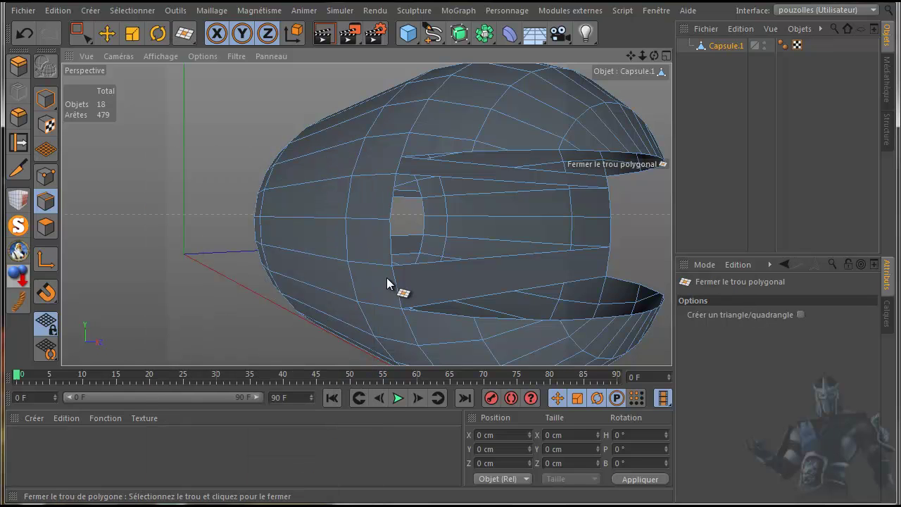
click(467, 319)
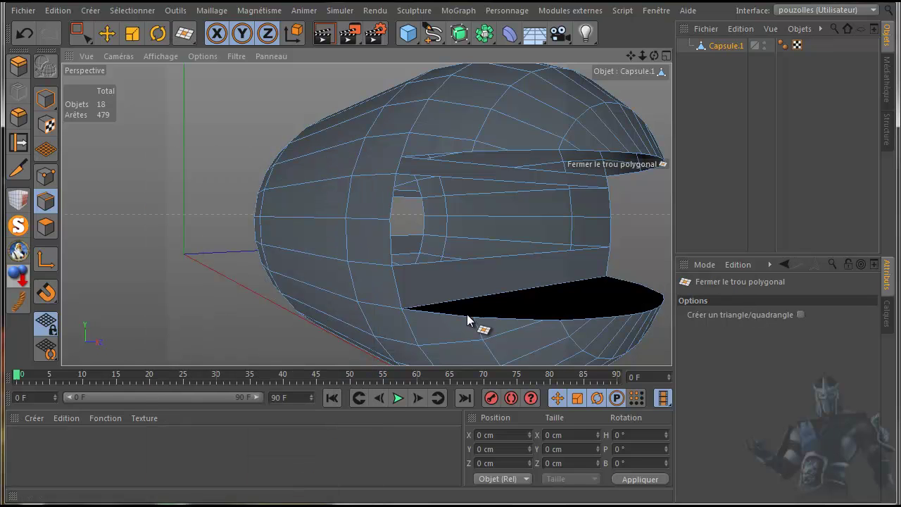
click(631, 179)
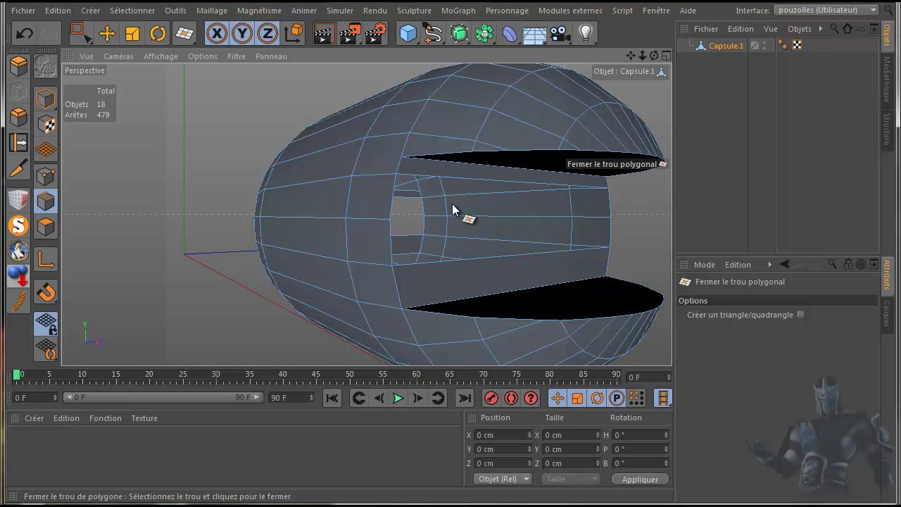
Delete the two bridge polygons spanning Capsule.1's right-end slot in polygon mode.
click(46, 226)
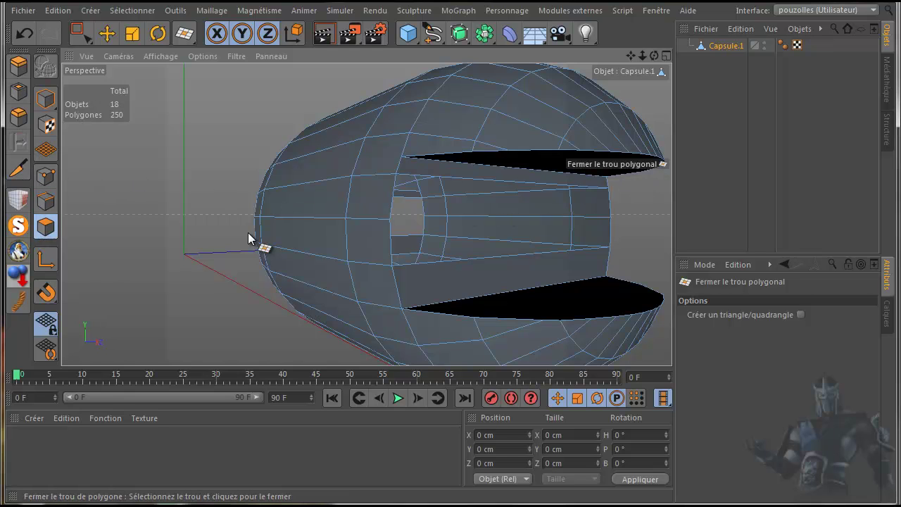
click(107, 36)
click(484, 179)
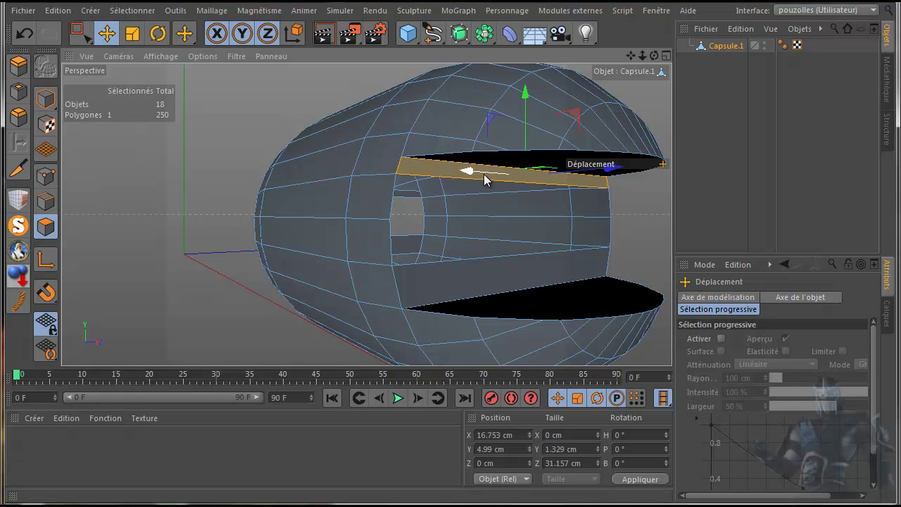
key(Delete)
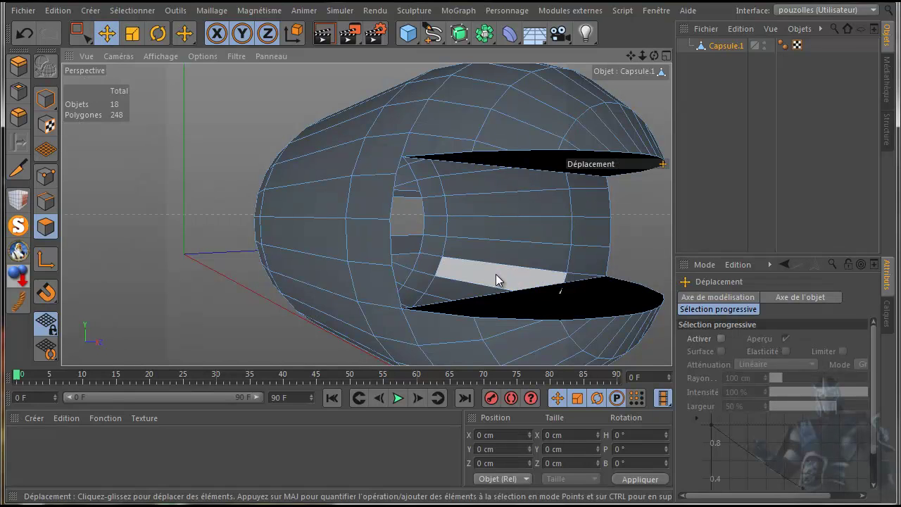
Close the remaining hole at the back of the right-end slot with the Close Polygon Hole tool.
right_click(198, 155)
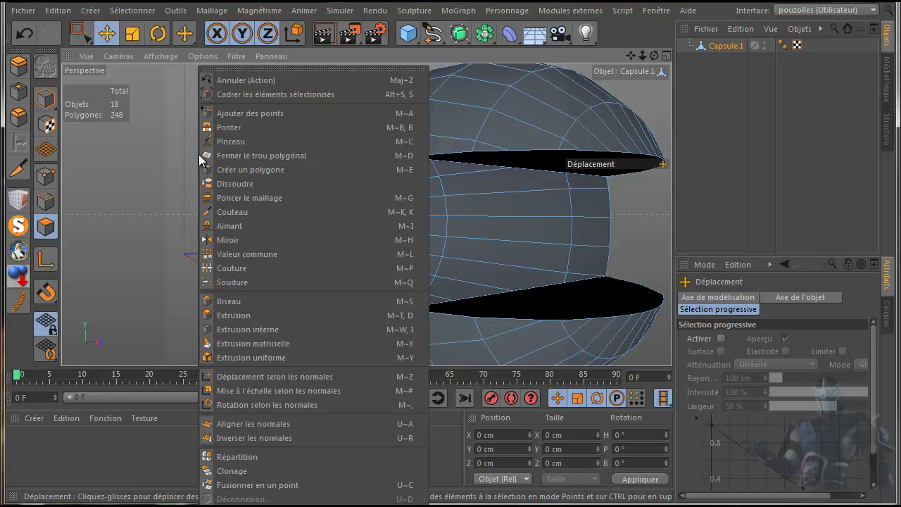
click(233, 155)
click(392, 239)
drag(654, 55, 726, 63)
drag(631, 56, 597, 136)
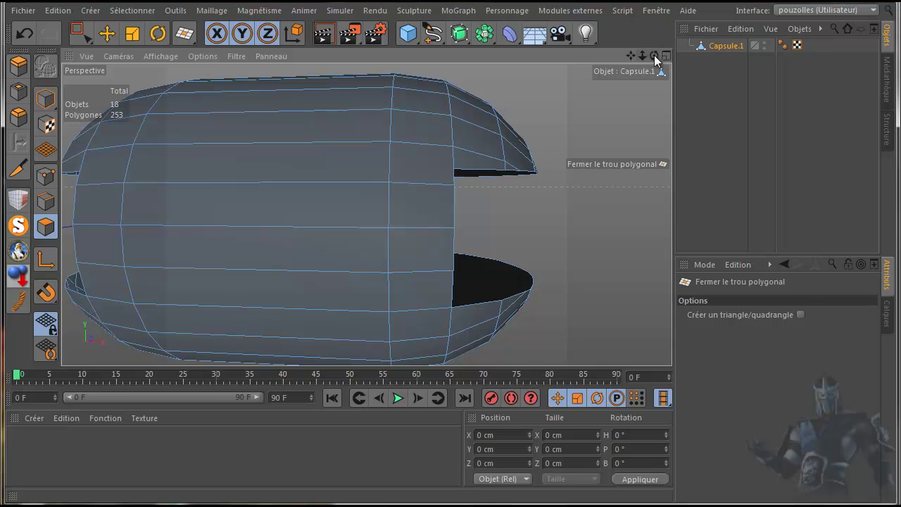
drag(640, 53, 704, 54)
drag(632, 56, 701, 59)
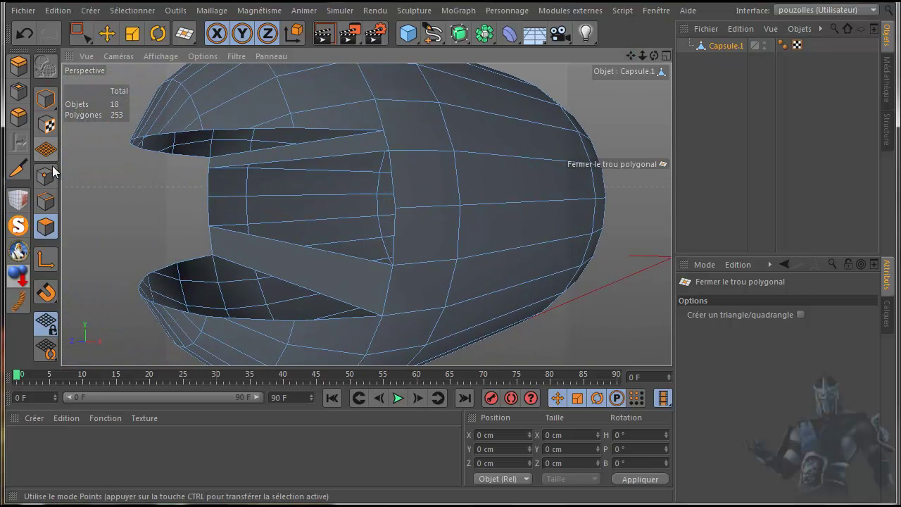
click(107, 33)
click(252, 157)
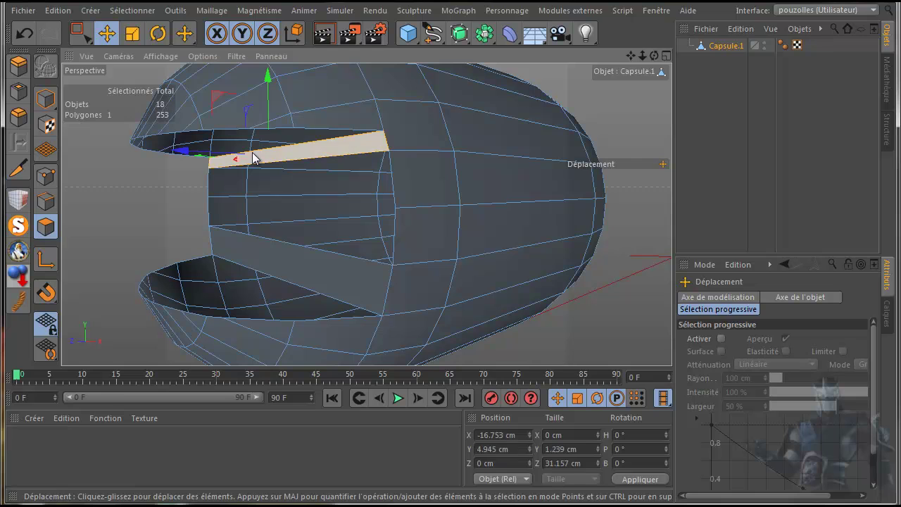
key(Delete)
click(264, 246)
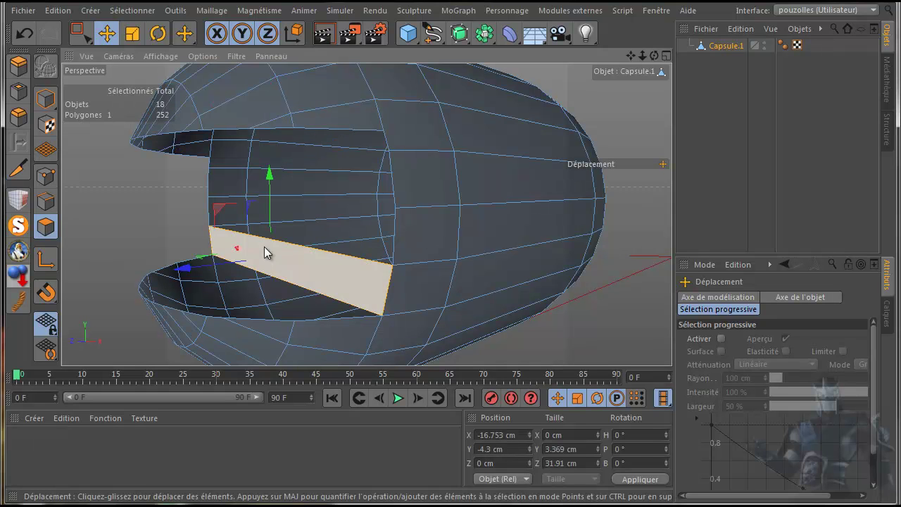
key(Delete)
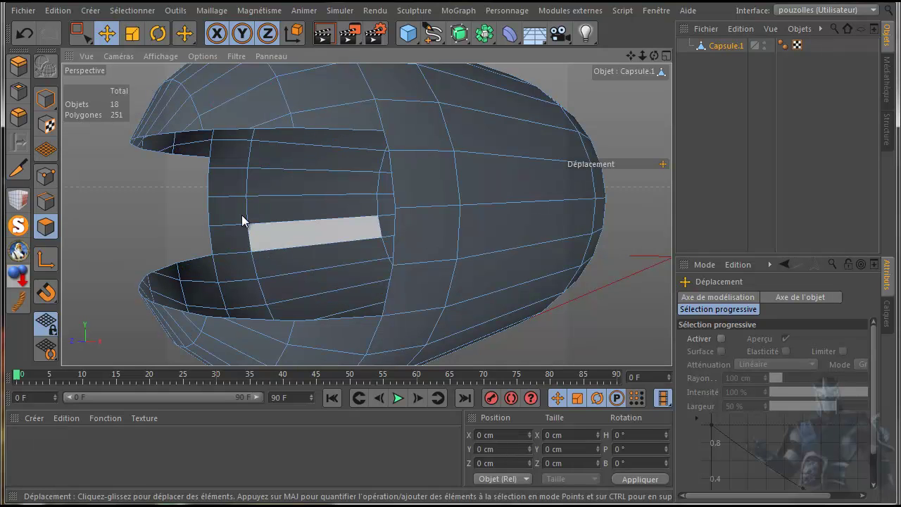
click(23, 34)
click(23, 34)
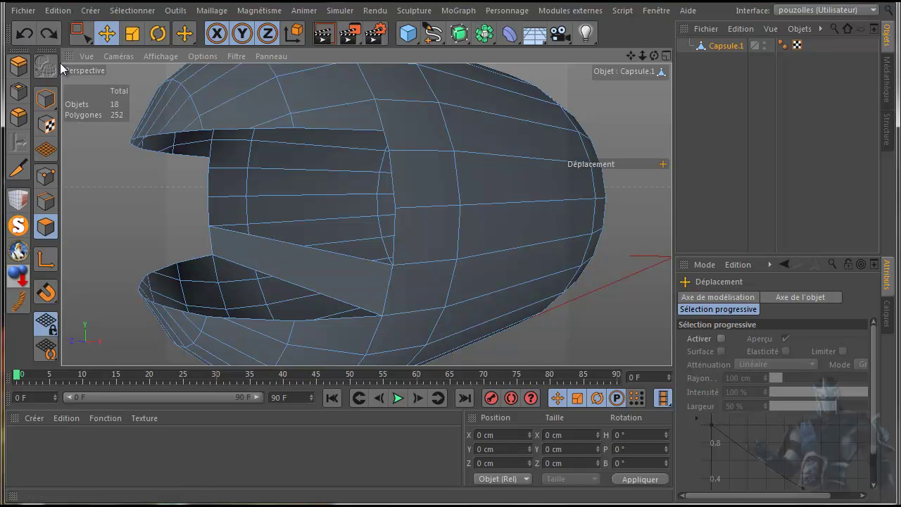
click(23, 33)
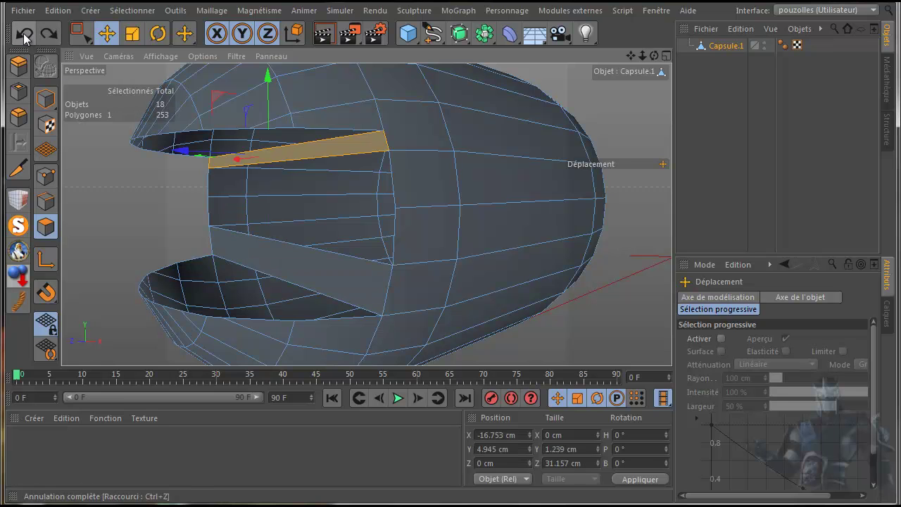
Cap the upper and lower openings of Capsule.1's left-end slot with the Close Polygon Hole tool.
right_click(127, 201)
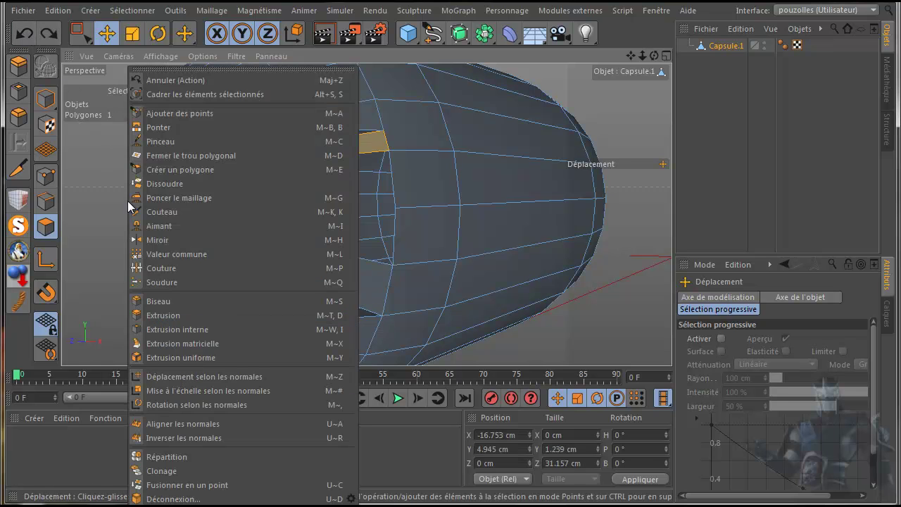
click(183, 151)
click(171, 266)
click(187, 154)
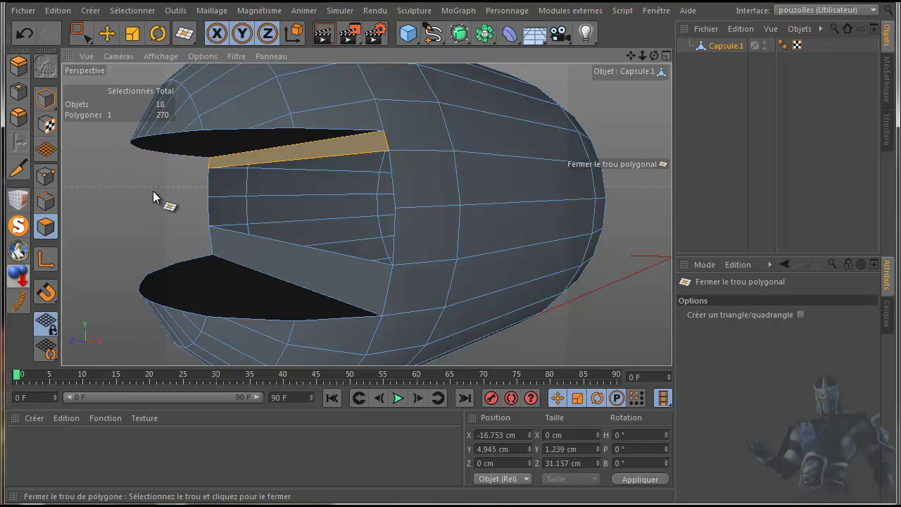
Delete the two bridge polygons spanning Capsule.1's left-end slot.
key(Delete)
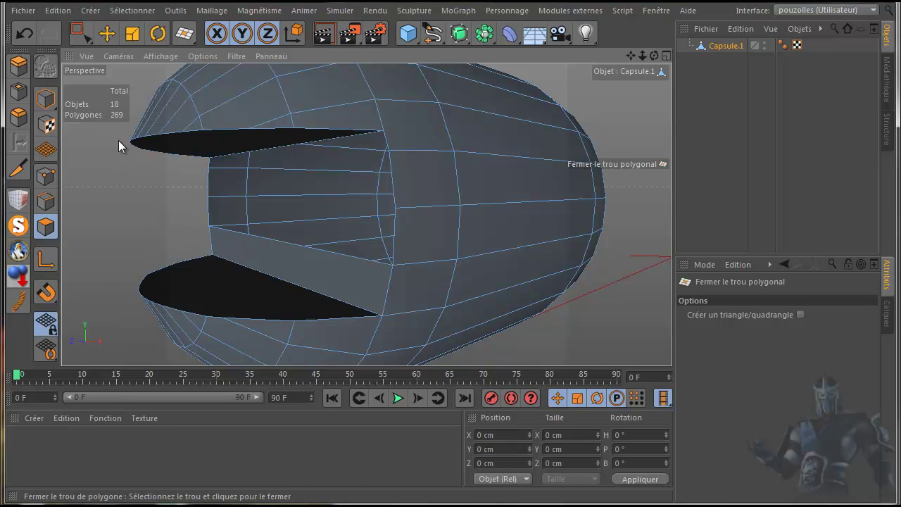
click(107, 33)
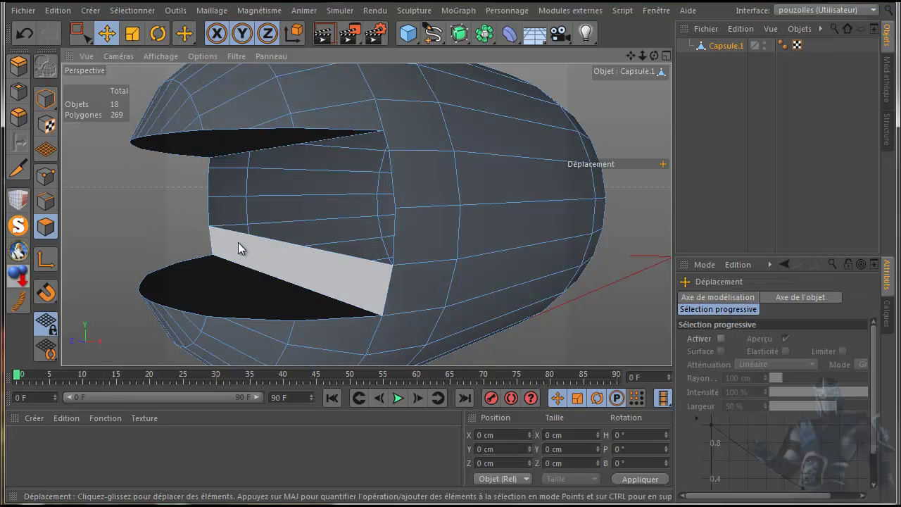
click(246, 253)
key(Delete)
Close the remaining hole at the back of the left-end slot with the Close Polygon Hole tool.
right_click(140, 169)
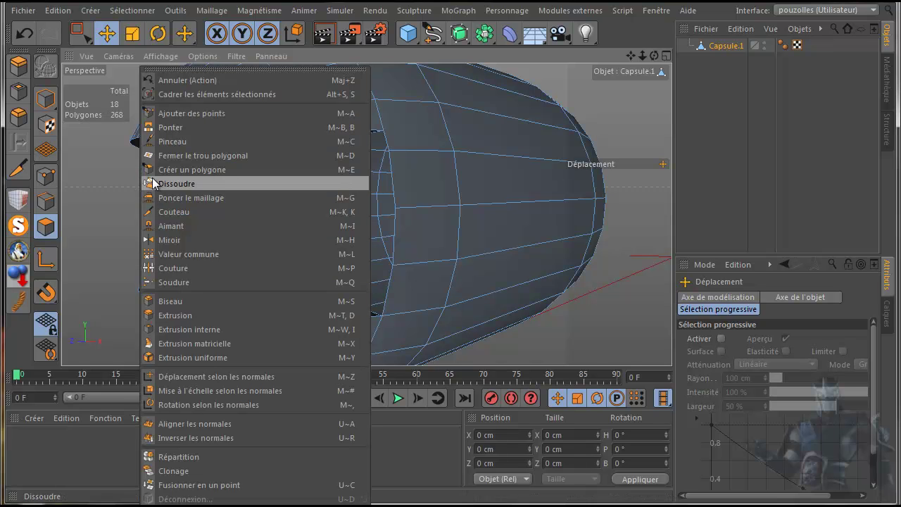
click(169, 156)
click(244, 263)
Return Capsule.1 to model mode with the Move tool active and end its isolation to show the whole robot.
alt+drag(536, 277, 563, 305)
scroll(563, 305, down, 3)
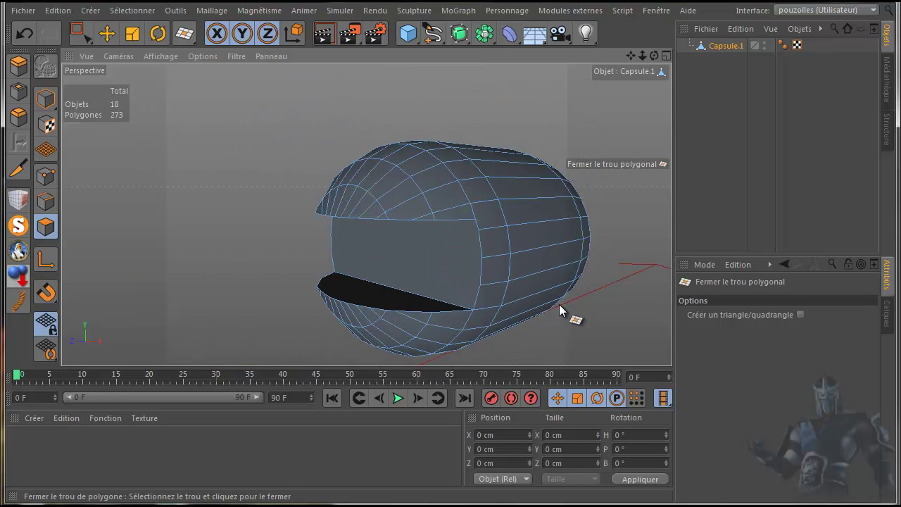
drag(633, 54, 558, 38)
mouse_move(632, 58)
mouse_down()
mouse_move(617, 39)
mouse_move(646, 43)
mouse_move(646, 53)
mouse_move(612, 46)
mouse_move(625, 41)
mouse_move(636, 55)
mouse_up()
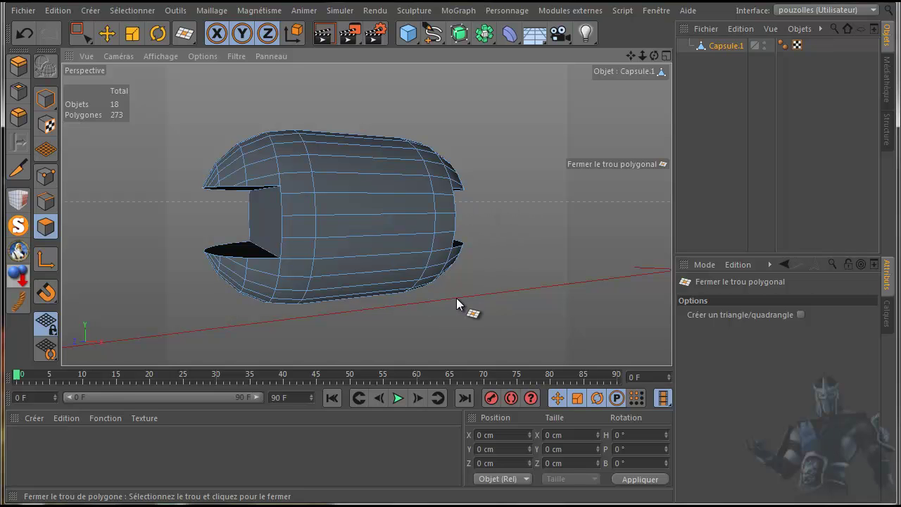
scroll(449, 295, up, 3)
scroll(545, 145, down, 1)
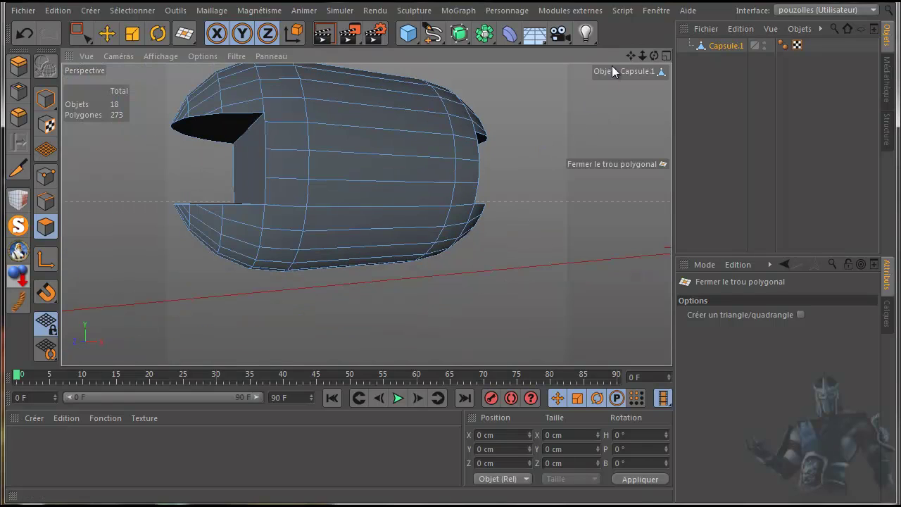
drag(633, 55, 633, 88)
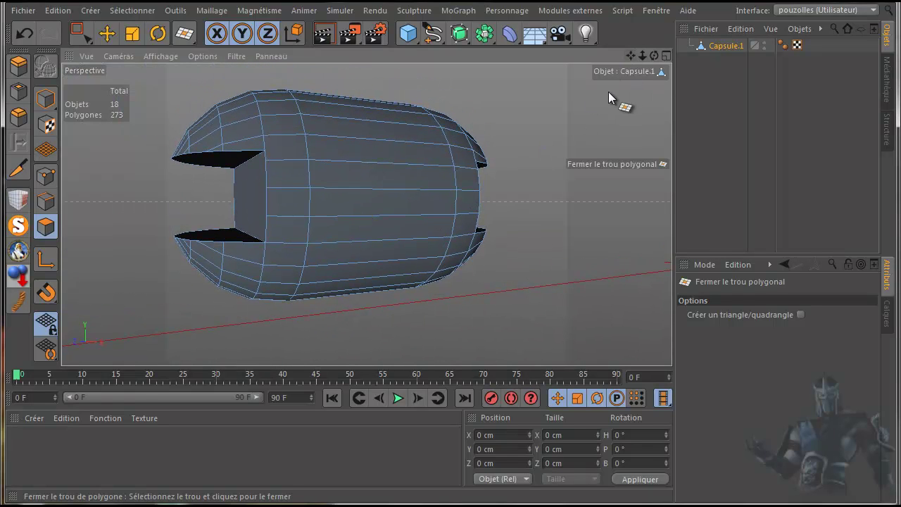
click(107, 33)
click(46, 100)
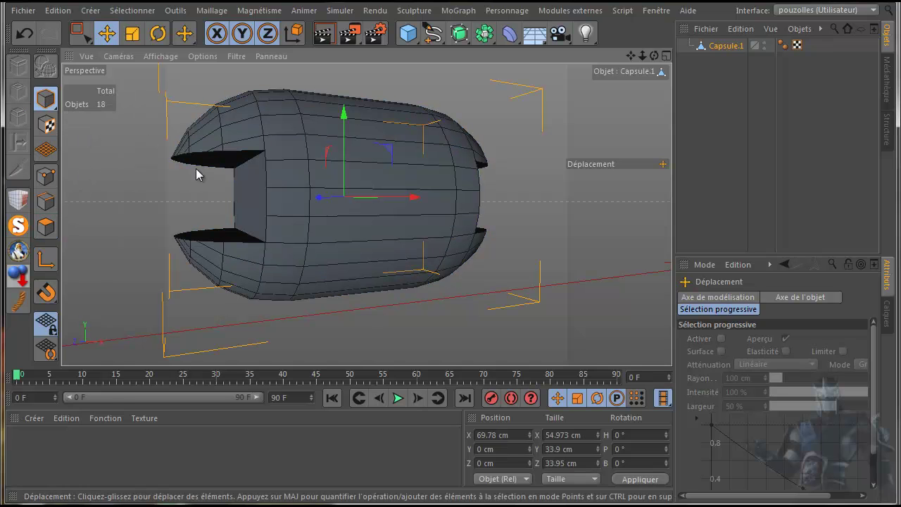
click(17, 227)
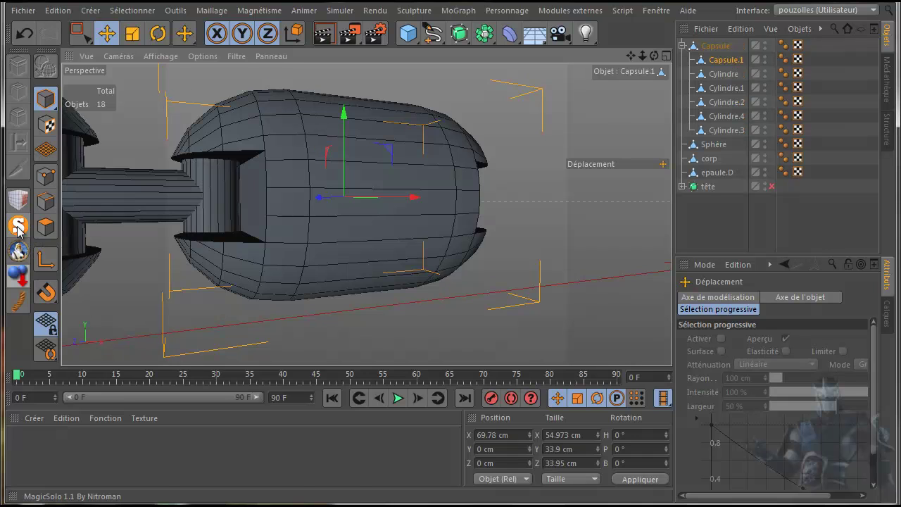
Duplicate the pin Cylindre.2 and connecting rod Cylindre.3 about 43.4 cm along X, placing the pin copy in Capsule.1's right-end slot.
scroll(370, 335, down, 3)
scroll(372, 331, down, 4)
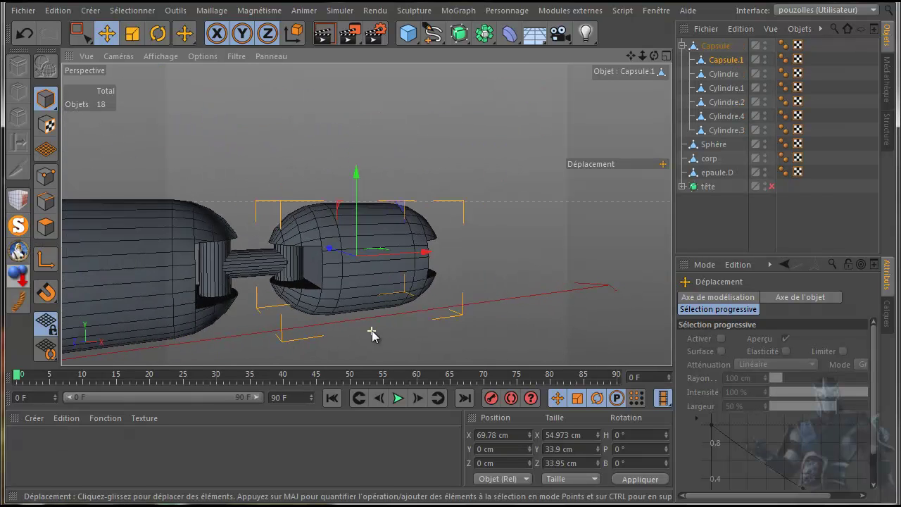
scroll(519, 209, down, 5)
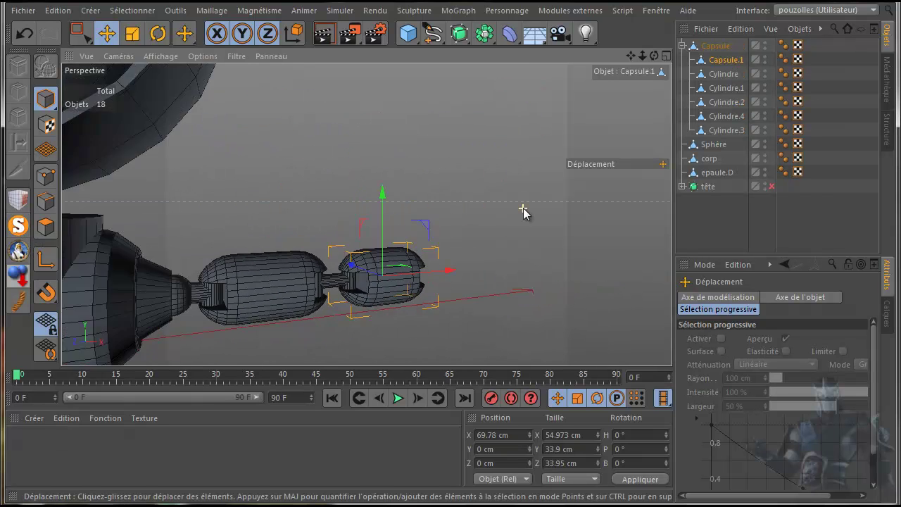
mouse_move(654, 54)
mouse_down()
mouse_move(578, 75)
mouse_move(602, 91)
mouse_move(611, 76)
mouse_up()
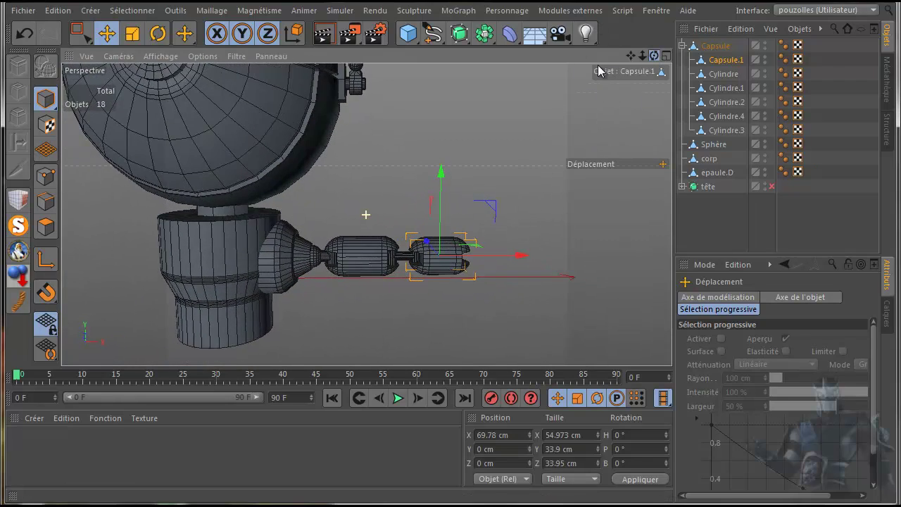
middle_click(427, 322)
middle_click(462, 301)
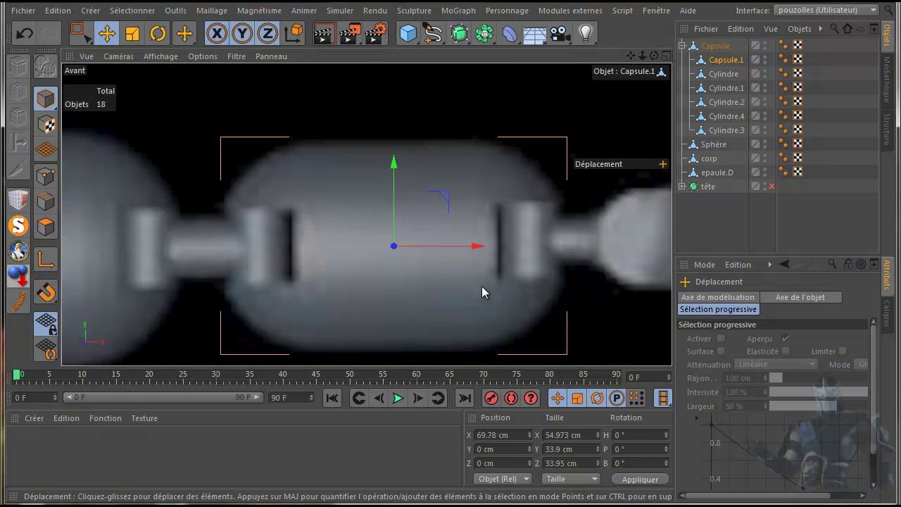
drag(636, 55, 596, 46)
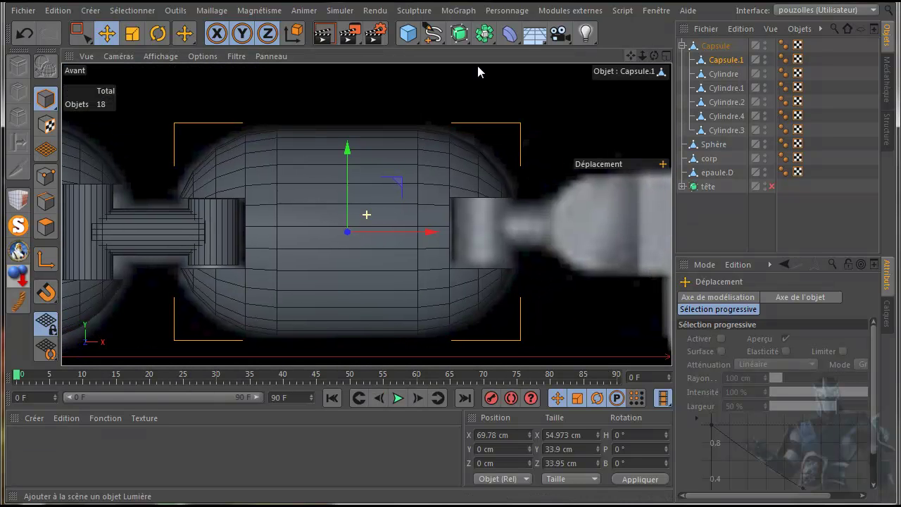
click(154, 229)
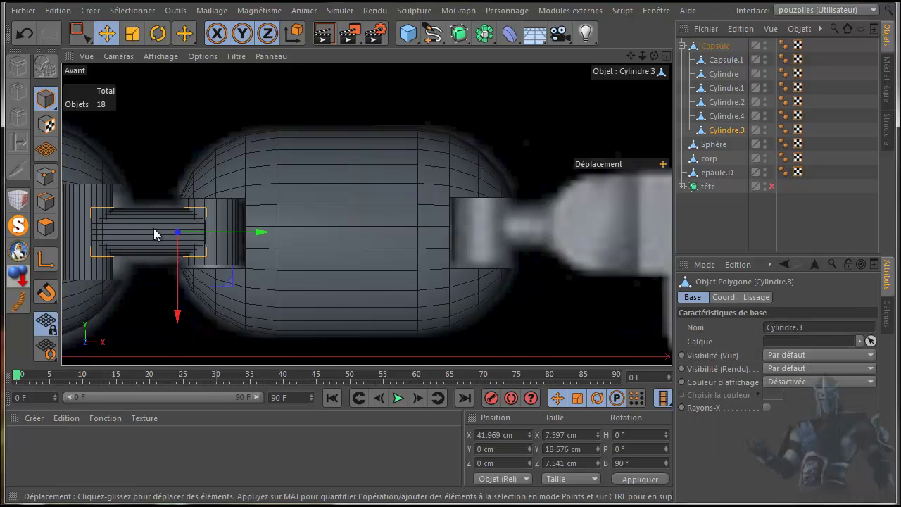
shift+click(221, 220)
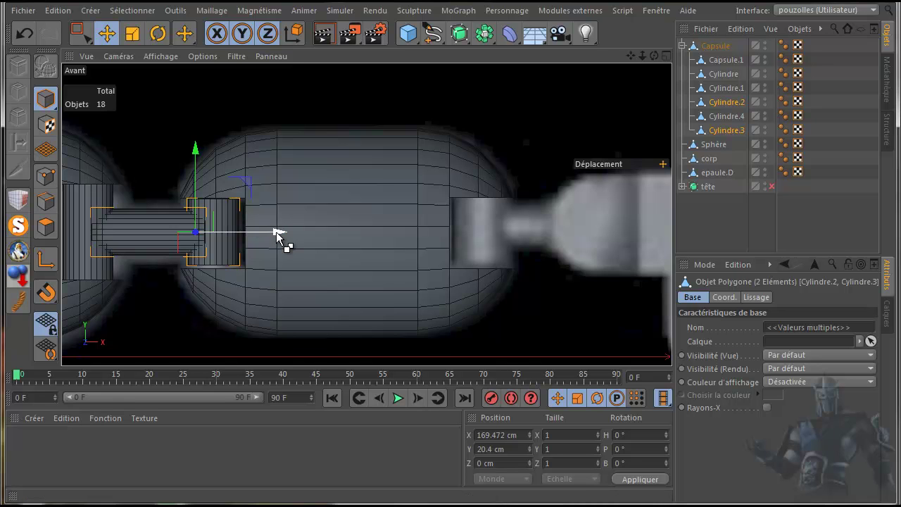
ctrl+drag(276, 231, 542, 240)
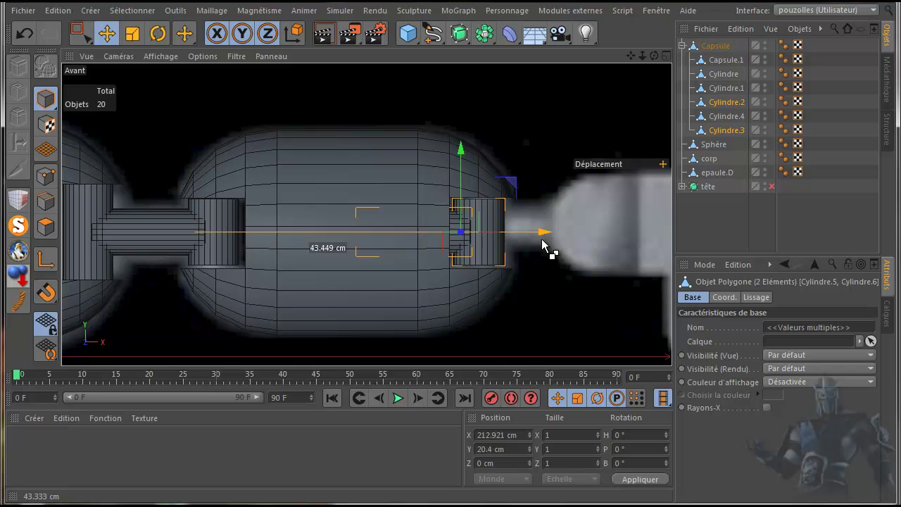
drag(543, 245, 543, 243)
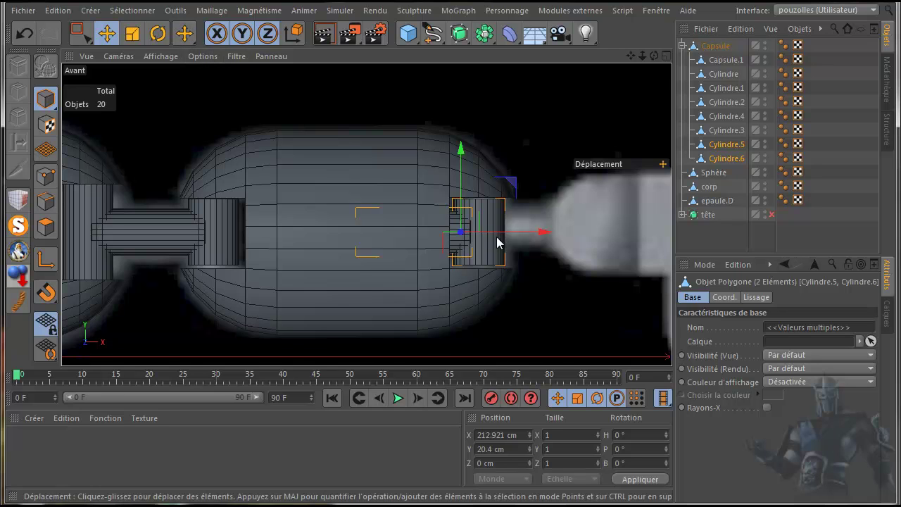
Move the copied connecting rod outward along the arm to about X 105 cm, so it protrudes from Capsule.1's right end.
click(411, 222)
click(455, 229)
drag(526, 237, 648, 248)
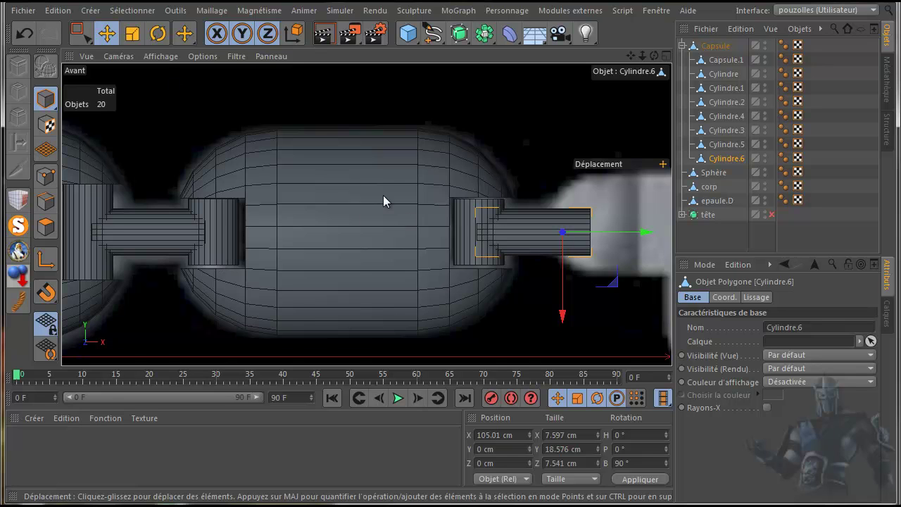
Lengthen the pin in Capsule.1's right-end slot by moving its lower points down and its upper points up to about Y 6.3 cm.
click(459, 216)
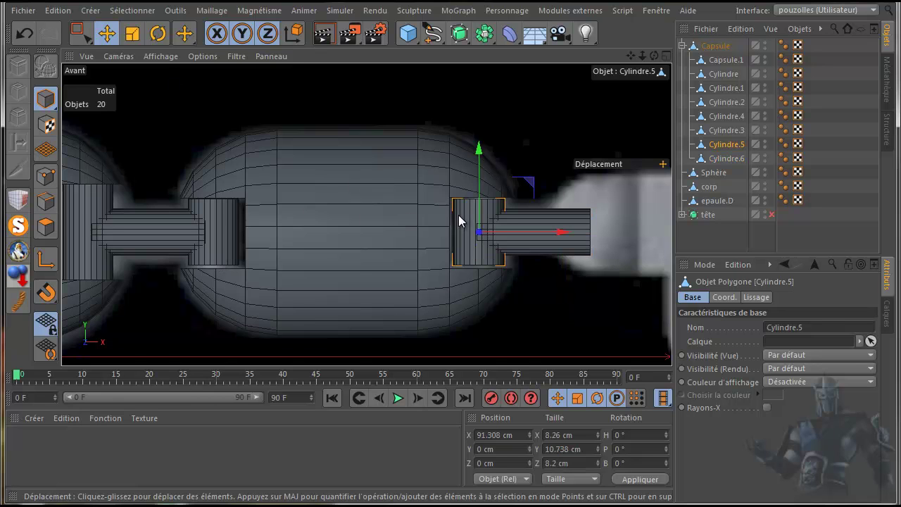
click(81, 33)
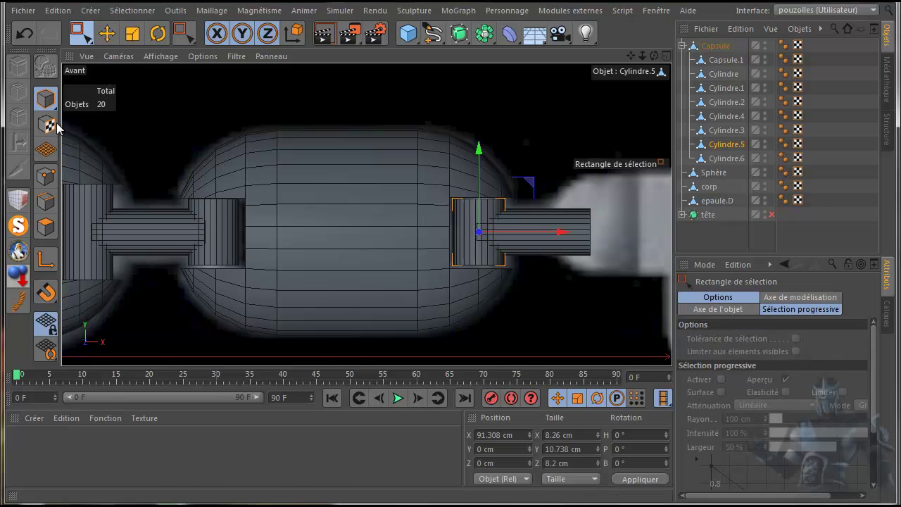
click(42, 178)
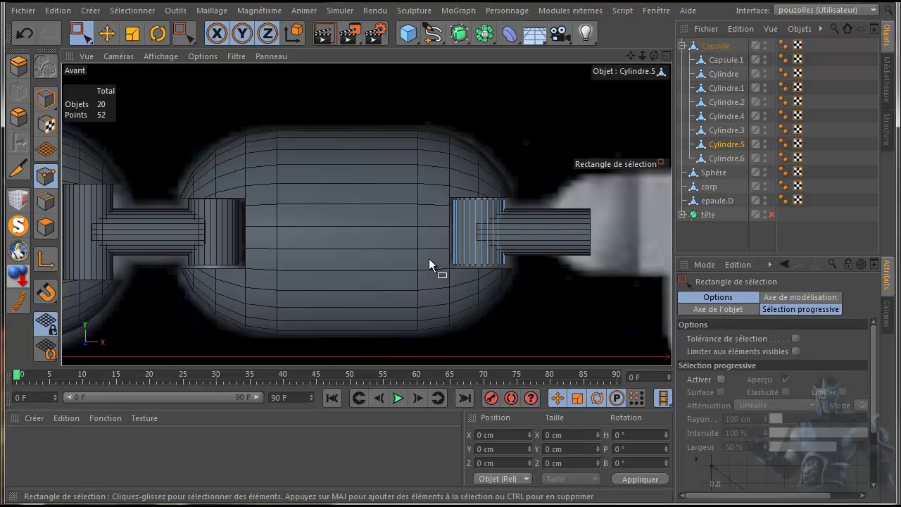
drag(430, 259, 545, 302)
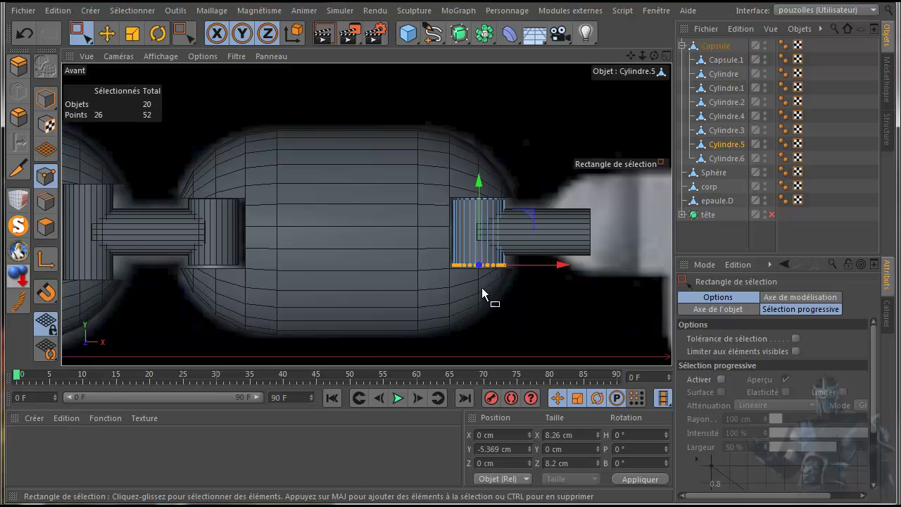
drag(479, 185, 535, 221)
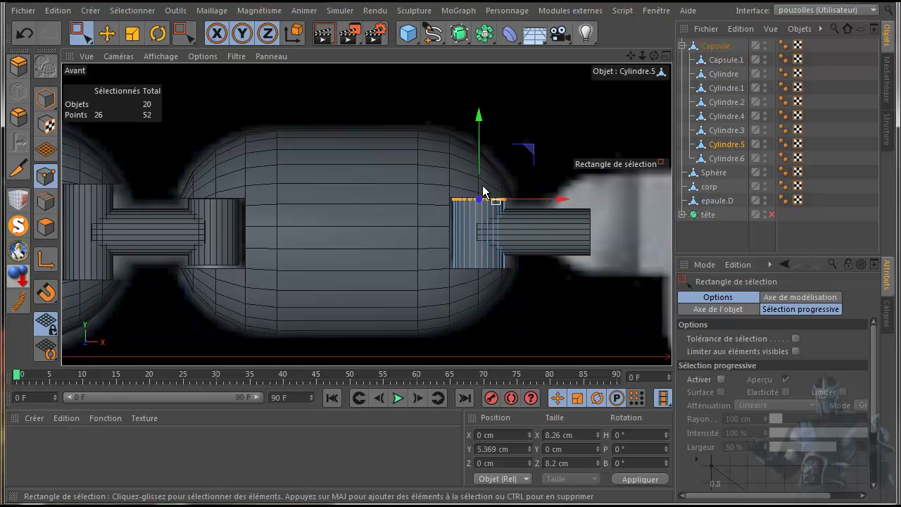
drag(479, 120, 478, 112)
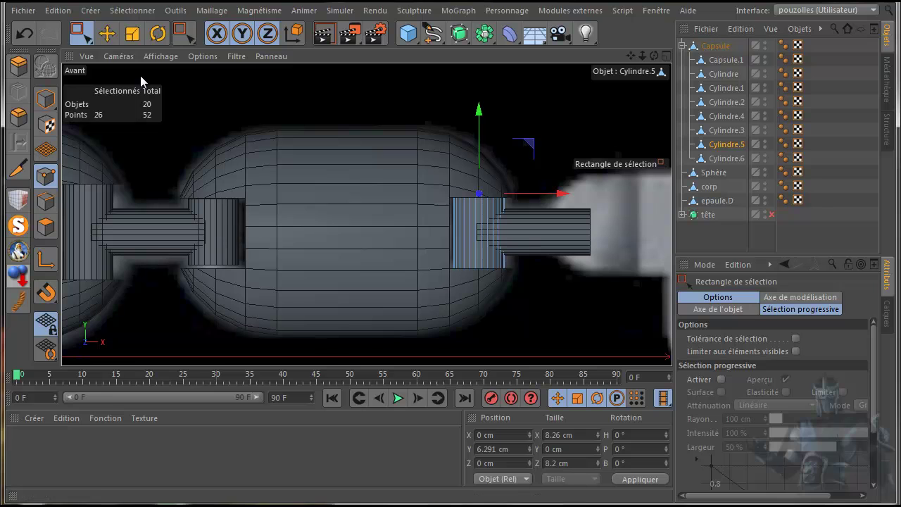
click(114, 40)
key(Return)
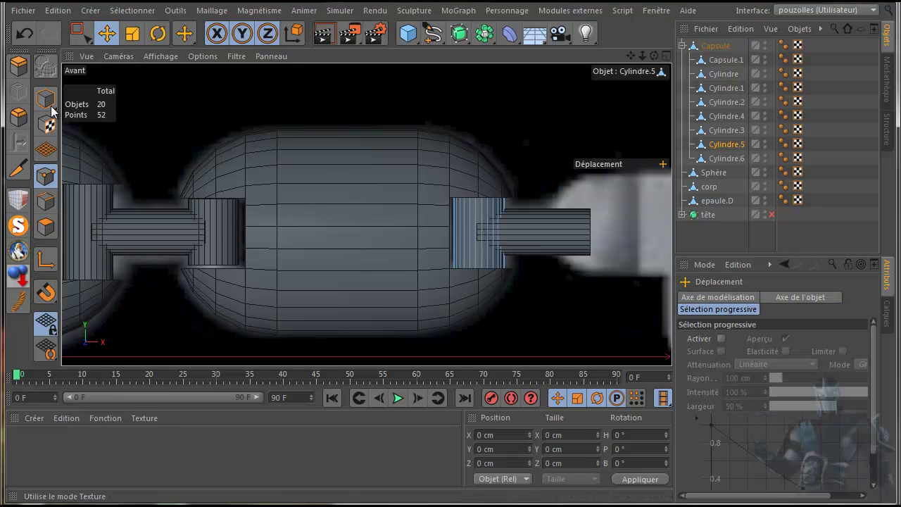
Lengthen the left-end pin Cylindre.2 by raising its upper points to about Y 6.1 cm and lowering its lower points to about Y -6.9 cm.
click(222, 211)
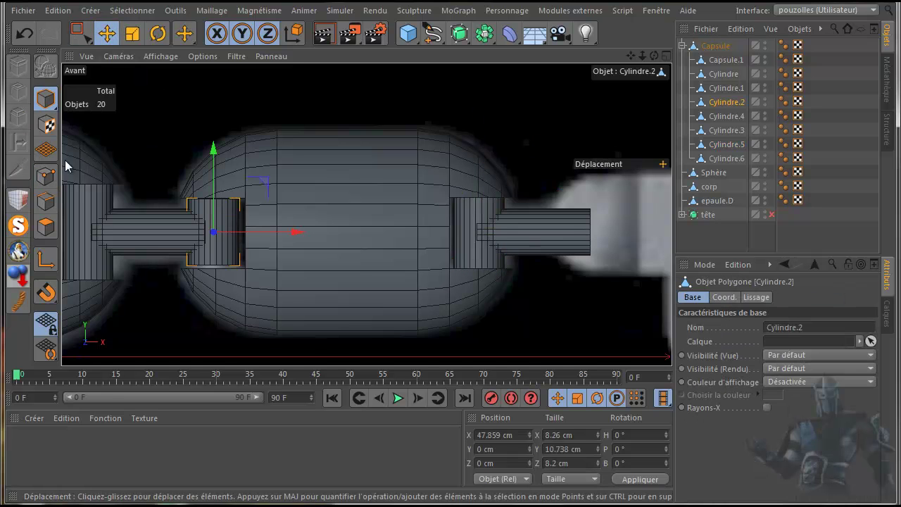
click(47, 179)
click(81, 33)
drag(173, 183, 261, 213)
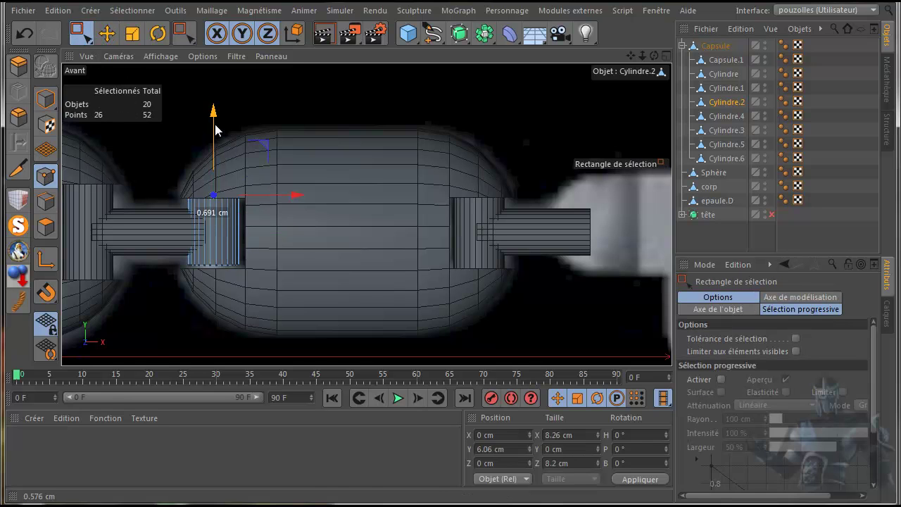
drag(176, 257, 266, 294)
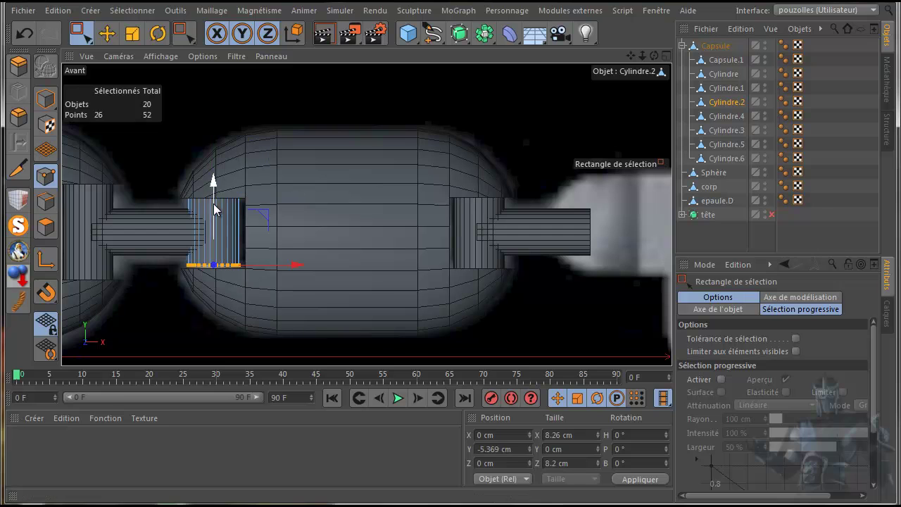
drag(213, 182, 209, 193)
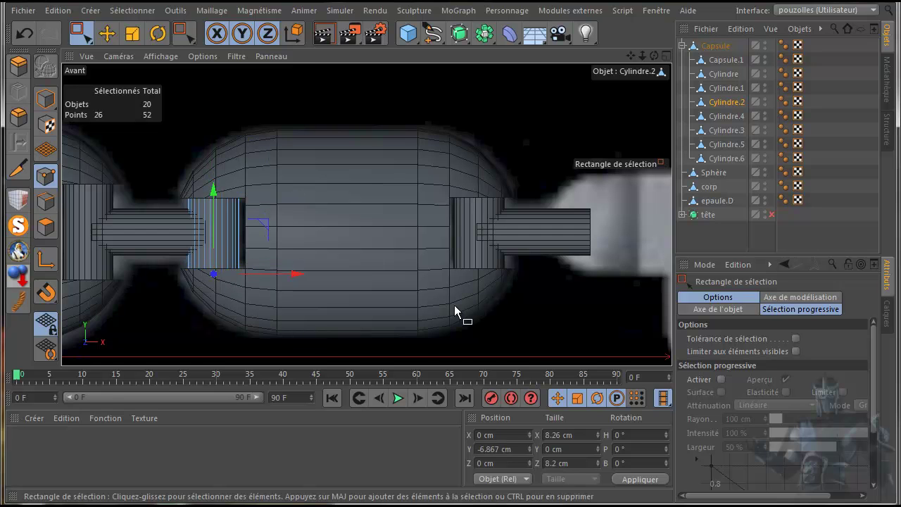
Show the arm in the perspective view and move Capsule.1 out of the Capsule group to the end of the object hierarchy.
middle_click(540, 315)
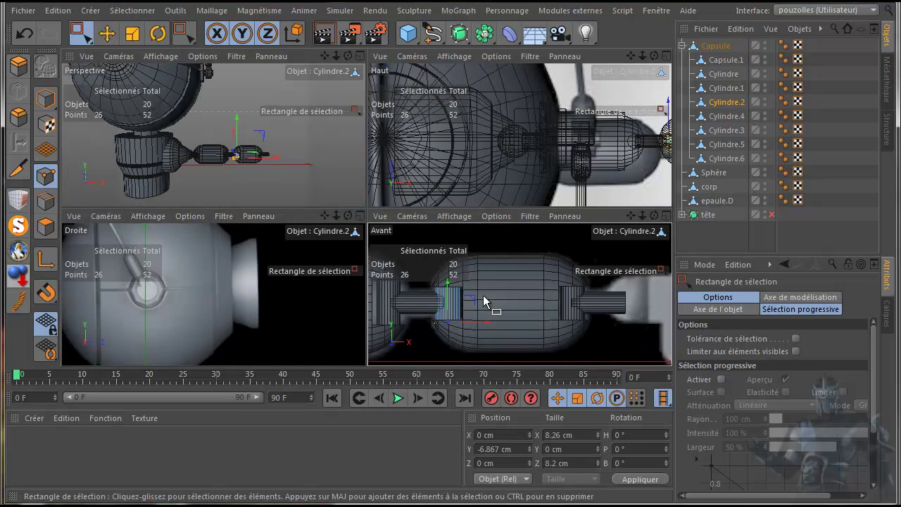
middle_click(310, 196)
scroll(324, 205, down, 3)
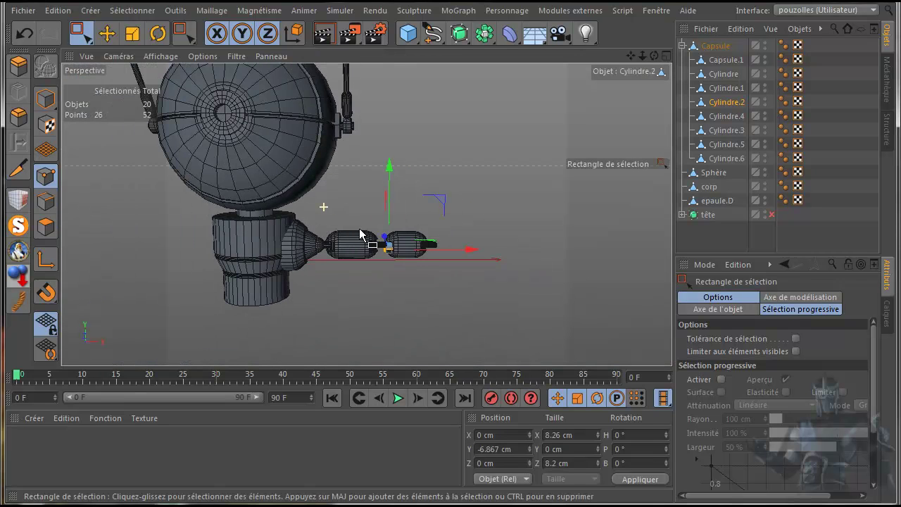
scroll(369, 271, up, 2)
drag(630, 56, 589, 121)
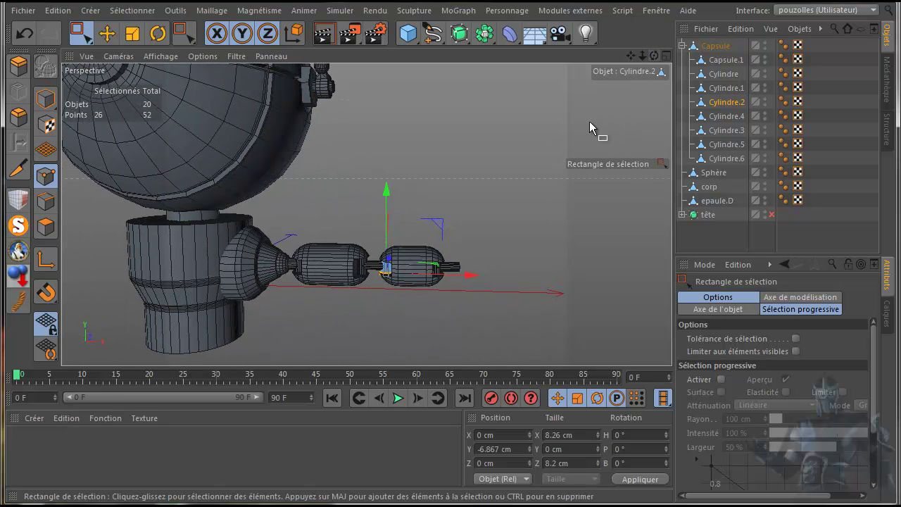
click(721, 61)
drag(718, 63, 710, 226)
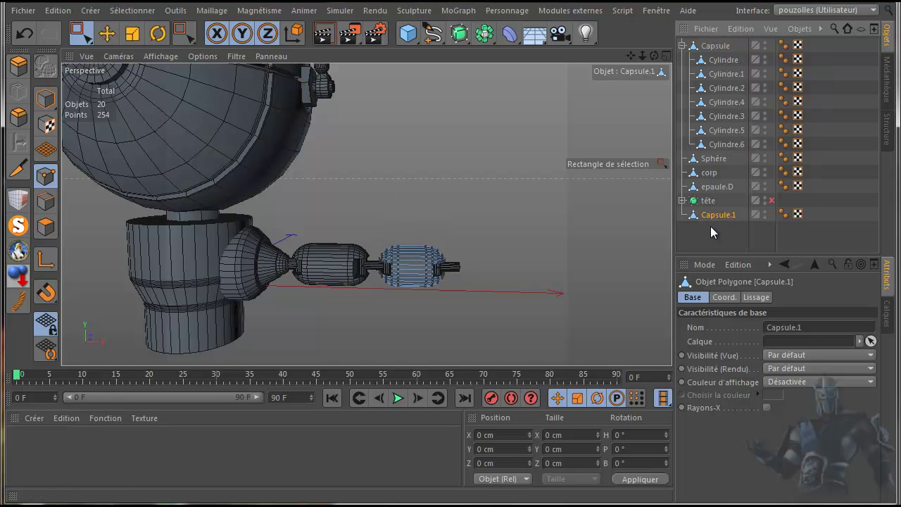
Identify the second segment's left-end pin, Cylindre.2, and move it out of the Capsule group to below Capsule.1.
click(718, 62)
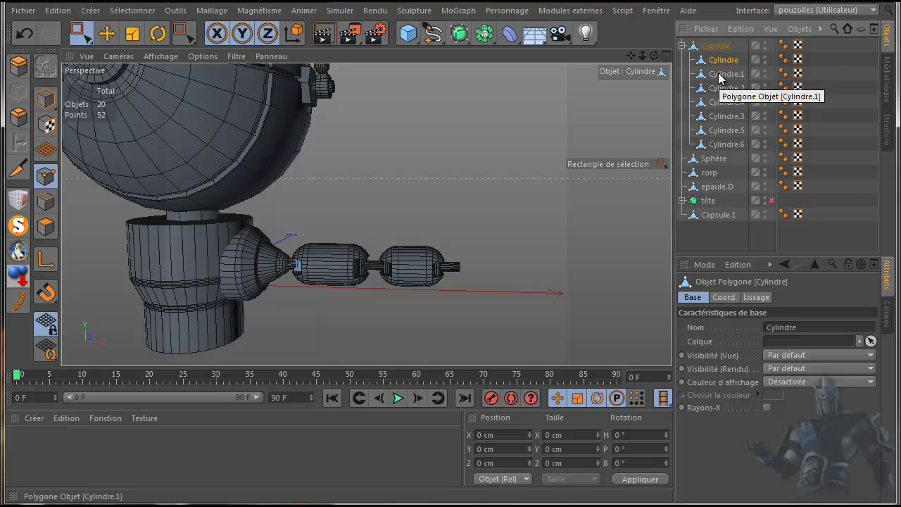
click(719, 75)
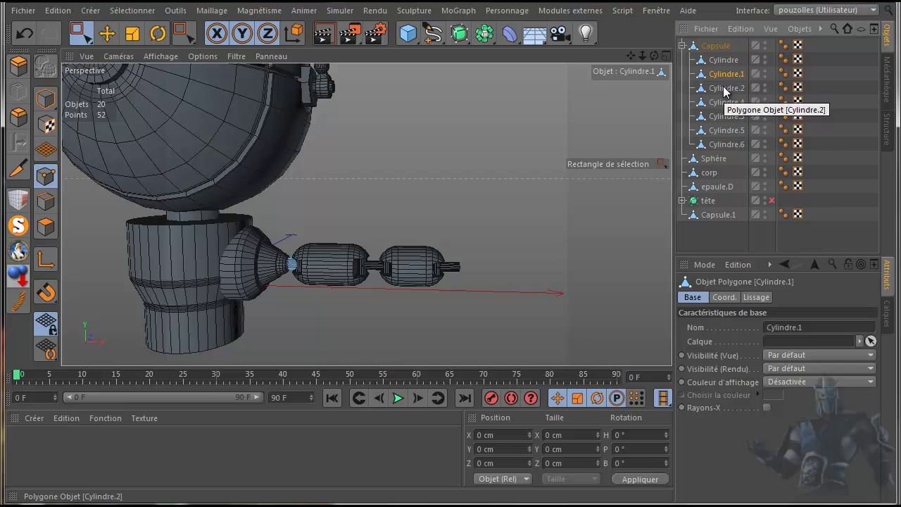
click(724, 89)
drag(725, 89, 719, 226)
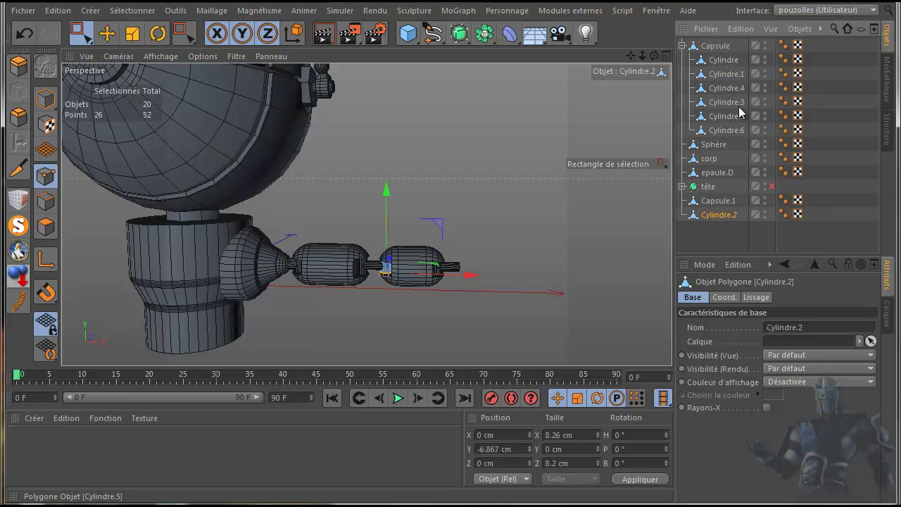
Move the outer connecting rod Cylindre.6 out of the Capsule group to below Cylindre.2 and rename it "poignier".
click(725, 74)
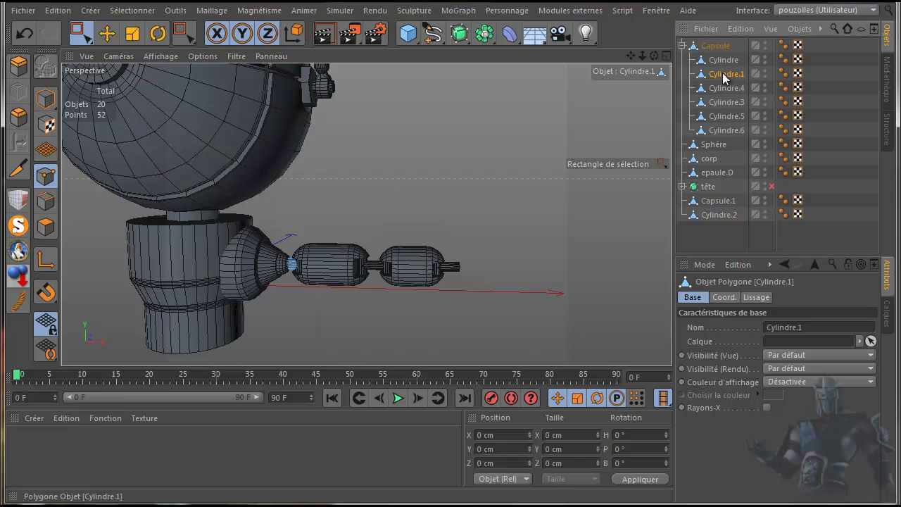
click(725, 131)
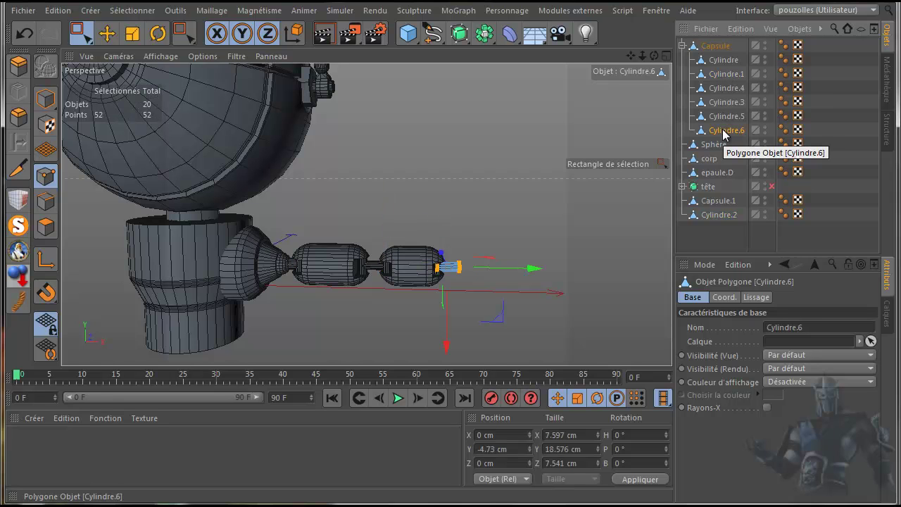
drag(717, 225, 718, 219)
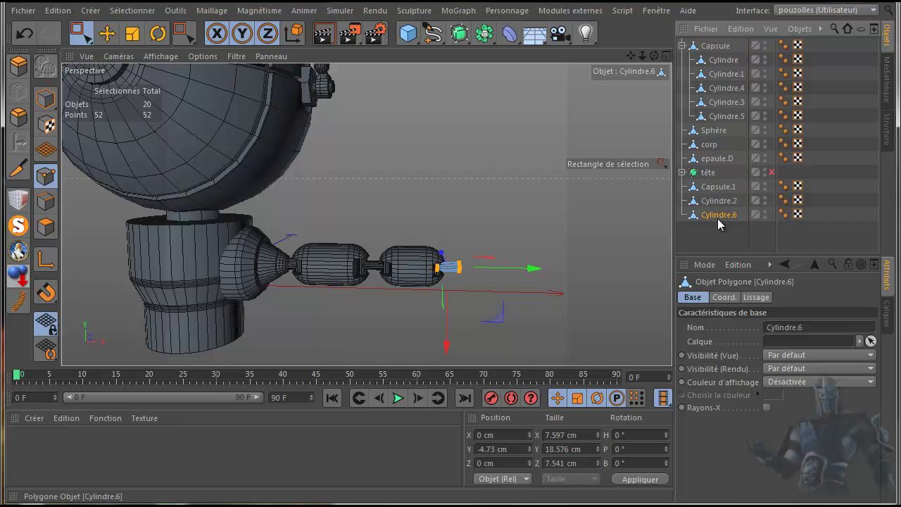
double_click(719, 215)
text(poignet)
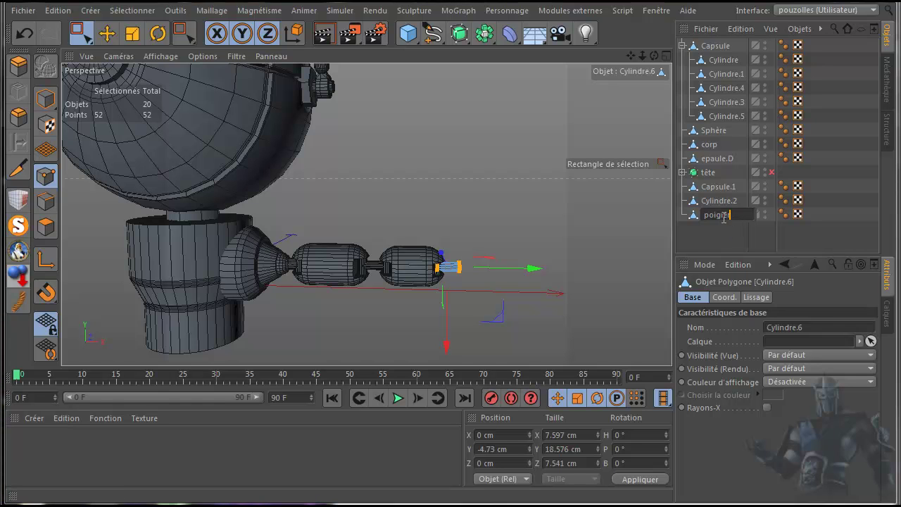
text(ier)
key(Return)
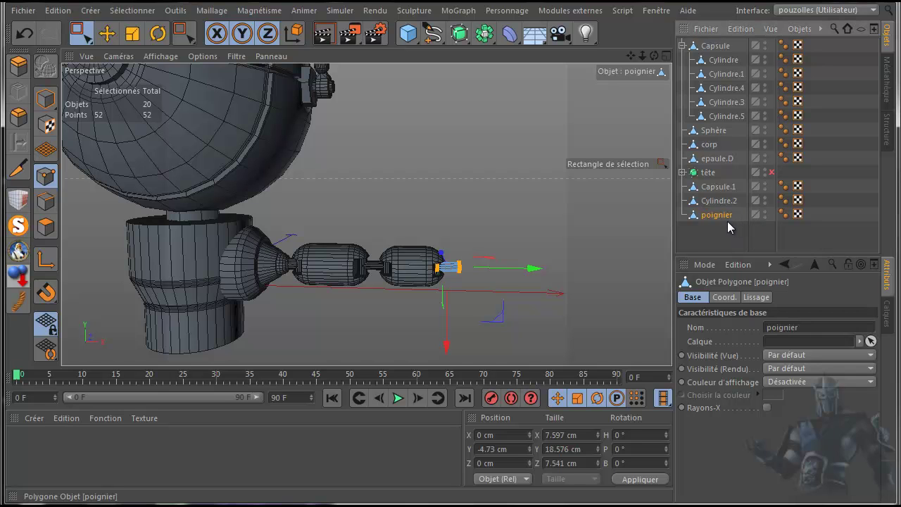
Check the separated arm parts and nest the second segment's outer pin, Cylindre.5, under poignier.
click(723, 201)
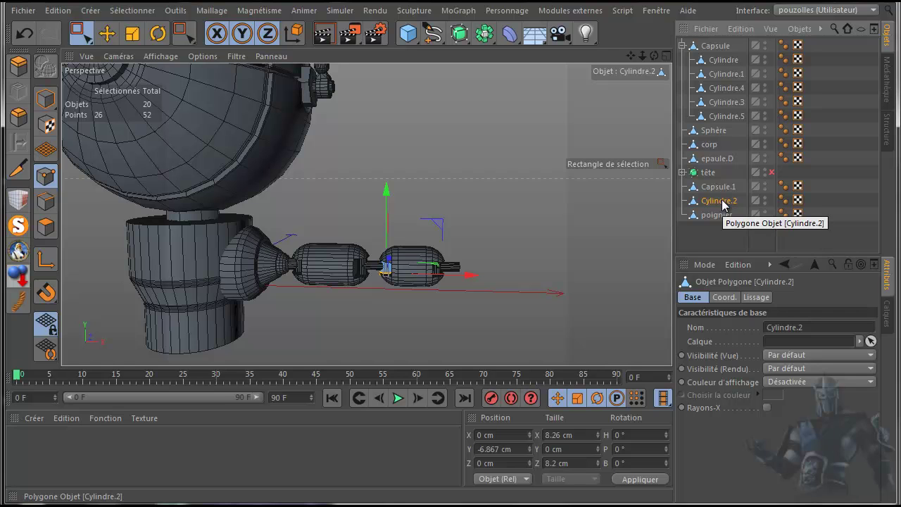
click(722, 189)
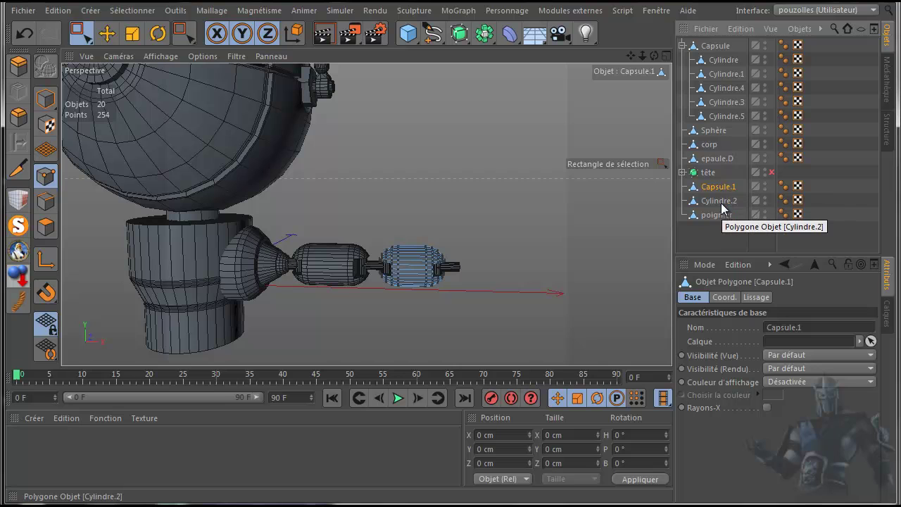
click(720, 119)
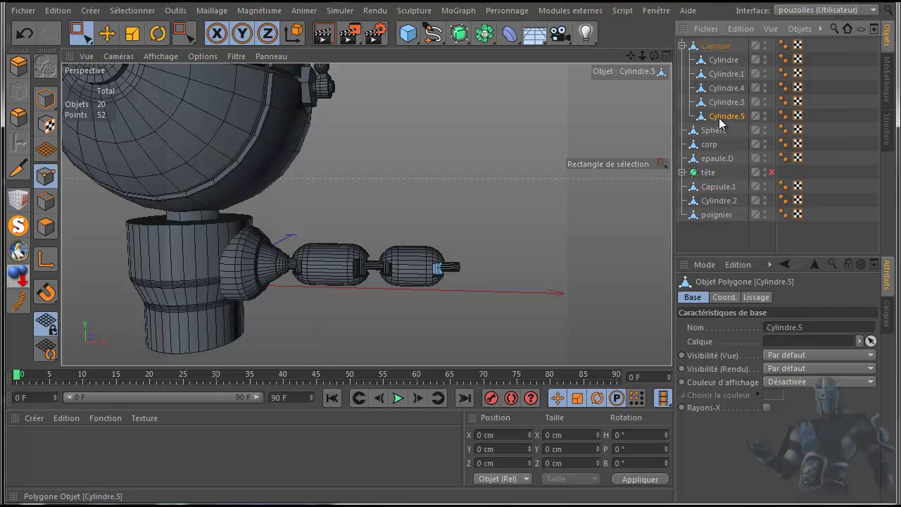
drag(720, 119, 722, 218)
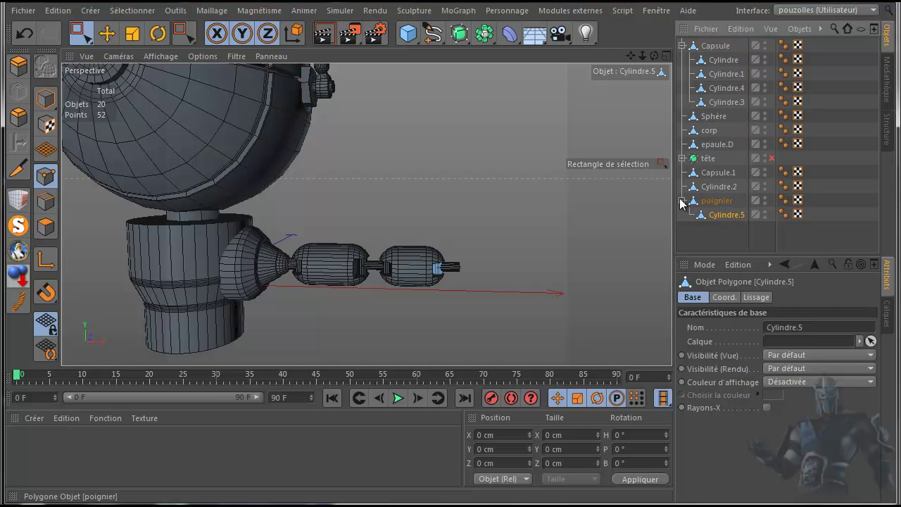
Move Cylindre.3 and Cylindre.4 out of the Capsule group, placing Cylindre.4 directly below Capsule.1 and Cylindre.3 after it.
click(717, 104)
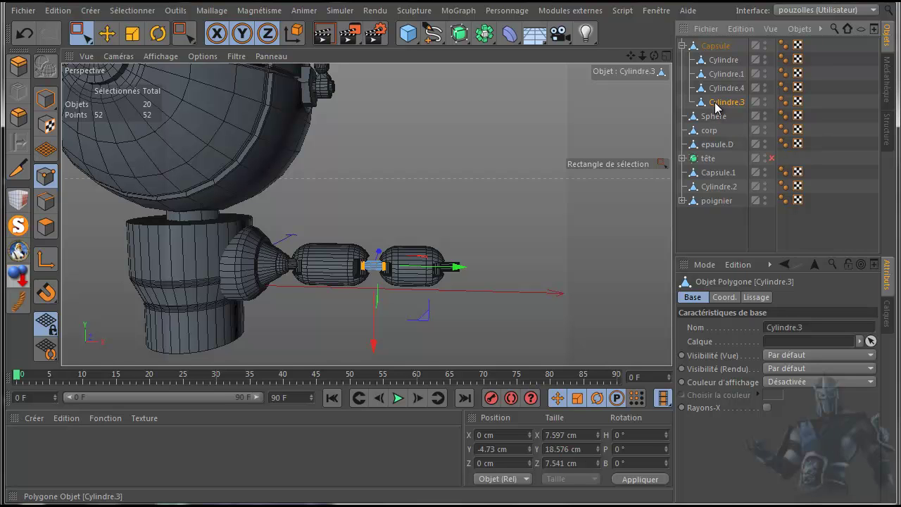
drag(717, 103, 714, 182)
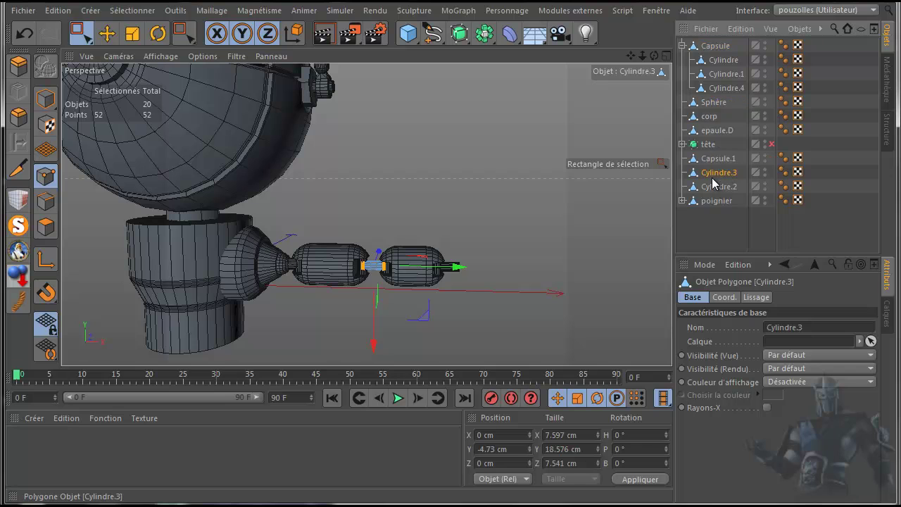
click(718, 87)
drag(718, 92, 712, 161)
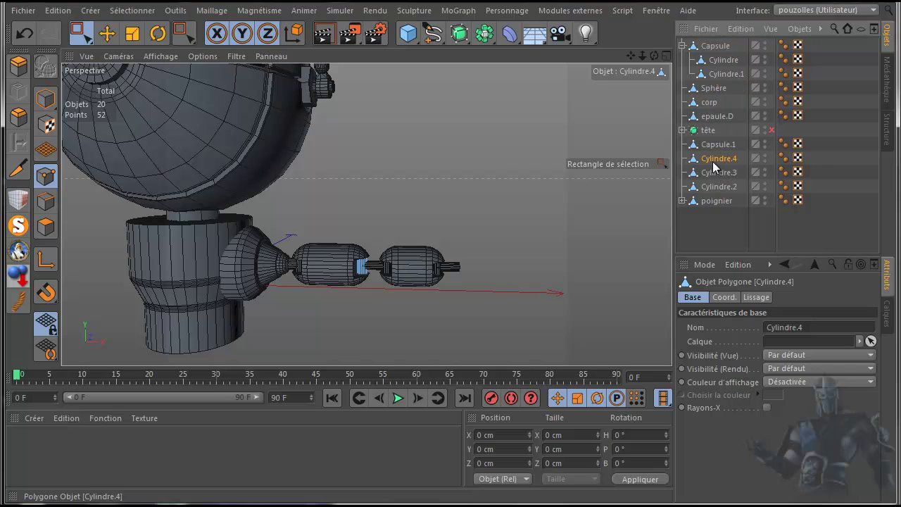
Group Capsule.1, Cylindre.4, Cylindre.3 and Cylindre.2 under one null object.
click(721, 73)
click(723, 62)
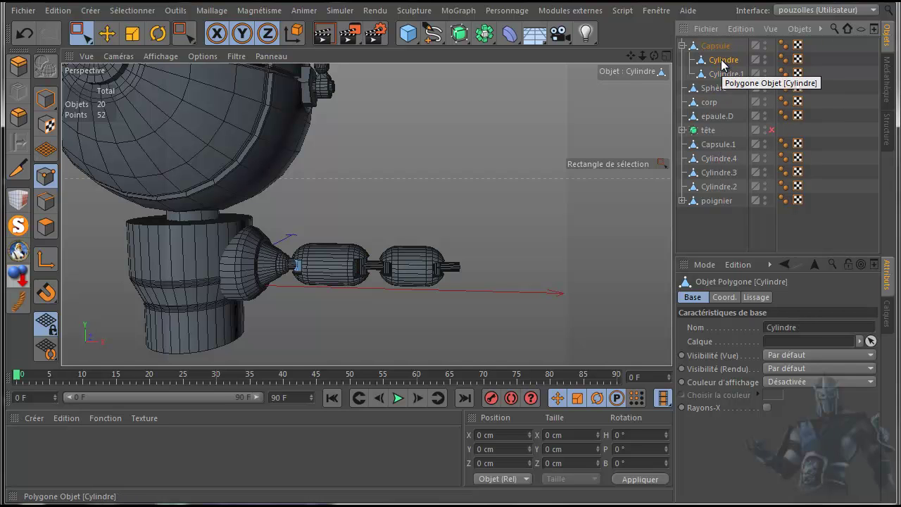
click(716, 145)
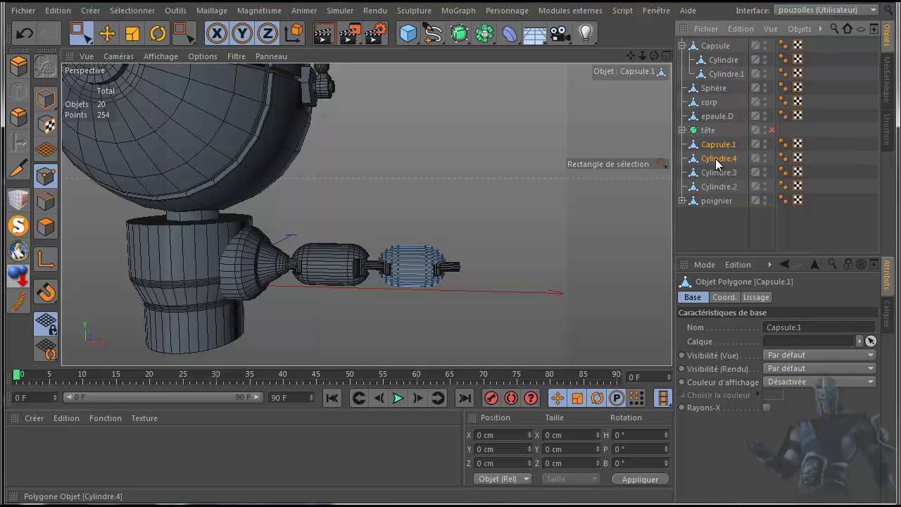
ctrl+click(715, 158)
ctrl+click(718, 160)
shift+click(718, 172)
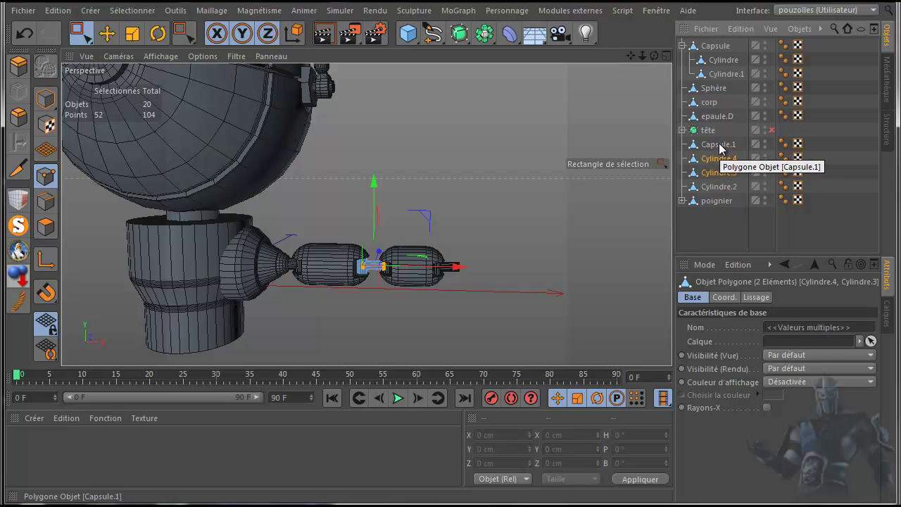
click(719, 145)
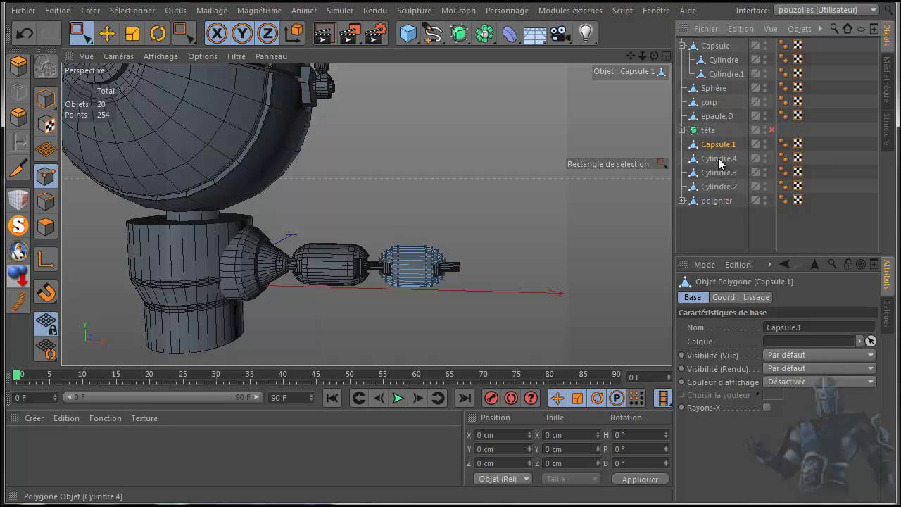
shift+click(720, 159)
ctrl+click(719, 161)
shift+click(720, 172)
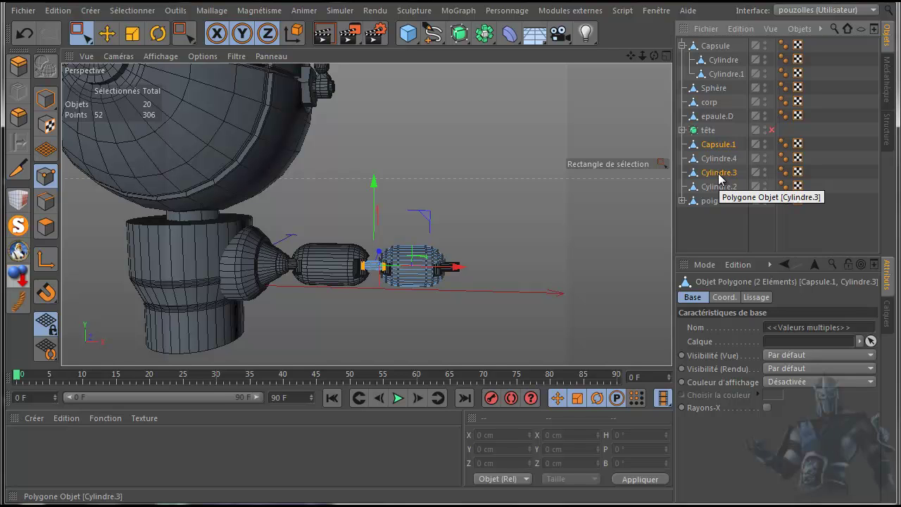
shift+click(720, 159)
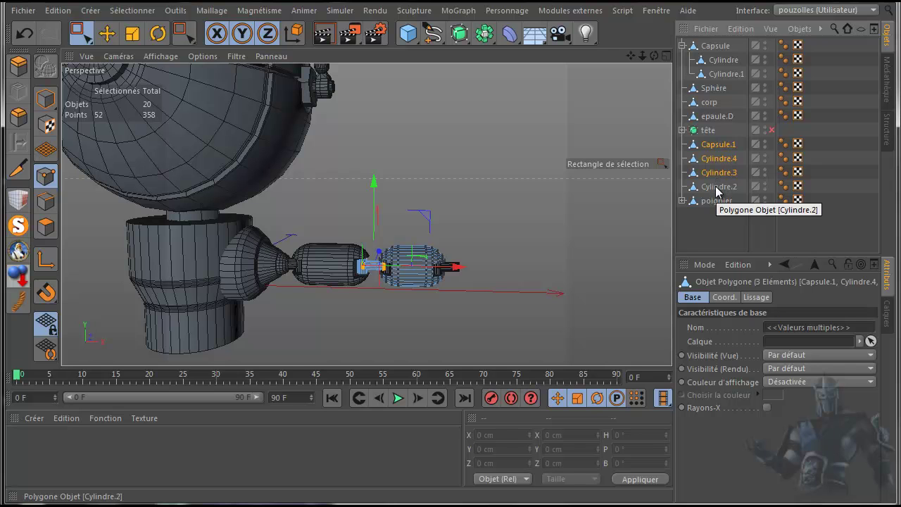
shift+click(718, 187)
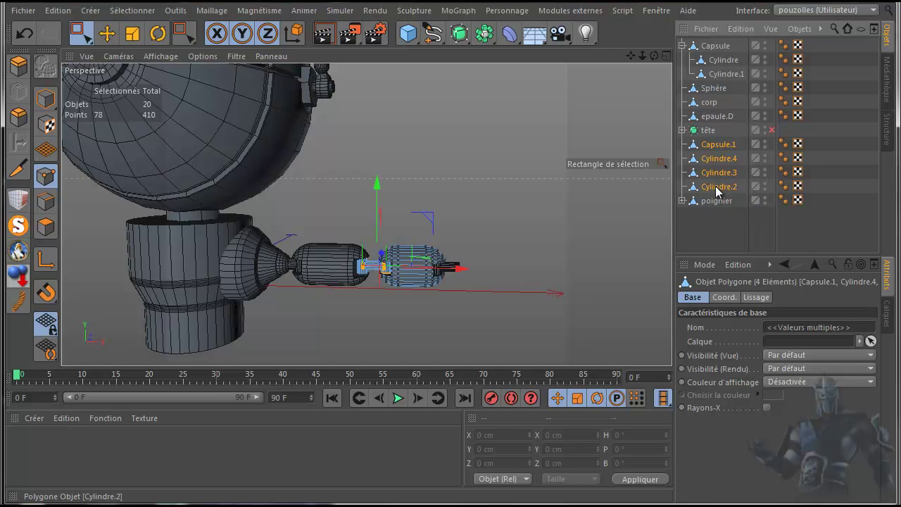
right_click(720, 145)
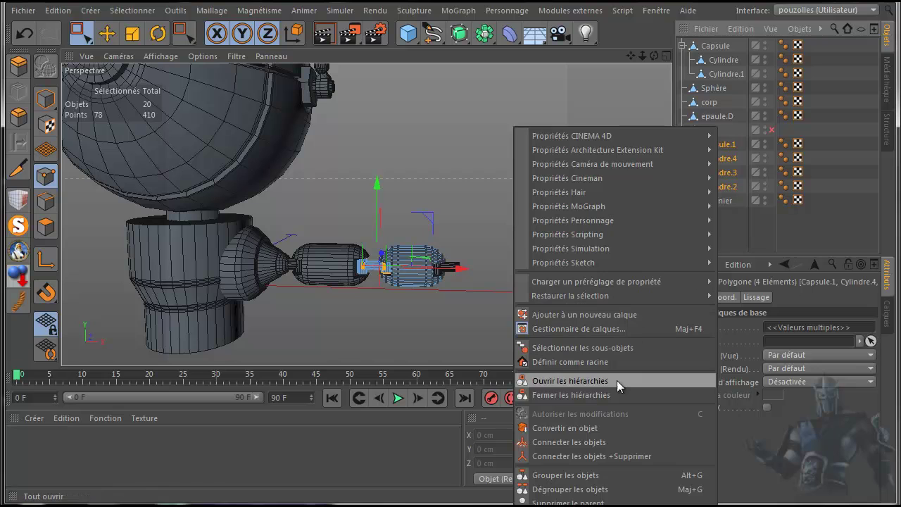
click(592, 475)
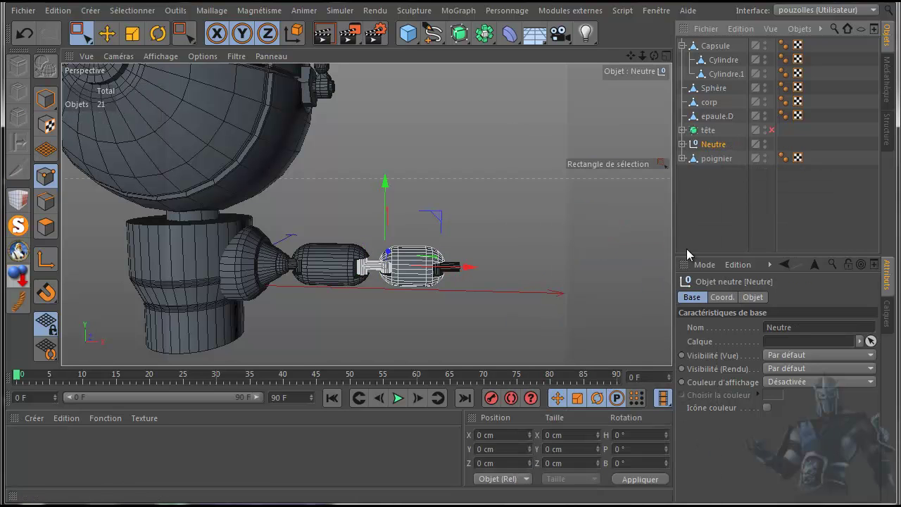
Rename the forearm group "AV bras.D" and the poignier object "poignier.D".
double_click(716, 145)
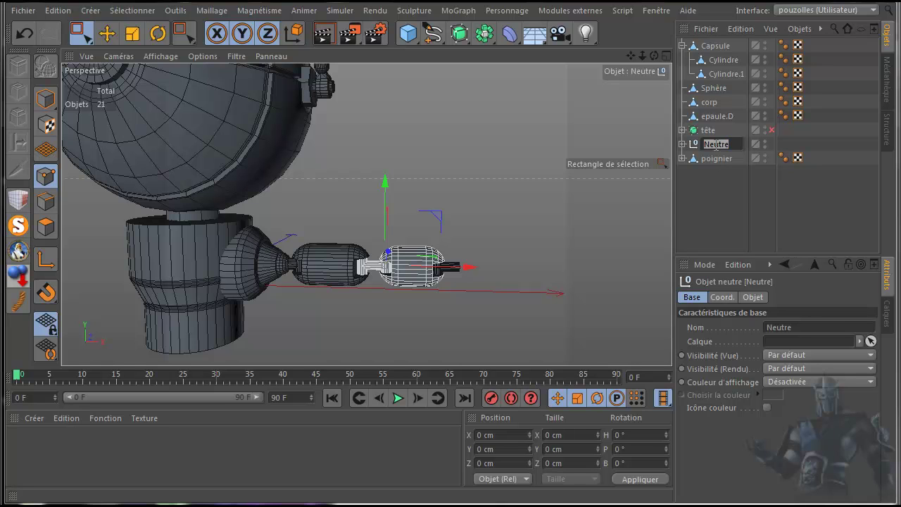
text(AVbras.D)
key(Return)
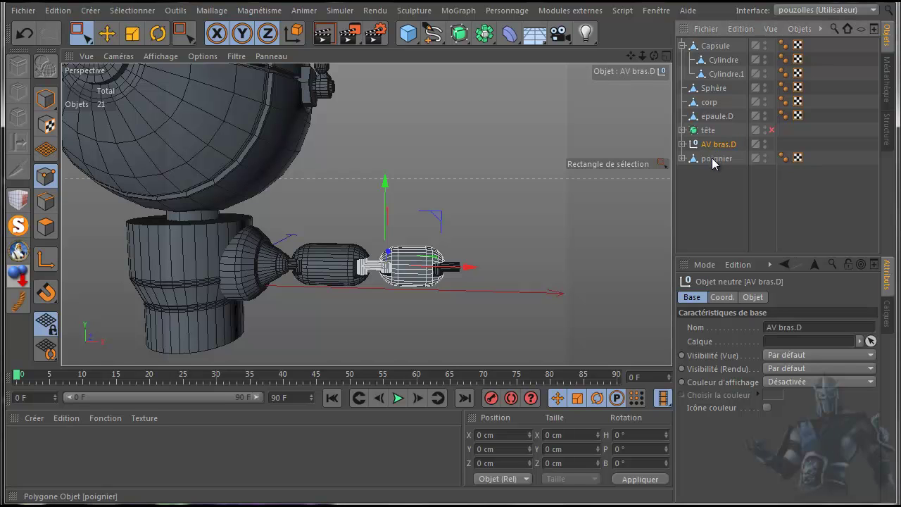
double_click(715, 158)
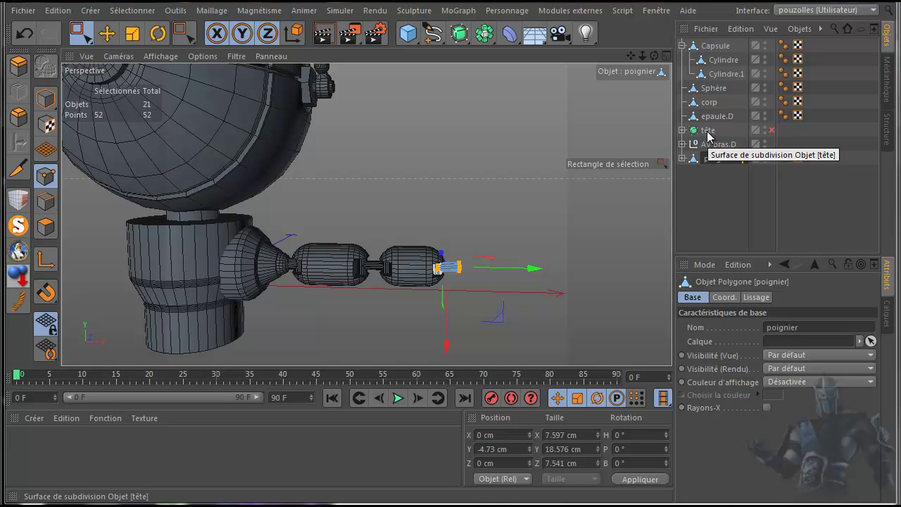
text(D)
key(Return)
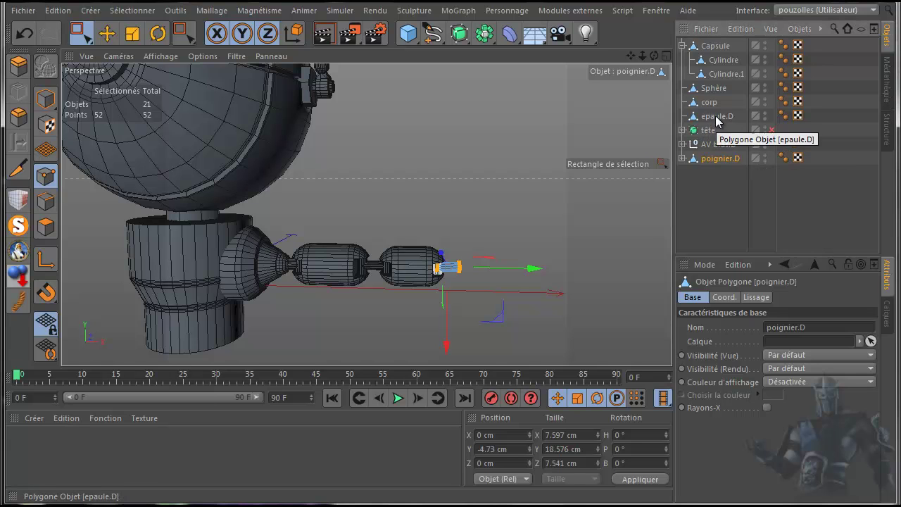
Move epaule.D and Sphère to the end of the object hierarchy, below poignier.D.
drag(717, 121, 710, 201)
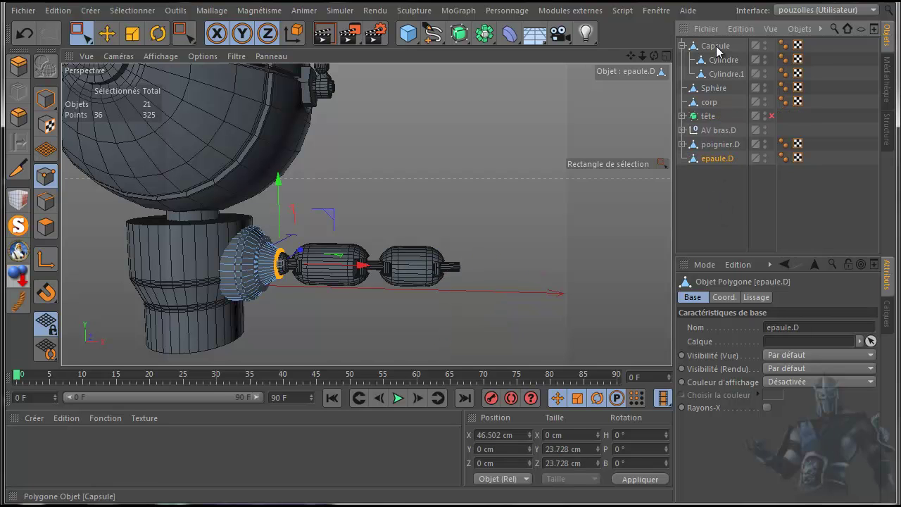
click(711, 89)
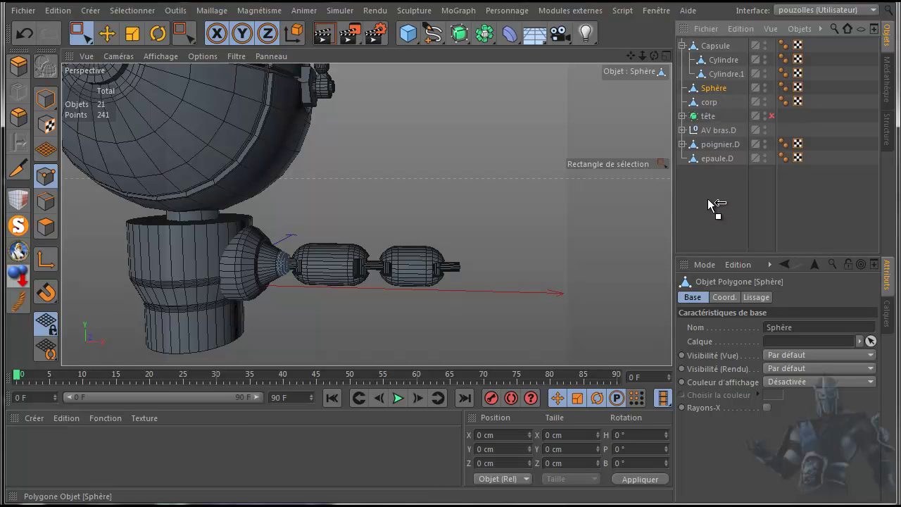
drag(709, 205, 708, 205)
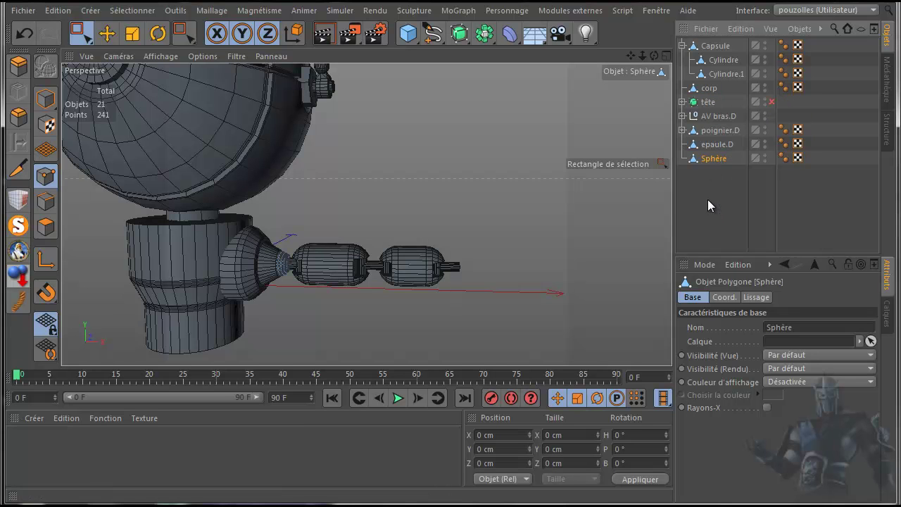
Take Cylindre and Cylindre.1 out of the Capsule group and place them below Sphère, with Capsule last in the hierarchy.
click(717, 46)
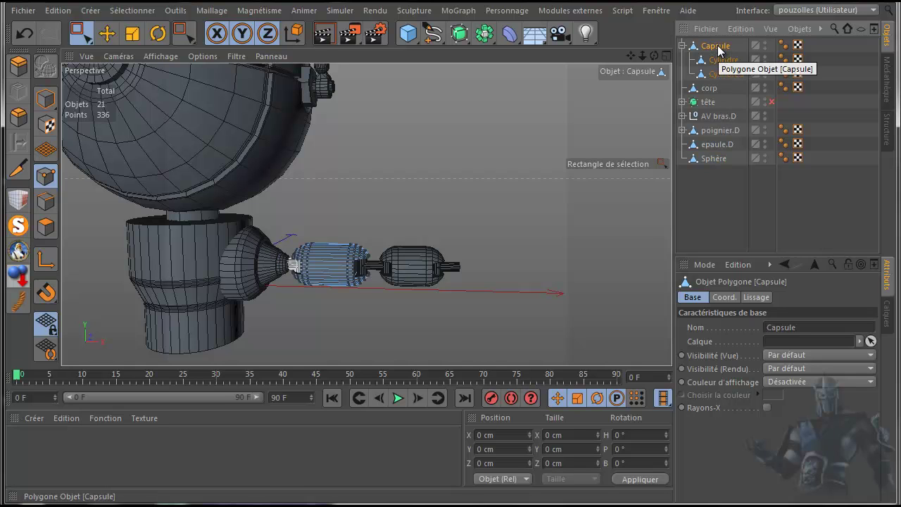
click(719, 63)
drag(719, 64, 725, 169)
drag(728, 62, 718, 184)
drag(719, 46, 714, 193)
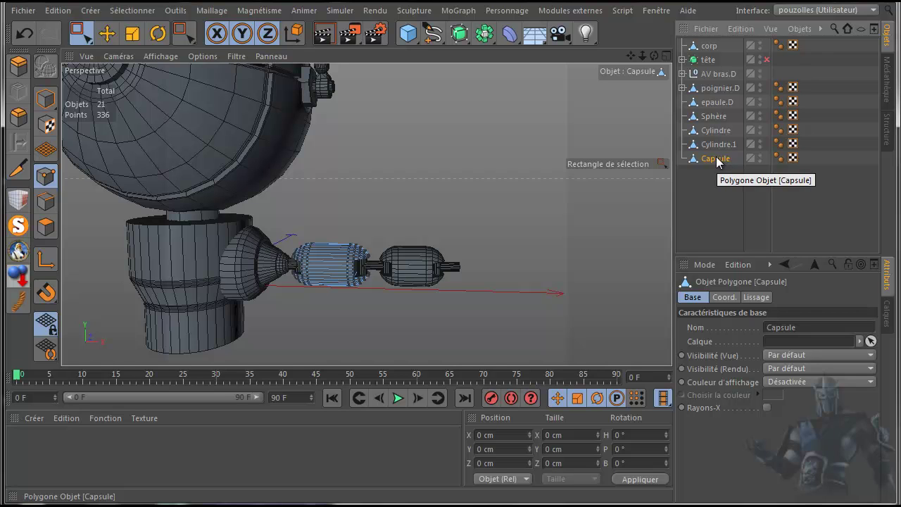
Rename the upper-arm Capsule object "AU bras.D".
double_click(717, 159)
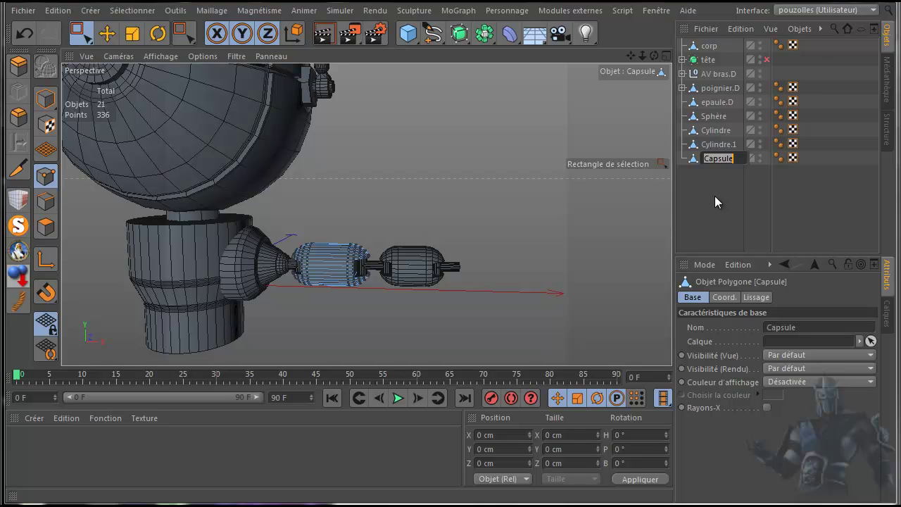
text(A)
text(U)
text( bv)
key(BackSpace)
text(ras.D)
key(Return)
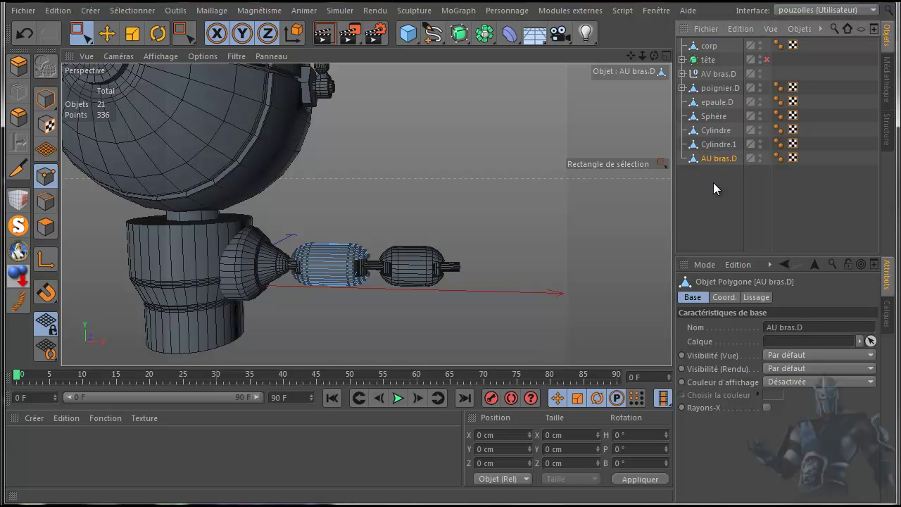
Nest Cylindre.1, Cylindre and Sphère under AU bras.D, then collapse and select the group.
click(716, 144)
drag(718, 146, 718, 164)
click(716, 130)
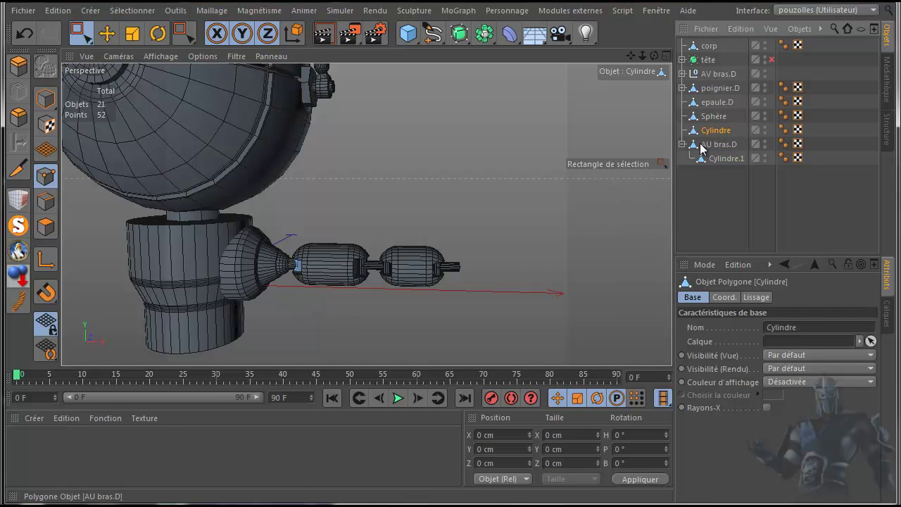
drag(718, 132, 720, 148)
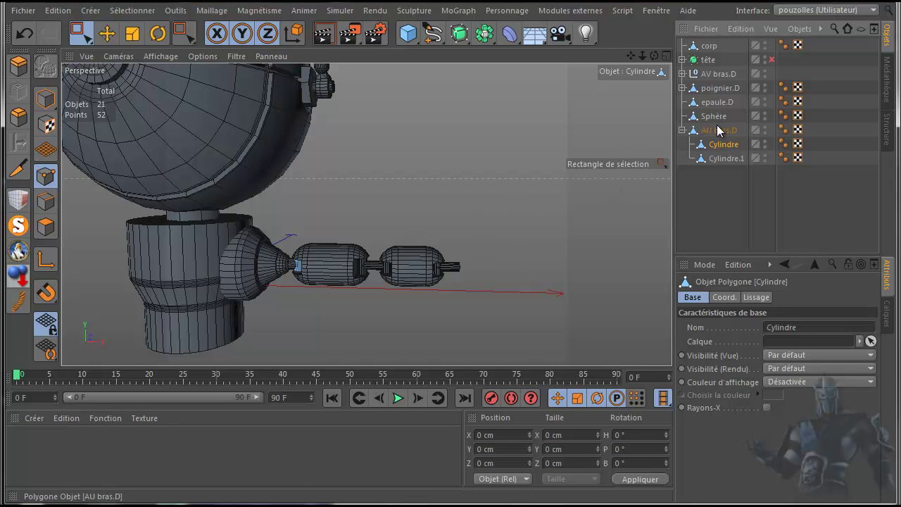
click(714, 118)
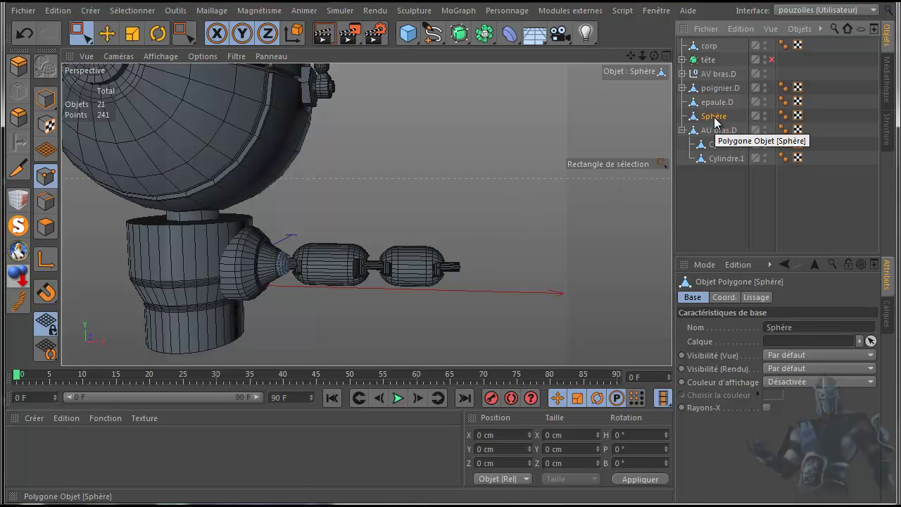
drag(715, 119, 719, 128)
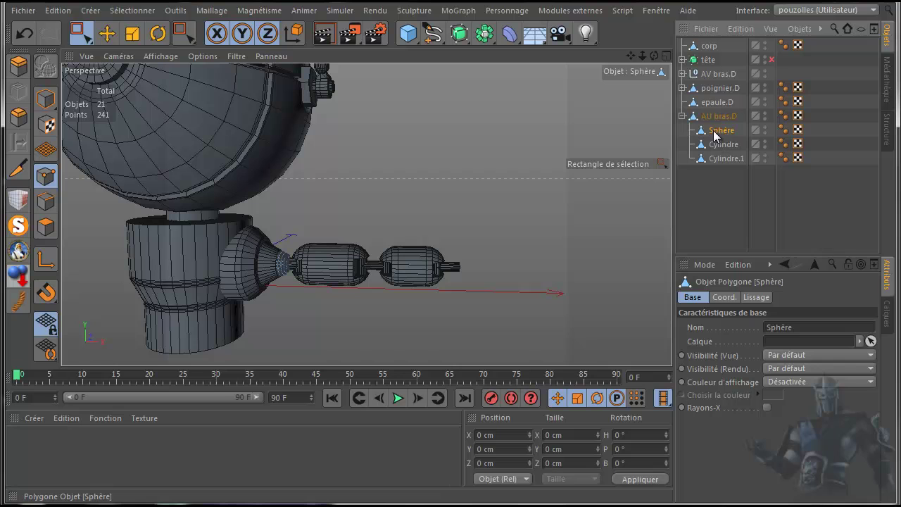
click(683, 116)
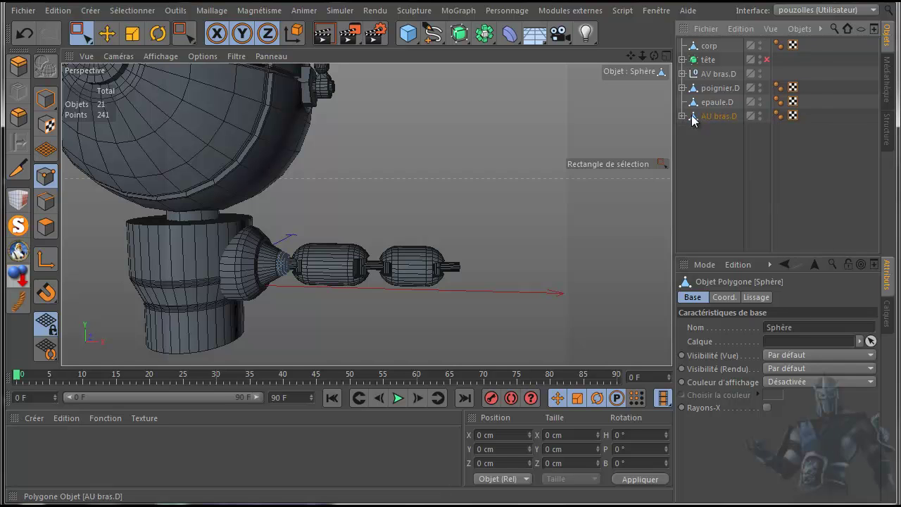
click(713, 115)
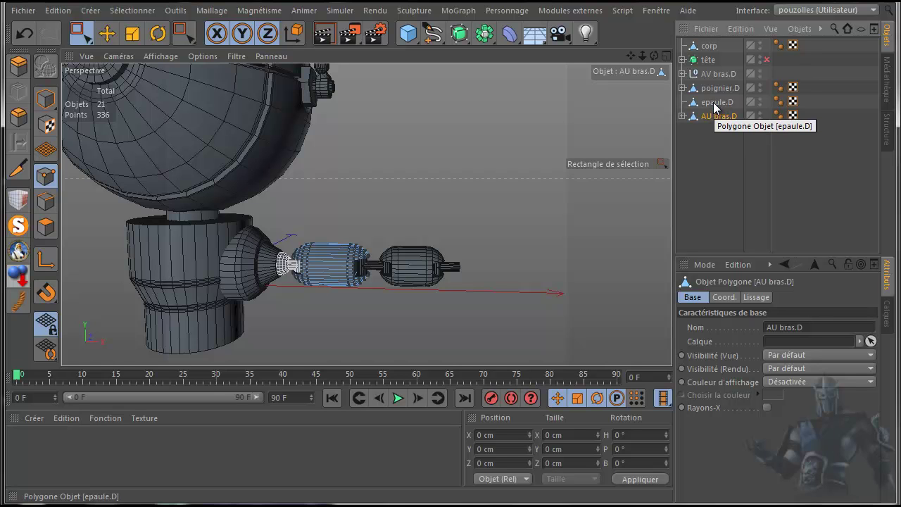
Reorder the hierarchy so epaule.D sits between AV bras.D and poignier.D, and corp sits directly below tête.
click(716, 104)
drag(714, 104, 714, 83)
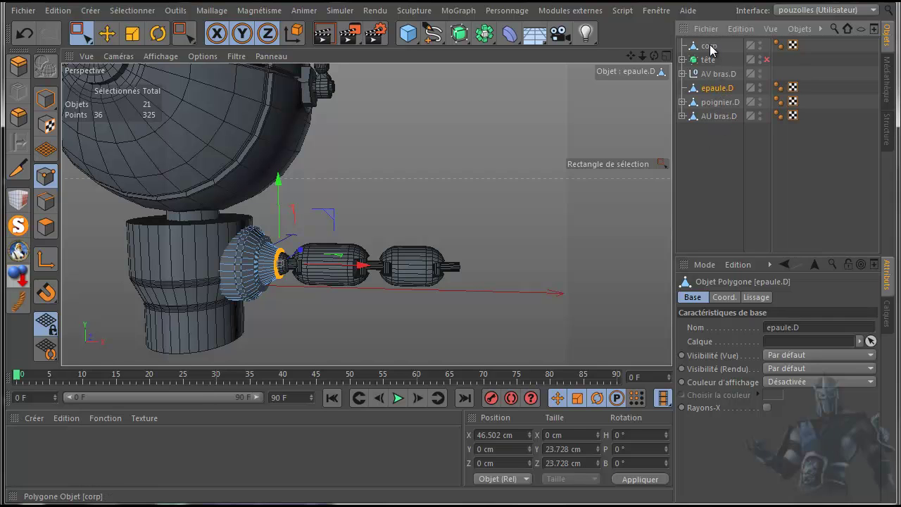
drag(710, 44, 718, 66)
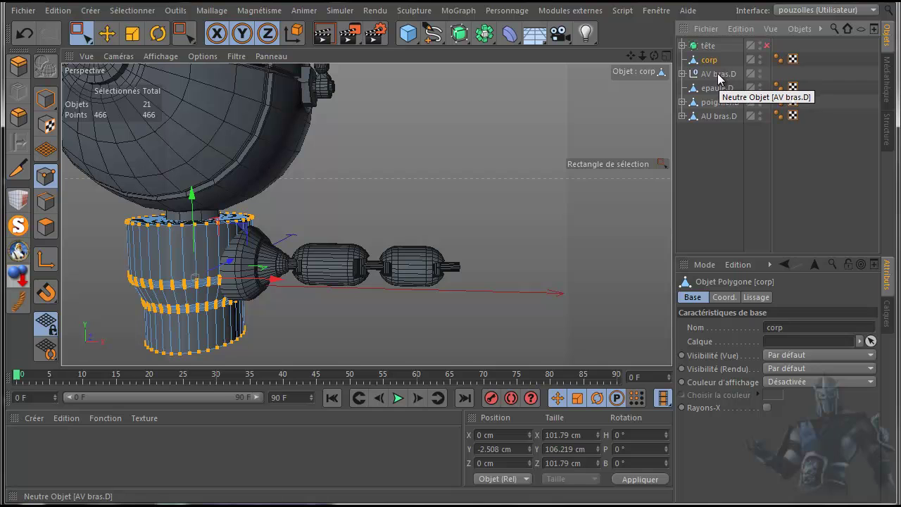
Reorder the hierarchy below corp as epaule.D, AU bras.D, AV bras.D and poignier.D, and check the corp and epaule.D selections.
drag(713, 93, 713, 67)
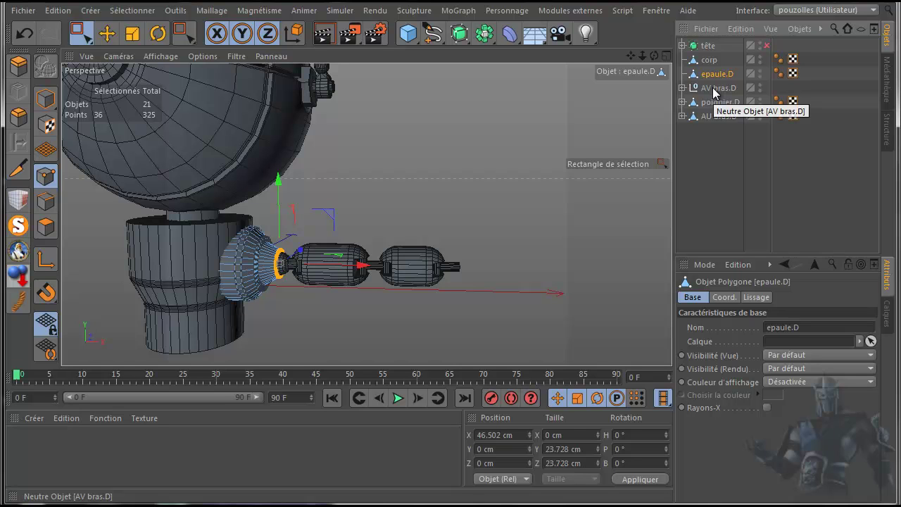
click(712, 88)
drag(712, 87, 718, 137)
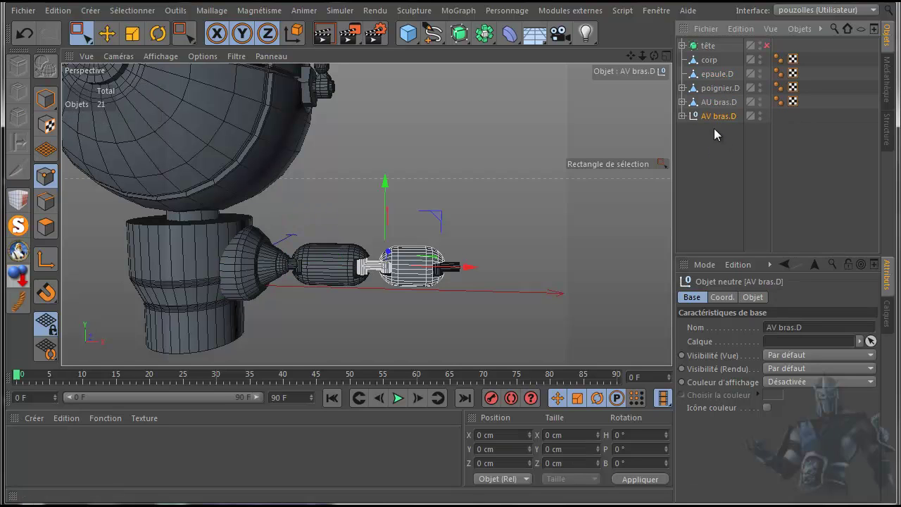
mouse_move(716, 105)
mouse_down()
mouse_move(717, 83)
mouse_move(716, 123)
mouse_up()
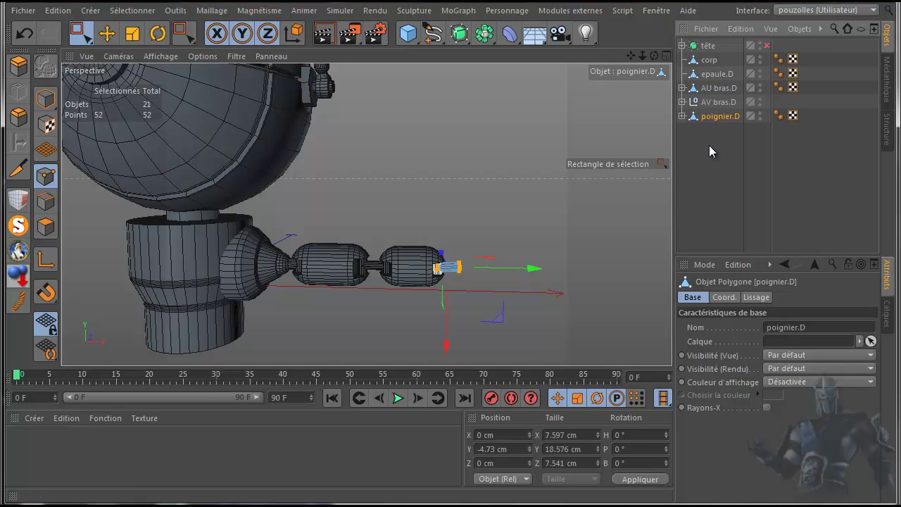
click(710, 62)
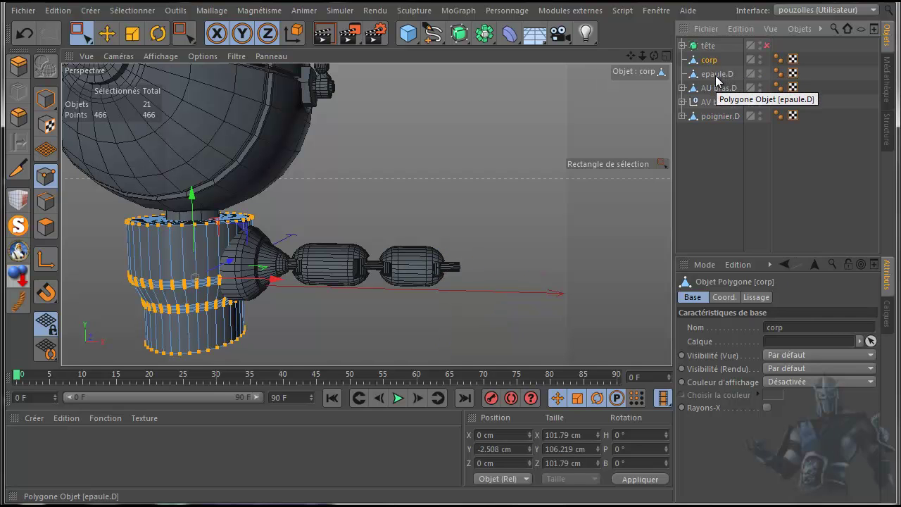
click(717, 74)
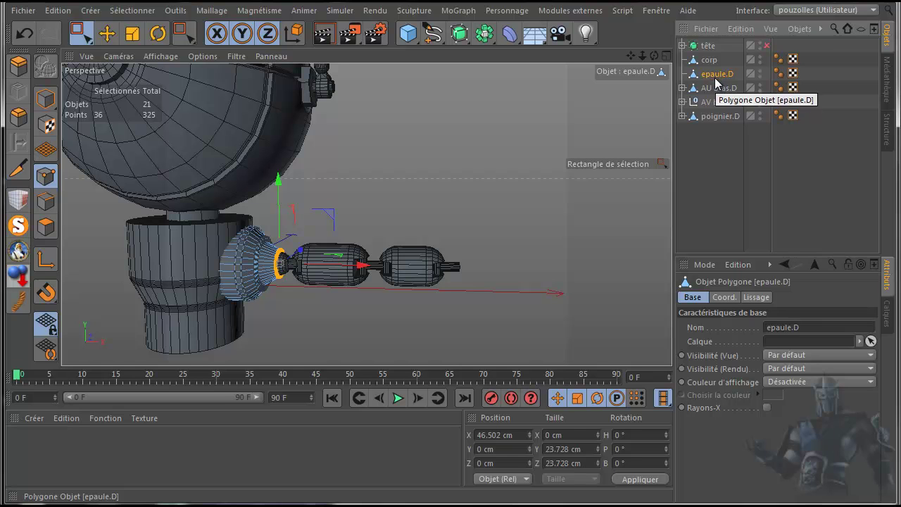
Move only the axis of AU bras.D to the shoulder ball joint against epaule.D, at about X 78.867 cm, using snapping in the front view.
click(713, 89)
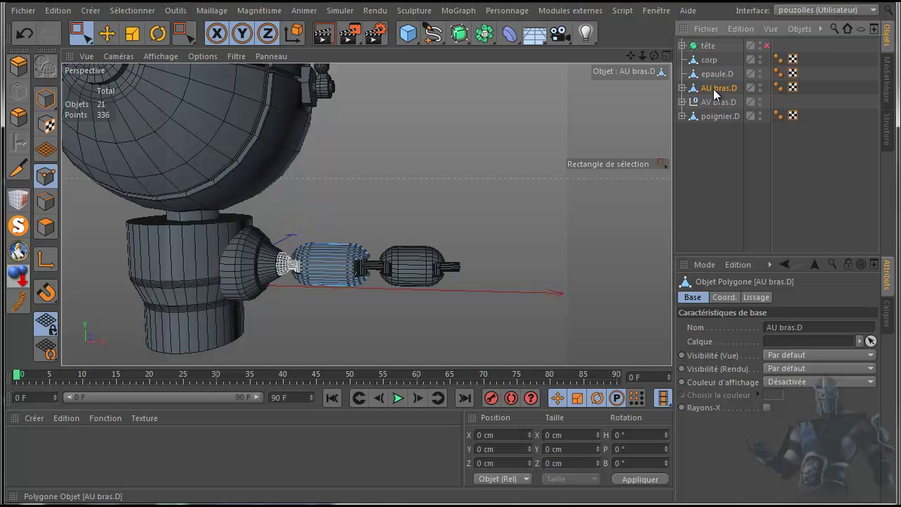
scroll(423, 229, down, 6)
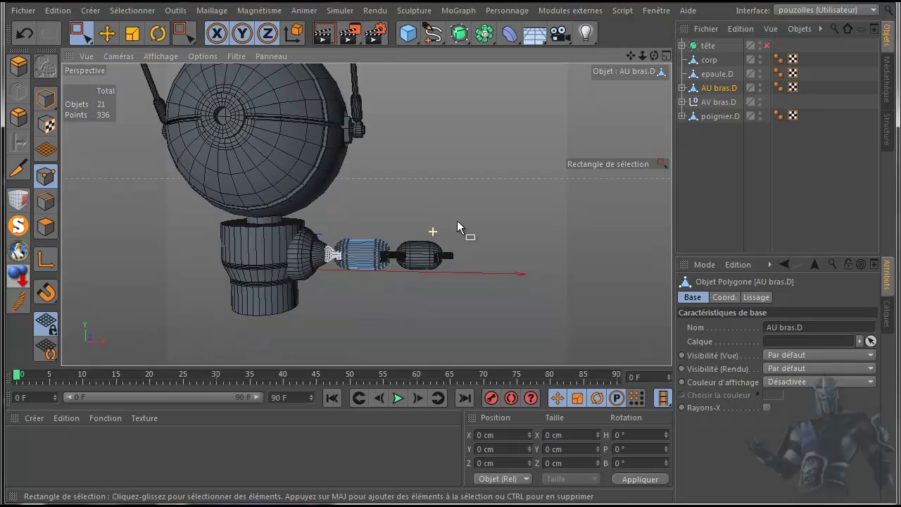
click(46, 99)
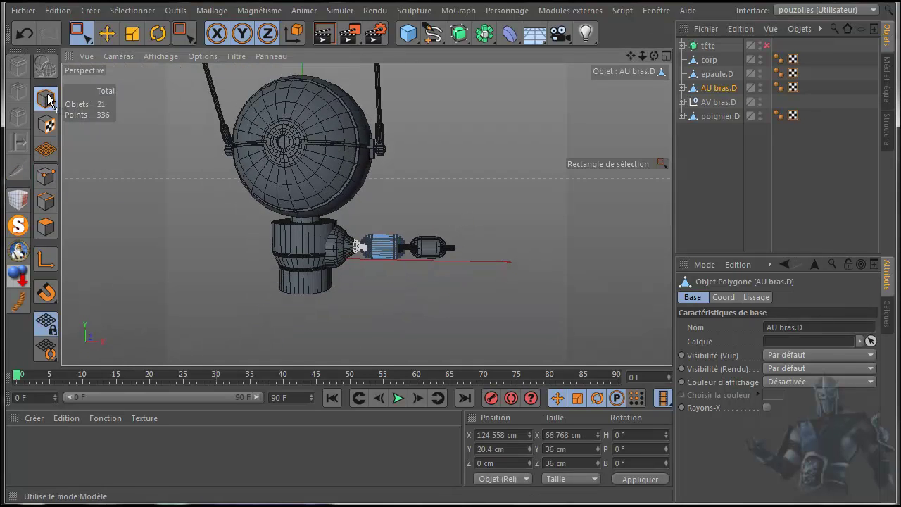
click(107, 34)
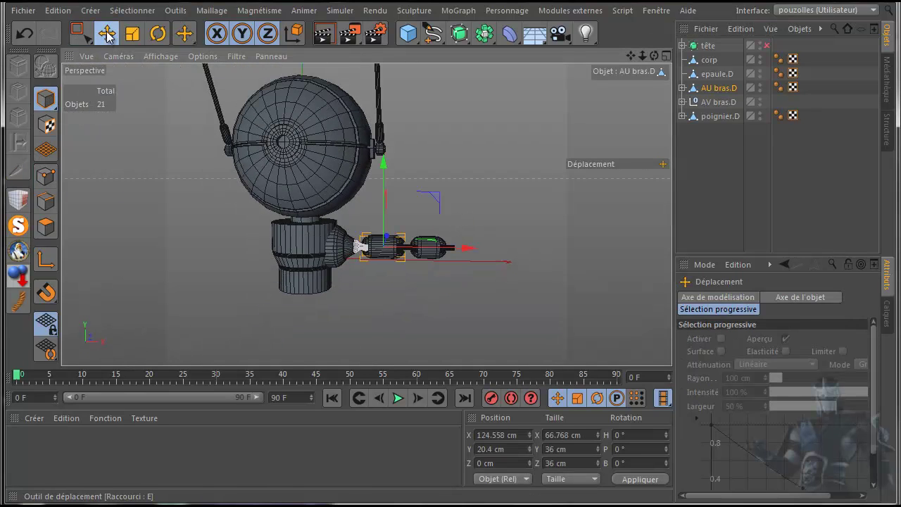
middle_click(344, 321)
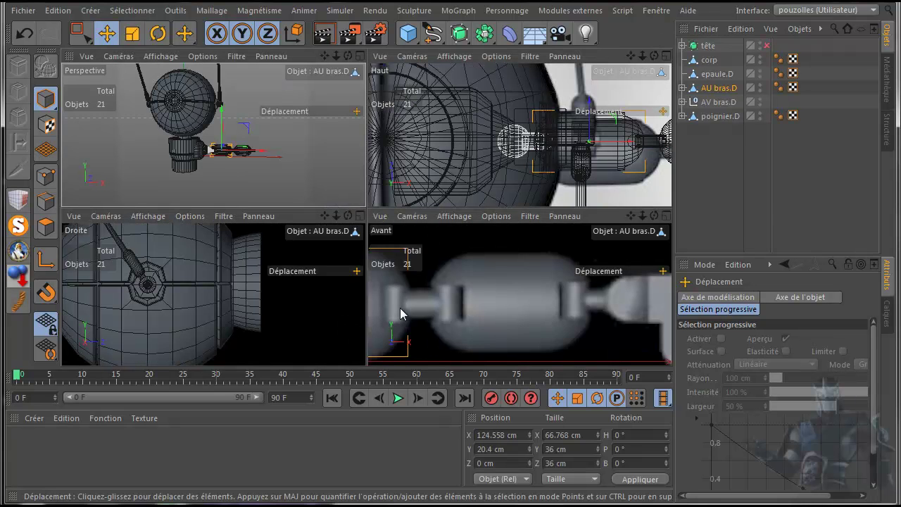
scroll(409, 315, down, 2)
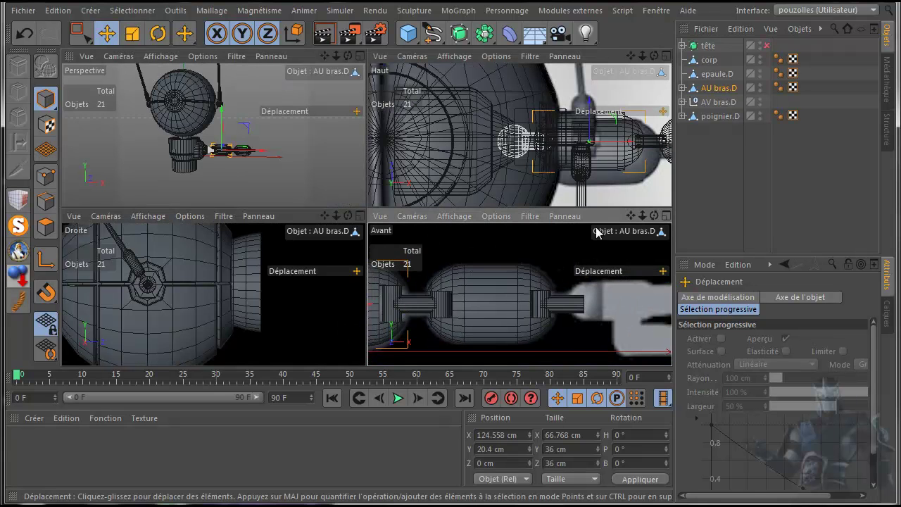
middle_click(500, 288)
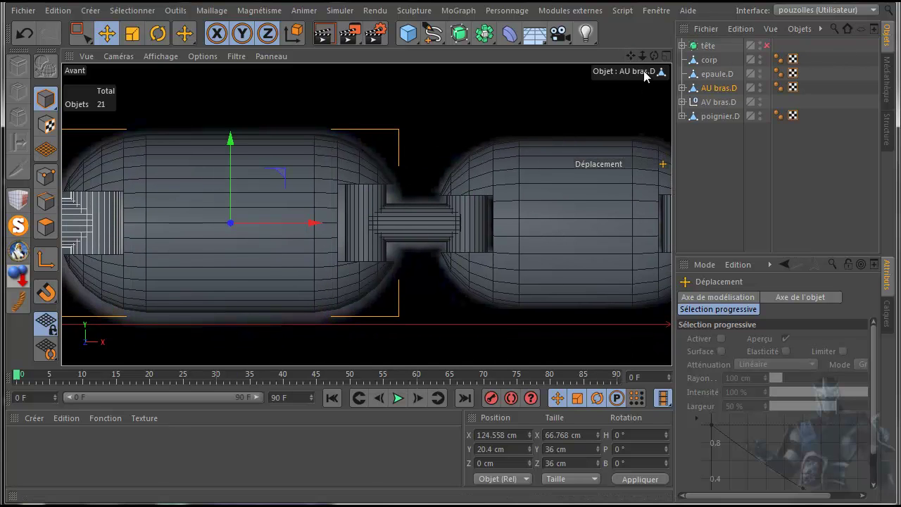
drag(631, 56, 816, 66)
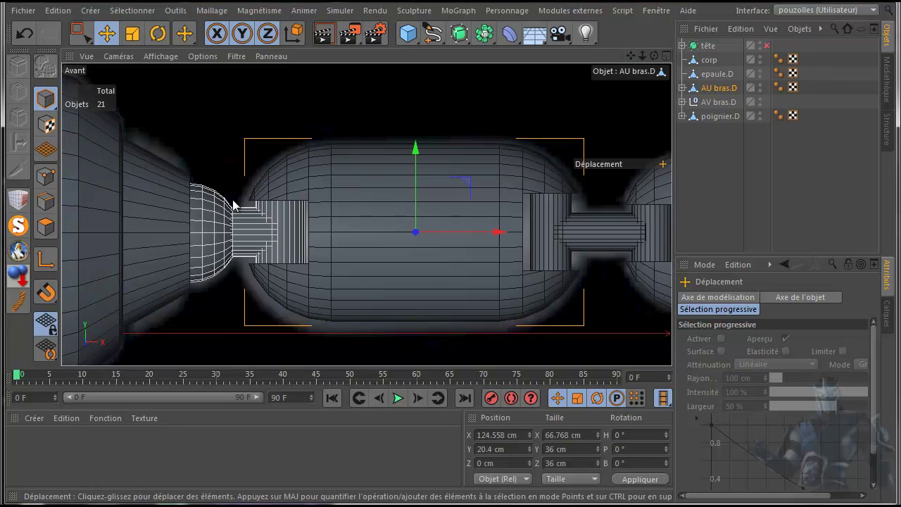
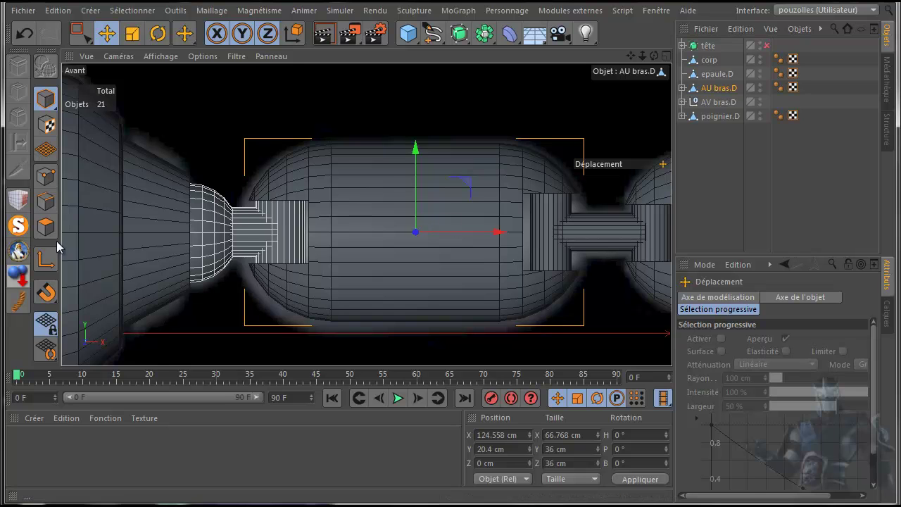
click(45, 264)
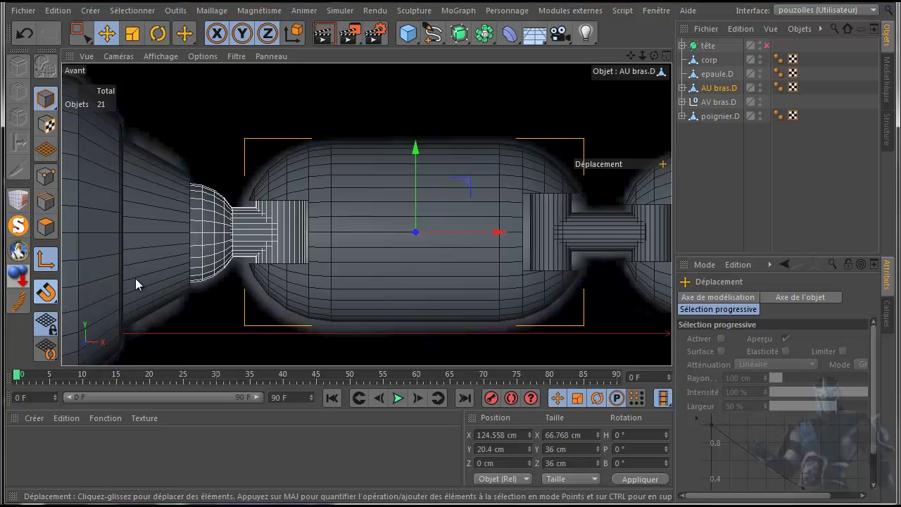
drag(495, 235, 276, 239)
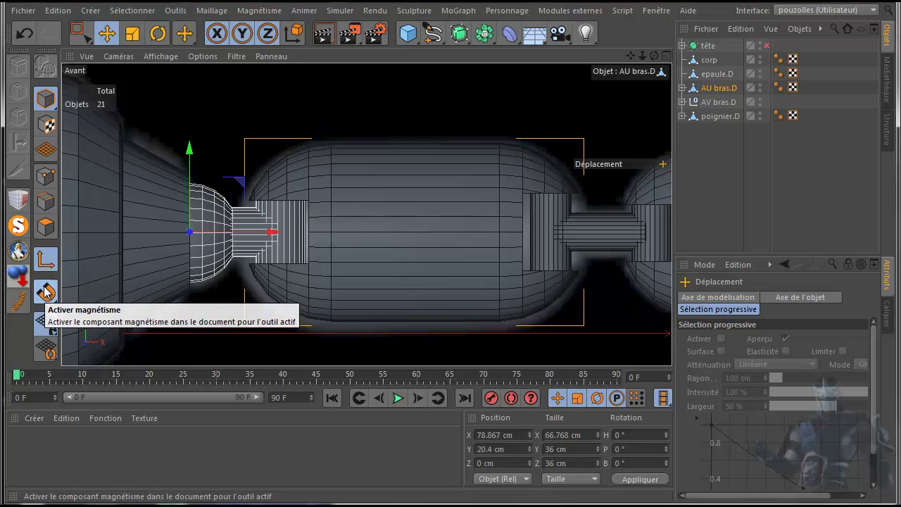
click(46, 259)
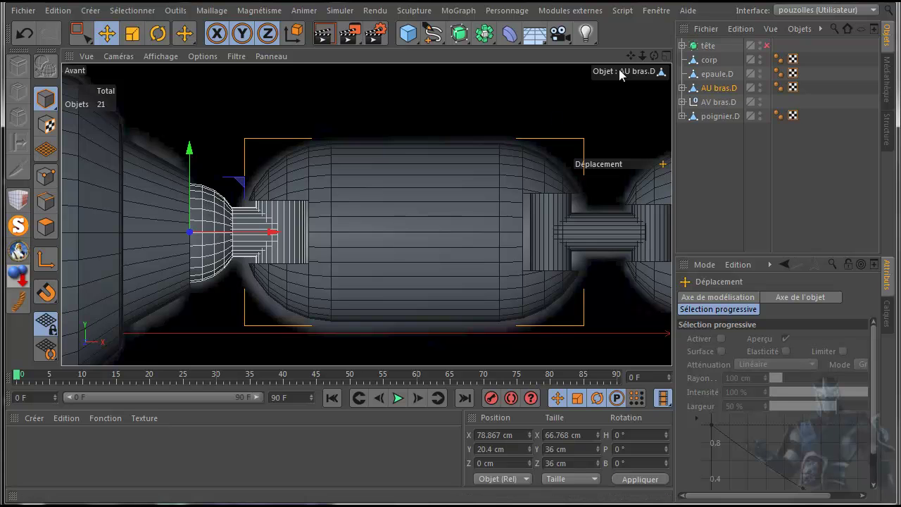
Move only the axis of AV bras.D to its elbow joint inside the upper arm, at about X 151.395 cm, using snapping.
drag(631, 56, 420, 80)
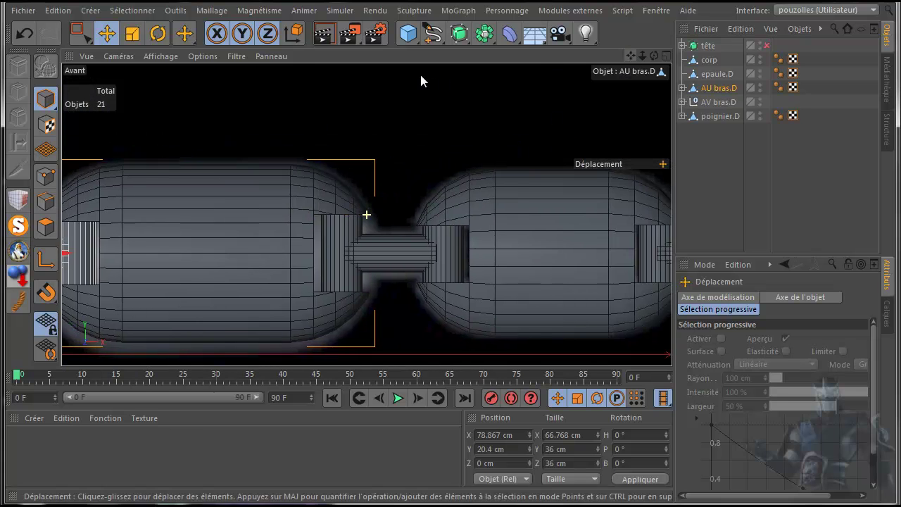
click(710, 102)
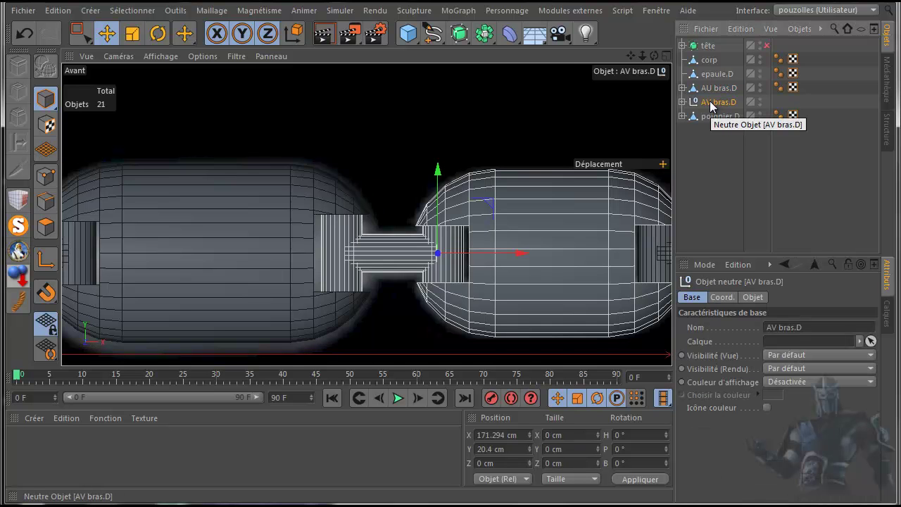
scroll(584, 120, down, 2)
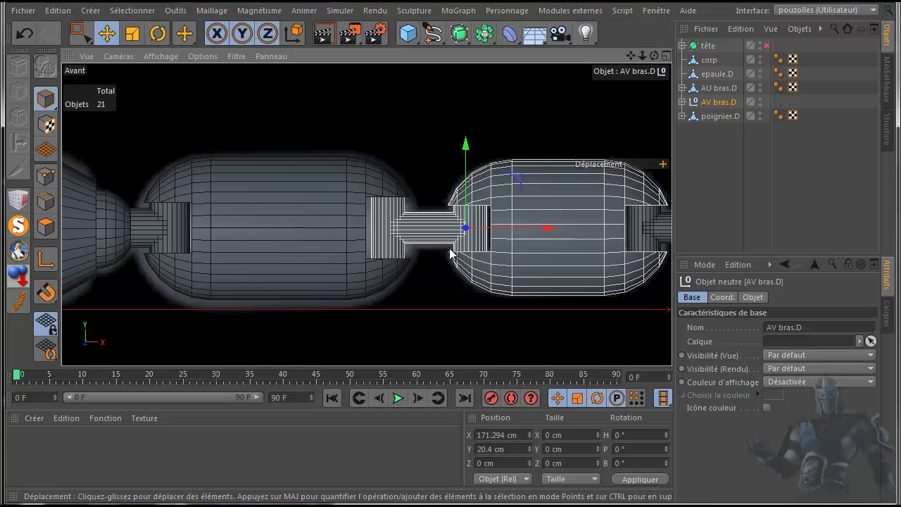
click(46, 259)
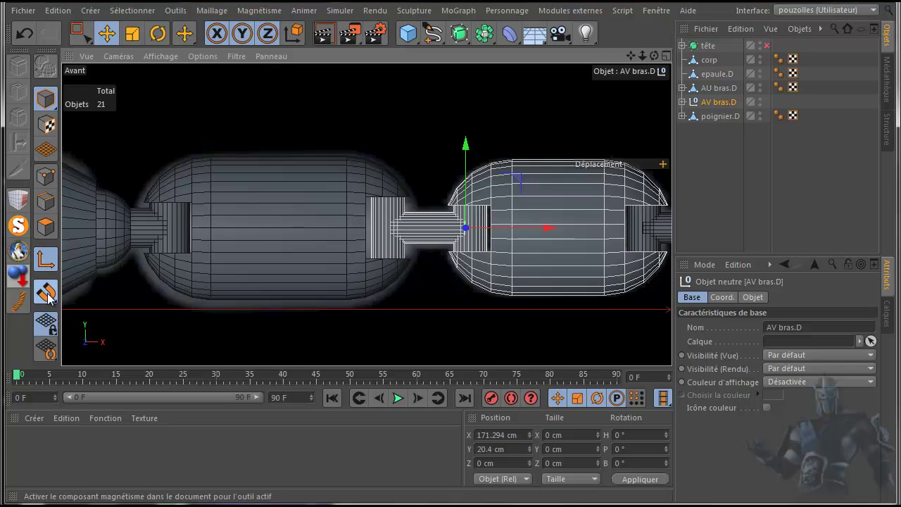
scroll(471, 259, up, 3)
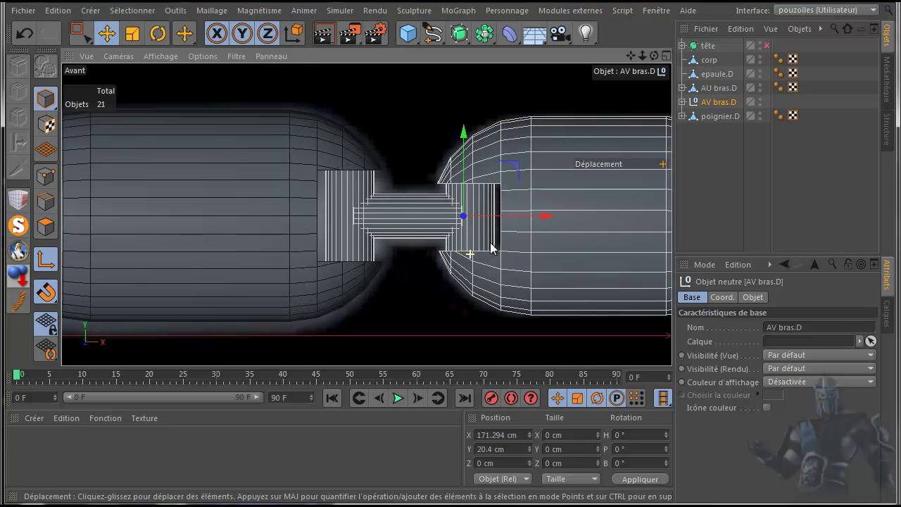
drag(548, 220, 432, 231)
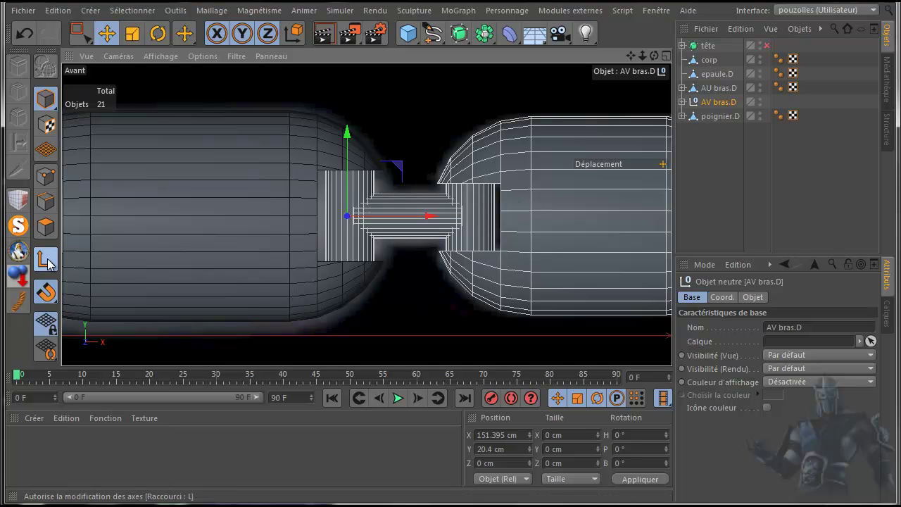
Snap only the axis of poignier.D to the wrist joint at the forearm's end, at about X 215.55 cm, then disable axis editing and snapping.
scroll(368, 280, down, 3)
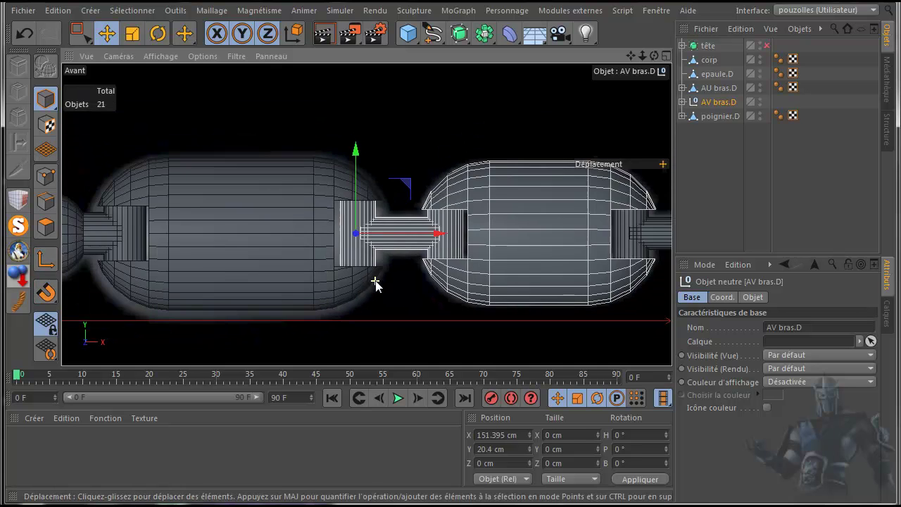
drag(628, 54, 352, 39)
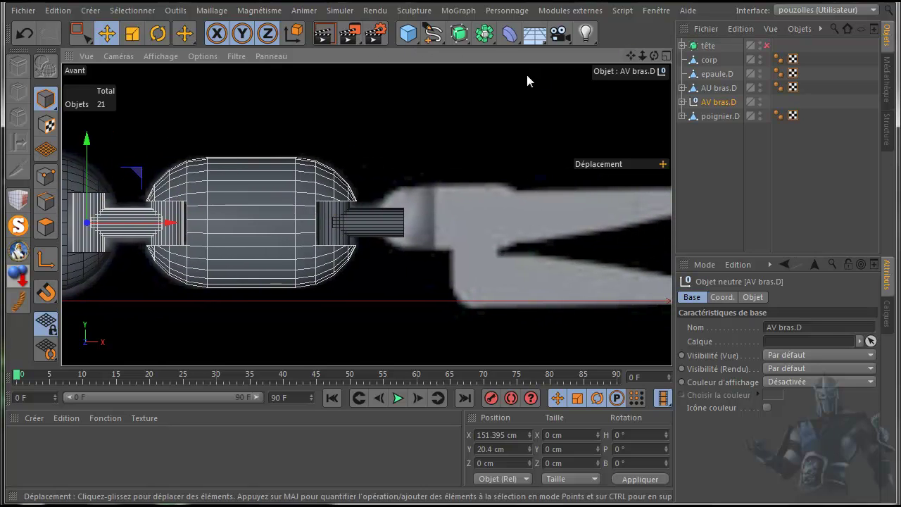
click(716, 117)
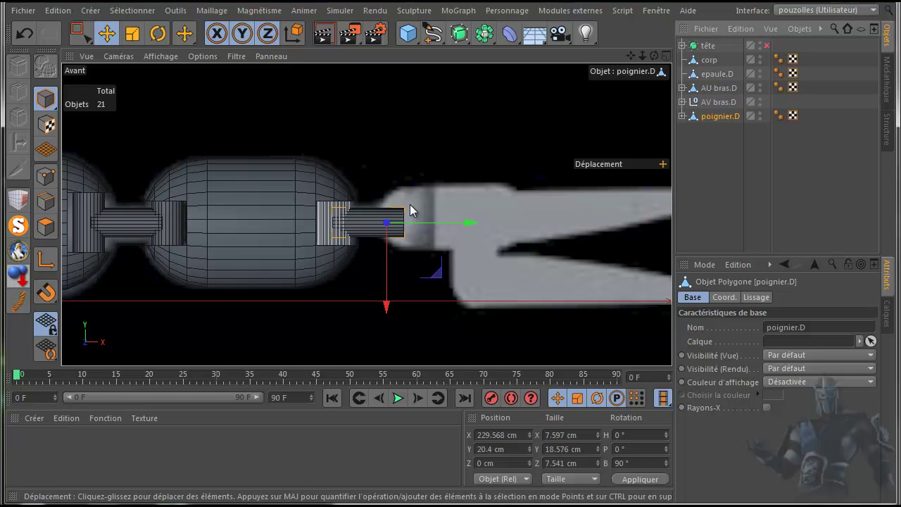
click(46, 259)
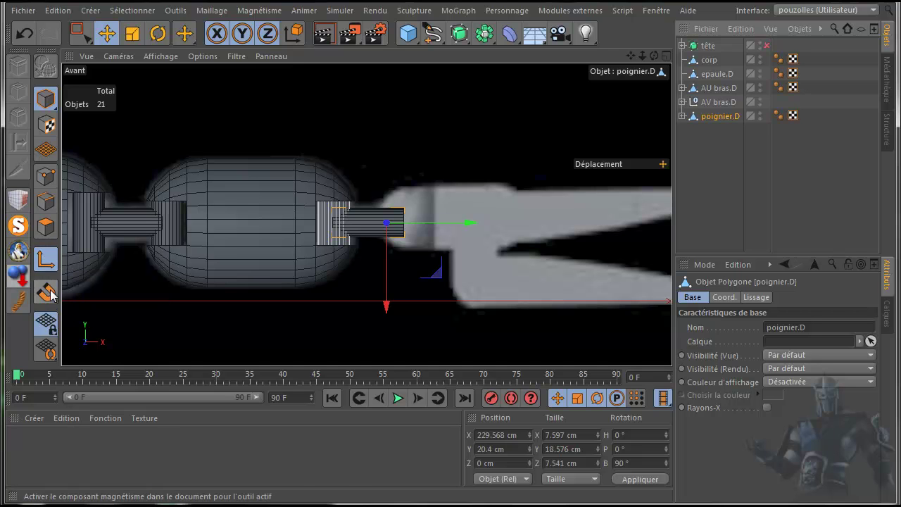
scroll(332, 243, up, 1)
scroll(332, 243, up, 3)
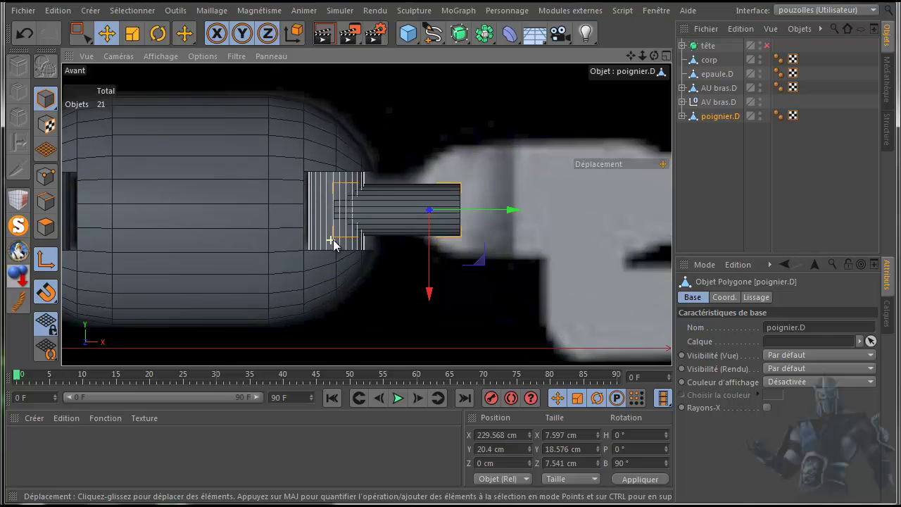
drag(537, 206, 419, 209)
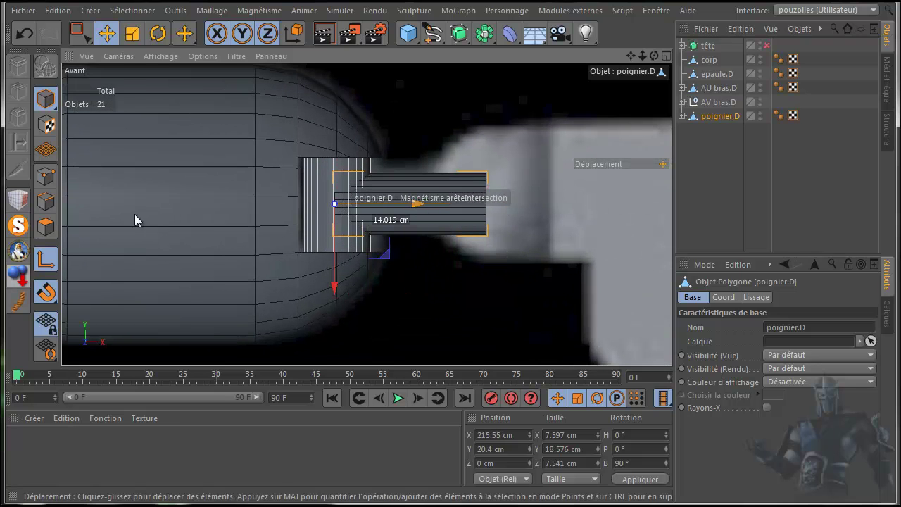
click(45, 293)
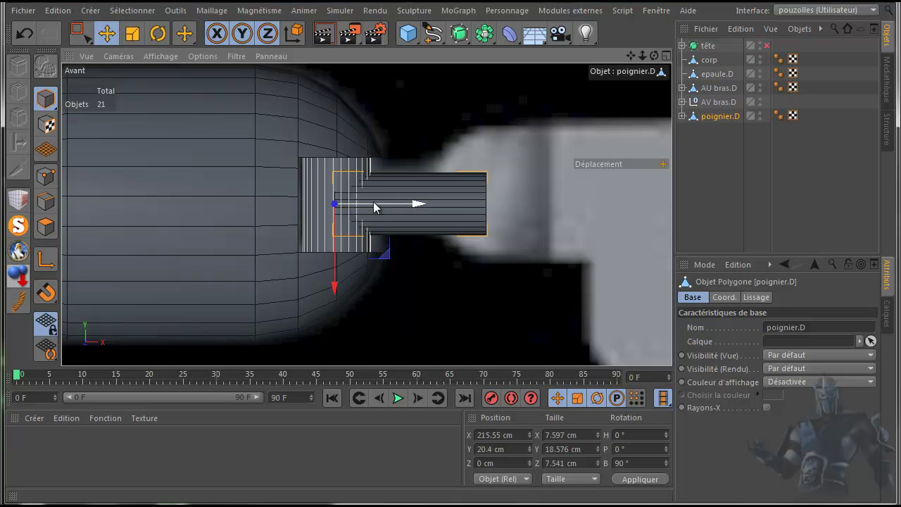
Move only the axis of tête down to the neck's base on top of the body, at about Y 59.209 cm, using snapping.
scroll(376, 201, down, 5)
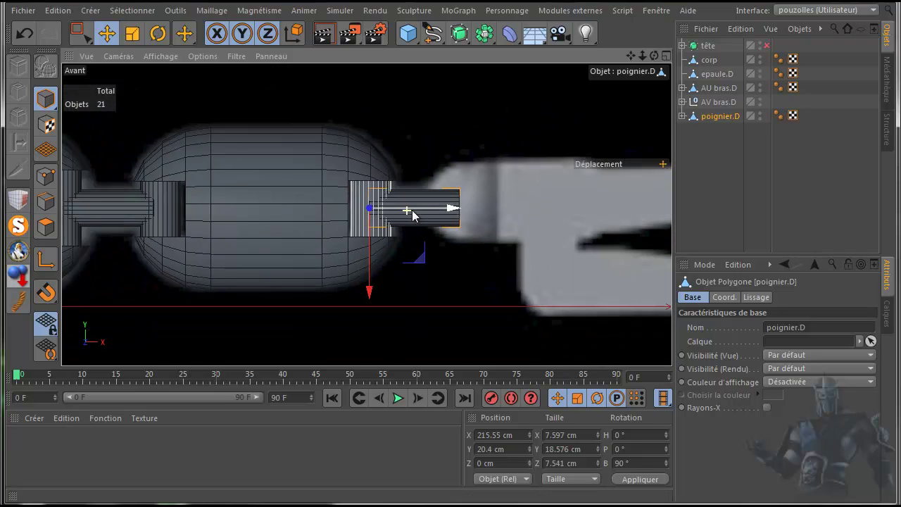
scroll(455, 208, down, 3)
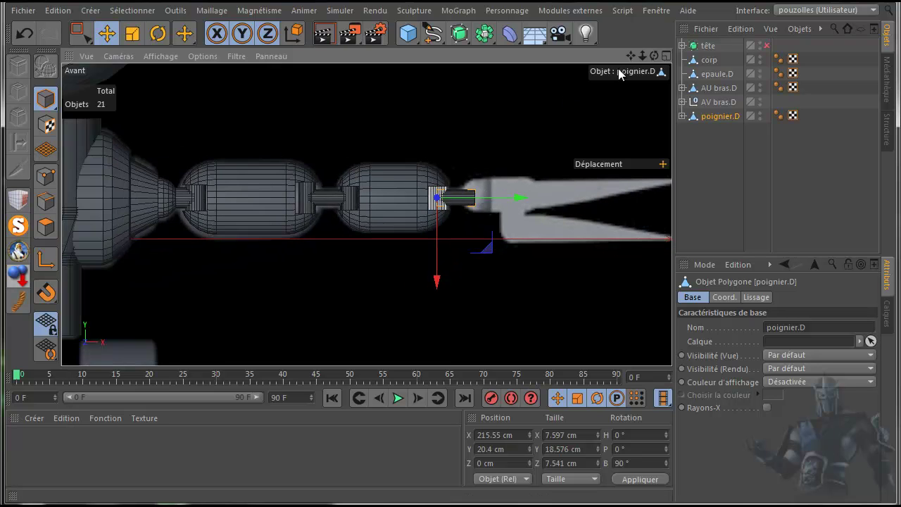
drag(643, 75, 836, 195)
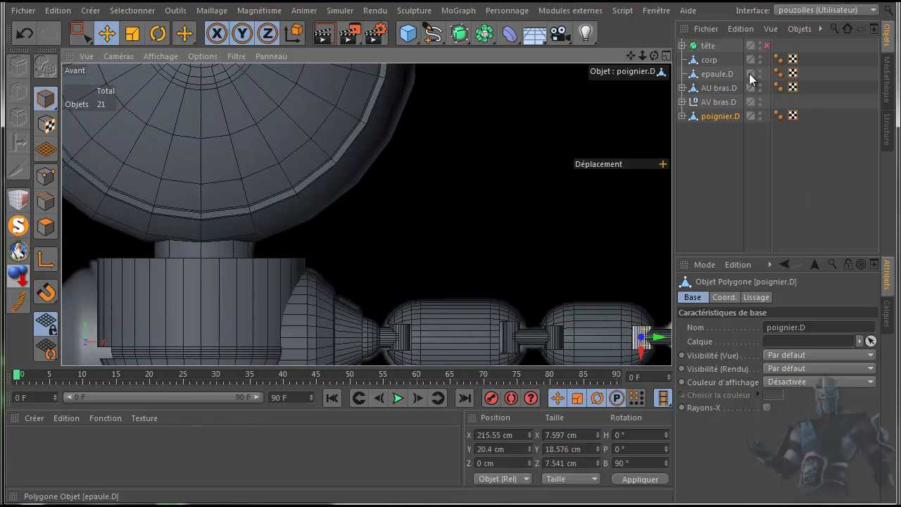
click(708, 53)
scroll(517, 173, down, 3)
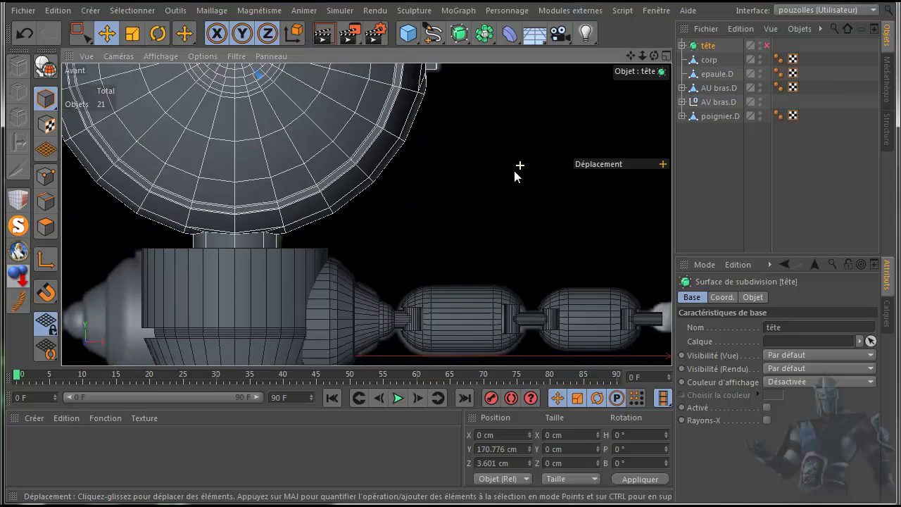
click(44, 262)
click(46, 291)
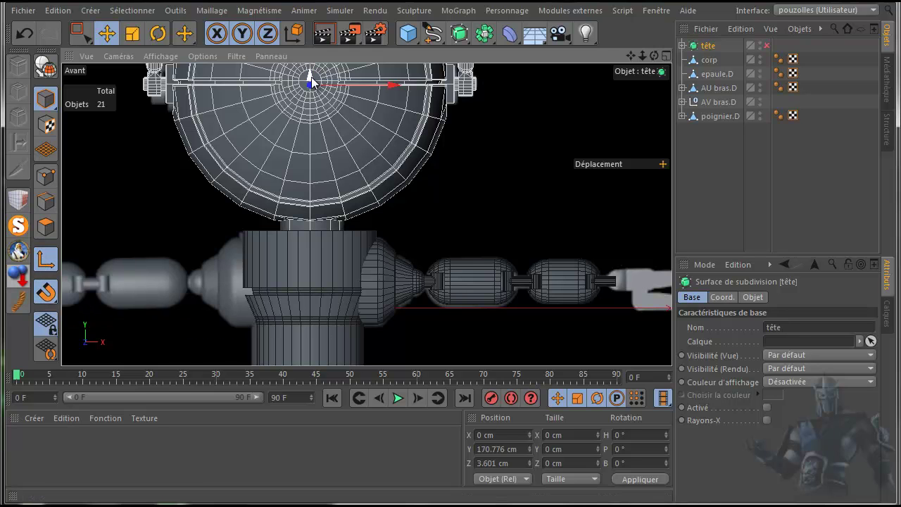
drag(311, 79, 308, 233)
scroll(352, 210, down, 3)
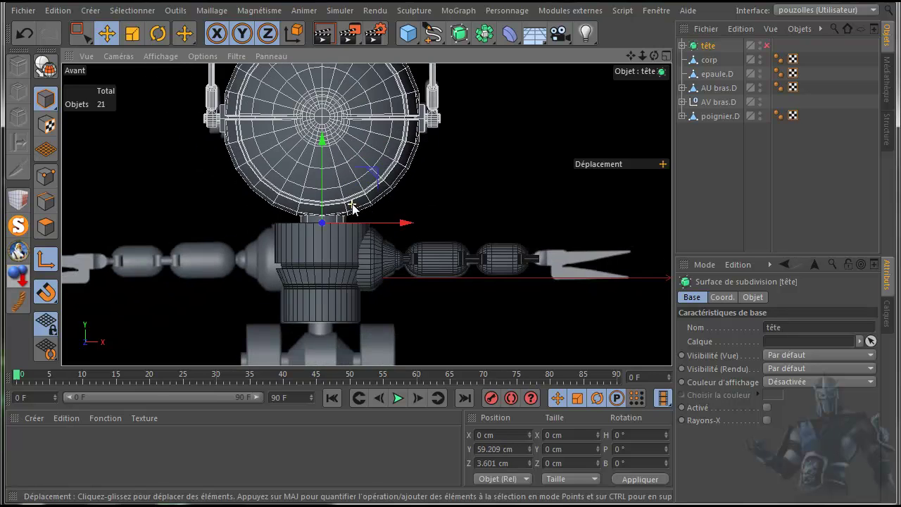
scroll(352, 208, up, 5)
scroll(352, 209, up, 4)
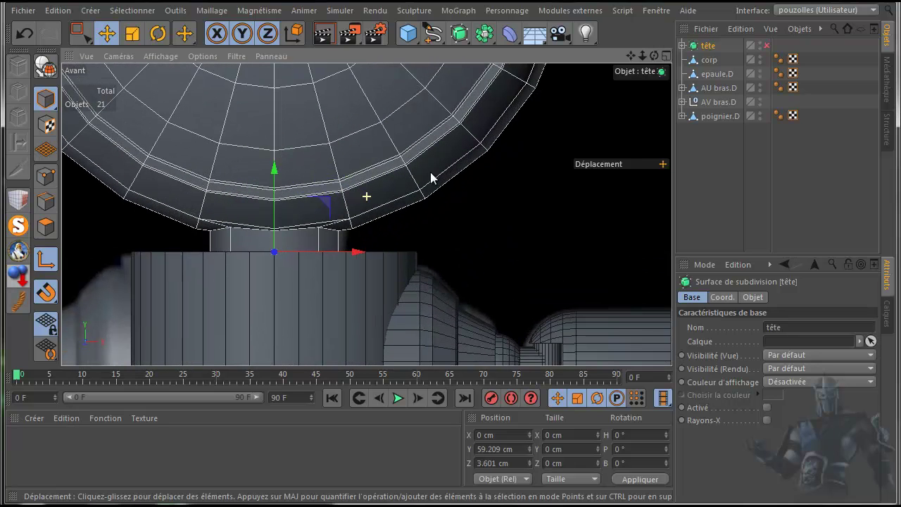
Check the head's axis position in the perspective view, and turn off axis editing and snapping.
middle_click(218, 150)
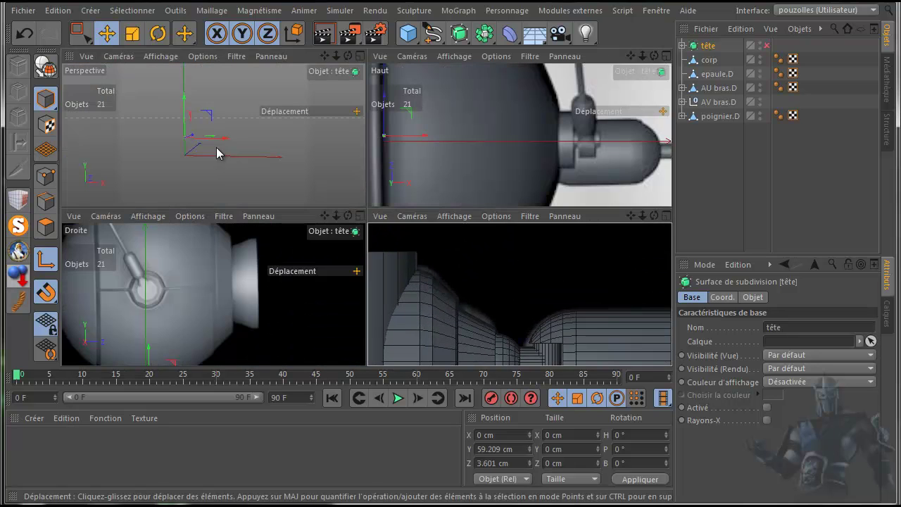
middle_click(217, 151)
drag(654, 55, 189, 42)
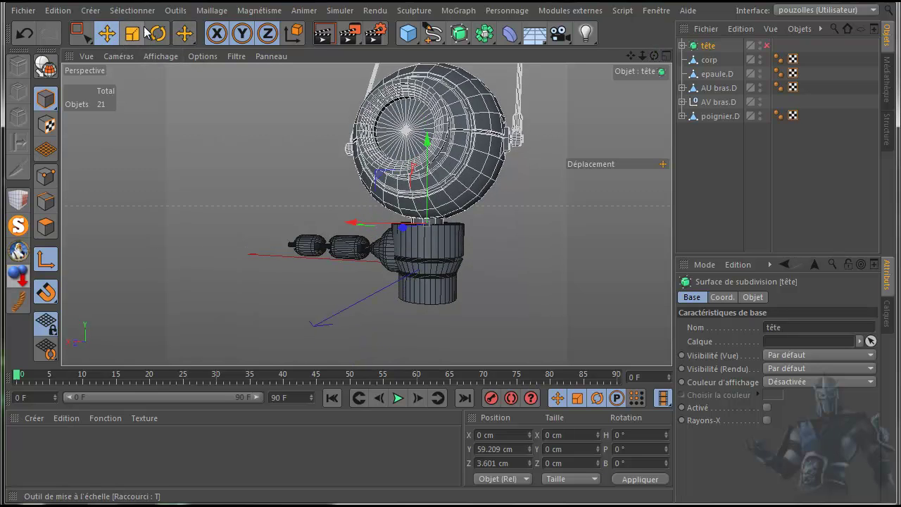
click(47, 262)
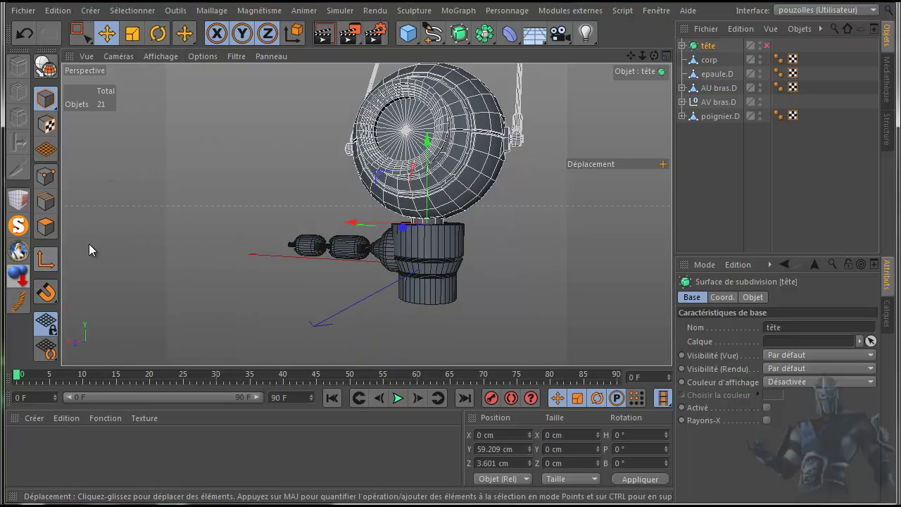
Test-rotate tête around its neck axis, including about 14° in heading, and undo each rotation.
click(157, 35)
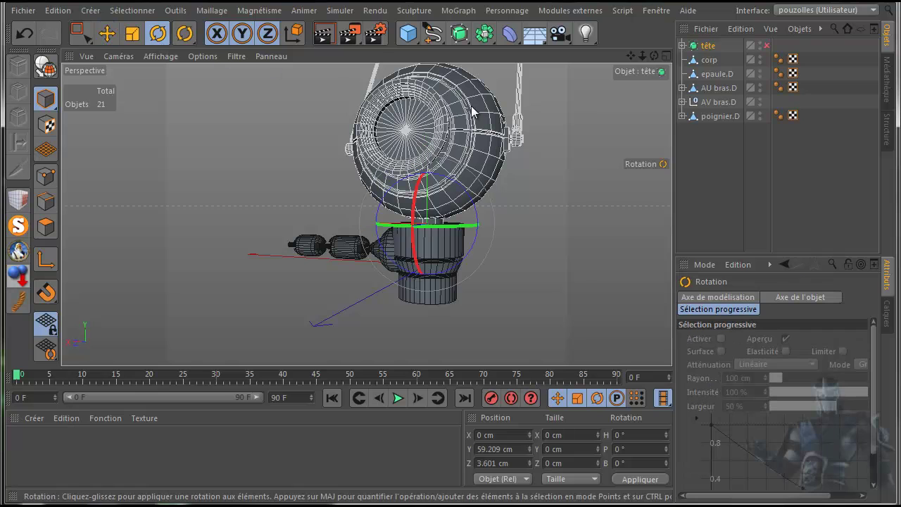
drag(656, 55, 595, 77)
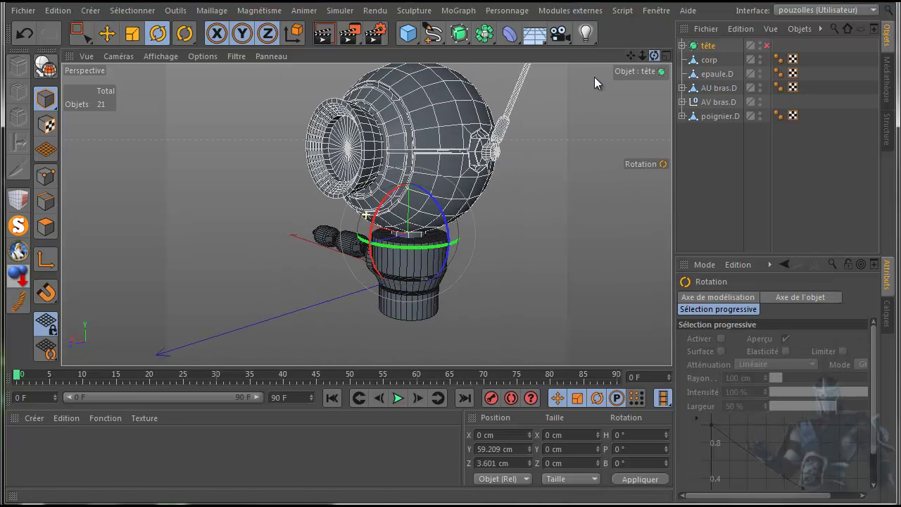
mouse_move(384, 206)
mouse_down()
mouse_move(395, 211)
mouse_move(388, 199)
mouse_move(381, 221)
mouse_up()
click(25, 36)
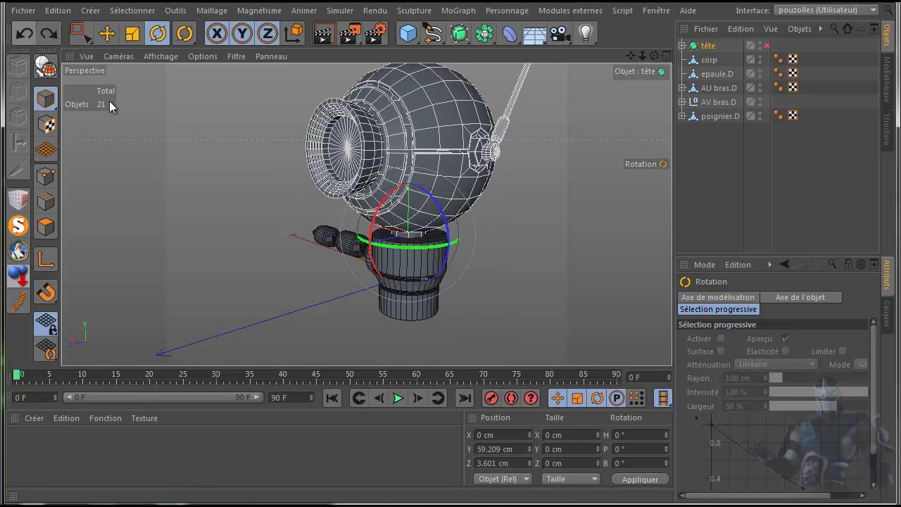
mouse_move(417, 248)
mouse_down()
mouse_move(432, 253)
mouse_move(370, 251)
mouse_move(423, 252)
mouse_move(406, 246)
mouse_up()
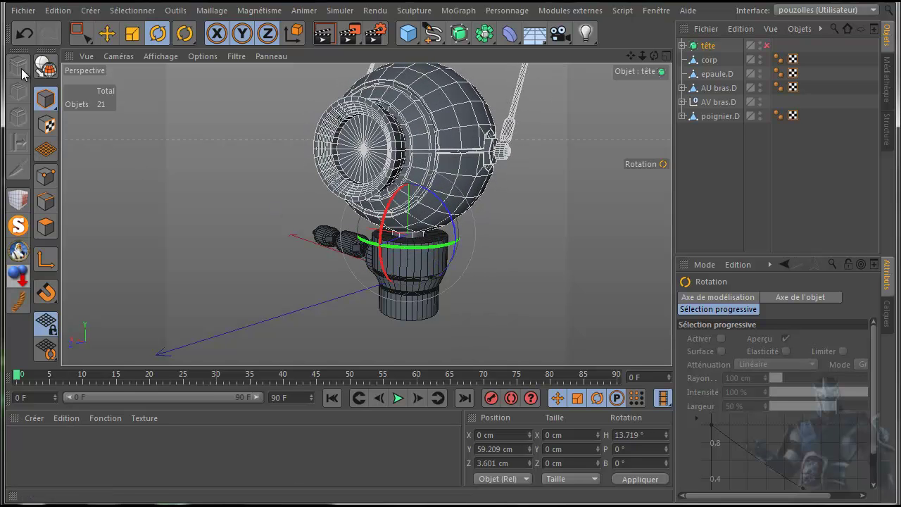
click(25, 33)
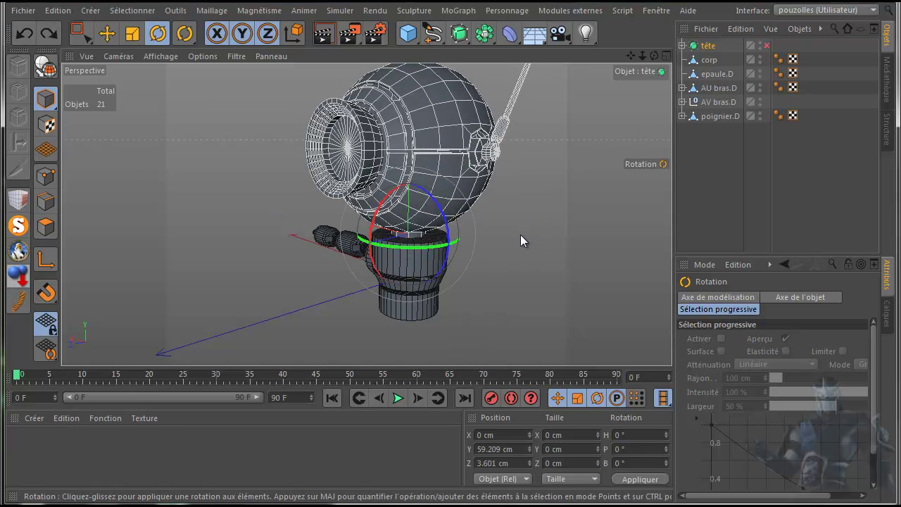
Nest AV bras.D as the last child of AU bras.D, and poignier.D as the last child of AV bras.D.
drag(654, 55, 754, 47)
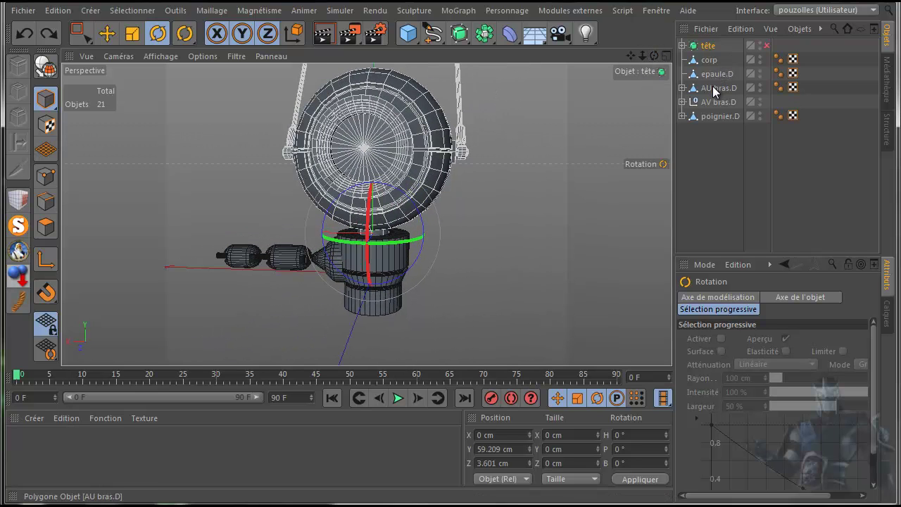
click(713, 86)
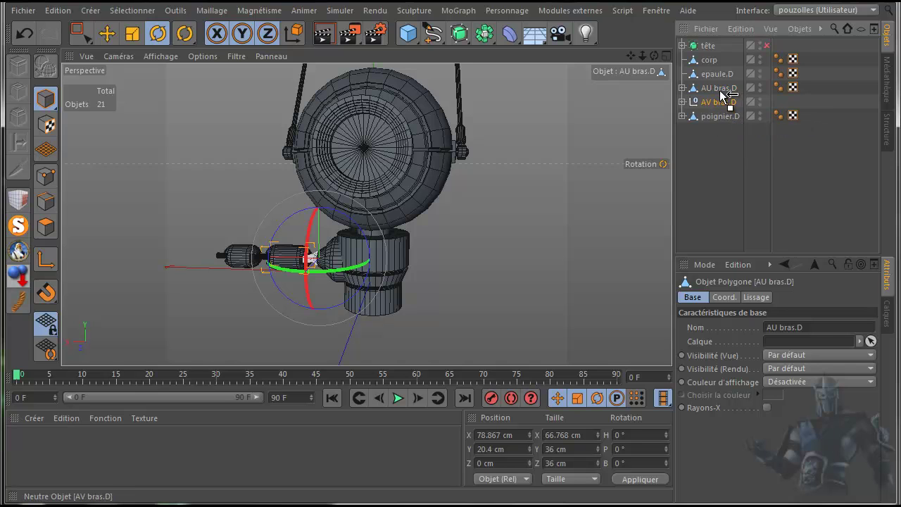
drag(725, 92, 723, 90)
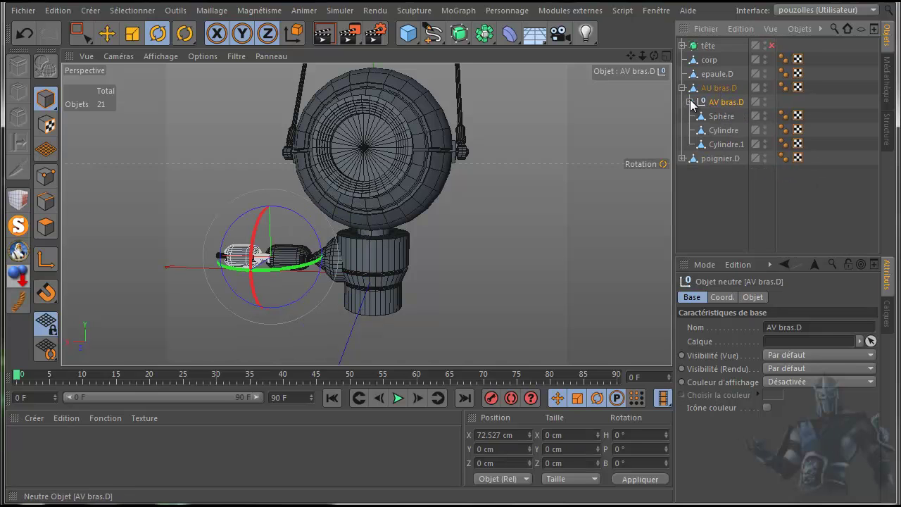
click(692, 103)
click(692, 103)
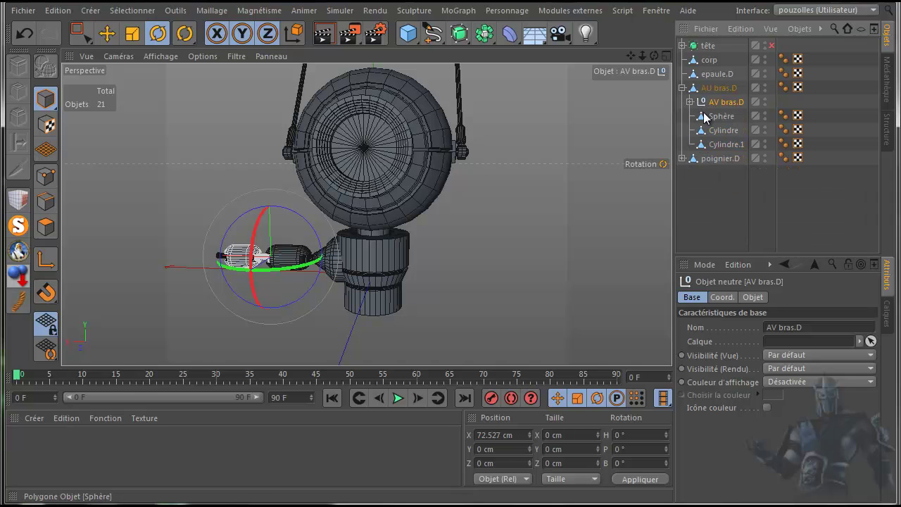
drag(722, 102, 715, 147)
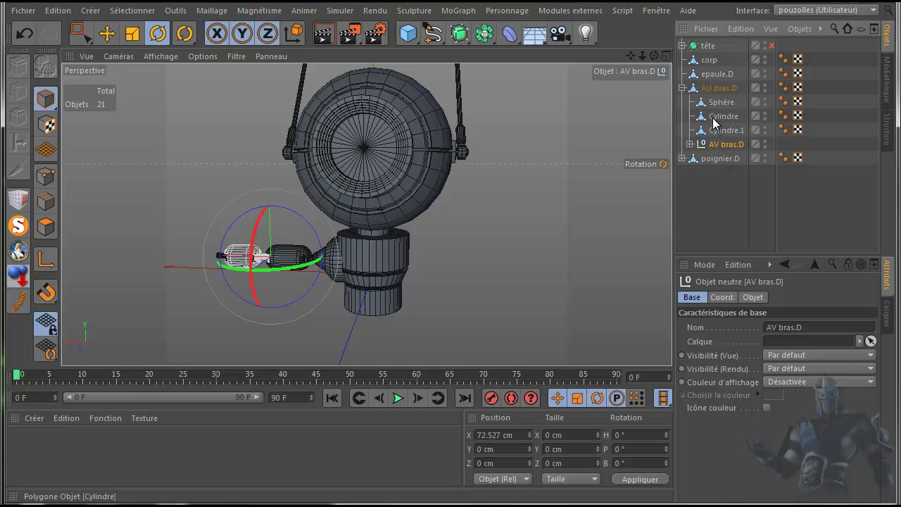
drag(713, 150, 720, 220)
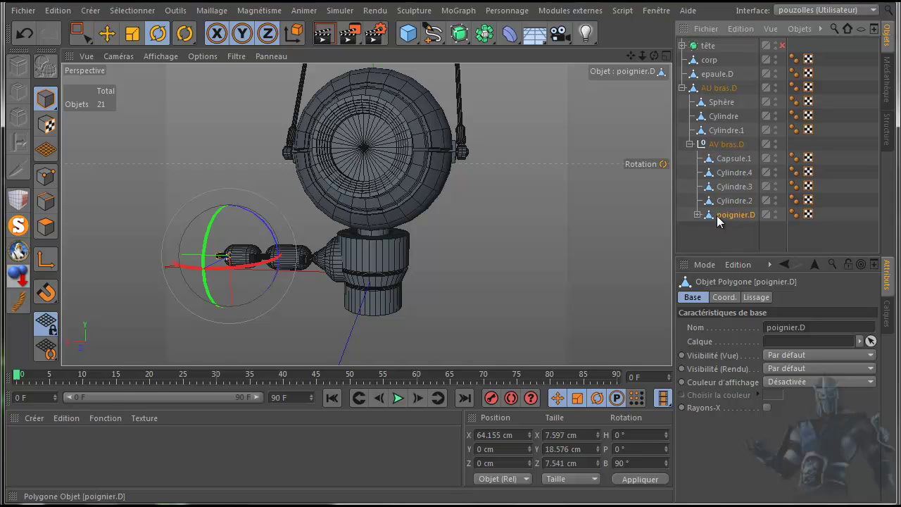
Test-rotate AU bras.D around the shoulder joint in heading and about 51° in bank, and undo each rotation.
click(714, 87)
scroll(260, 316, up, 5)
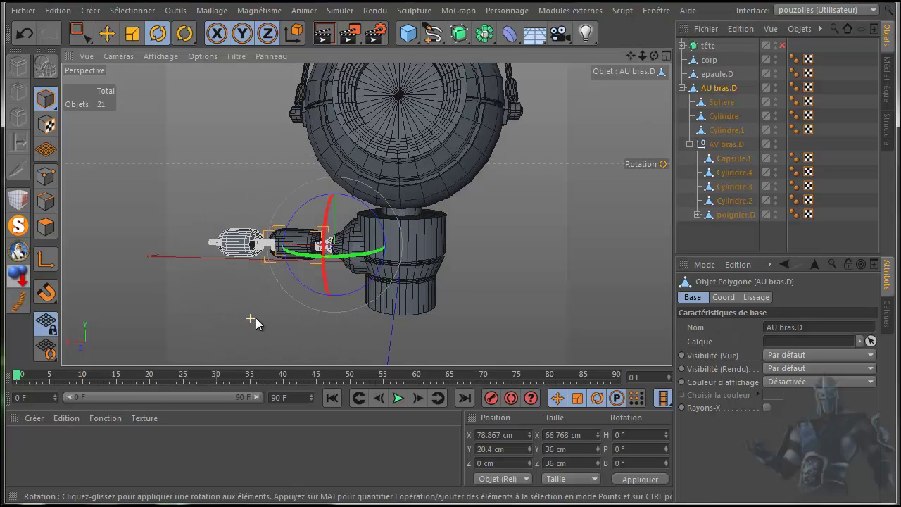
drag(399, 215, 440, 213)
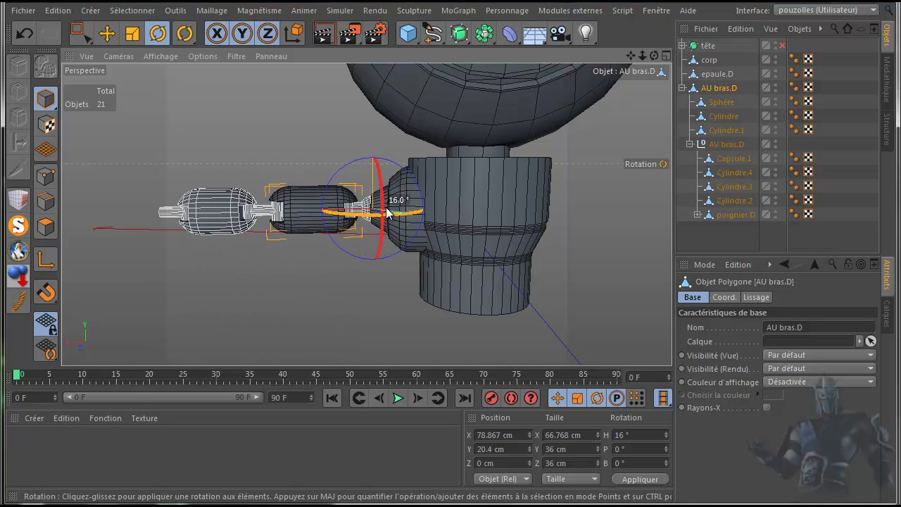
click(23, 36)
drag(342, 177, 342, 243)
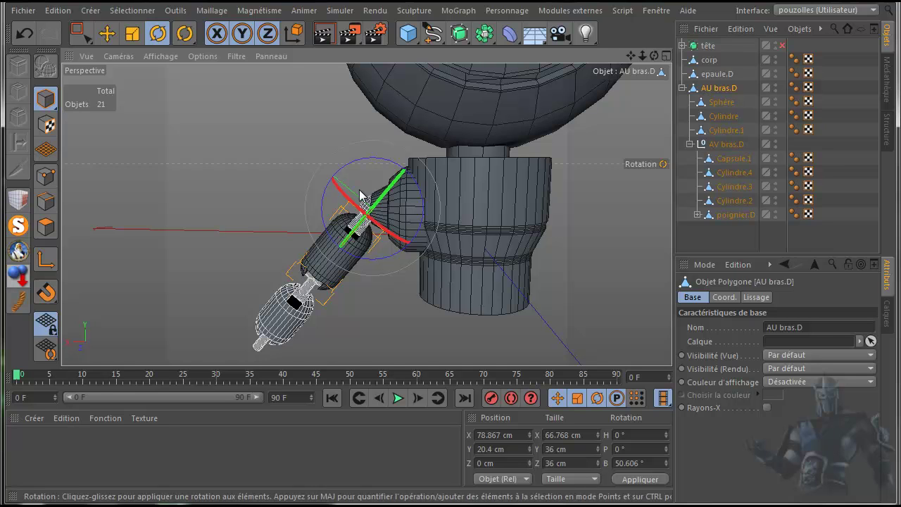
click(25, 32)
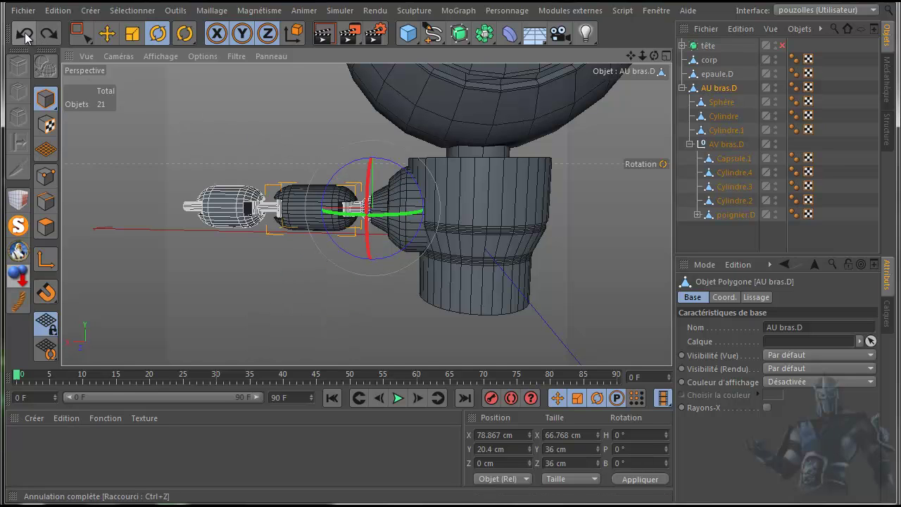
Test-rotate AV bras.D horizontally around its elbow joint, and undo the rotation.
click(725, 144)
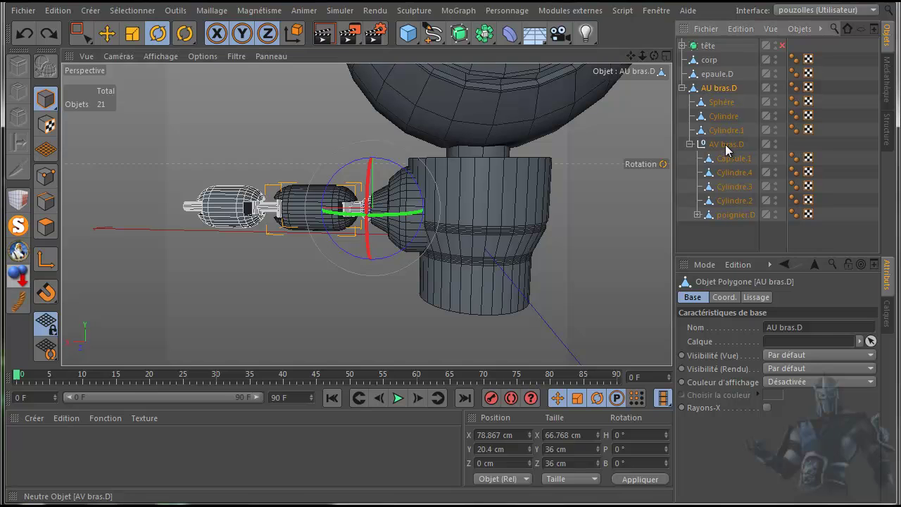
drag(281, 214, 316, 214)
click(20, 32)
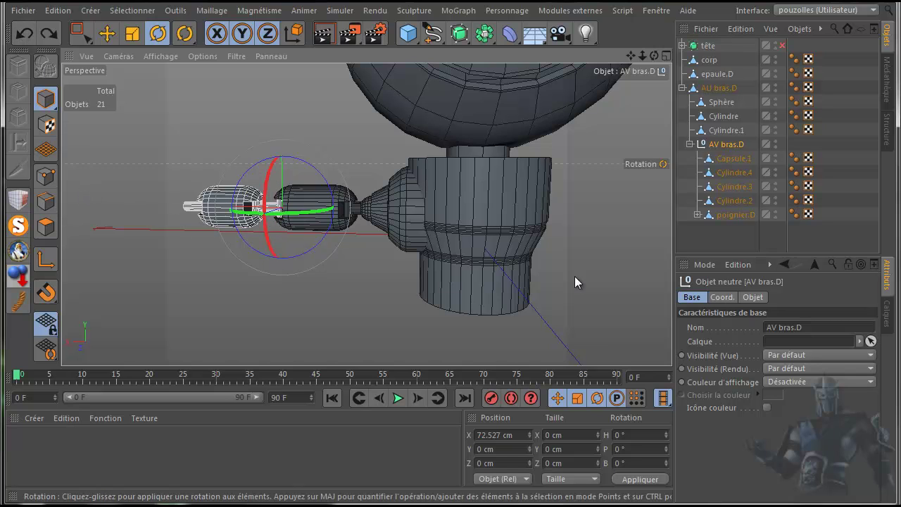
Test-rotate poignier.D around the wrist joint by a few degrees in heading, and undo each rotation.
click(733, 214)
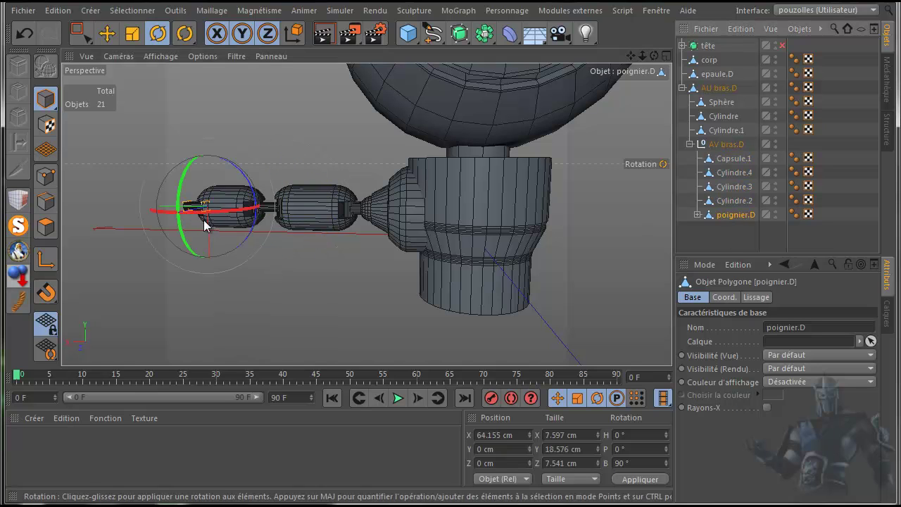
mouse_move(205, 211)
mouse_down()
mouse_move(273, 211)
mouse_move(137, 211)
mouse_move(269, 208)
mouse_move(204, 212)
mouse_up()
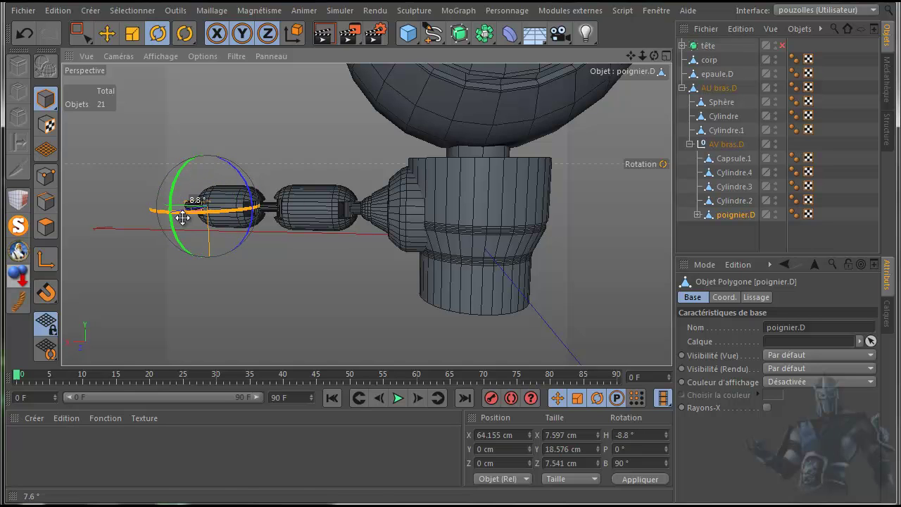
click(18, 36)
scroll(171, 237, up, 8)
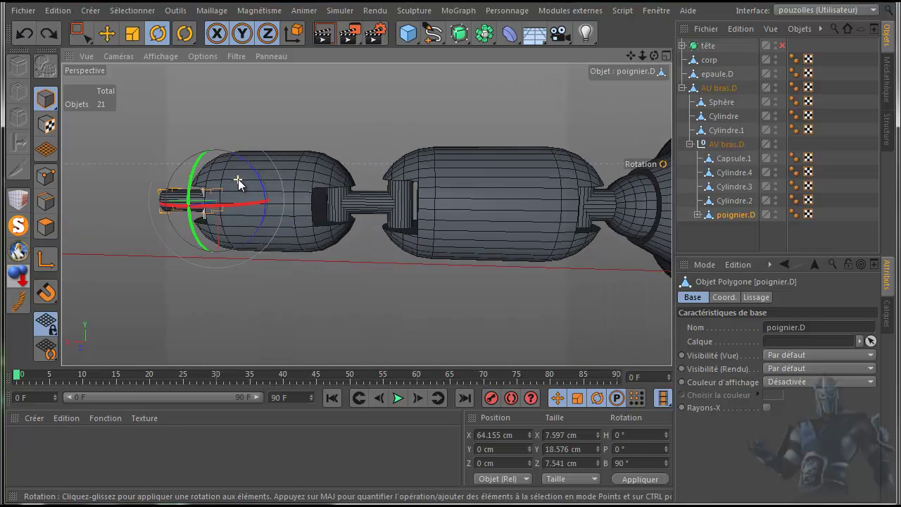
scroll(238, 179, up, 2)
mouse_move(211, 211)
mouse_down()
mouse_move(302, 209)
mouse_move(147, 215)
mouse_move(212, 220)
mouse_up()
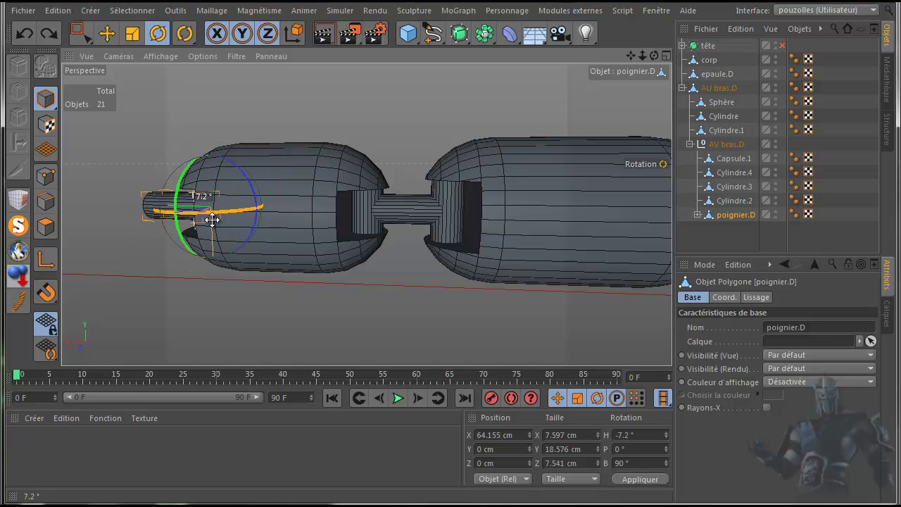
click(25, 36)
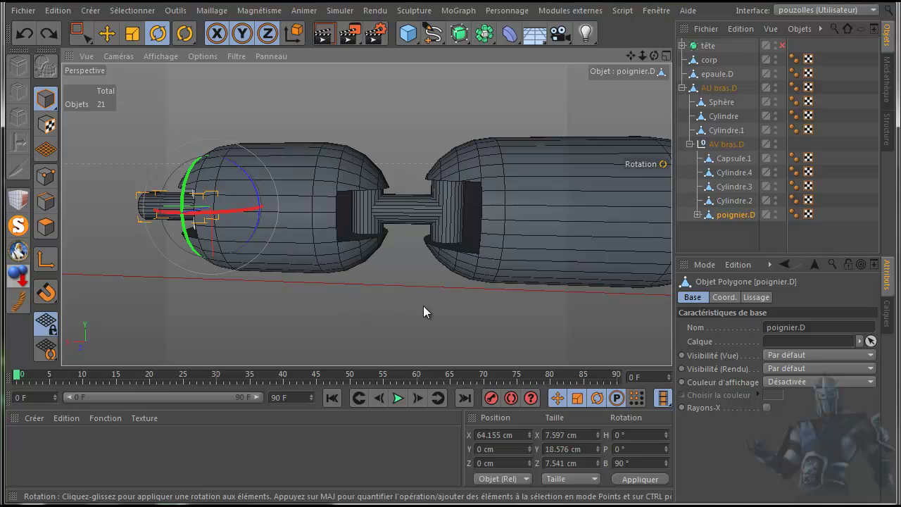
Bring the whole arm and upper body back into view, and collapse AV bras.D in the object hierarchy.
scroll(525, 275, down, 5)
drag(627, 54, 344, 237)
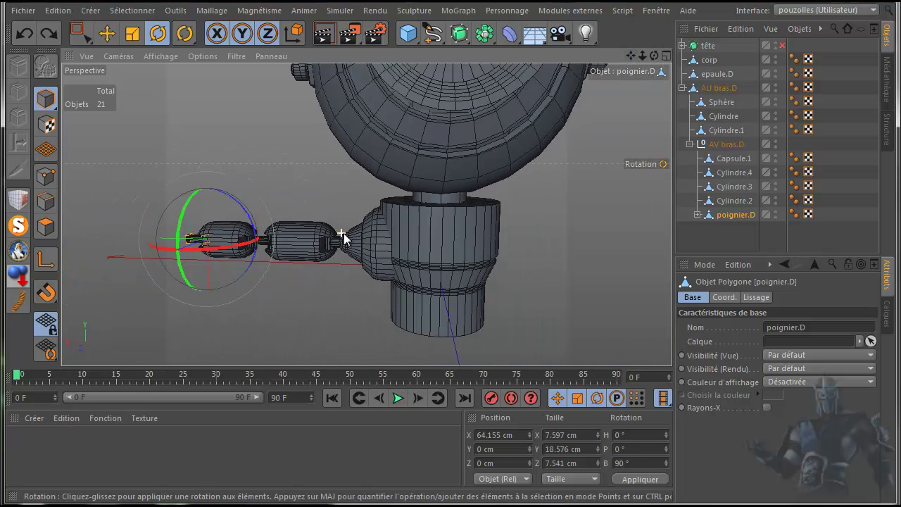
scroll(343, 233, down, 3)
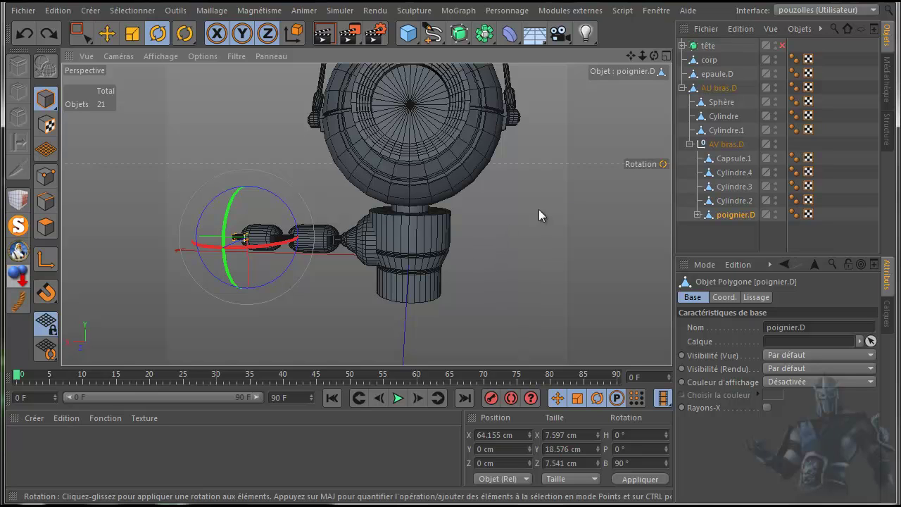
click(690, 144)
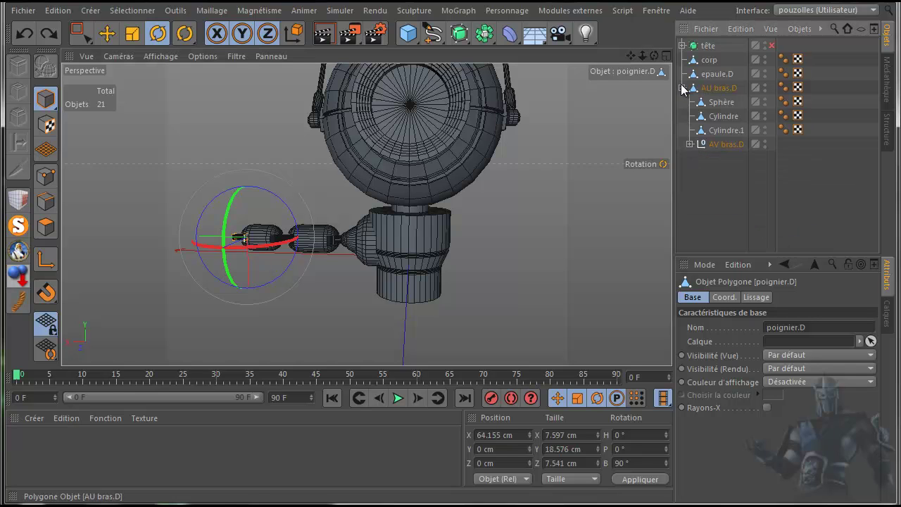
Collapse AU bras.D in the object hierarchy, make it a child of epaule.D, and make epaule.D a child of corp.
click(682, 87)
drag(719, 86, 720, 76)
drag(722, 80, 715, 63)
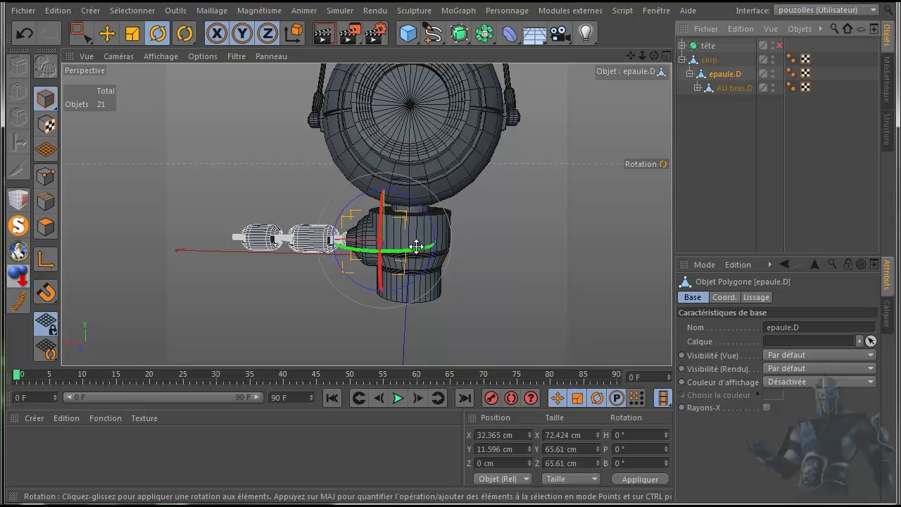
Test-rotate corp in heading with its attached arm, undo the rotation, and collapse corp in the object hierarchy.
click(709, 60)
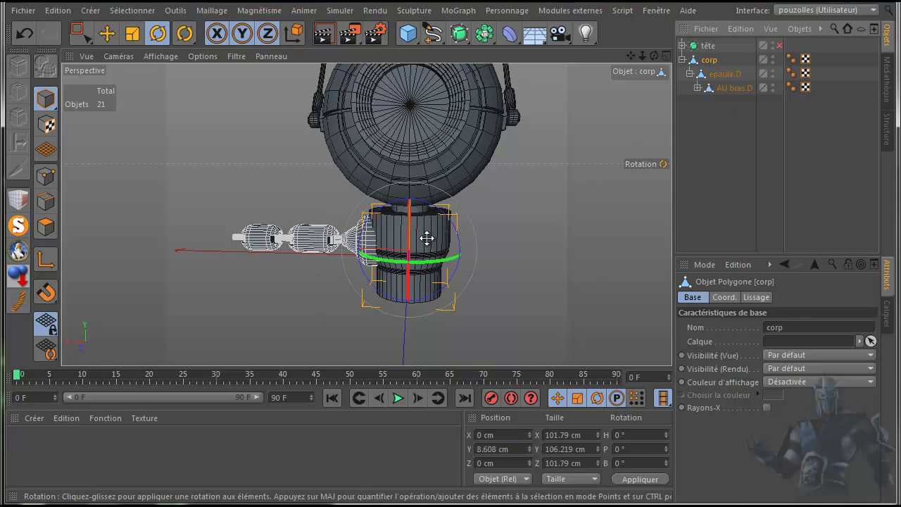
mouse_move(427, 266)
mouse_down()
mouse_move(461, 261)
mouse_move(403, 265)
mouse_move(427, 261)
mouse_up()
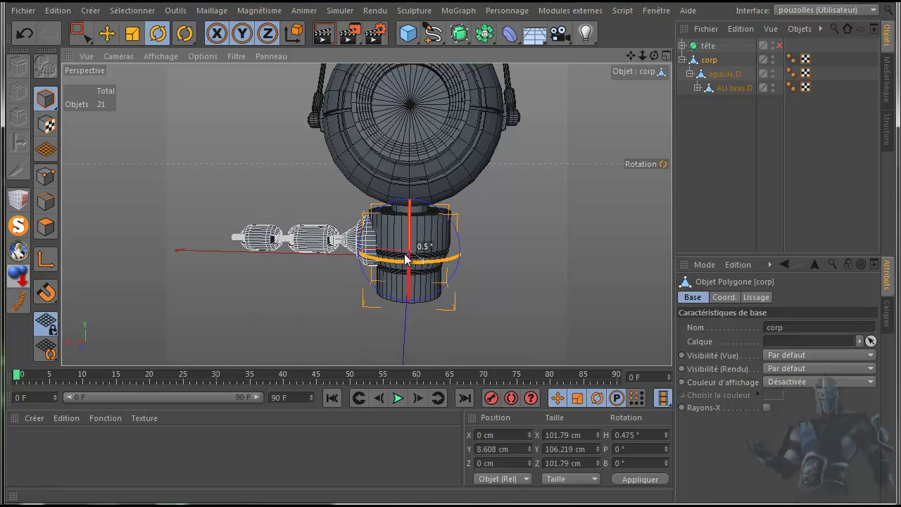
click(24, 33)
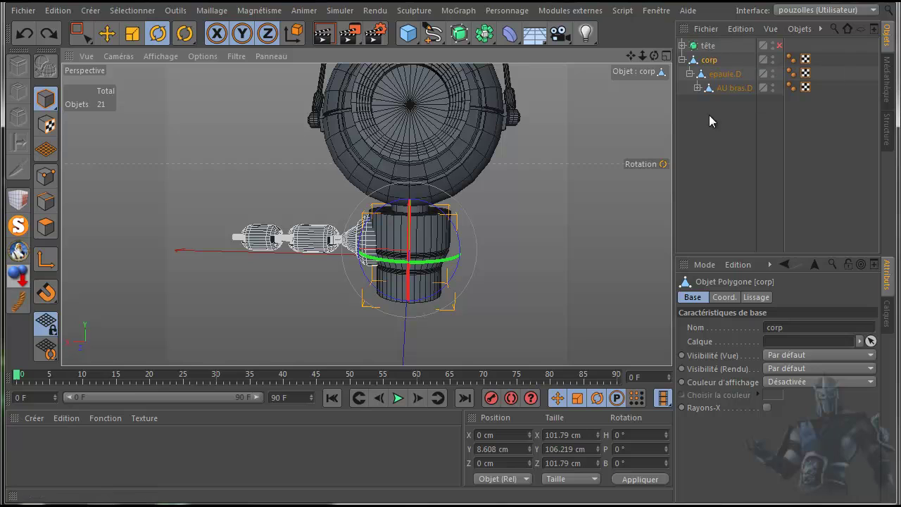
click(682, 60)
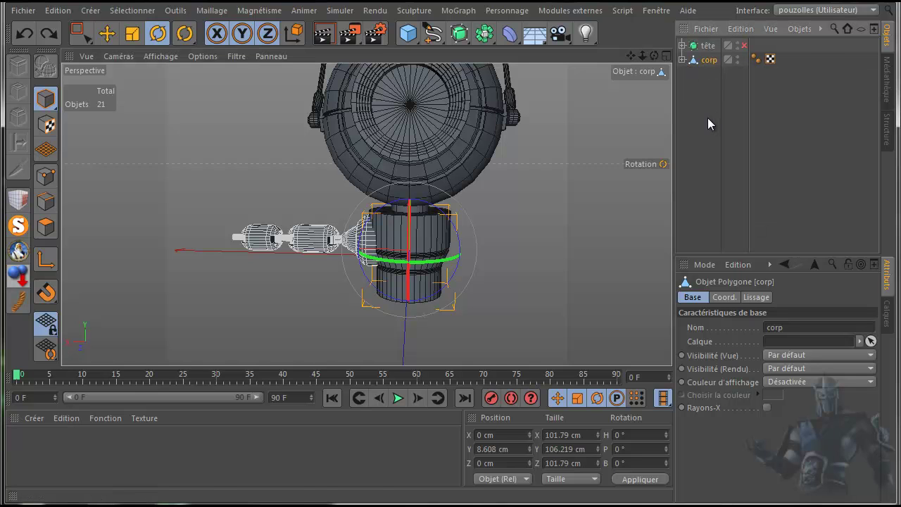
Examine the hand and its fingers in the front and top reference images, next to the modelled wrist.
drag(630, 55, 597, 107)
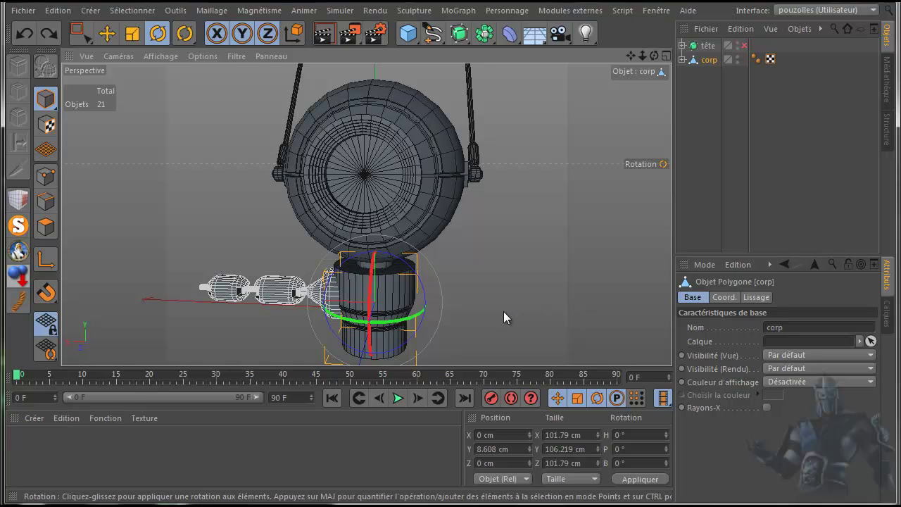
middle_click(500, 292)
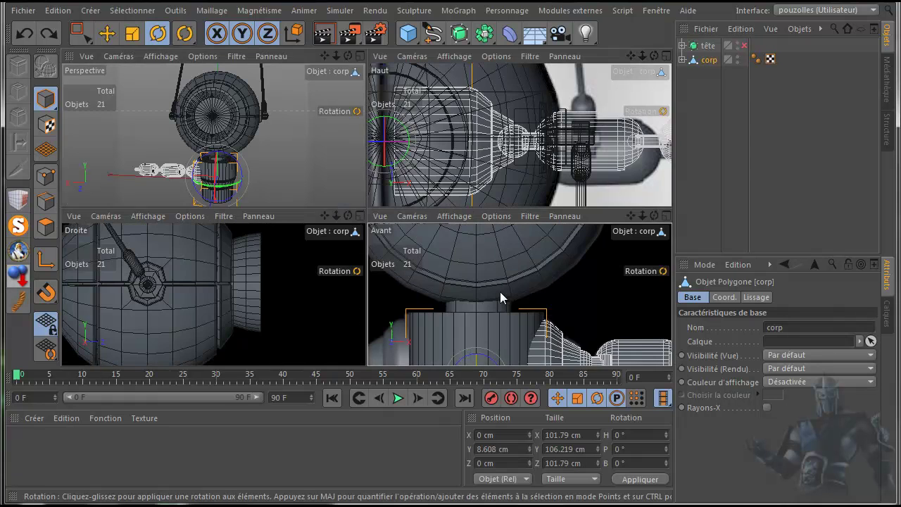
middle_click(500, 292)
scroll(499, 289, down, 4)
drag(631, 56, 317, 16)
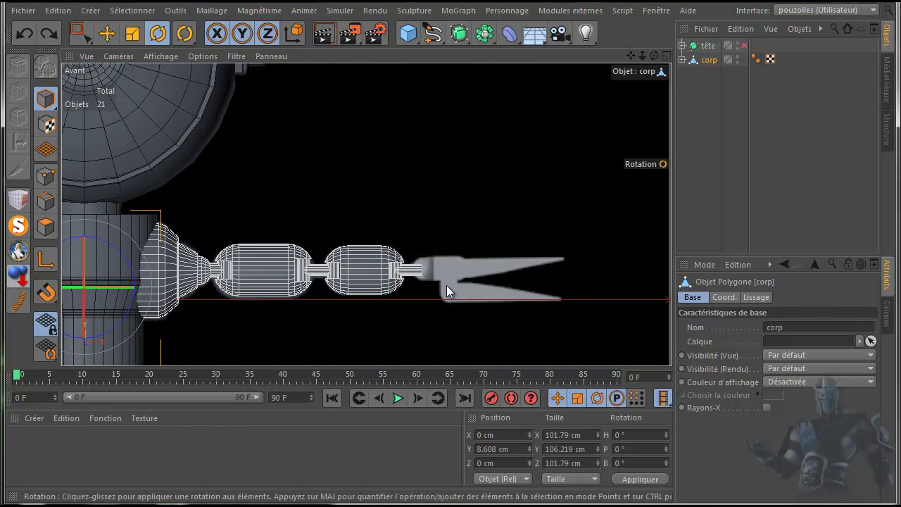
middle_click(430, 184)
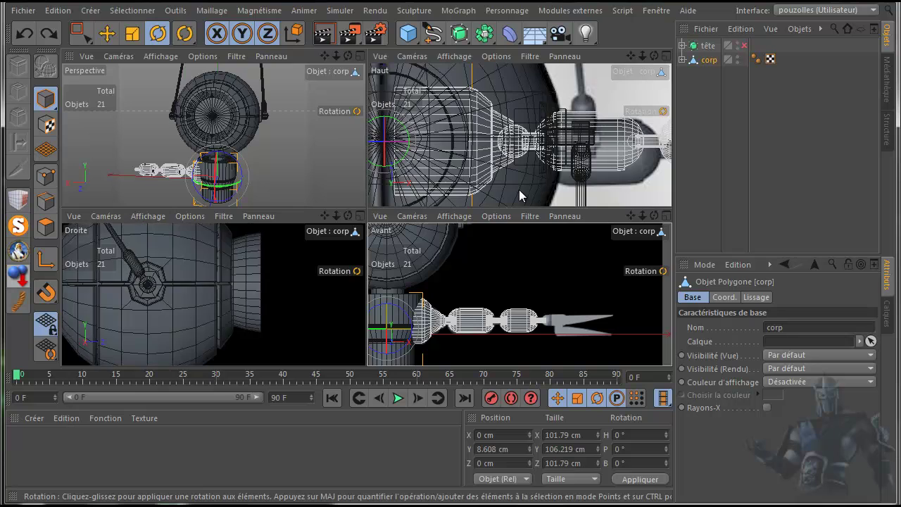
middle_click(519, 190)
drag(631, 56, 69, 47)
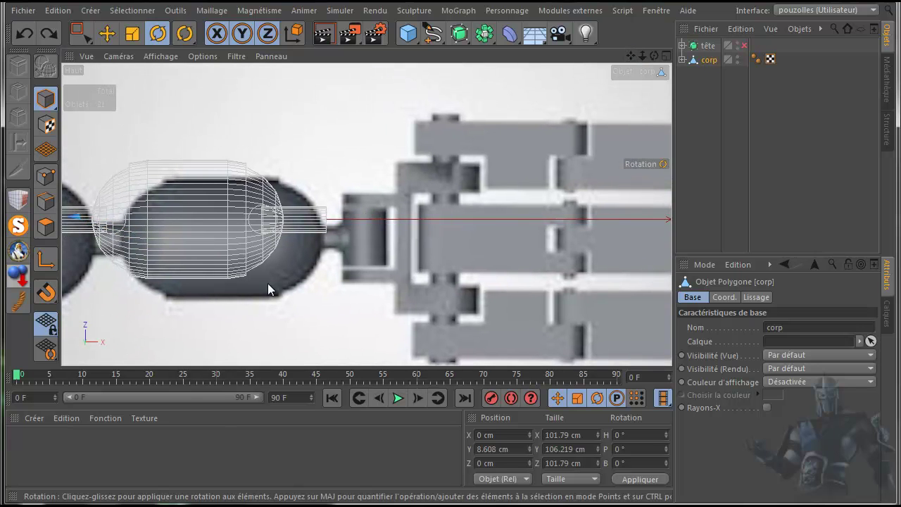
drag(631, 55, 514, 34)
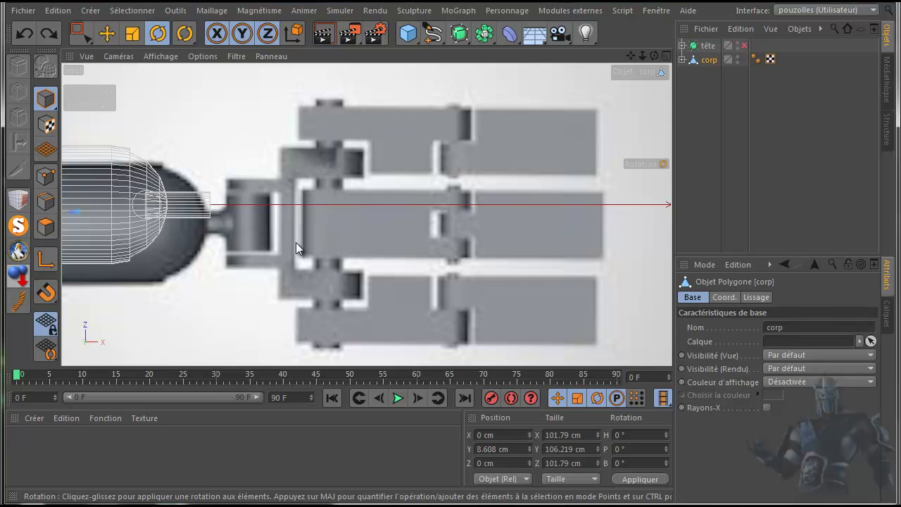
Align the top view's background image with the modelled forearm by setting its X offset to -7 and Y offset to -59.
click(354, 274)
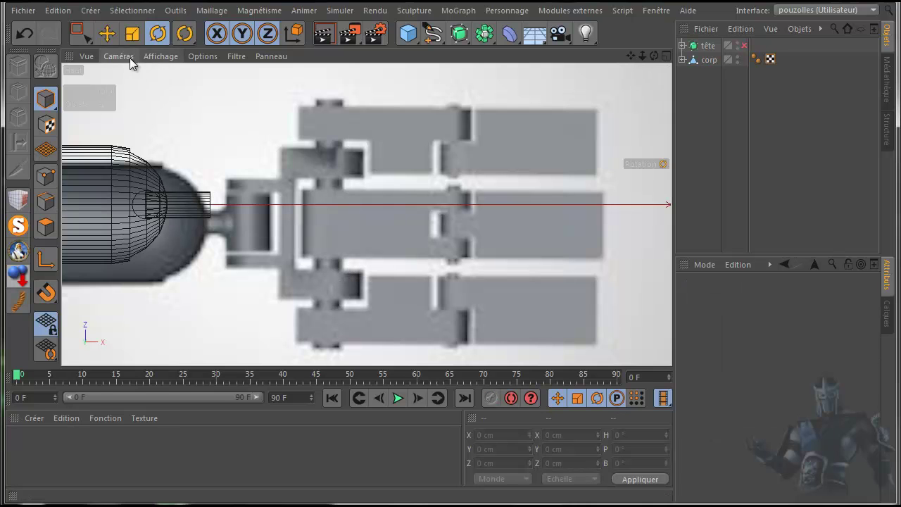
click(207, 54)
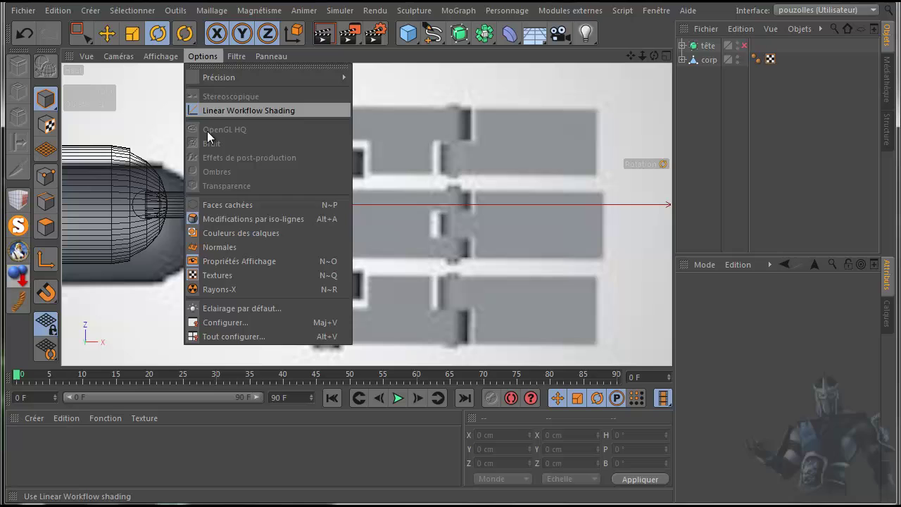
click(223, 323)
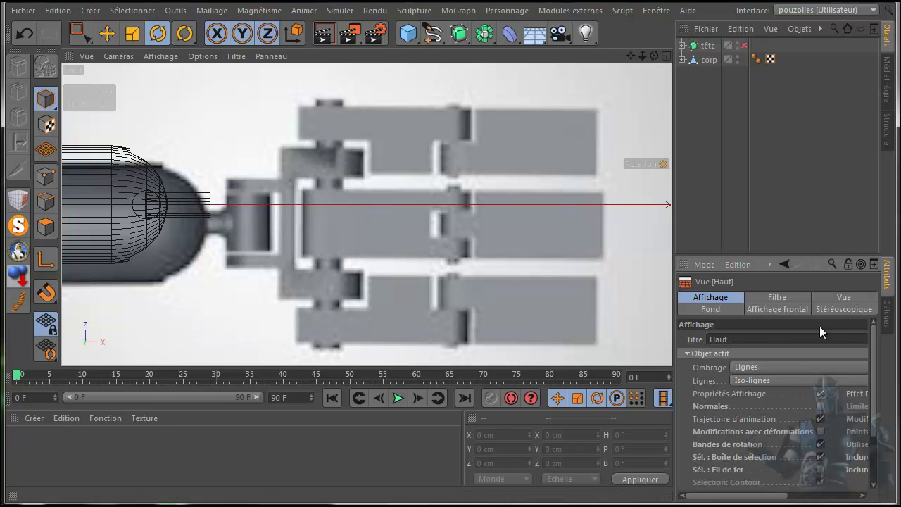
click(719, 307)
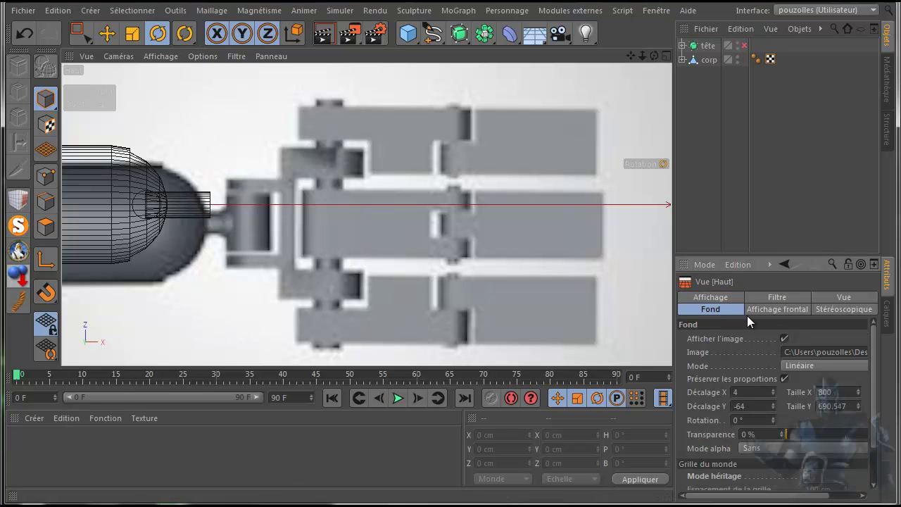
click(772, 389)
drag(771, 394, 774, 405)
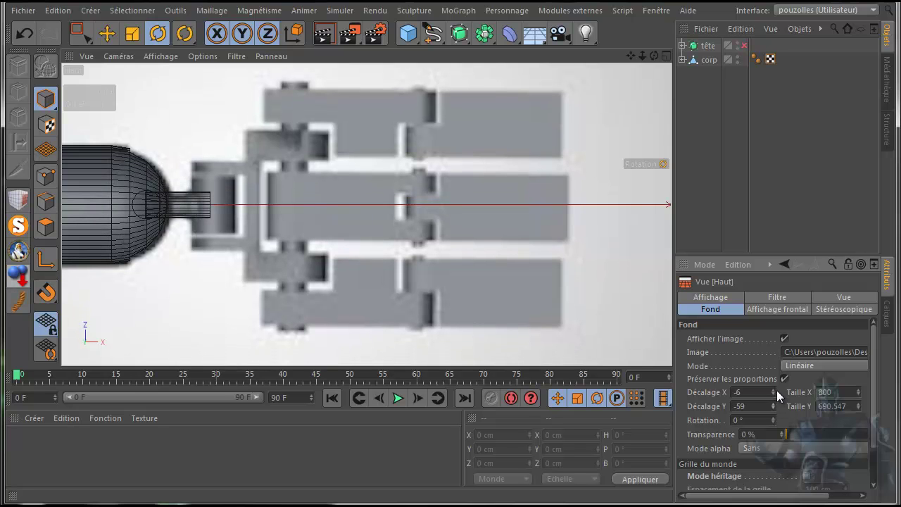
click(774, 389)
click(773, 395)
click(774, 394)
Check the arm against the top and front reference images, and examine the body and leg in the side view.
scroll(385, 356, down, 4)
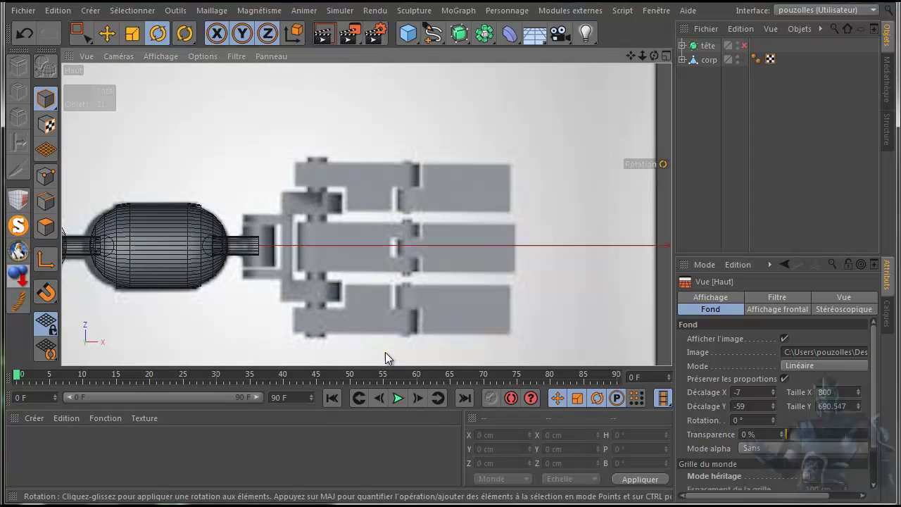
drag(630, 54, 361, 246)
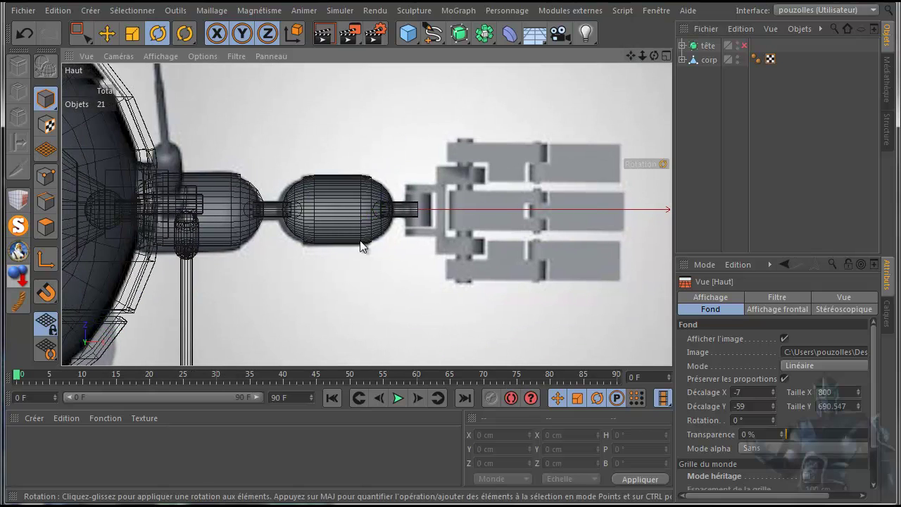
middle_click(345, 282)
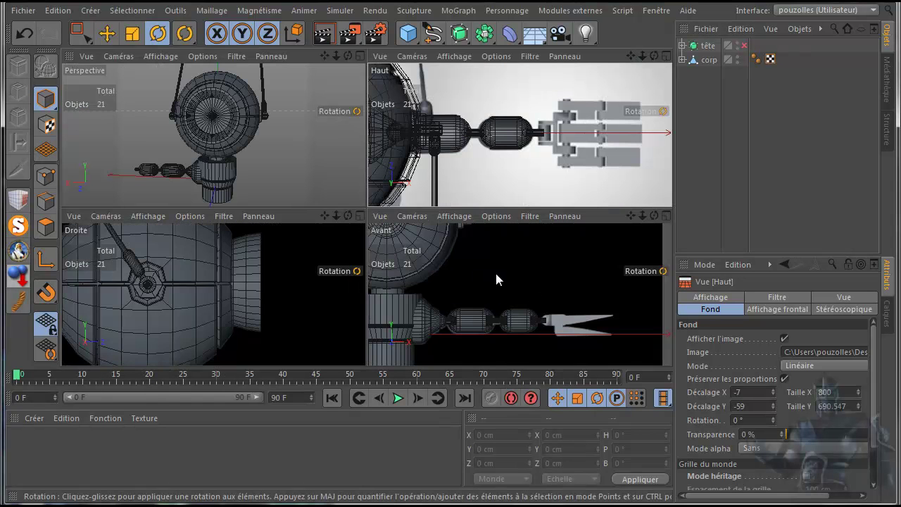
middle_click(497, 280)
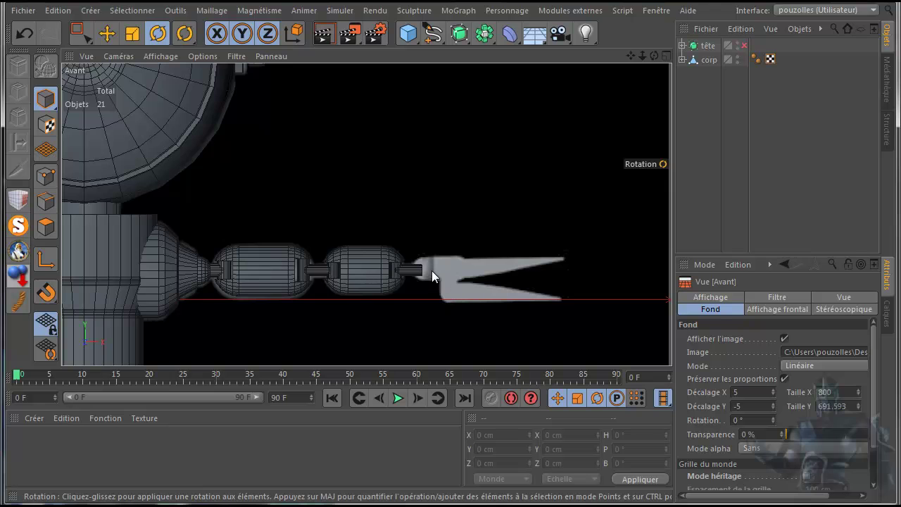
middle_click(371, 217)
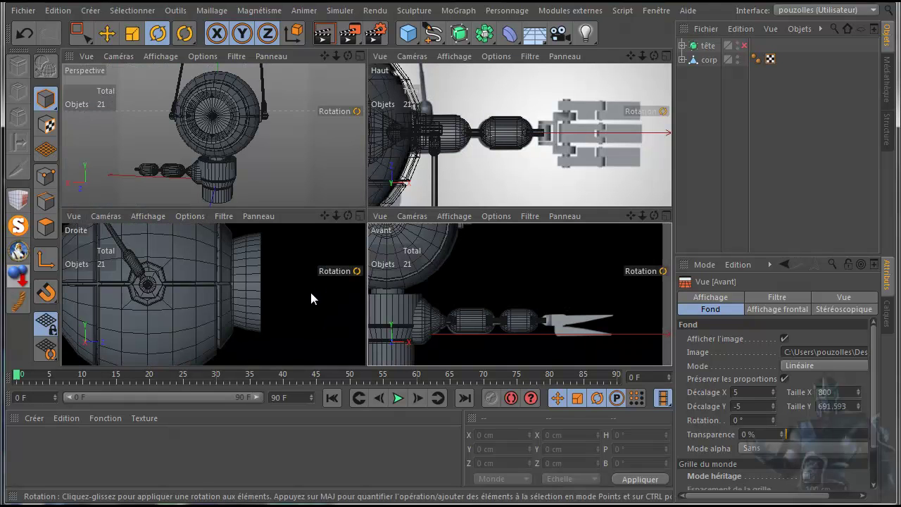
middle_click(310, 292)
scroll(332, 295, down, 6)
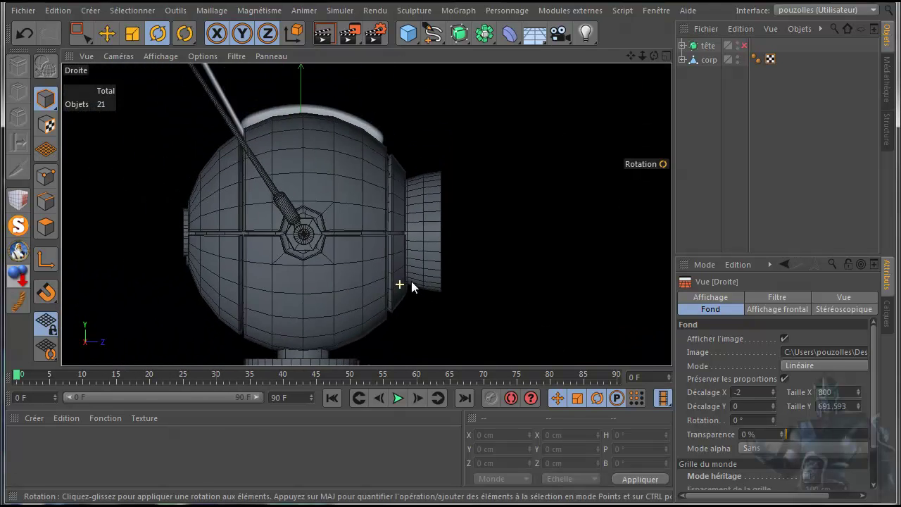
drag(631, 56, 576, 0)
scroll(398, 203, down, 4)
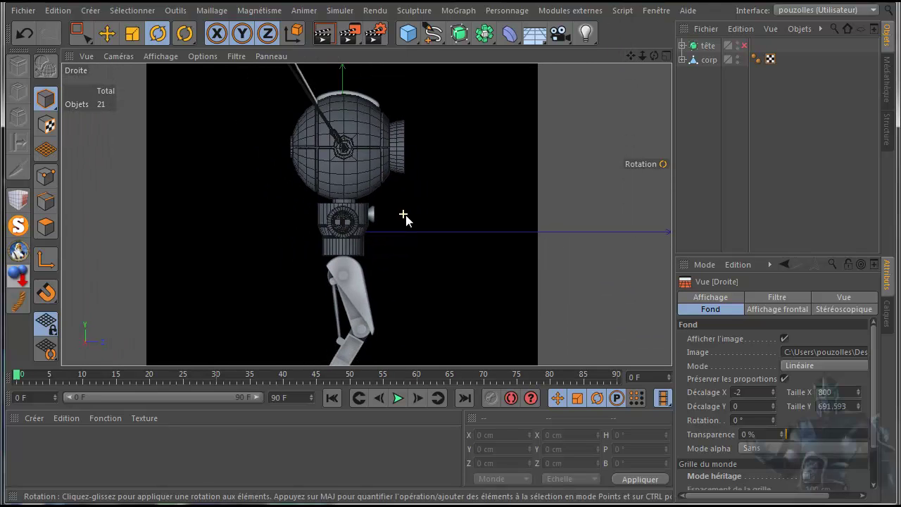